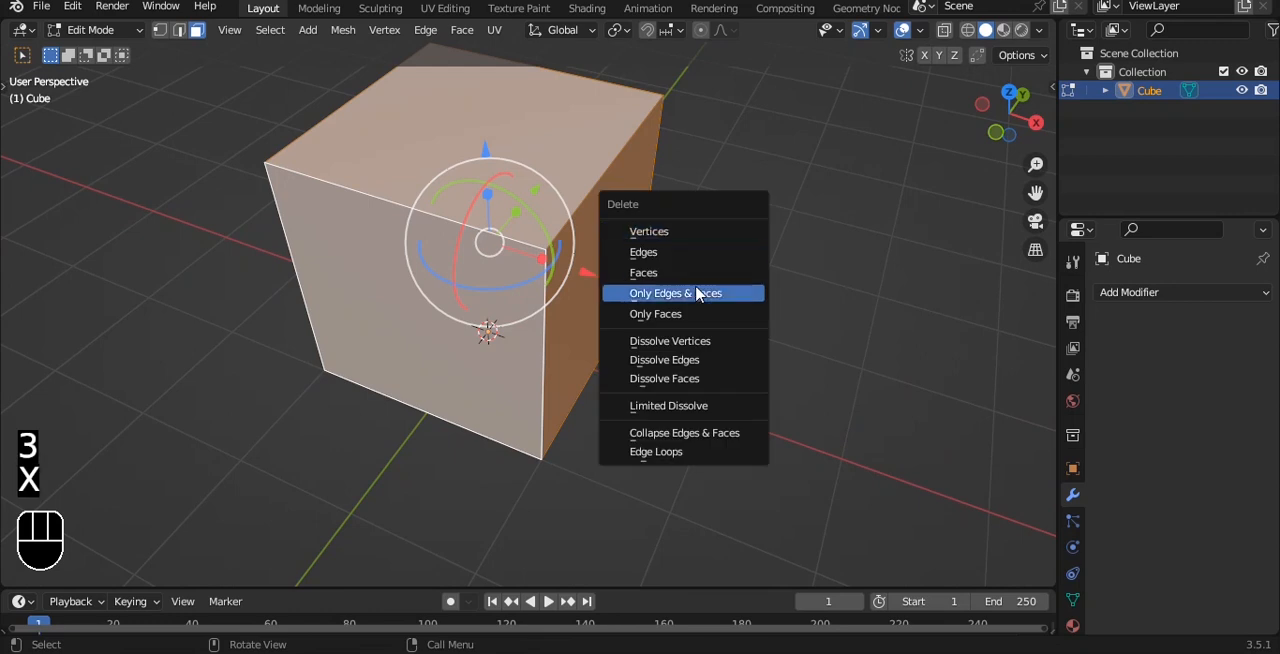
# - Delete the cube's three selected faces and separate its floor face into its own object
pyautogui.click(697, 291)
pyautogui.click(515, 324)
pyautogui.press('p')
pyautogui.click(702, 241)
pyautogui.press('Tab')
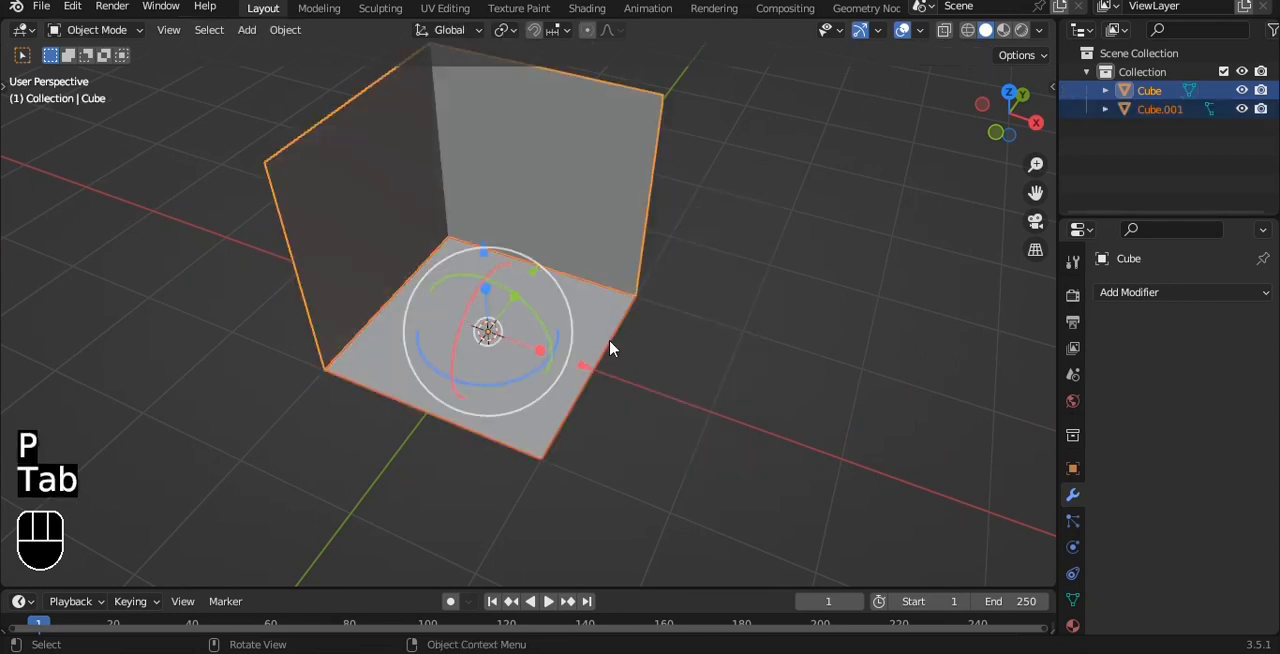
# - Apply the object transform to the walls and set their origin to the geometry
pyautogui.click(615, 323)
pyautogui.hotkey('ctrl', 'a')
pyautogui.click(632, 272)
pyautogui.click(631, 206)
pyautogui.press('q')
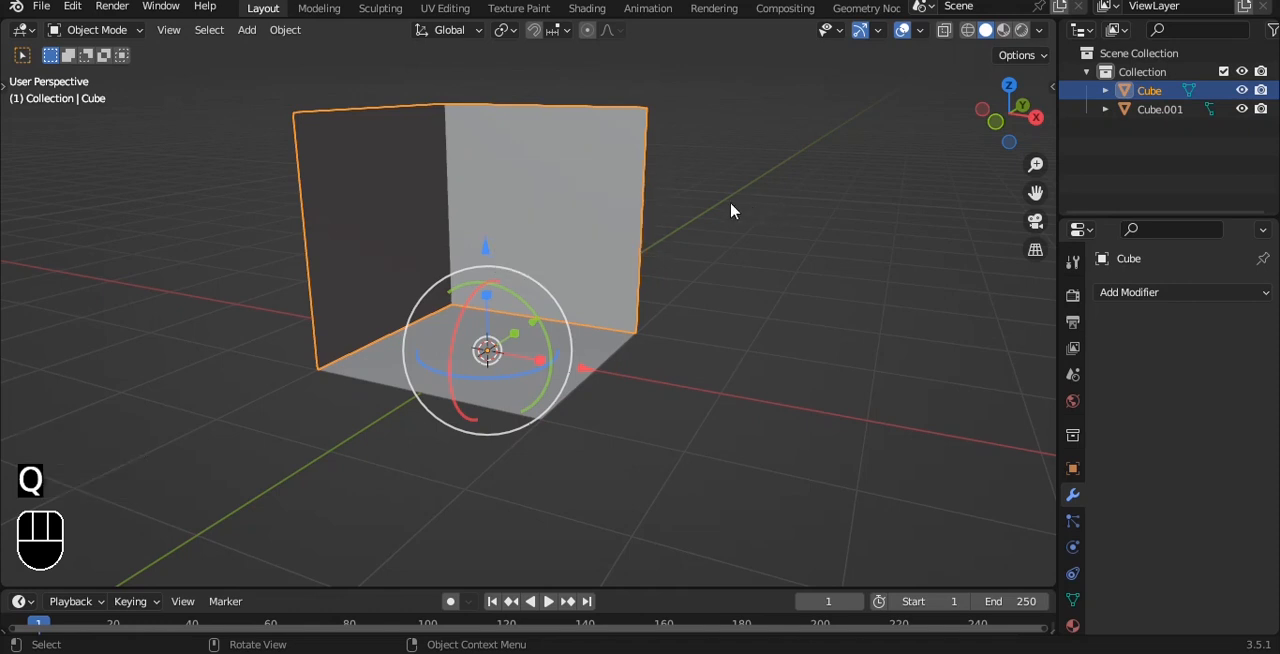
pyautogui.hotkey('ctrl', 'a')
pyautogui.click(720, 206)
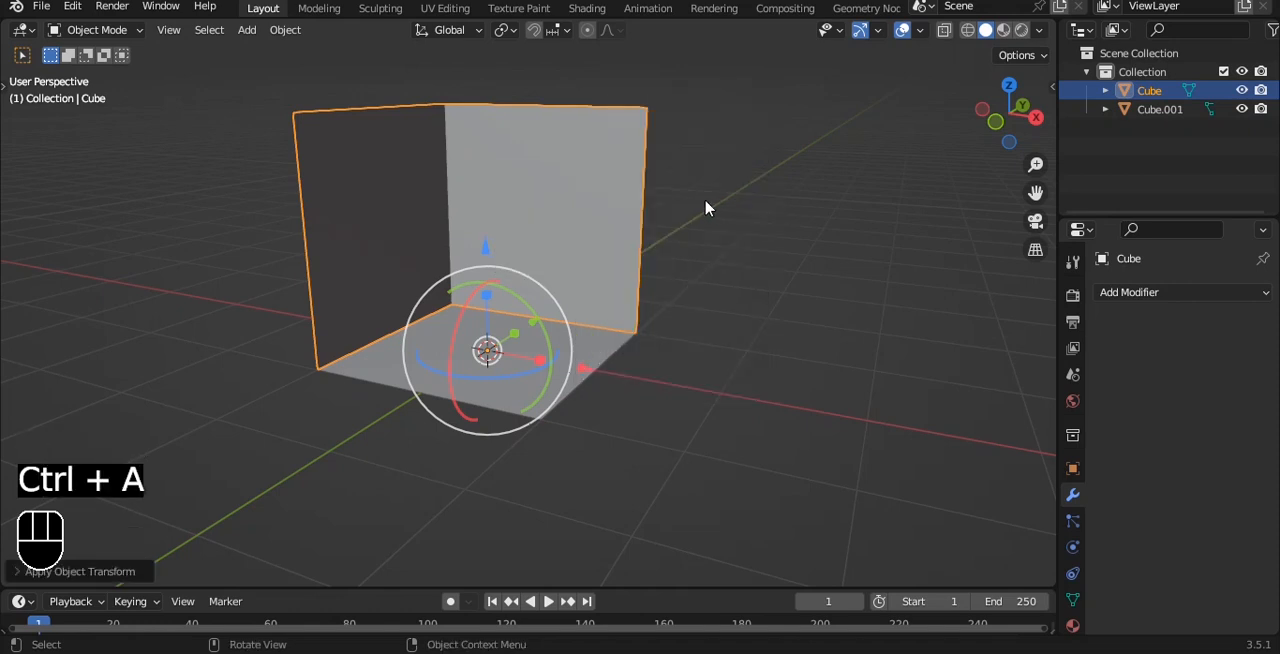
pyautogui.press('q')
pyautogui.click(655, 226)
# - Add a Solidify modifier to the floor object with a thickness of -0.14 m
pyautogui.click(571, 349)
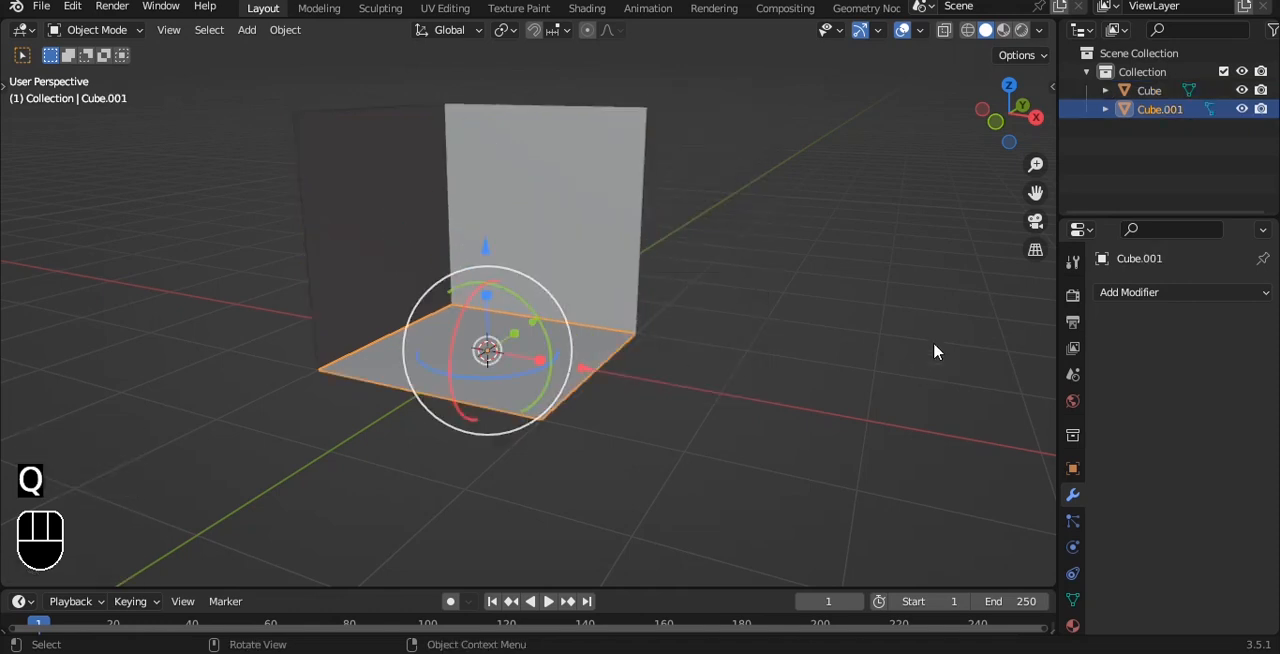
pyautogui.click(1135, 292)
pyautogui.click(893, 626)
pyautogui.keyDown('alt'); pyautogui.keyDown('shift'); pyautogui.moveTo(640, 363); pyautogui.dragTo(656, 295, button='middle'); pyautogui.keyUp('shift'); pyautogui.keyUp('alt')
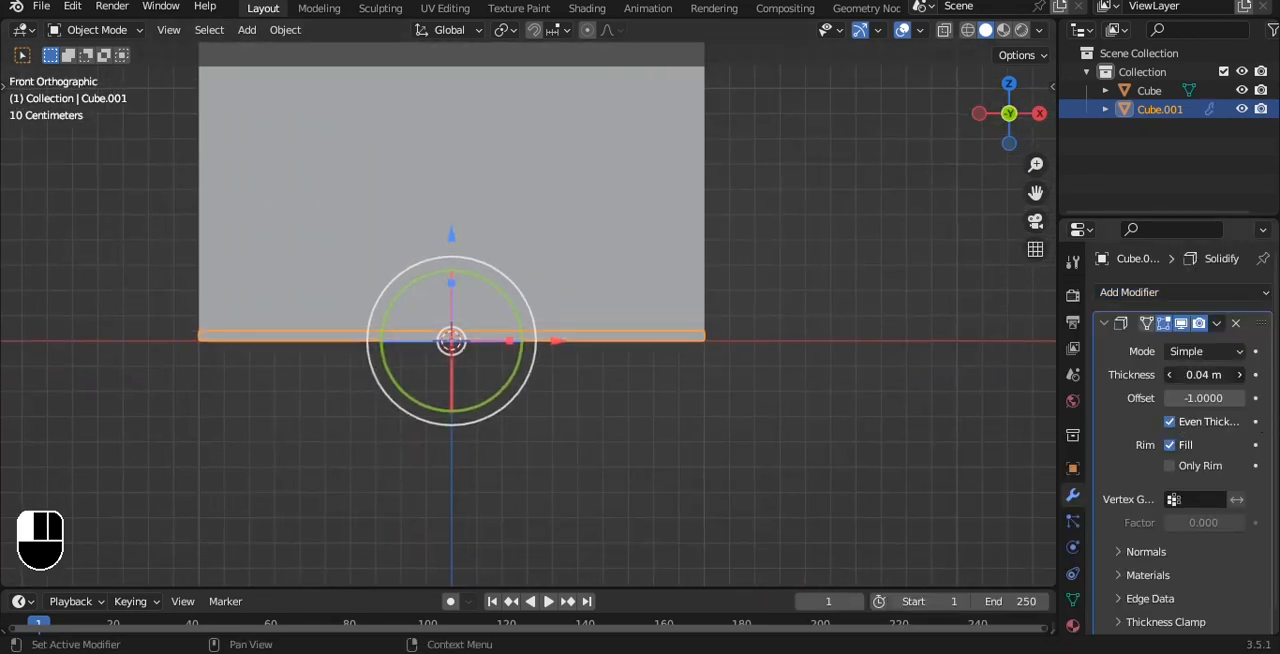
pyautogui.moveTo(1203, 374); pyautogui.dragTo(1180, 374)
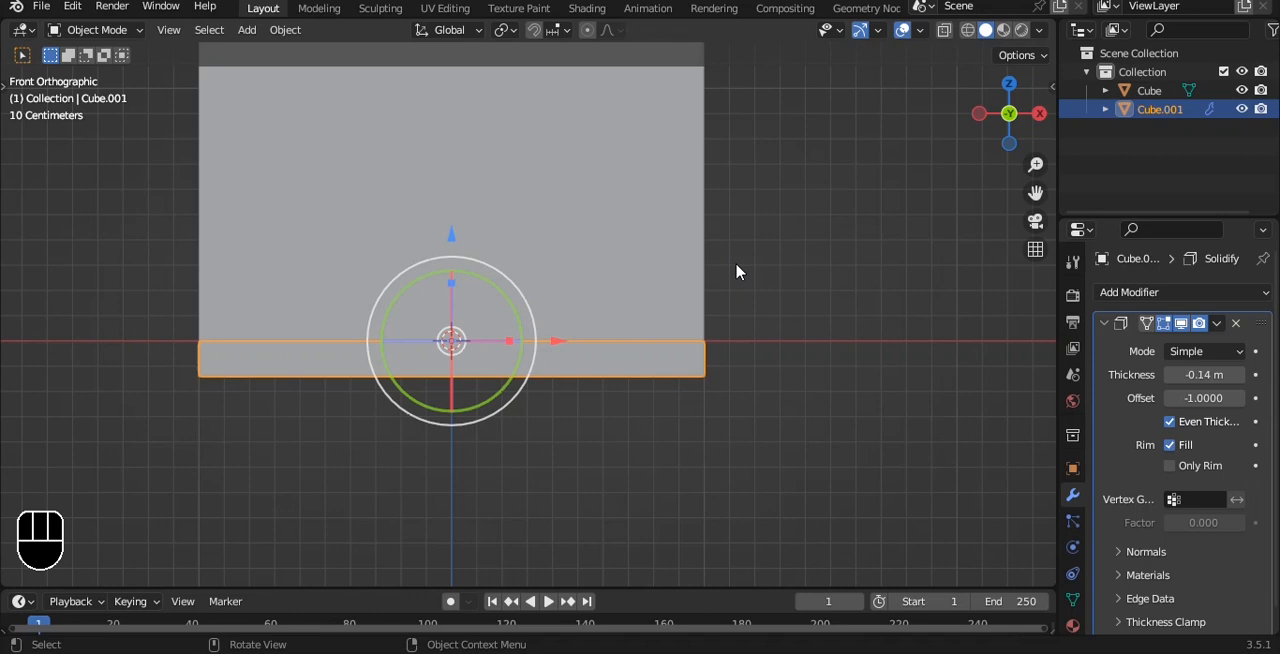
# - Select the walls together with the floor, keeping the floor as the active object
pyautogui.keyDown('alt'); pyautogui.moveTo(640, 280); pyautogui.dragTo(723, 266, button='middle'); pyautogui.keyUp('alt')
pyautogui.keyDown('shift'); pyautogui.click(554, 306); pyautogui.keyUp('shift')
pyautogui.keyDown('shift'); pyautogui.click(569, 380); pyautogui.keyUp('shift')
pyautogui.hotkey('ctrl', 'l')
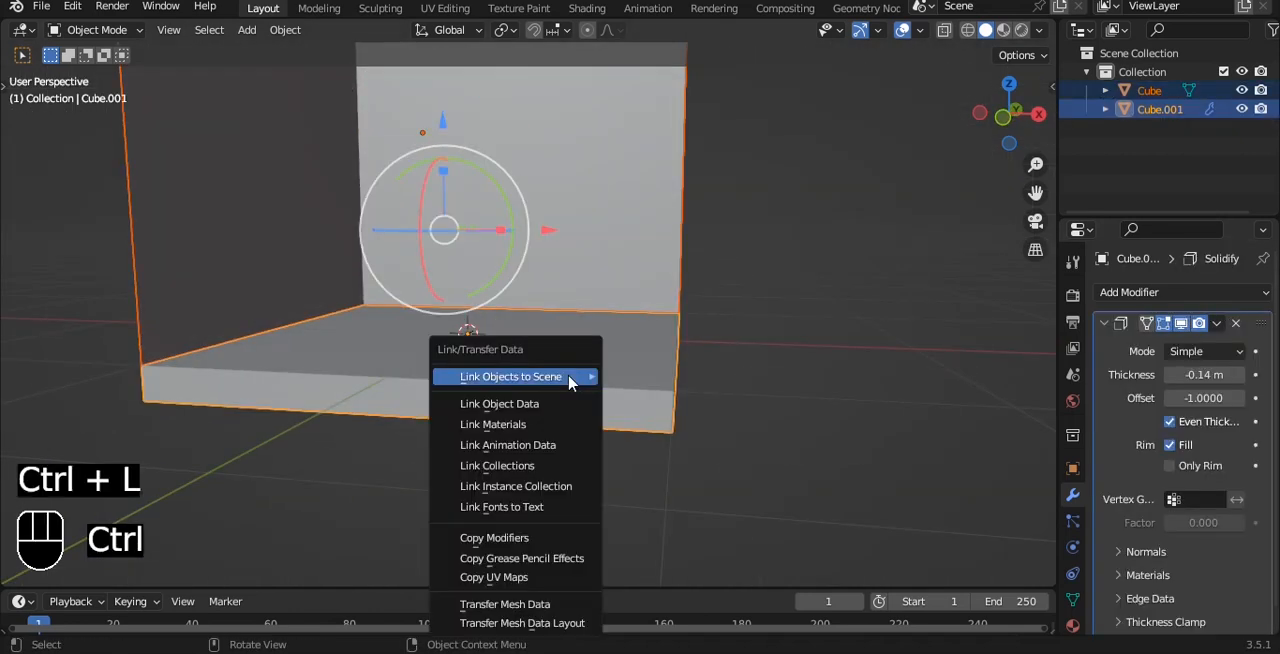
pyautogui.click(493, 424)
pyautogui.click(846, 391)
pyautogui.hotkey('ctrl', 'z')
pyautogui.hotkey('ctrl', 'z')
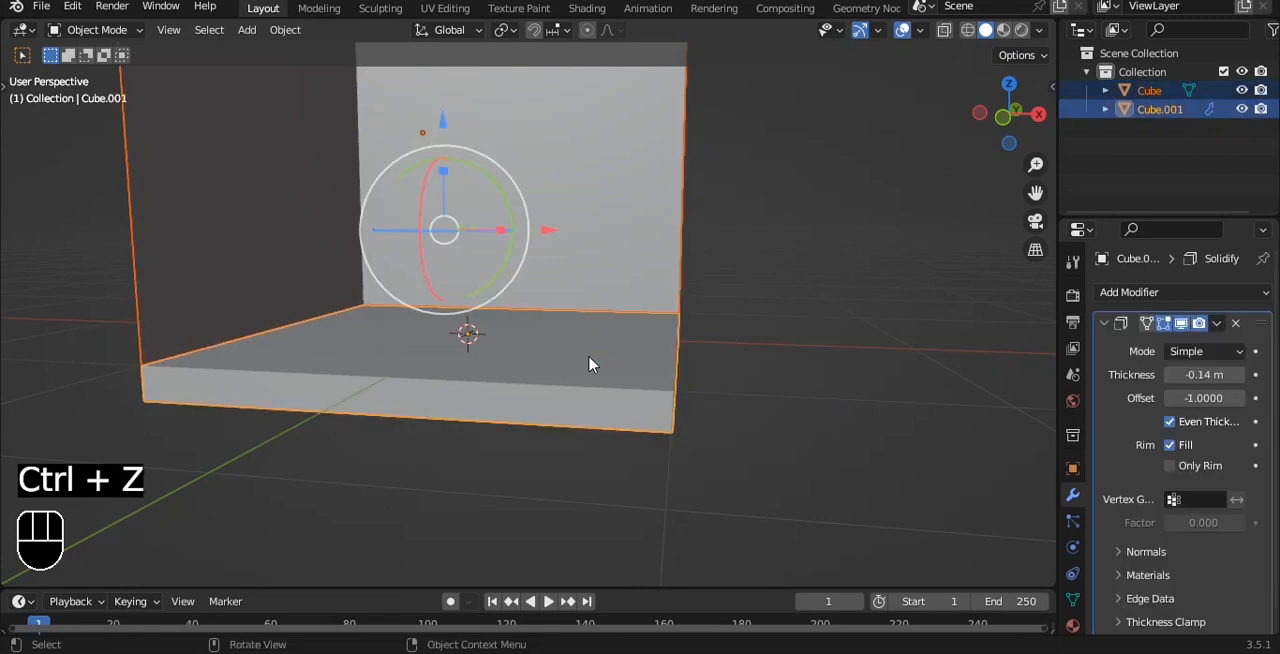
# - Copy the floor's Solidify modifier to the walls and clear the selection
pyautogui.hotkey('ctrl', 'l')
pyautogui.click(524, 471)
pyautogui.click(854, 350)
# - Apply the Solidify modifiers on both the walls and the floor to make their thickness real geometry
pyautogui.press('`')
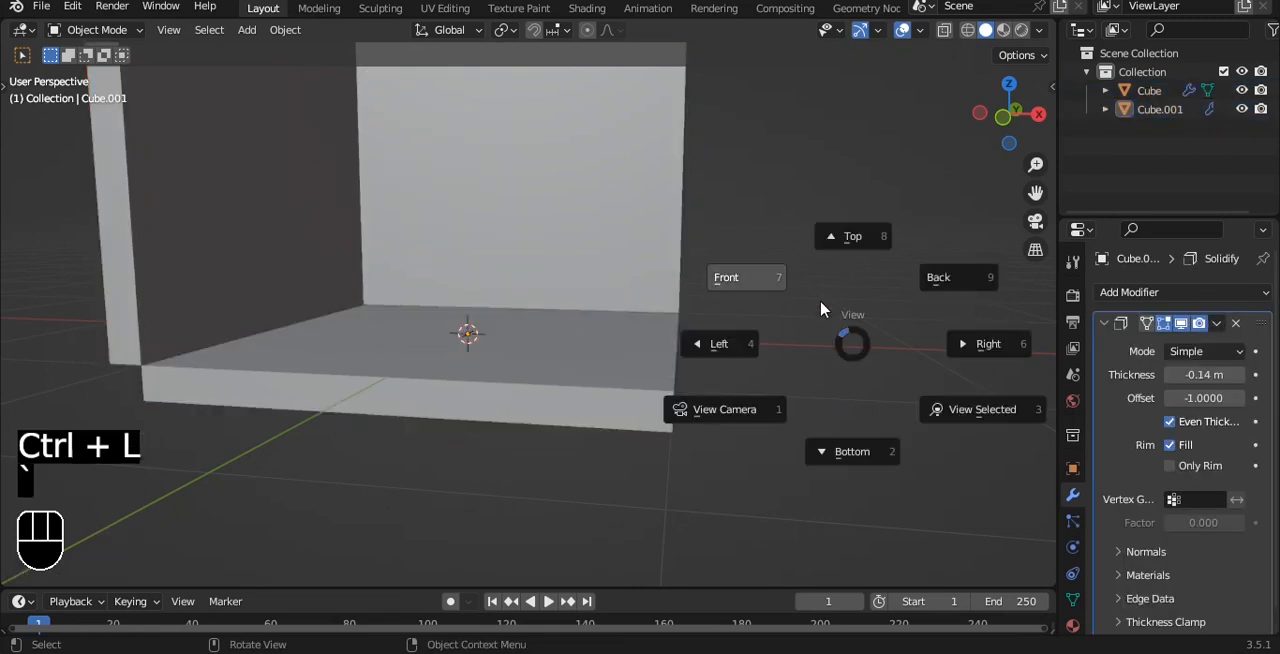
pyautogui.click(727, 277)
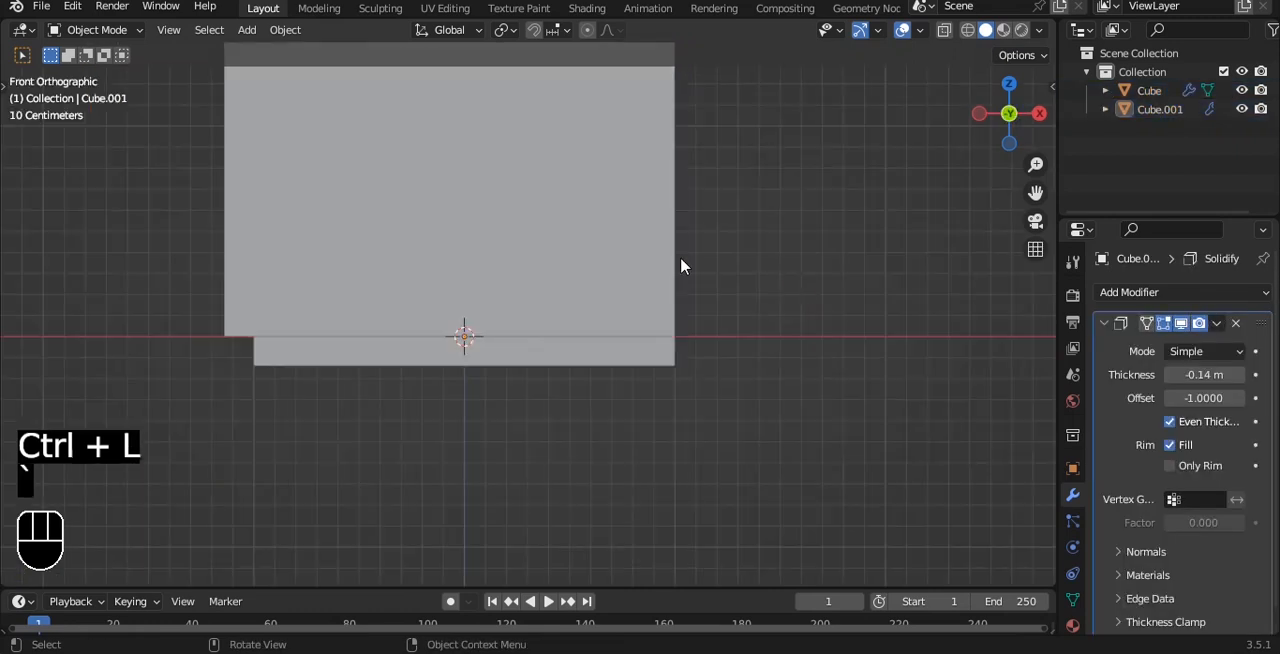
pyautogui.click(460, 267)
pyautogui.hotkey('ctrl', 'a')
pyautogui.click(583, 350)
pyautogui.hotkey('ctrl', 'a')
# - Raise the floor slab along Z and move the walls up until their lower edge meets the slab's underside
pyautogui.moveTo(560, 300); pyautogui.dragTo(592, 362, button='middle')
pyautogui.keyDown('ctrl'); pyautogui.moveTo(531, 301); pyautogui.dragTo(522, 236); pyautogui.keyUp('ctrl')
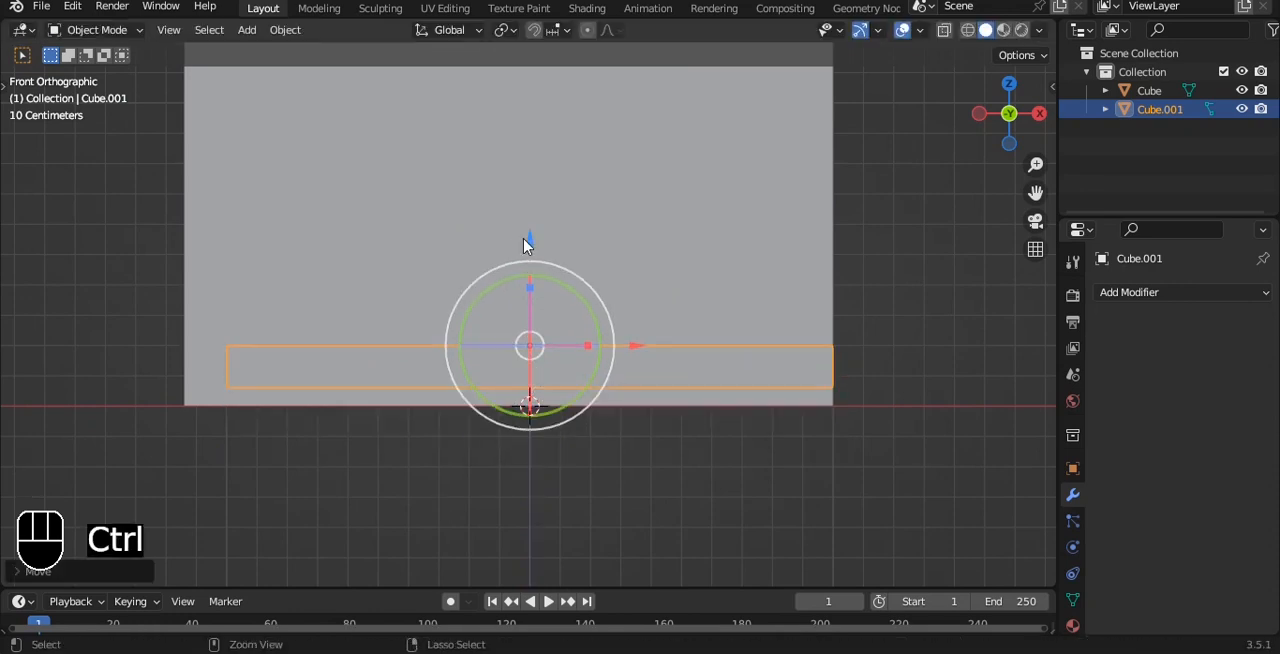
pyautogui.click(518, 218)
pyautogui.press('g')
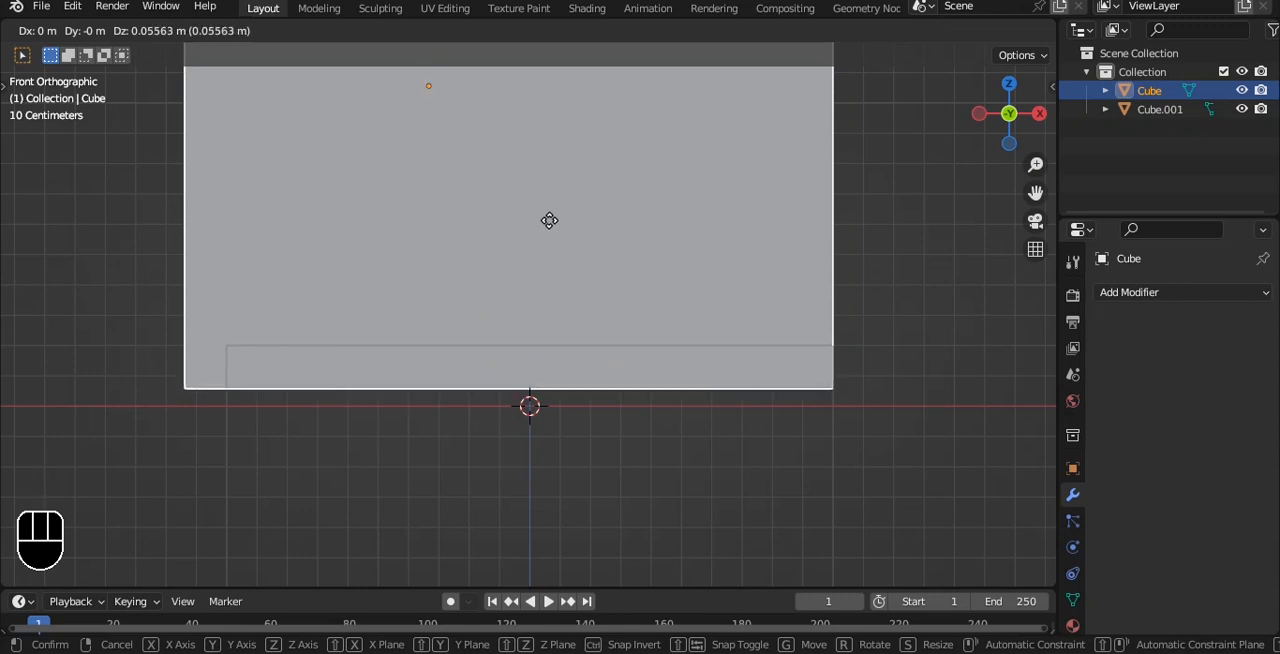
pyautogui.press('Up')
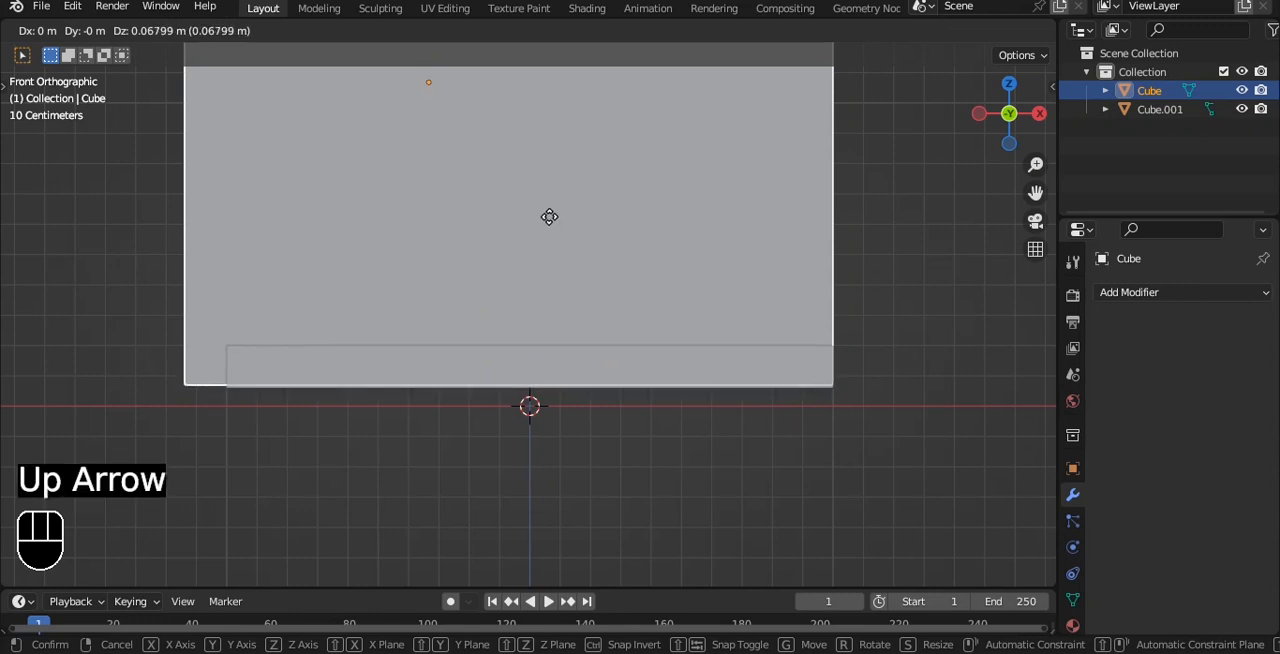
pyautogui.press('Down')
pyautogui.press('Down')
pyautogui.press('Return')
# - Add a Bevel modifier with 2 segments to the walls
pyautogui.keyDown('alt'); pyautogui.moveTo(700, 471); pyautogui.dragTo(705, 304); pyautogui.keyUp('alt')
pyautogui.scroll(-3, 707, 328)
pyautogui.click(657, 240)
pyautogui.keyDown('alt'); pyautogui.keyDown('shift'); pyautogui.moveTo(657, 240); pyautogui.dragTo(630, 338); pyautogui.keyUp('shift'); pyautogui.keyUp('alt')
pyautogui.click(1124, 296)
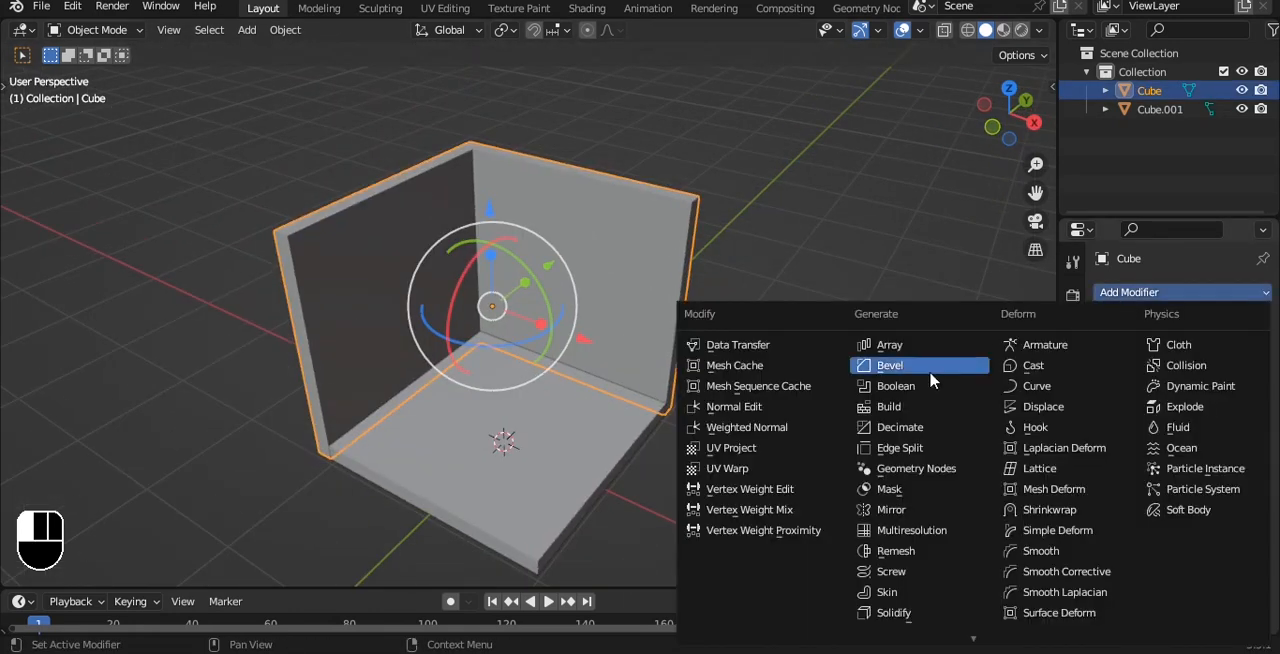
pyautogui.click(891, 363)
pyautogui.keyDown('alt'); pyautogui.moveTo(600, 300); pyautogui.dragTo(640, 273); pyautogui.keyUp('alt')
pyautogui.scroll(5, 640, 273)
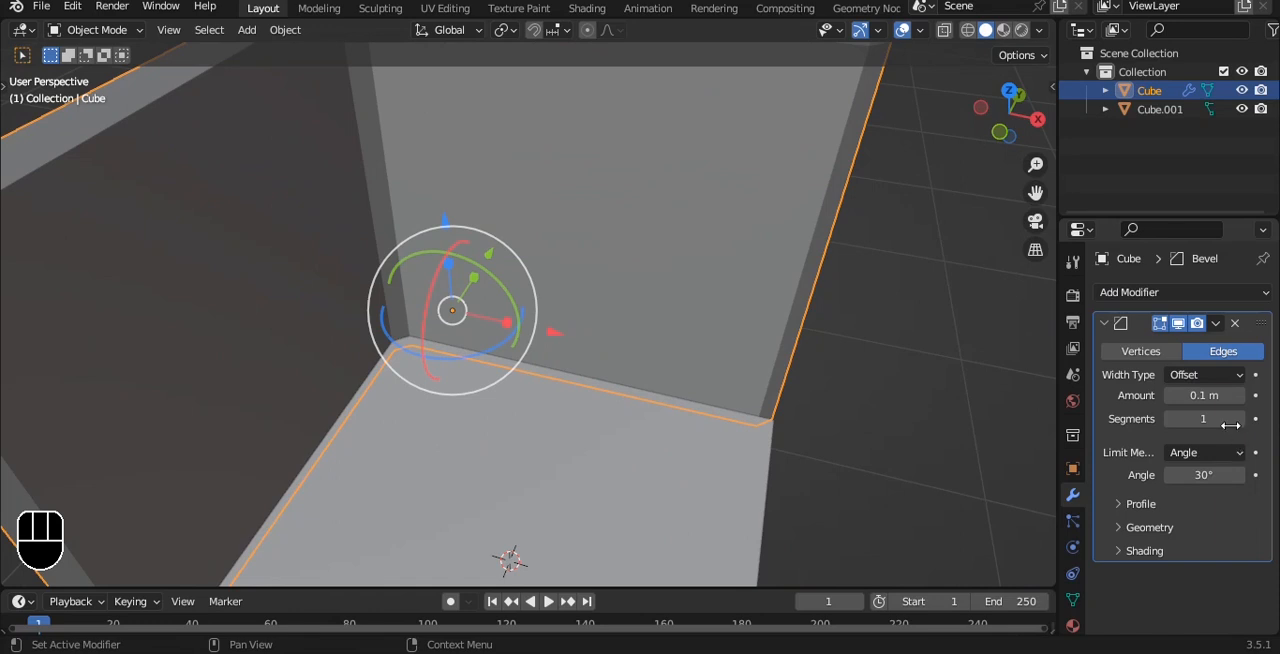
pyautogui.click(1240, 419)
# - Apply the walls' object transform and limit their bevel by Weight
pyautogui.scroll(-2, 598, 248)
pyautogui.hotkey('ctrl', 'a')
pyautogui.click(598, 248)
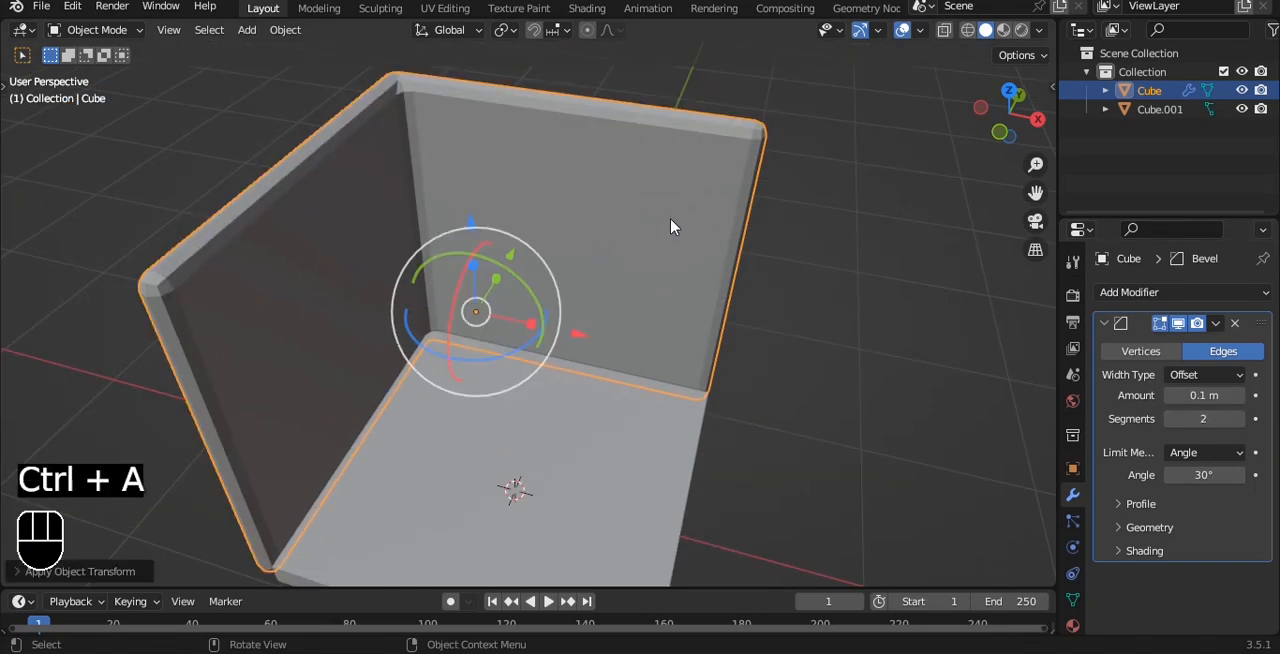
pyautogui.click(1237, 453)
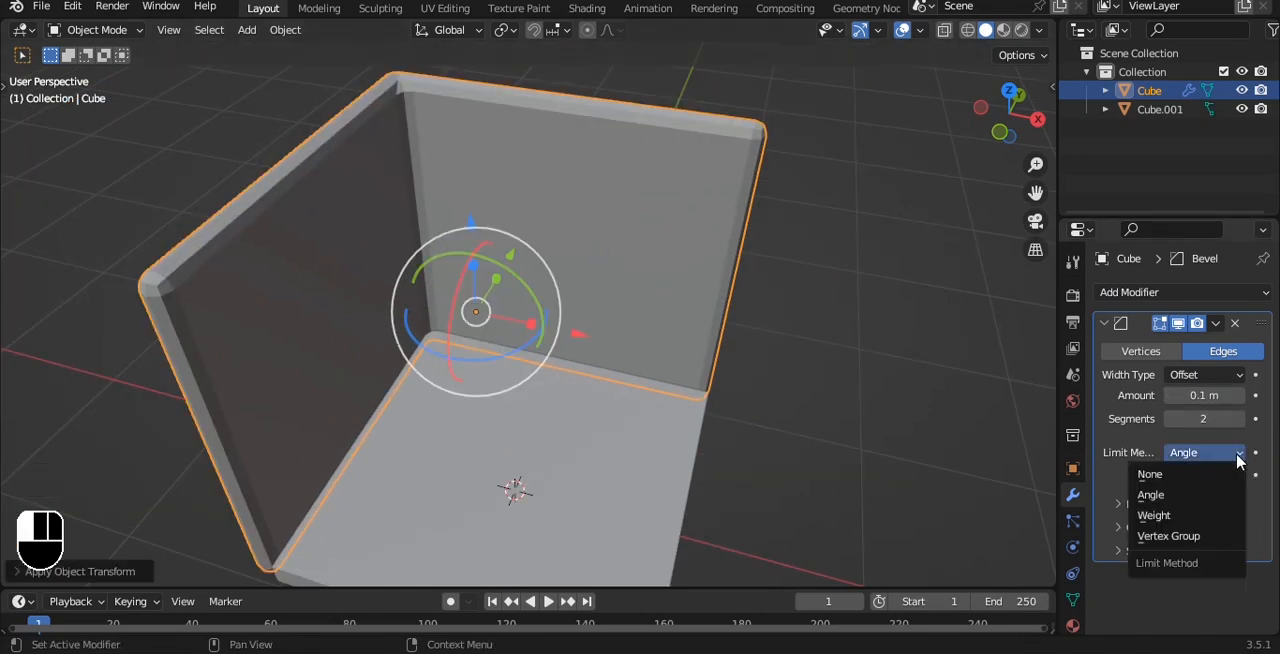
pyautogui.click(1186, 516)
# - Raise the mean edge bevel weight across the entire wall mesh and return to Object Mode
pyautogui.press('Tab')
pyautogui.press('a')
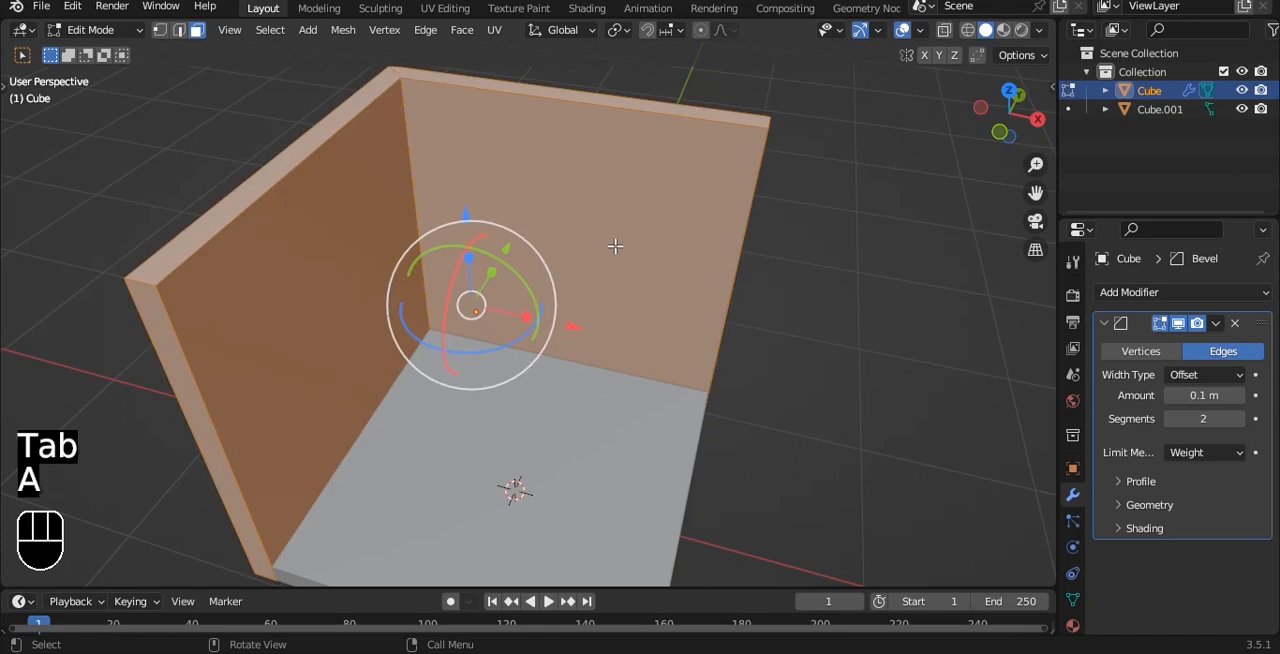
pyautogui.press('n')
pyautogui.click(1045, 89)
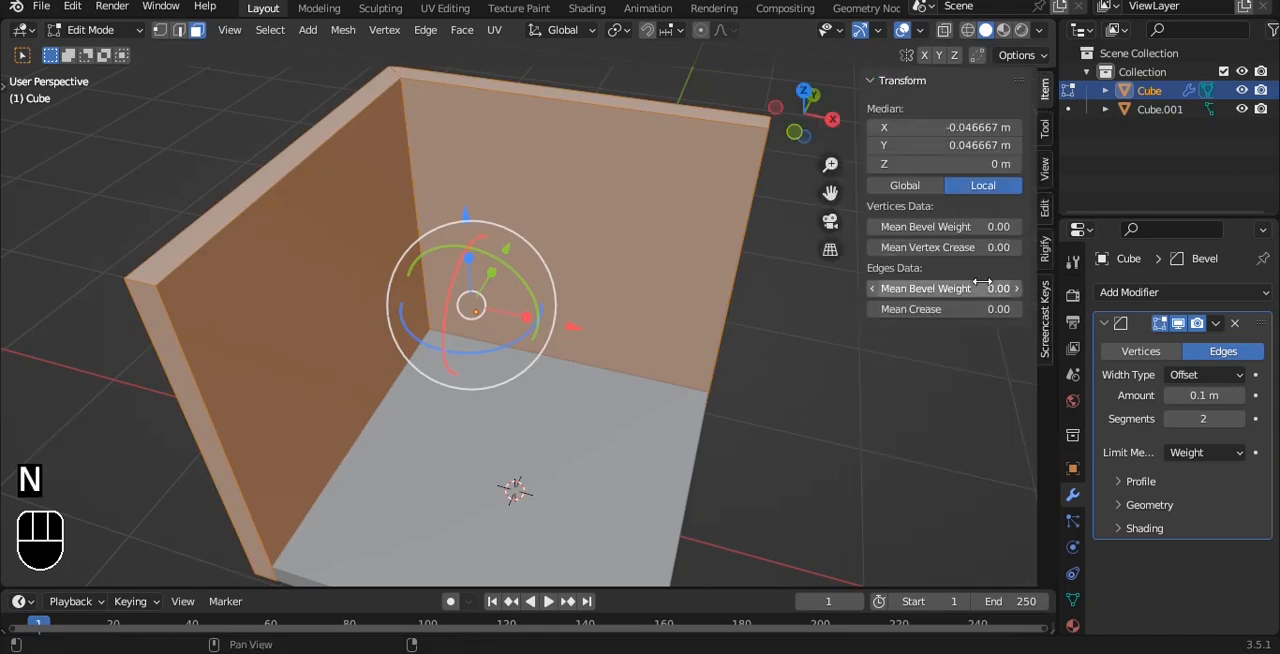
pyautogui.moveTo(986, 287); pyautogui.dragTo(1040, 287)
pyautogui.press('n')
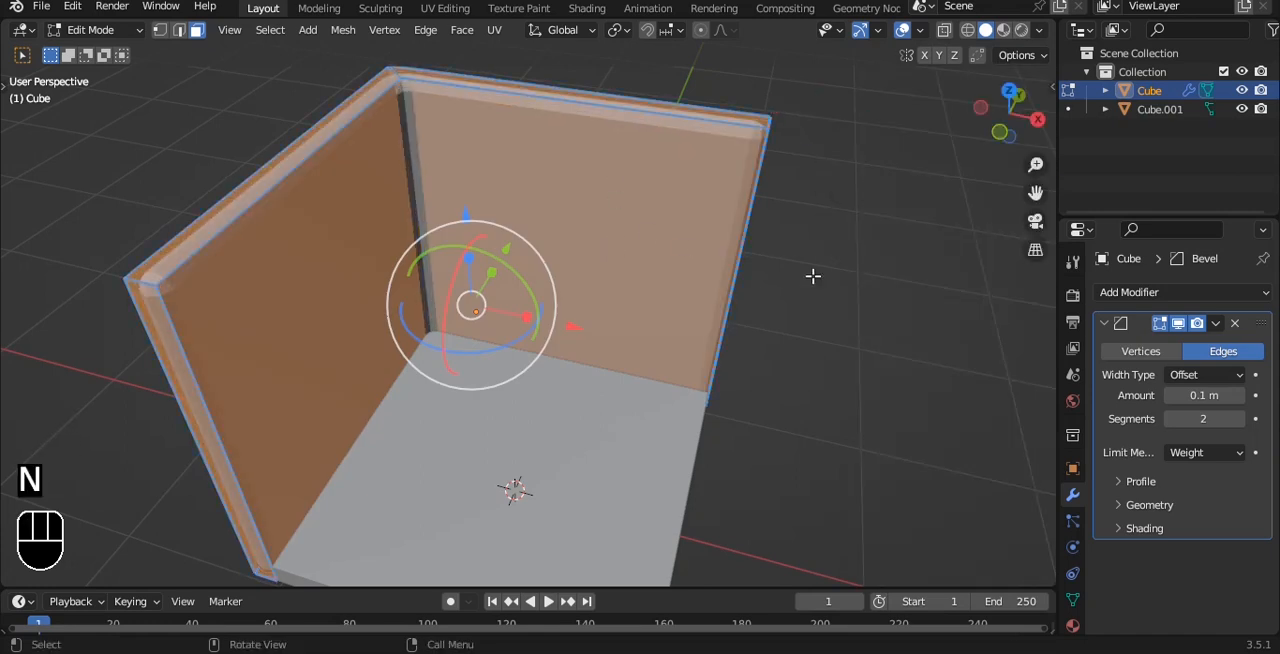
pyautogui.press('Tab')
# - Add a level 3 Subdivision modifier to the walls and shade them auto smooth
pyautogui.hotkey('ctrl', '3')
pyautogui.keyDown('shift'); pyautogui.moveTo(883, 294); pyautogui.dragTo(812, 232, button='middle'); pyautogui.keyUp('shift')
pyautogui.scroll(1, 806, 224)
pyautogui.rightClick(665, 129)
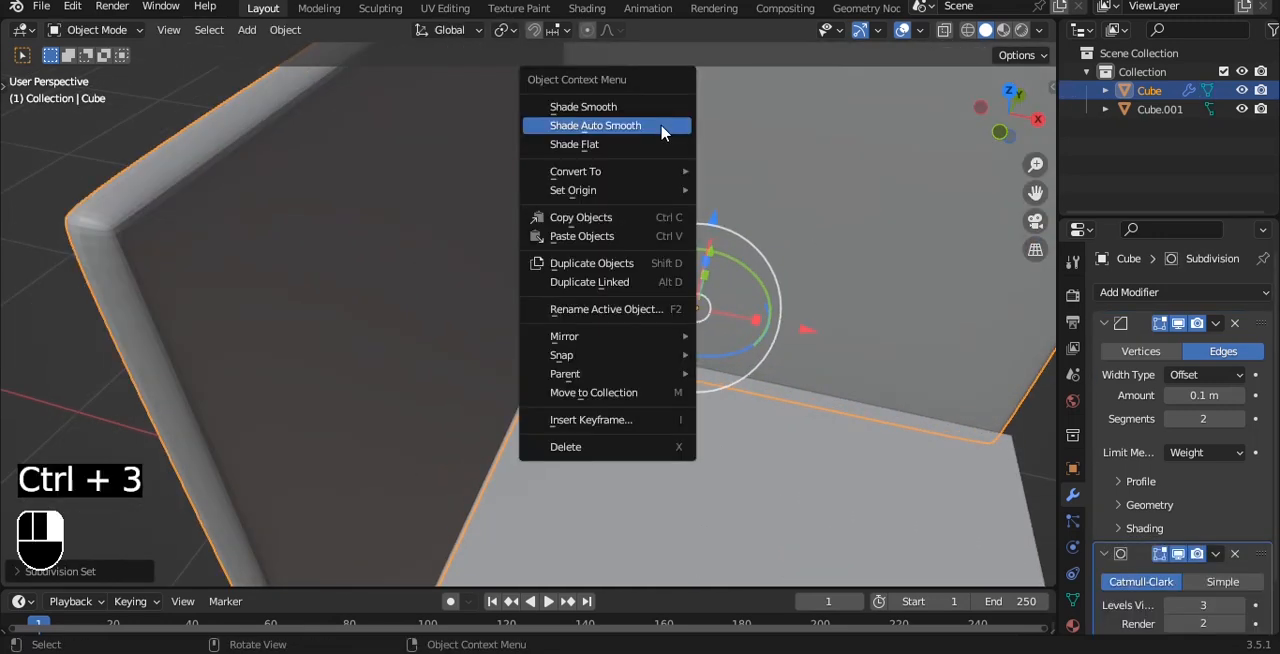
pyautogui.click(664, 127)
pyautogui.scroll(-3, 663, 127)
# - Set the profile shape of the walls' Bevel modifier to 1.00
pyautogui.keyDown('alt'); pyautogui.moveTo(663, 127); pyautogui.dragTo(760, 190, button='middle'); pyautogui.keyUp('alt')
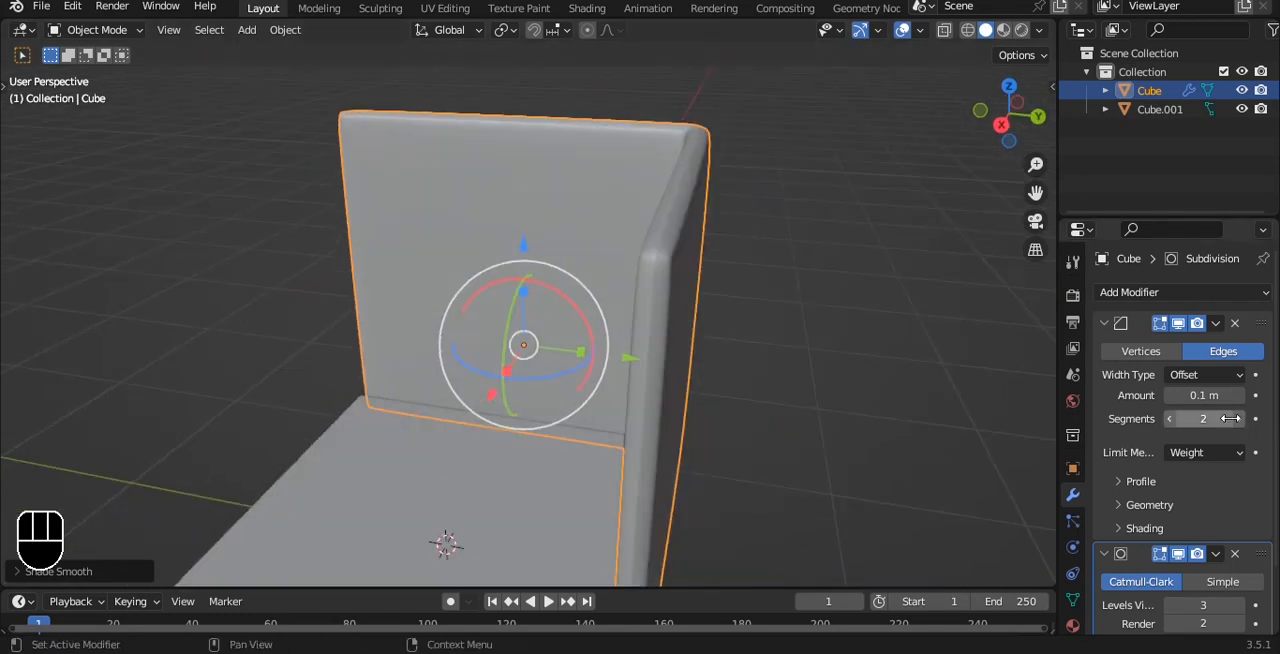
pyautogui.click(1148, 483)
pyautogui.moveTo(1204, 533); pyautogui.dragTo(1244, 533)
pyautogui.scroll(-2, 722, 340)
# - Copy the walls' Bevel and Subdivision modifiers to the floor slab
pyautogui.keyDown('alt'); pyautogui.moveTo(710, 330); pyautogui.dragTo(870, 325); pyautogui.keyUp('alt')
pyautogui.click(643, 487)
pyautogui.keyDown('alt'); pyautogui.keyDown('shift'); pyautogui.moveTo(709, 288); pyautogui.dragTo(658, 291); pyautogui.keyUp('shift'); pyautogui.keyUp('alt')
pyautogui.keyDown('shift'); pyautogui.click(658, 291); pyautogui.keyUp('shift')
pyautogui.hotkey('ctrl', 'l')
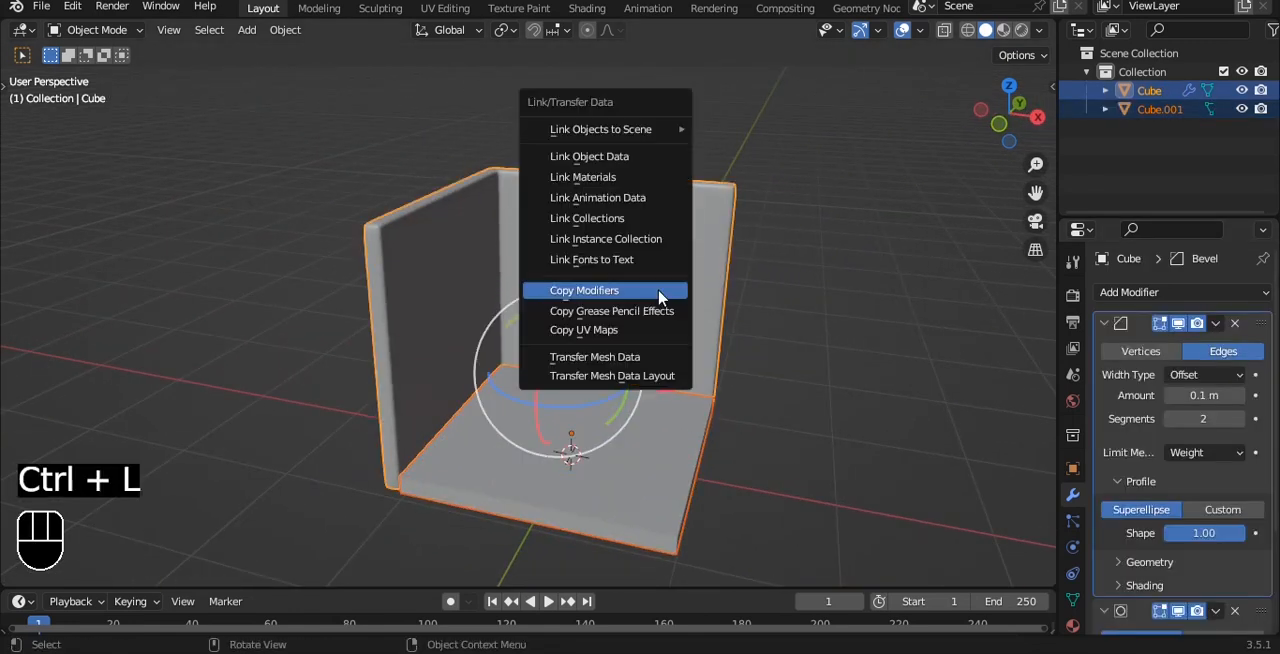
pyautogui.click(659, 297)
# - Raise the mean edge bevel weight of the whole floor slab so its edges become rounded
pyautogui.keyDown('alt'); pyautogui.keyDown('shift'); pyautogui.moveTo(726, 457); pyautogui.dragTo(659, 300); pyautogui.keyUp('shift'); pyautogui.keyUp('alt')
pyautogui.click(532, 311)
pyautogui.scroll(1, 590, 258)
pyautogui.press('Tab')
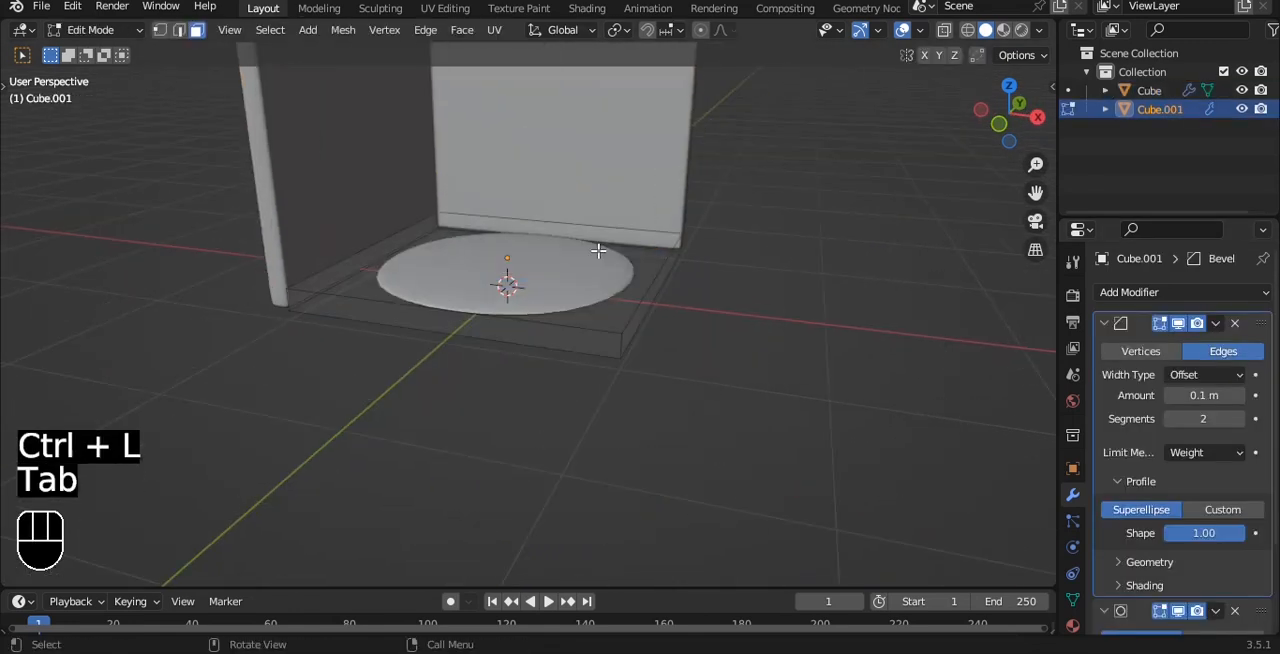
pyautogui.press('a')
pyautogui.press('n')
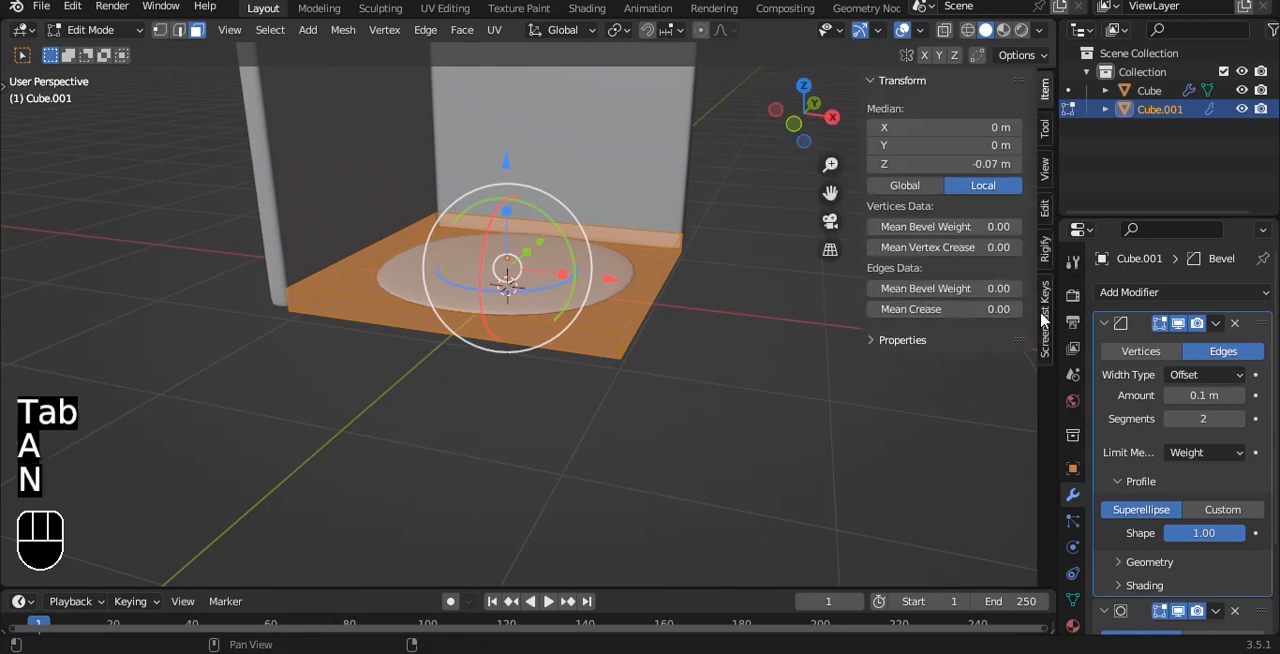
pyautogui.moveTo(940, 288); pyautogui.dragTo(967, 288)
pyautogui.press('n')
pyautogui.scroll(5, 766, 303)
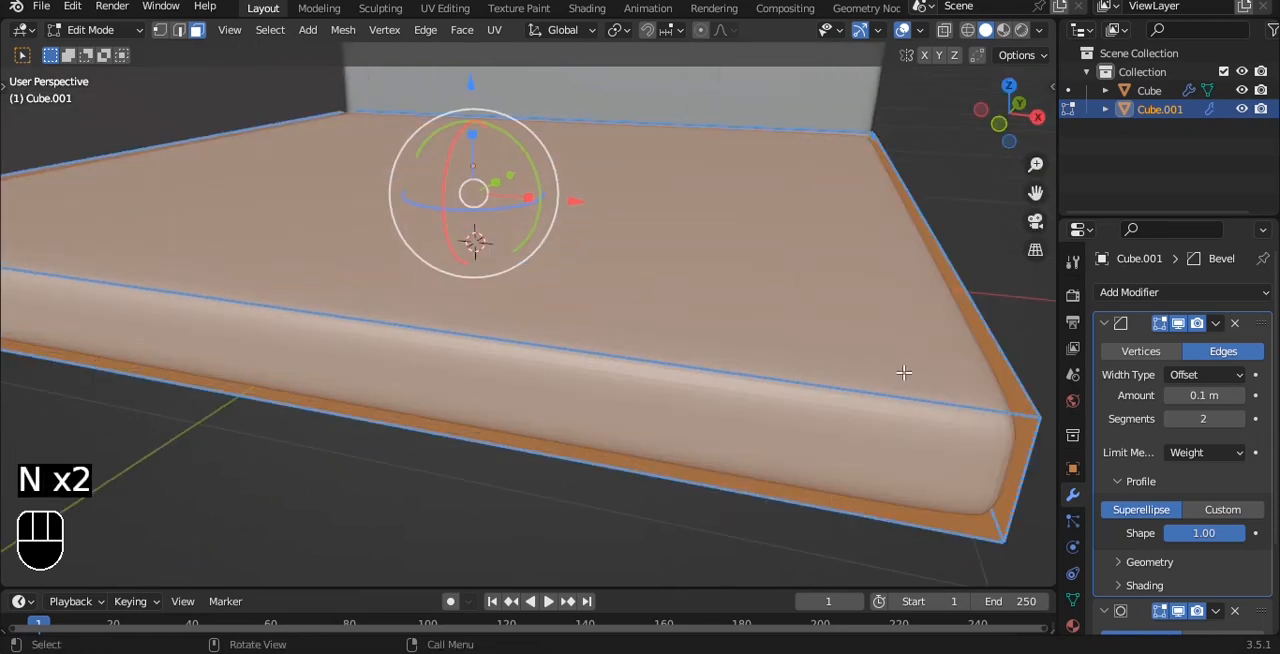
# - Return to Object Mode, shade the floor slab smooth and deselect it
pyautogui.press('Tab')
pyautogui.rightClick(855, 283)
pyautogui.click(855, 285)
pyautogui.scroll(-4, 858, 289)
pyautogui.click(860, 289)
pyautogui.keyDown('alt'); pyautogui.moveTo(860, 289); pyautogui.dragTo(831, 334); pyautogui.keyUp('alt')
pyautogui.scroll(-3, 831, 334)
pyautogui.moveTo(756, 356); pyautogui.dragTo(754, 311, button='middle')
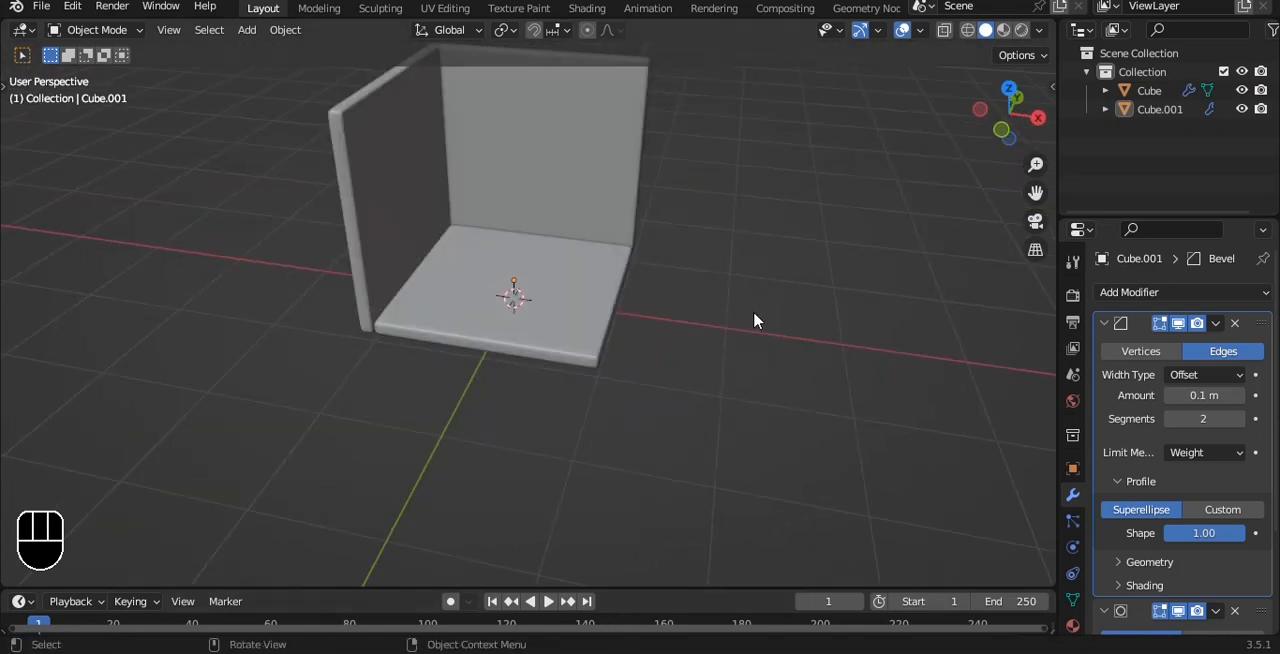
# - Add a cube mesh at the centre of the room and scale it down
pyautogui.keyDown('shift'); pyautogui.moveTo(734, 256); pyautogui.dragTo(720, 306, button='middle'); pyautogui.keyUp('shift')
pyautogui.moveTo(660, 220); pyautogui.dragTo(629, 226, button='middle')
pyautogui.keyDown('alt'); pyautogui.moveTo(629, 226); pyautogui.dragTo(611, 129); pyautogui.keyUp('alt')
pyautogui.hotkey('shift', 'a')
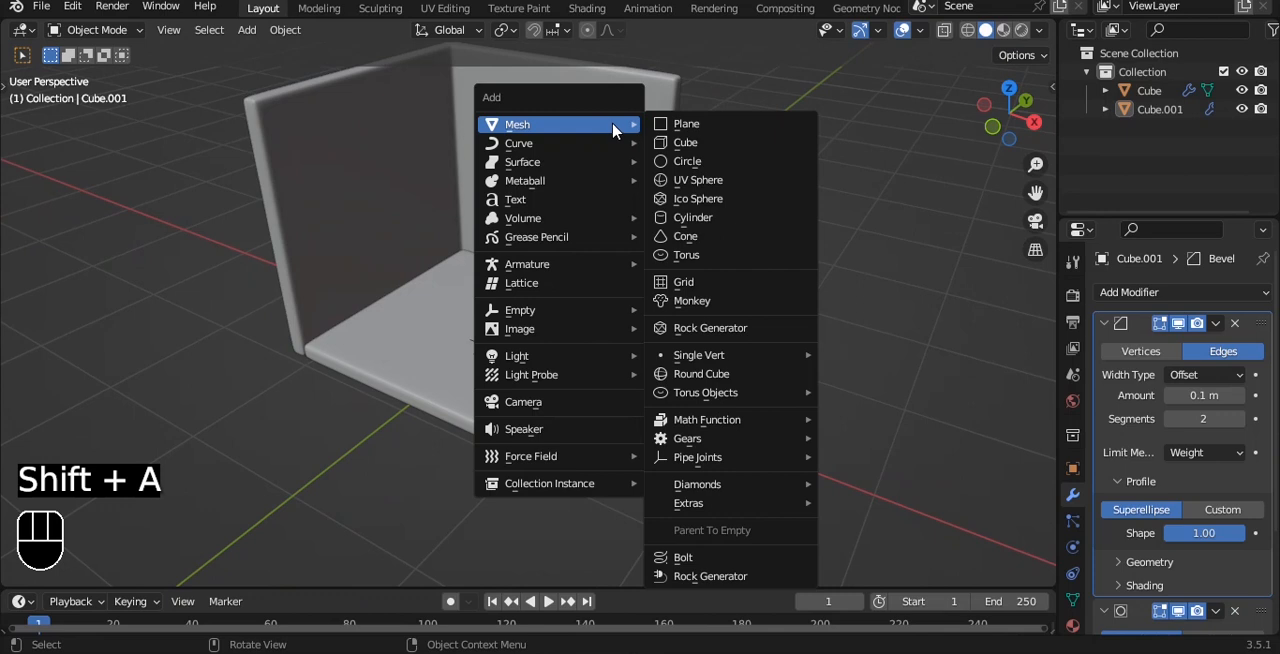
pyautogui.click(693, 146)
pyautogui.press('s')
pyautogui.click(589, 317)
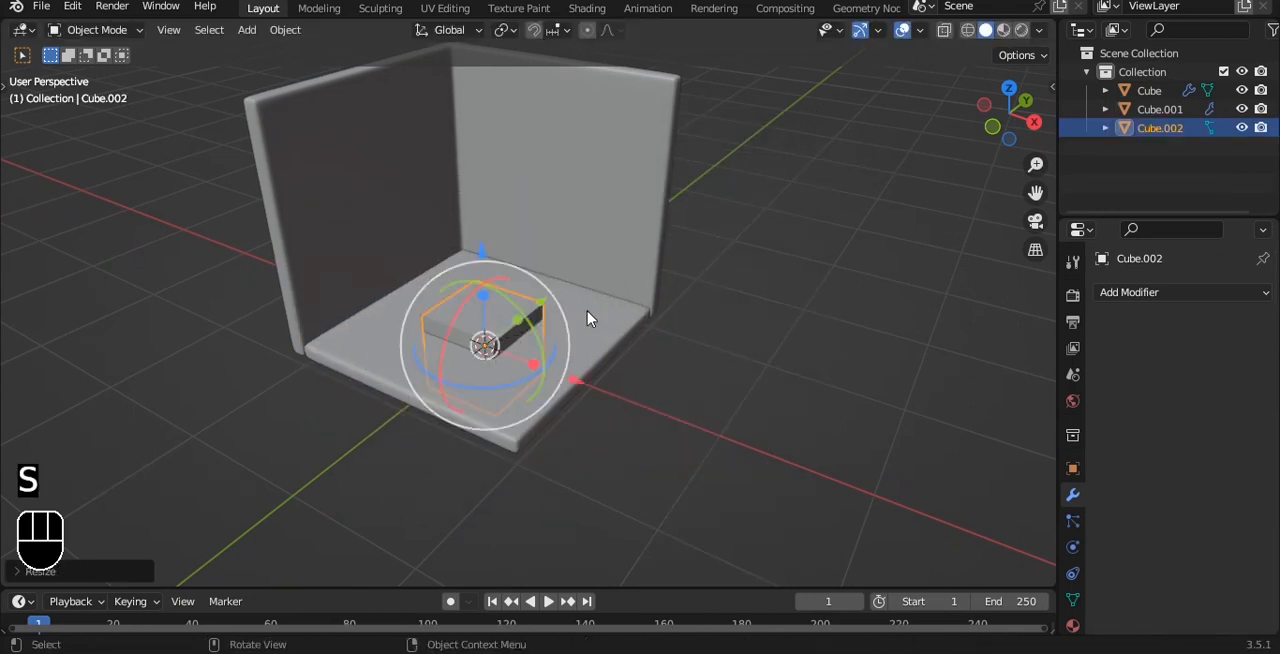
# - Scale the new cube along Y to about half its depth in top view
pyautogui.press('`')
pyautogui.click(580, 270)
pyautogui.press('s')
pyautogui.press('y')
pyautogui.click(527, 307)
pyautogui.scroll(2, 528, 334)
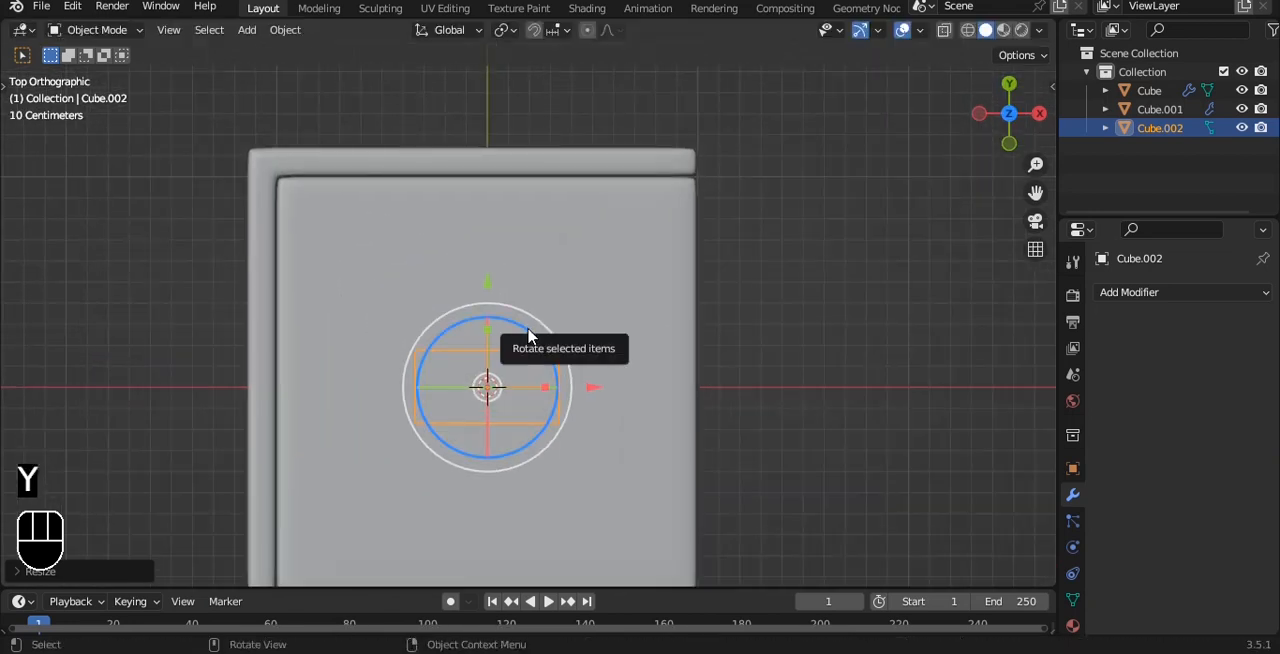
# - Move the flattened cube up along Z in front view until it rests on the floor
pyautogui.press('`')
pyautogui.click(609, 318)
pyautogui.press('g')
pyautogui.press('z')
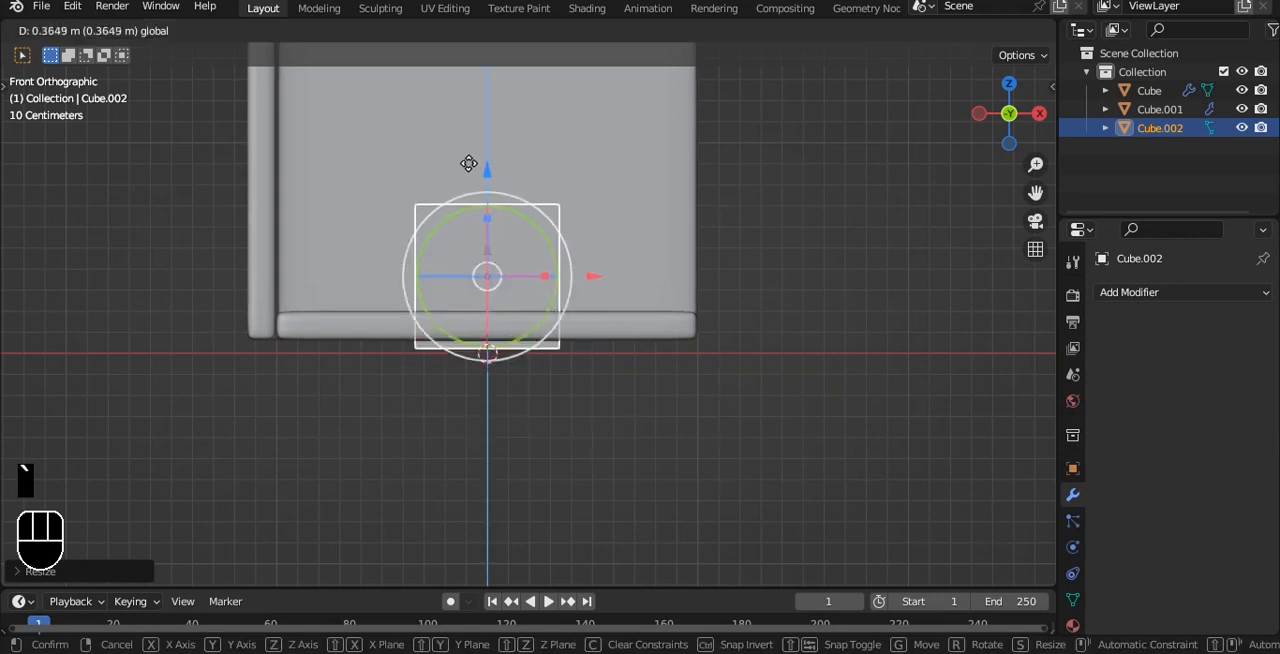
pyautogui.click(449, 131)
# - Raise the cube's top vertices along Z, using X-ray vertex selection, to form a tall block
pyautogui.keyDown('shift'); pyautogui.moveTo(620, 194); pyautogui.dragTo(600, 280, button='middle'); pyautogui.keyUp('shift')
pyautogui.scroll(1, 600, 280)
pyautogui.press('Tab')
pyautogui.hotkey('alt', 'z')
pyautogui.press('1')
pyautogui.moveTo(332, 194); pyautogui.dragTo(834, 311)
pyautogui.scroll(-3, 520, 243)
pyautogui.keyDown('shift'); pyautogui.moveTo(519, 243); pyautogui.dragTo(511, 334, button='middle'); pyautogui.keyUp('shift')
pyautogui.moveTo(480, 245); pyautogui.dragTo(490, 116)
# - Widen the whole block along X by a factor of about 1.39
pyautogui.press('a')
pyautogui.press('a')
pyautogui.press('s')
pyautogui.press('x')
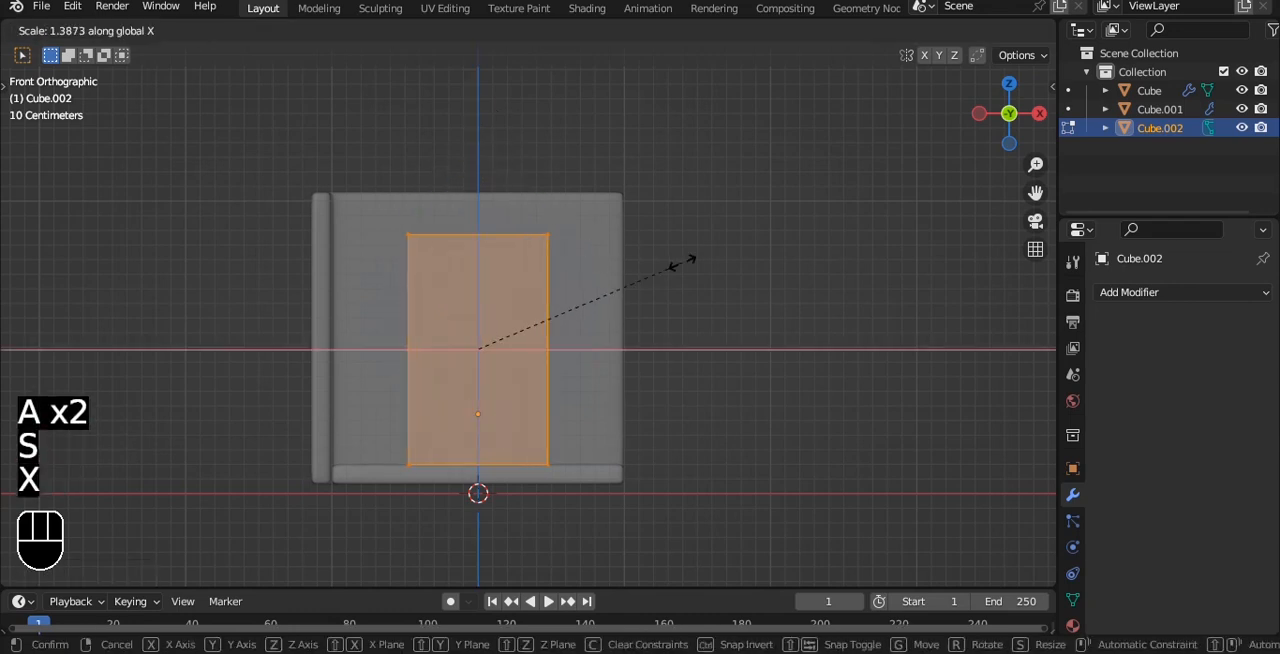
pyautogui.click(683, 262)
pyautogui.scroll(2, 548, 280)
pyautogui.hotkey('ctrl', 'r')
pyautogui.scroll(1, 482, 204)
pyautogui.click(480, 203)
pyautogui.rightClick(480, 203)
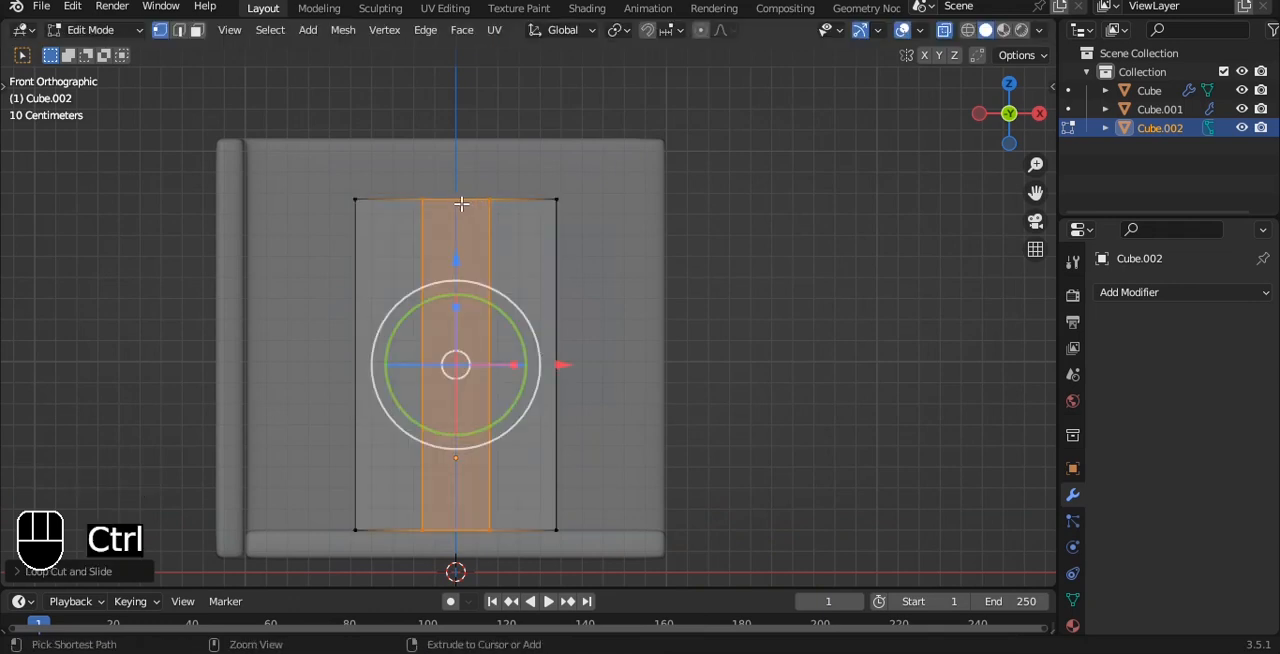
pyautogui.hotkey('ctrl', 'z')
# - Add three evenly spaced vertical loop cuts across the block's width
pyautogui.hotkey('ctrl', 'r')
pyautogui.click(461, 204)
pyautogui.rightClick(461, 204)
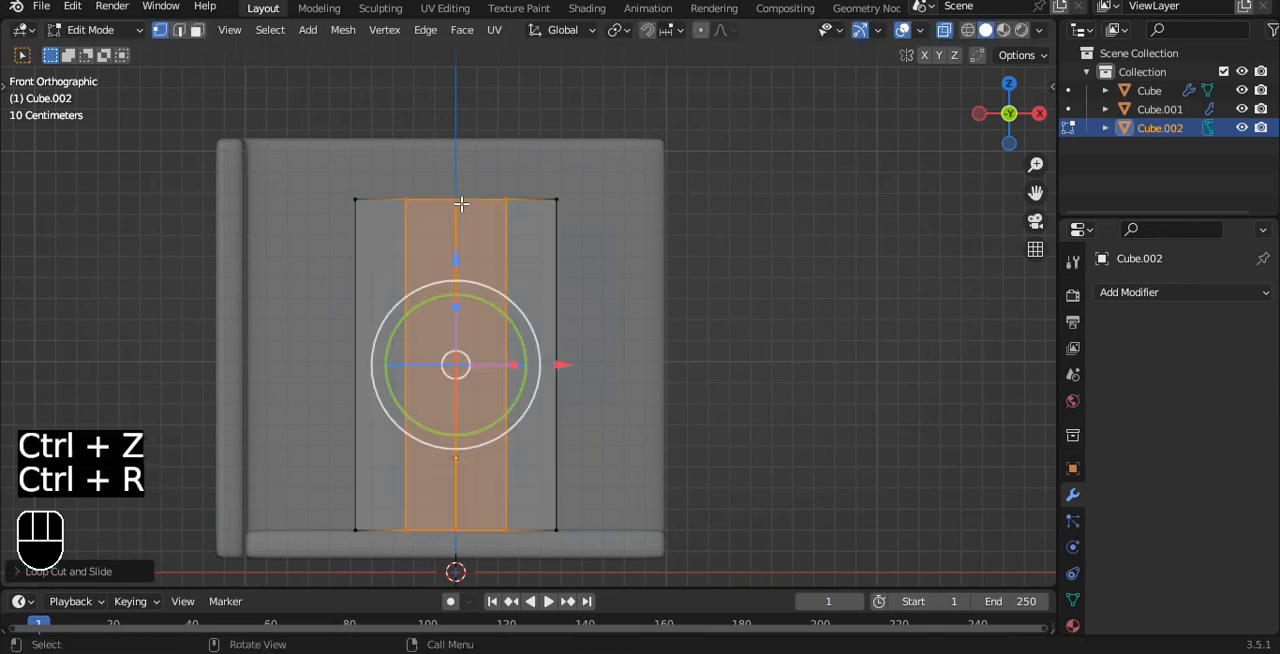
# - Move the two outer intermediate vertical edges on the block's front about -0.08 m along Y for a folded front
pyautogui.moveTo(520, 206); pyautogui.dragTo(509, 277, button='middle')
pyautogui.hotkey('alt', 'z')
pyautogui.press('2')
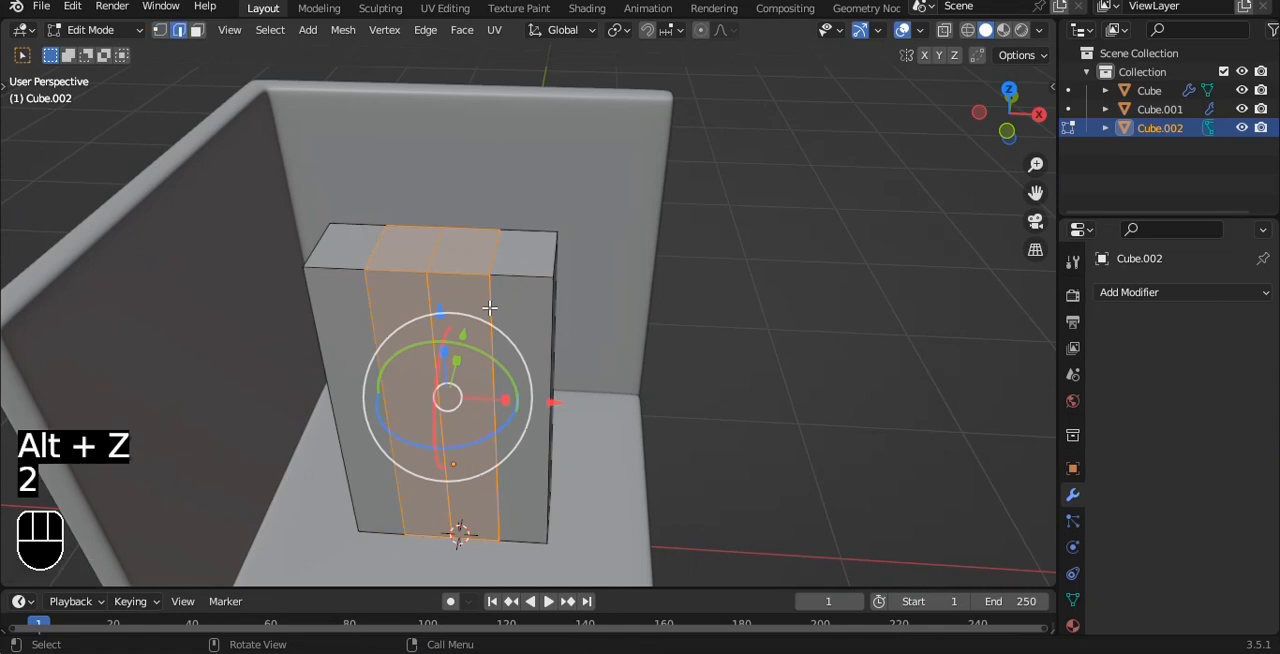
pyautogui.click(490, 308)
pyautogui.keyDown('shift'); pyautogui.click(372, 330); pyautogui.keyUp('shift')
pyautogui.keyDown('alt'); pyautogui.moveTo(506, 277); pyautogui.dragTo(485, 333); pyautogui.keyUp('alt')
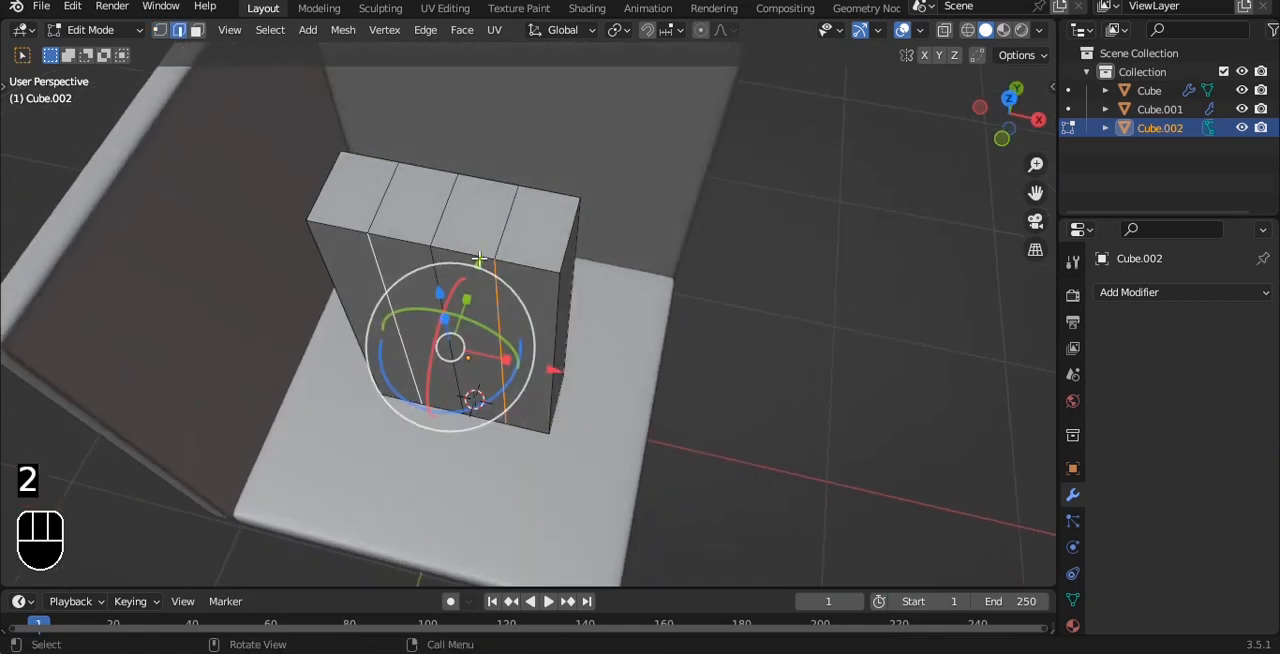
pyautogui.press('g')
pyautogui.press('y')
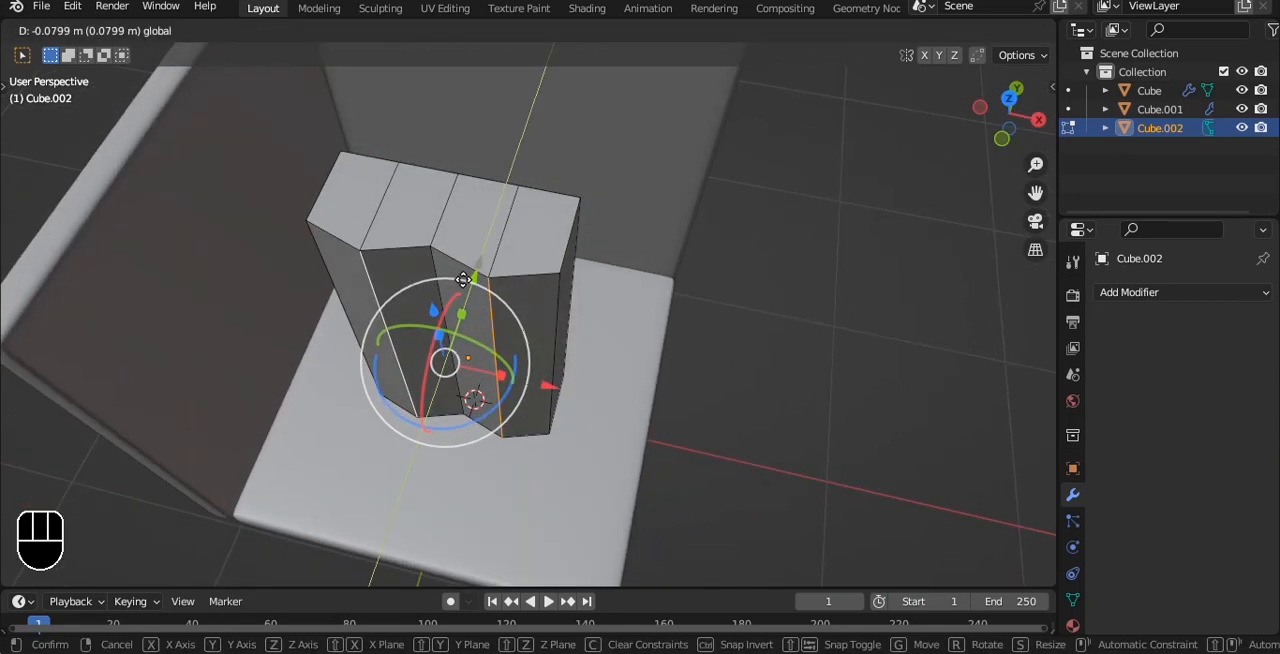
pyautogui.click(463, 279)
# - Add two horizontal loop cuts around the block, one at mid-height and one just above the floor
pyautogui.keyDown('alt'); pyautogui.moveTo(463, 279); pyautogui.dragTo(501, 134); pyautogui.keyUp('alt')
pyautogui.press('`')
pyautogui.click(536, 214)
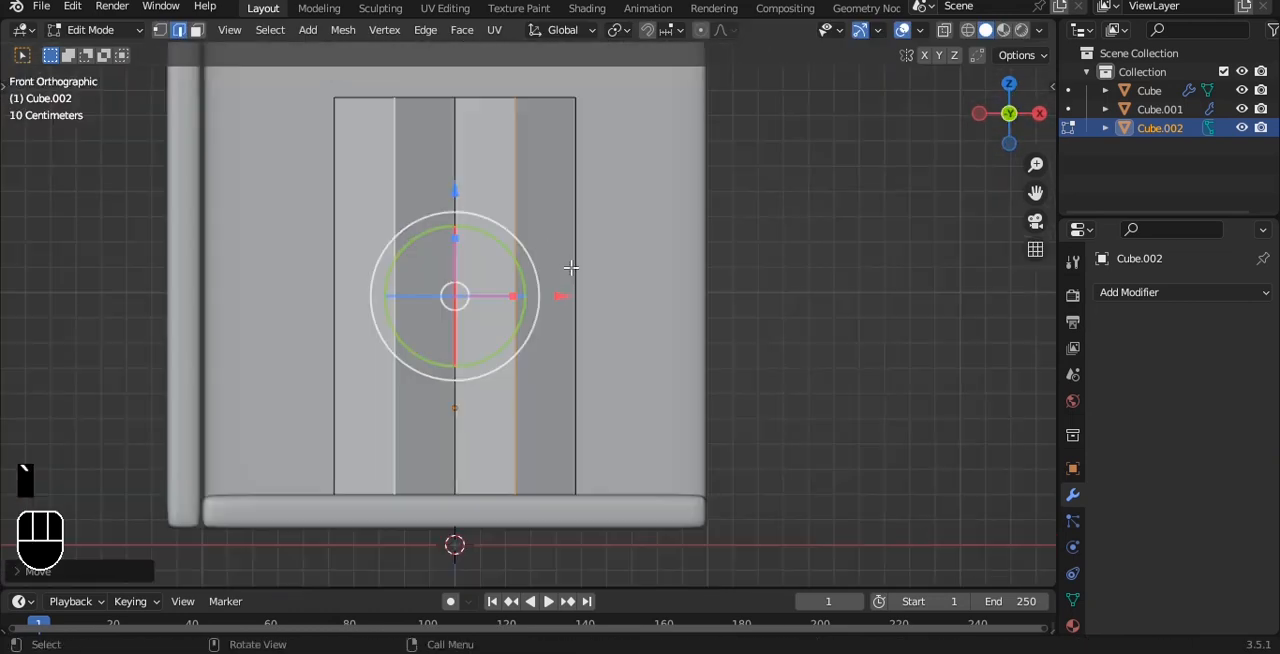
pyautogui.hotkey('ctrl', 'r')
pyautogui.click(573, 272)
pyautogui.rightClick(573, 272)
pyautogui.hotkey('ctrl', 'r')
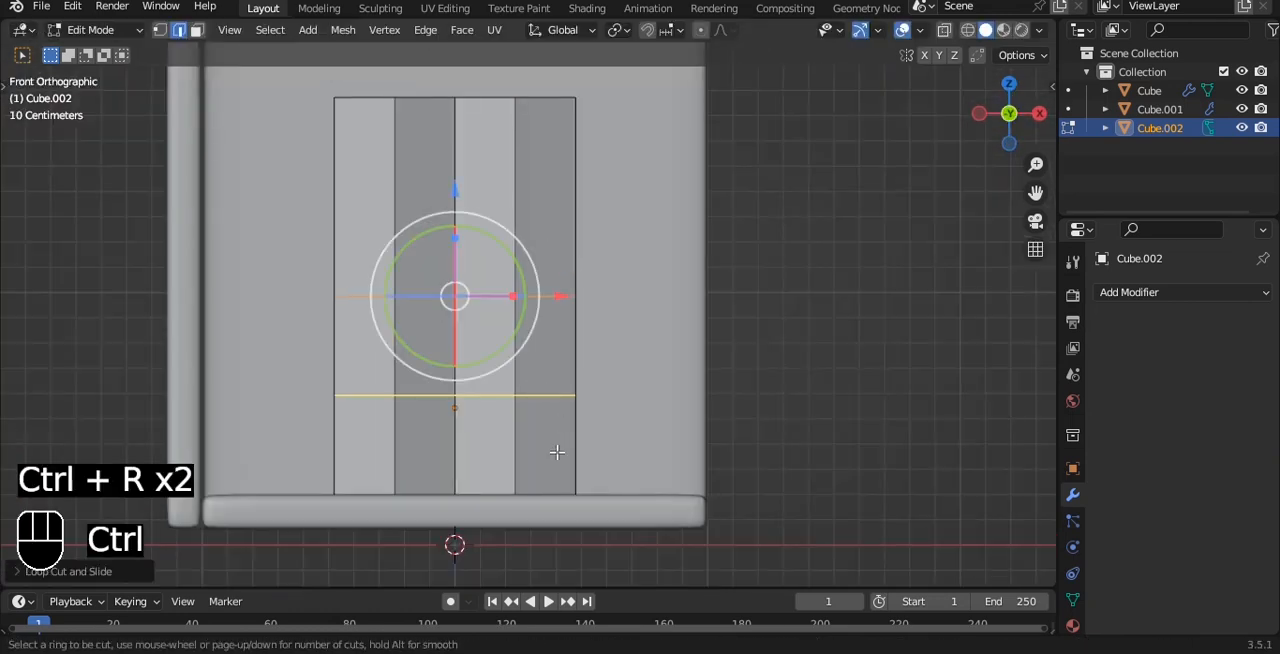
pyautogui.click(556, 452)
pyautogui.click(555, 531)
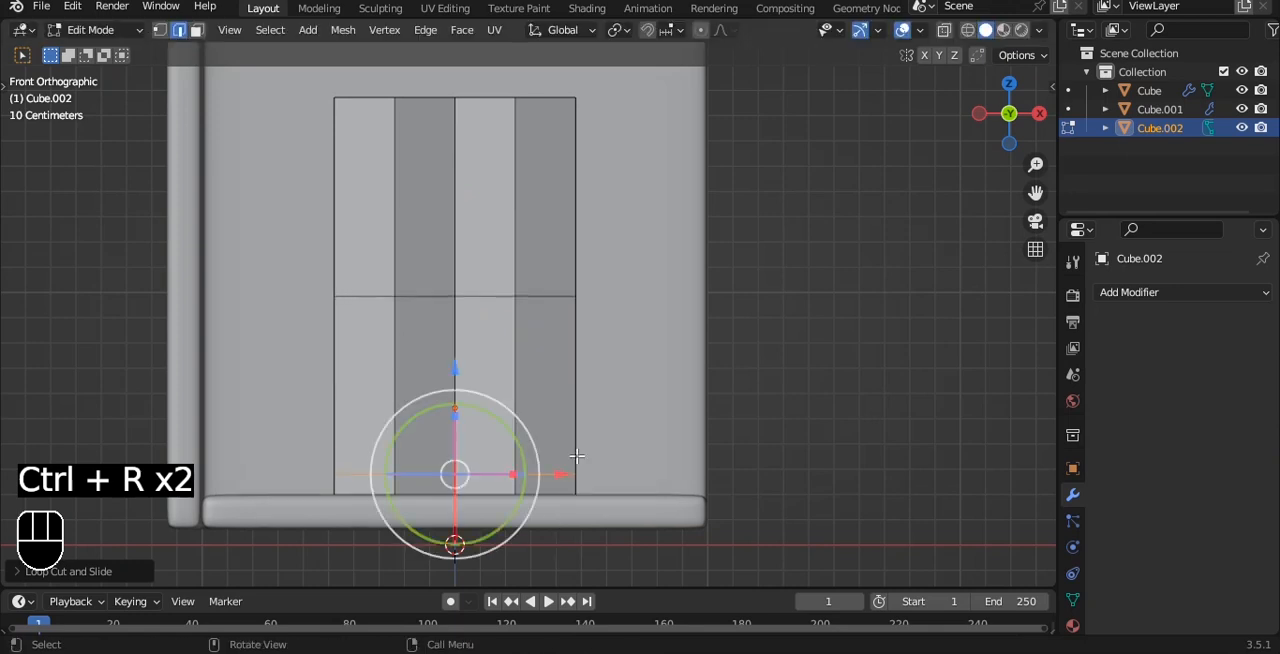
# - Bevel the three vertical fold edges on the block's front, above the base cut, into thin strips
pyautogui.keyDown('alt'); pyautogui.keyDown('shift'); pyautogui.moveTo(574, 424); pyautogui.dragTo(548, 349); pyautogui.keyUp('shift'); pyautogui.keyUp('alt')
pyautogui.scroll(2, 618, 260)
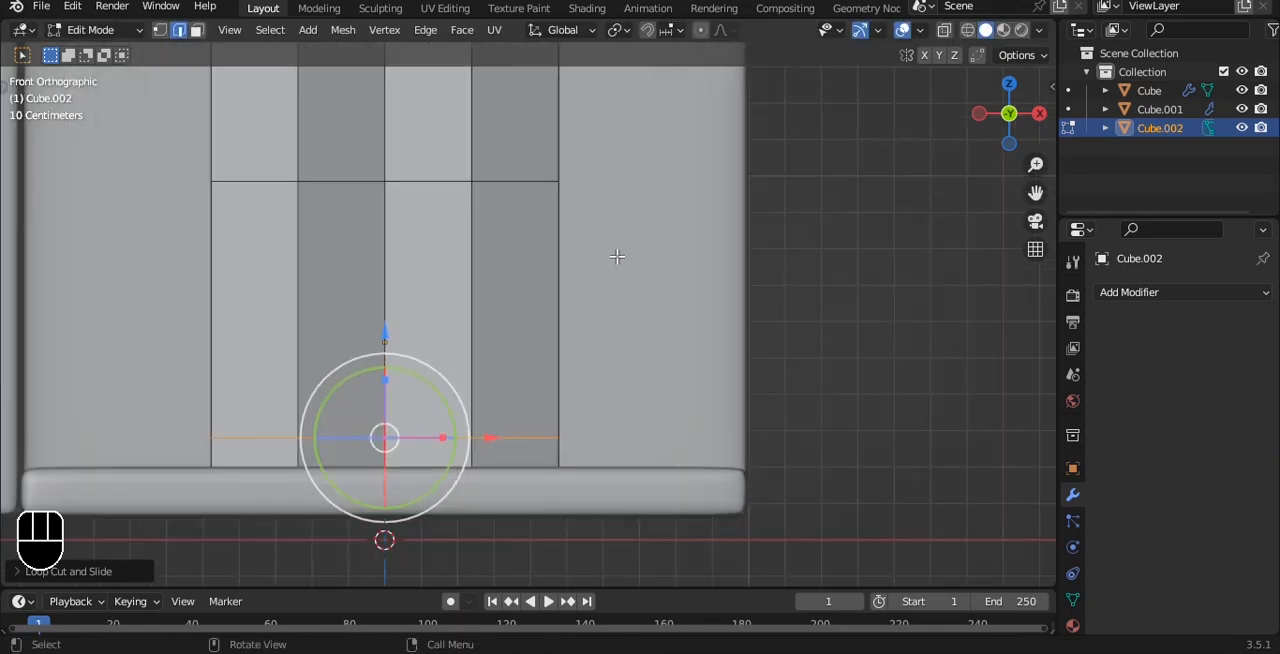
pyautogui.keyDown('alt'); pyautogui.moveTo(606, 160); pyautogui.dragTo(580, 218); pyautogui.keyUp('alt')
pyautogui.keyDown('alt'); pyautogui.keyDown('shift'); pyautogui.moveTo(388, 197); pyautogui.dragTo(394, 315); pyautogui.keyUp('shift'); pyautogui.keyUp('alt')
pyautogui.click(493, 256)
pyautogui.keyDown('shift'); pyautogui.click(490, 450); pyautogui.keyUp('shift')
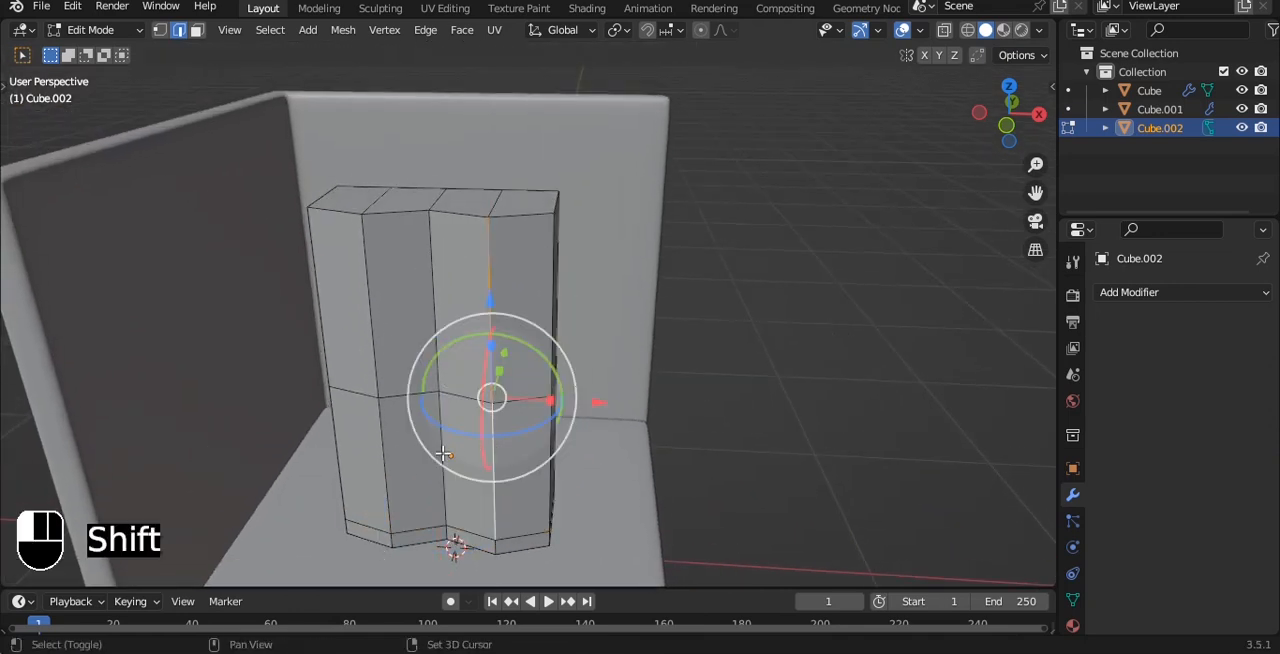
pyautogui.keyDown('shift'); pyautogui.click(443, 454); pyautogui.keyUp('shift')
pyautogui.keyDown('shift'); pyautogui.click(434, 308); pyautogui.keyUp('shift')
pyautogui.keyDown('shift'); pyautogui.click(370, 302); pyautogui.keyUp('shift')
pyautogui.keyDown('shift'); pyautogui.click(386, 460); pyautogui.keyUp('shift')
pyautogui.scroll(1, 544, 307)
pyautogui.keyDown('shift'); pyautogui.moveTo(548, 298); pyautogui.dragTo(557, 229, button='middle'); pyautogui.keyUp('shift')
pyautogui.hotkey('ctrl', 'b')
pyautogui.click(600, 194)
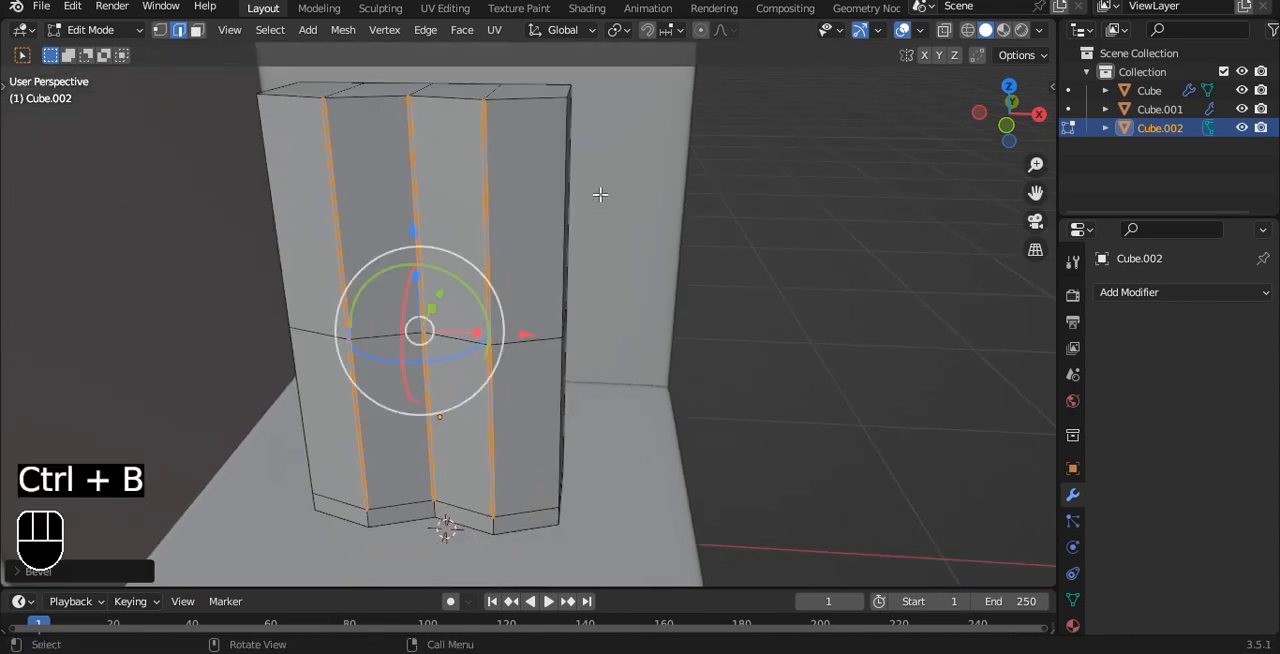
# - Extrude the three thin vertical strips about 0.035 m inward to form grooves between the door panels
pyautogui.press('3')
pyautogui.press('e')
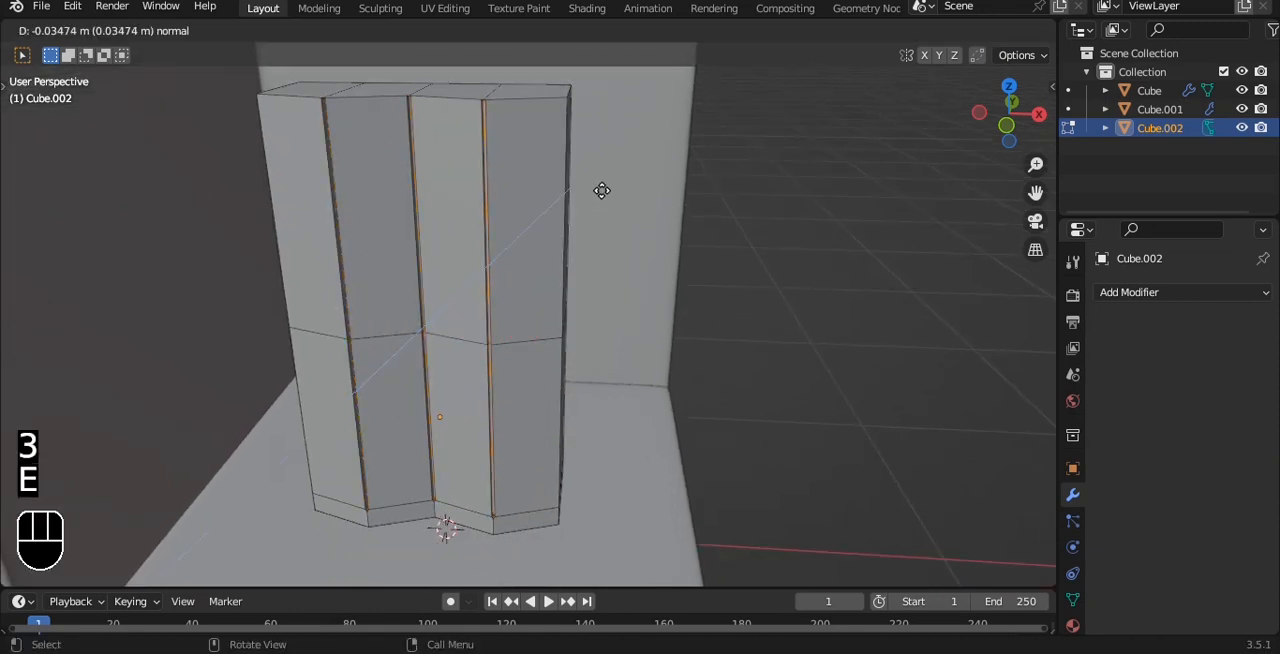
pyautogui.click(602, 195)
pyautogui.press('Tab')
pyautogui.scroll(4, 554, 257)
# - Try insetting the two lower middle door faces by about 0.24 m and scaling them along X
pyautogui.press('`')
pyautogui.click(376, 304)
pyautogui.press('Tab')
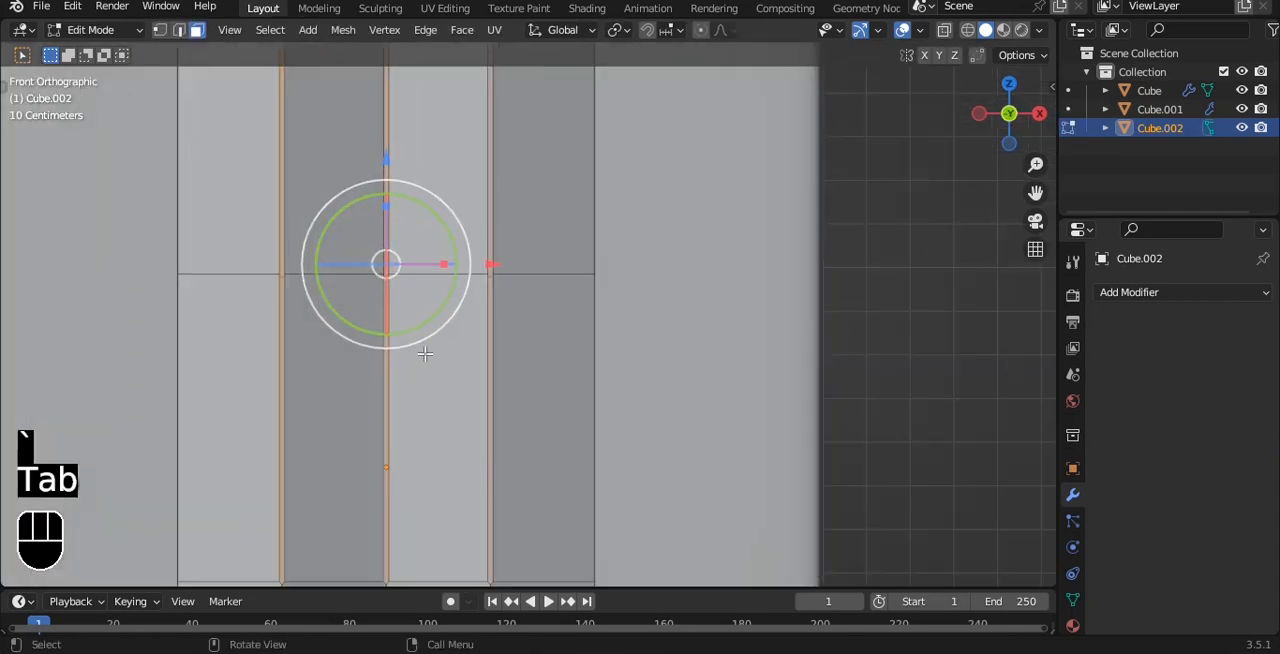
pyautogui.press('3')
pyautogui.click(424, 353)
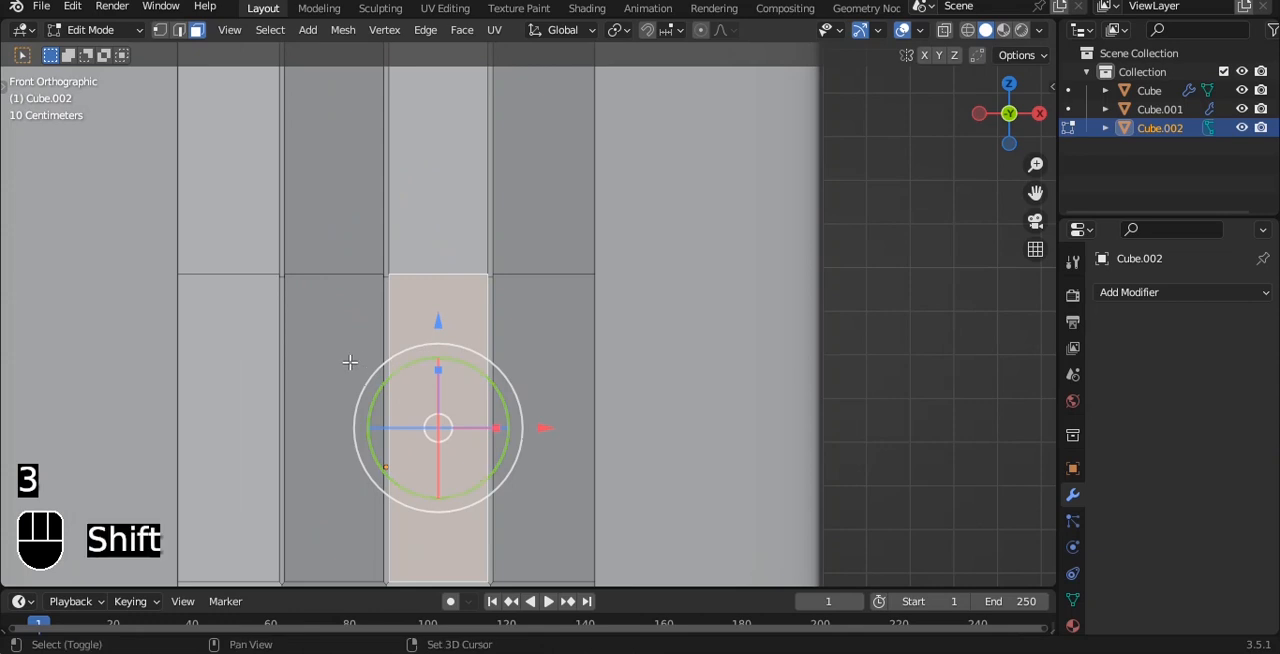
pyautogui.keyDown('shift'); pyautogui.click(349, 363); pyautogui.keyUp('shift')
pyautogui.scroll(2, 557, 234)
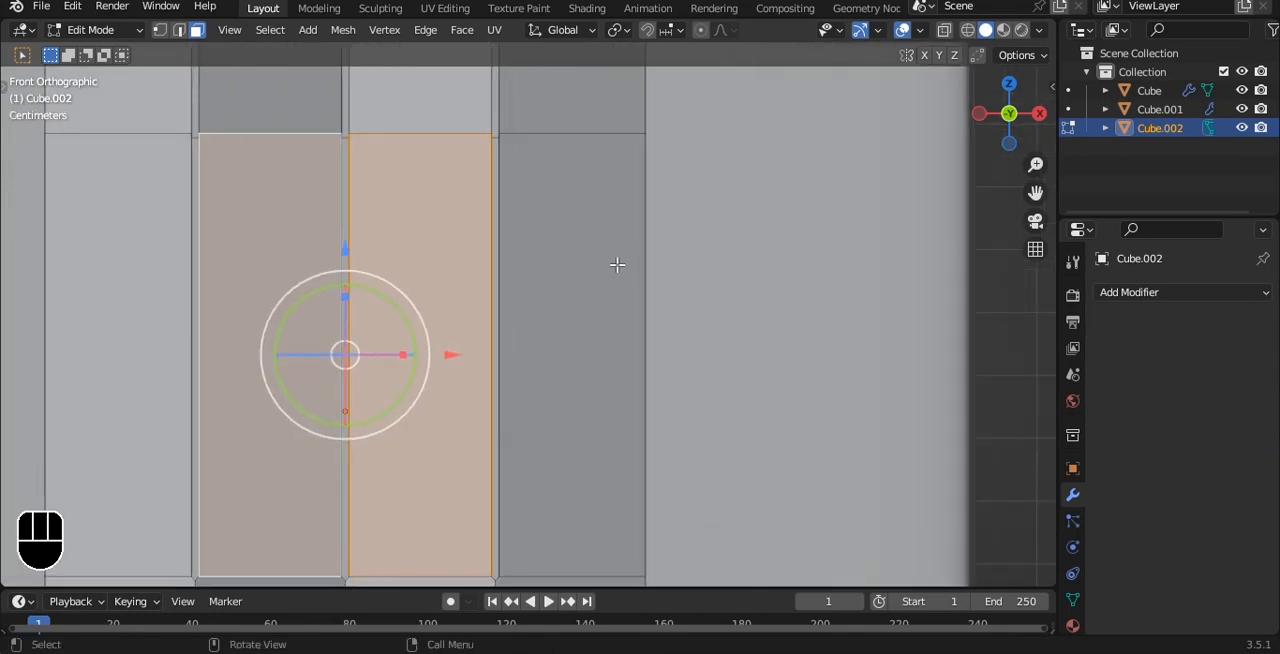
pyautogui.press('i')
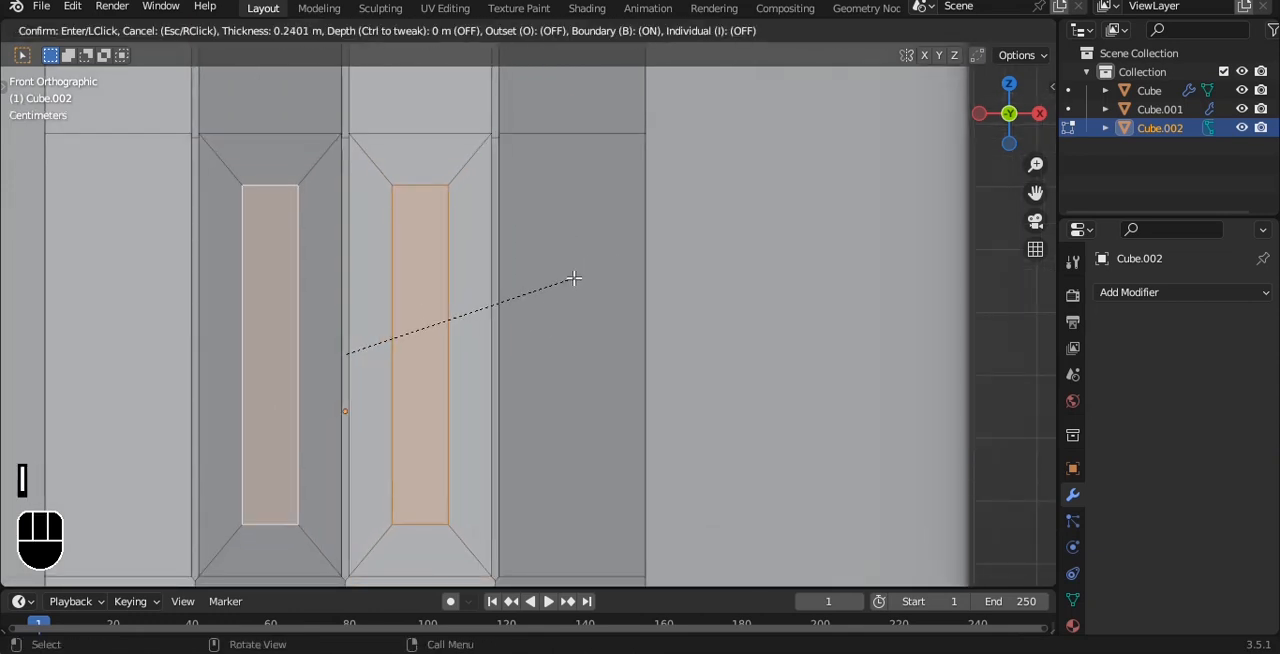
pyautogui.click(573, 278)
pyautogui.press('s')
pyautogui.press('x')
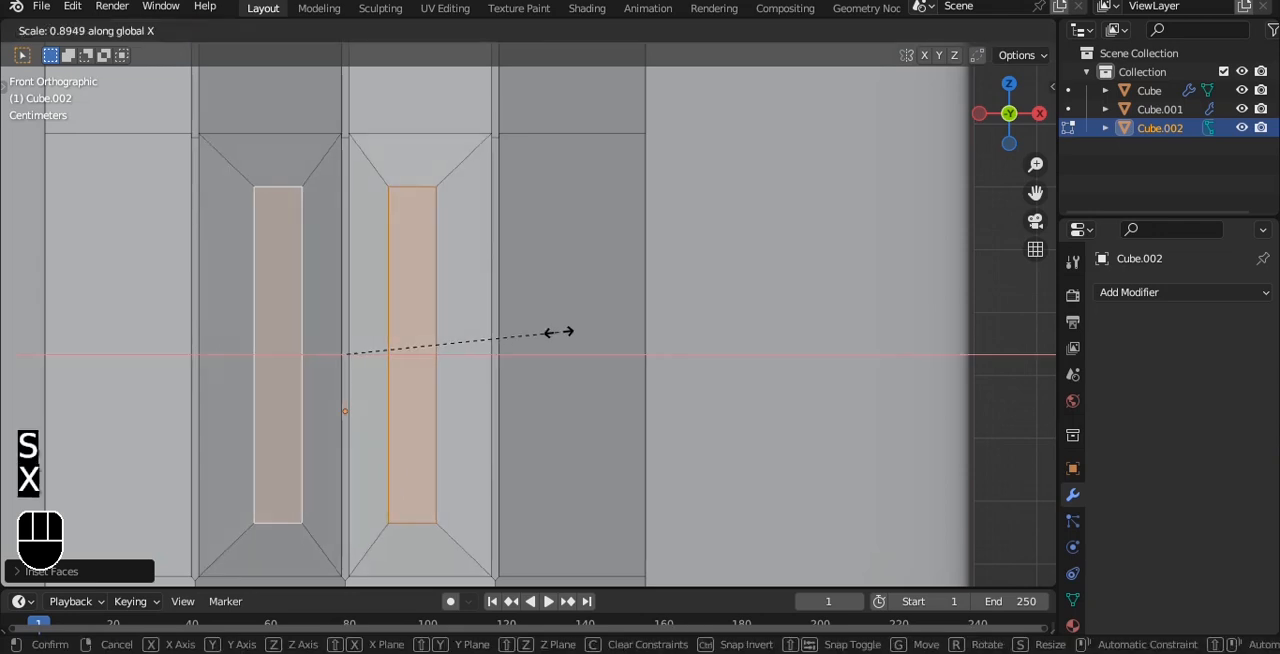
pyautogui.rightClick(508, 323)
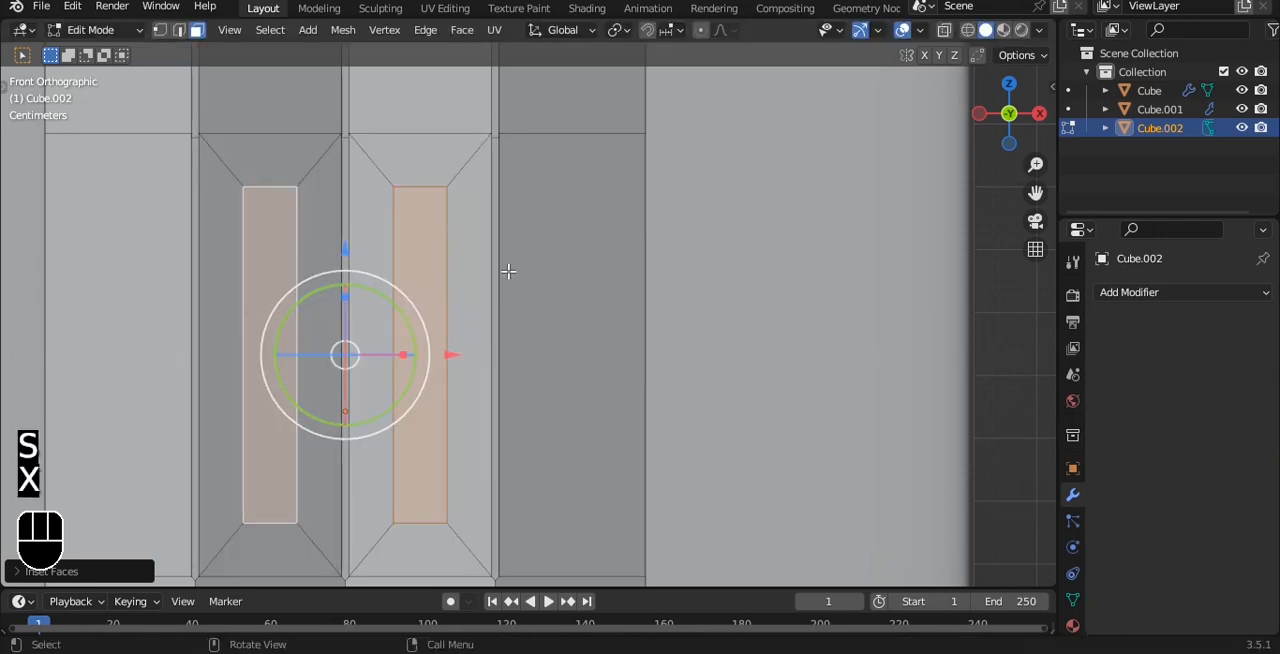
pyautogui.hotkey('ctrl', 'z')
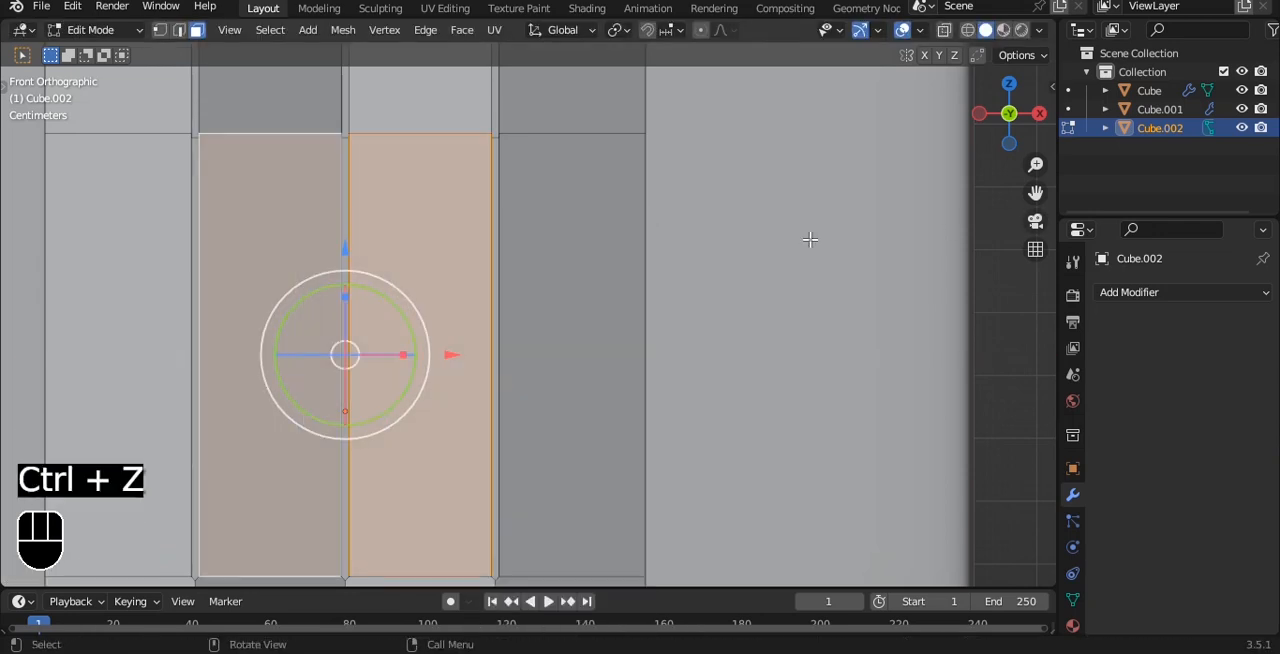
# - Try a thicker inset on the two lower middle door faces, and undo it
pyautogui.press('i')
pyautogui.click(718, 241)
pyautogui.moveTo(718, 241); pyautogui.dragTo(640, 240, button='middle')
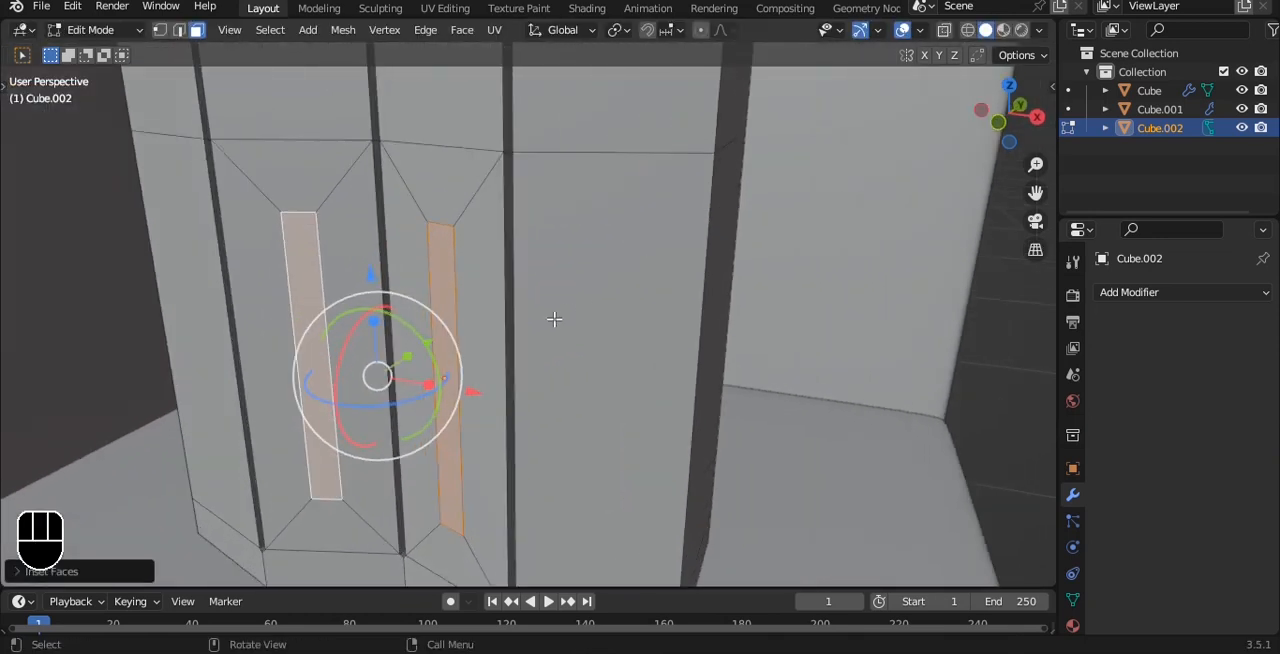
pyautogui.moveTo(554, 319); pyautogui.dragTo(567, 341, button='middle')
pyautogui.click(497, 333)
pyautogui.moveTo(605, 405); pyautogui.dragTo(558, 381)
pyautogui.hotkey('ctrl', 'z')
pyautogui.keyDown('alt'); pyautogui.moveTo(636, 290); pyautogui.dragTo(657, 335); pyautogui.keyUp('alt')
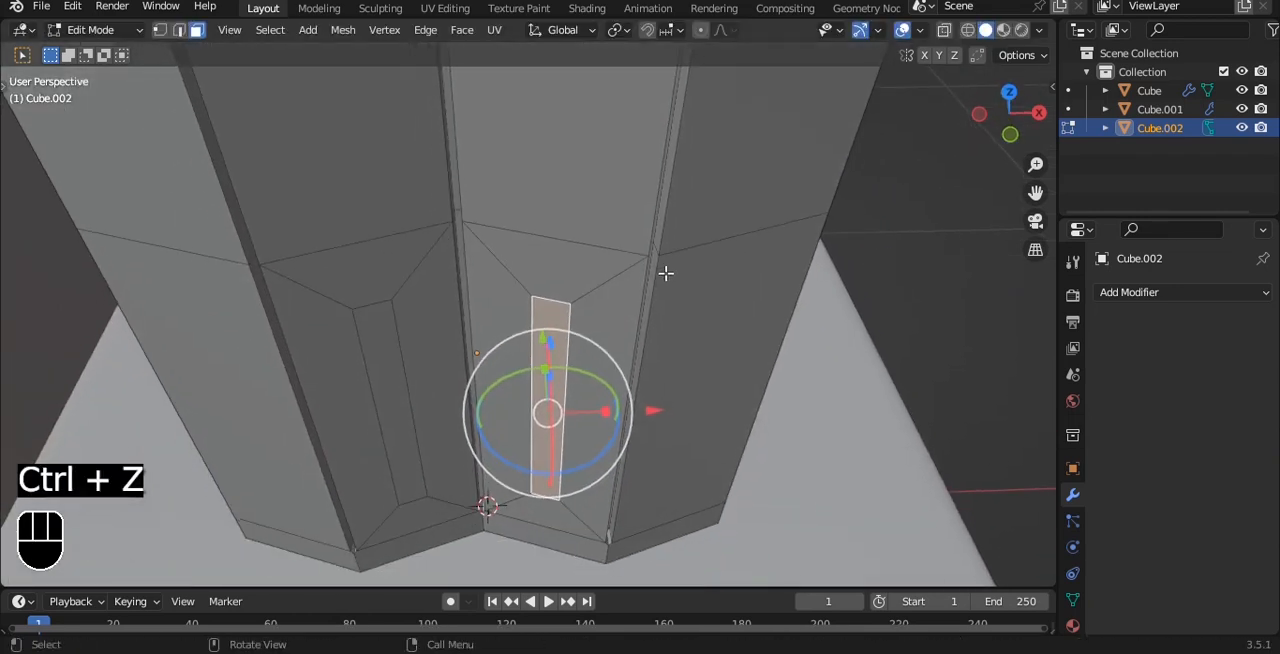
pyautogui.hotkey('ctrl', 'z')
pyautogui.hotkey('ctrl', 'z')
pyautogui.press('Tab')
pyautogui.moveTo(665, 273); pyautogui.dragTo(651, 163, button='middle')
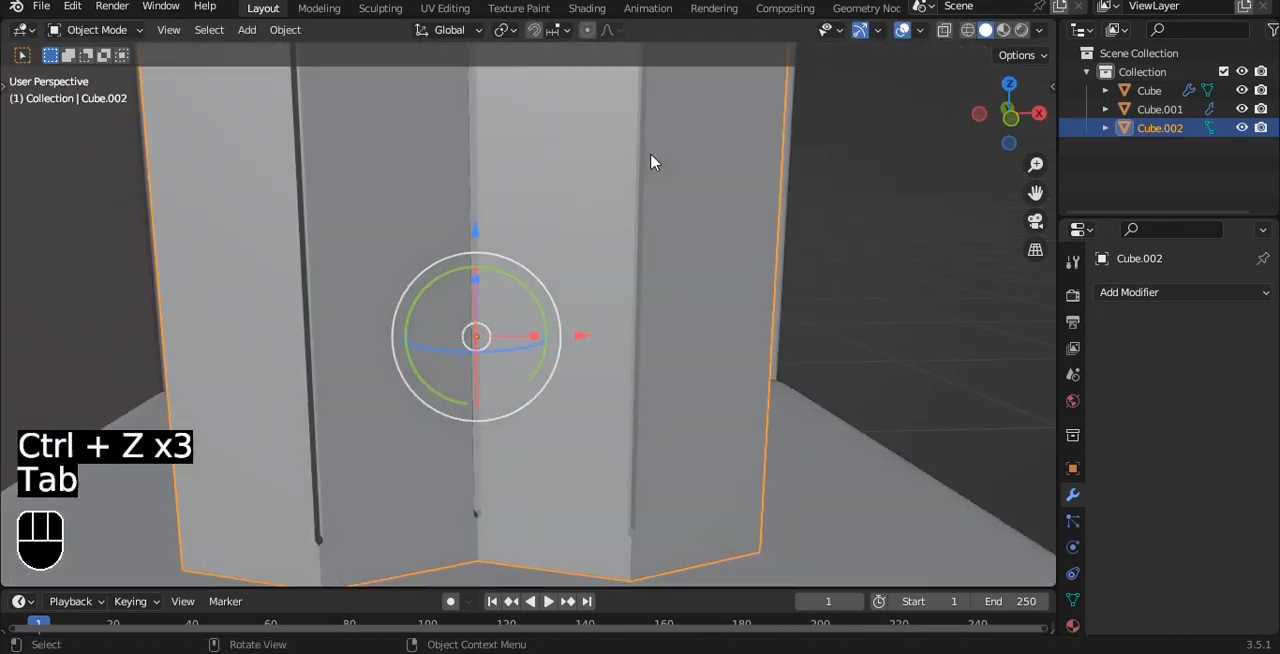
# - Duplicate the lower right-middle door face in place and separate the copy into its own object
pyautogui.press('Tab')
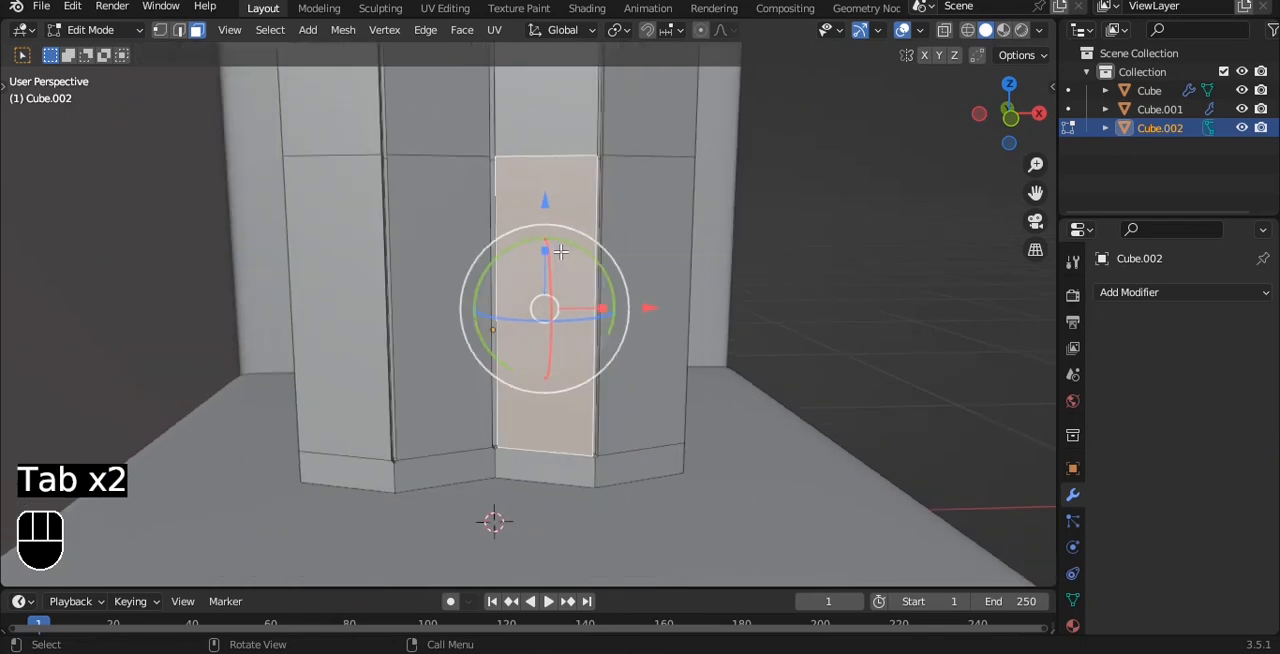
pyautogui.scroll(3, 561, 252)
pyautogui.hotkey('shift', 'd')
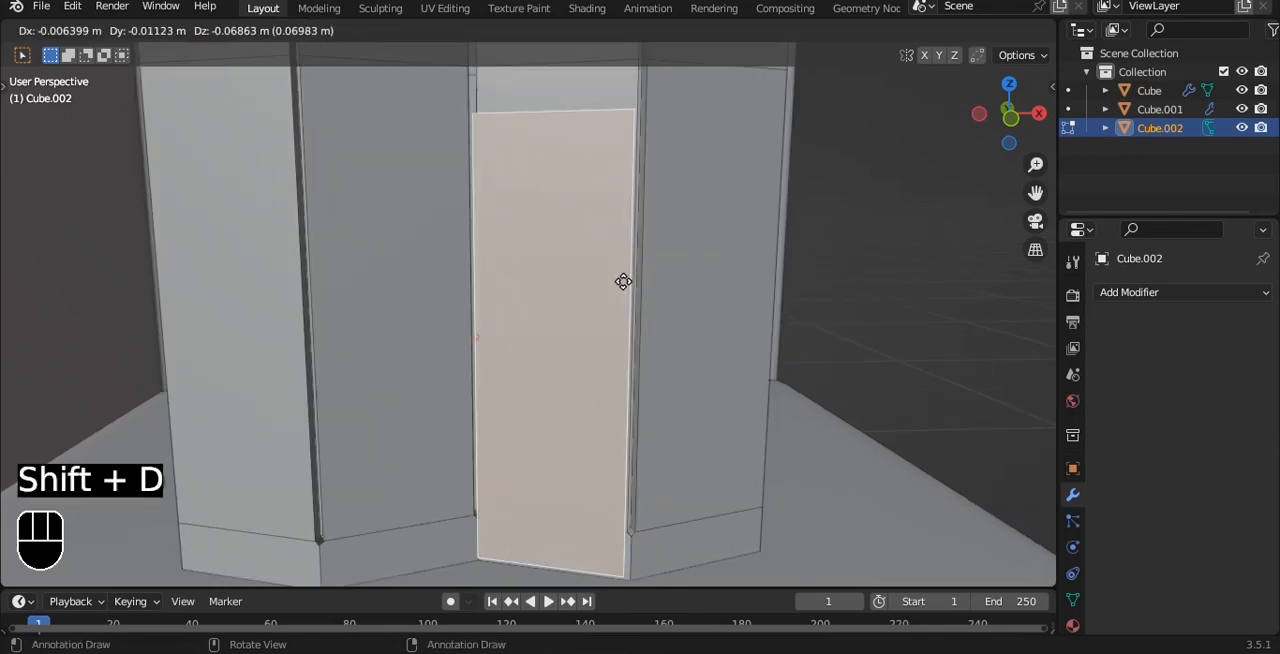
pyautogui.rightClick(623, 282)
pyautogui.press('p')
pyautogui.click(624, 282)
pyautogui.press('Tab')
# - Select the separated door panel and set its origin to its own centre
pyautogui.click(600, 260)
pyautogui.scroll(-2, 597, 253)
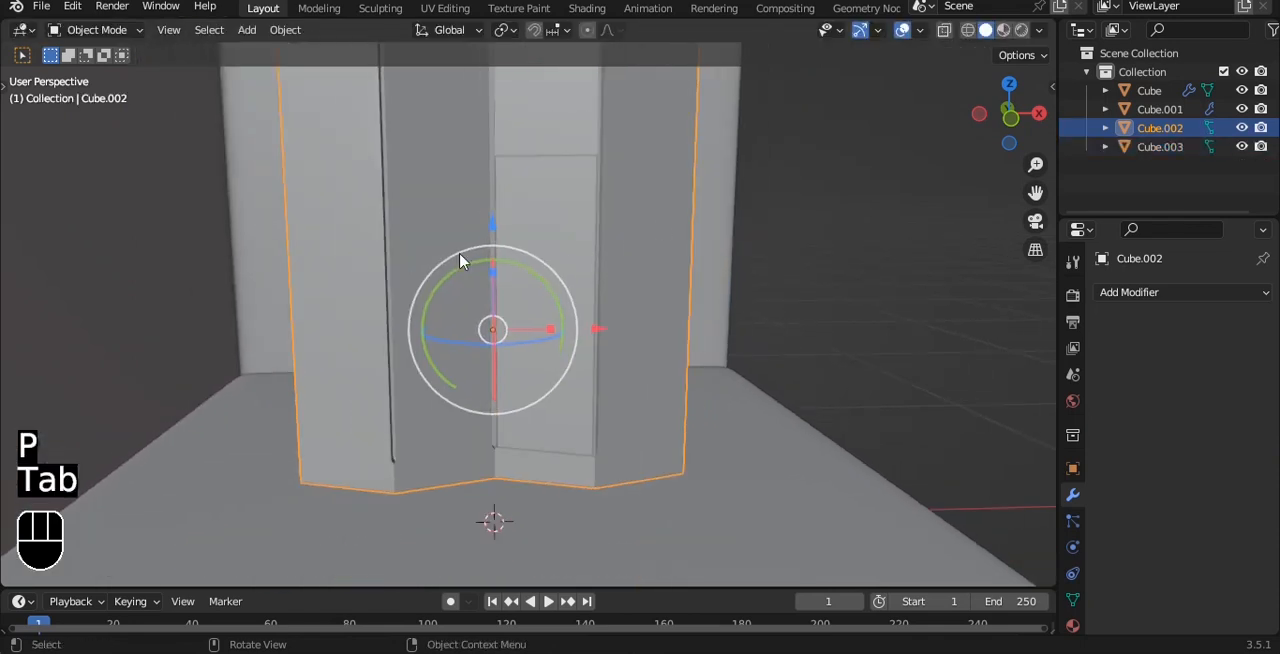
pyautogui.click(594, 291)
pyautogui.click(592, 300)
pyautogui.click(590, 237)
pyautogui.click(587, 178)
pyautogui.press('q')
pyautogui.click(634, 210)
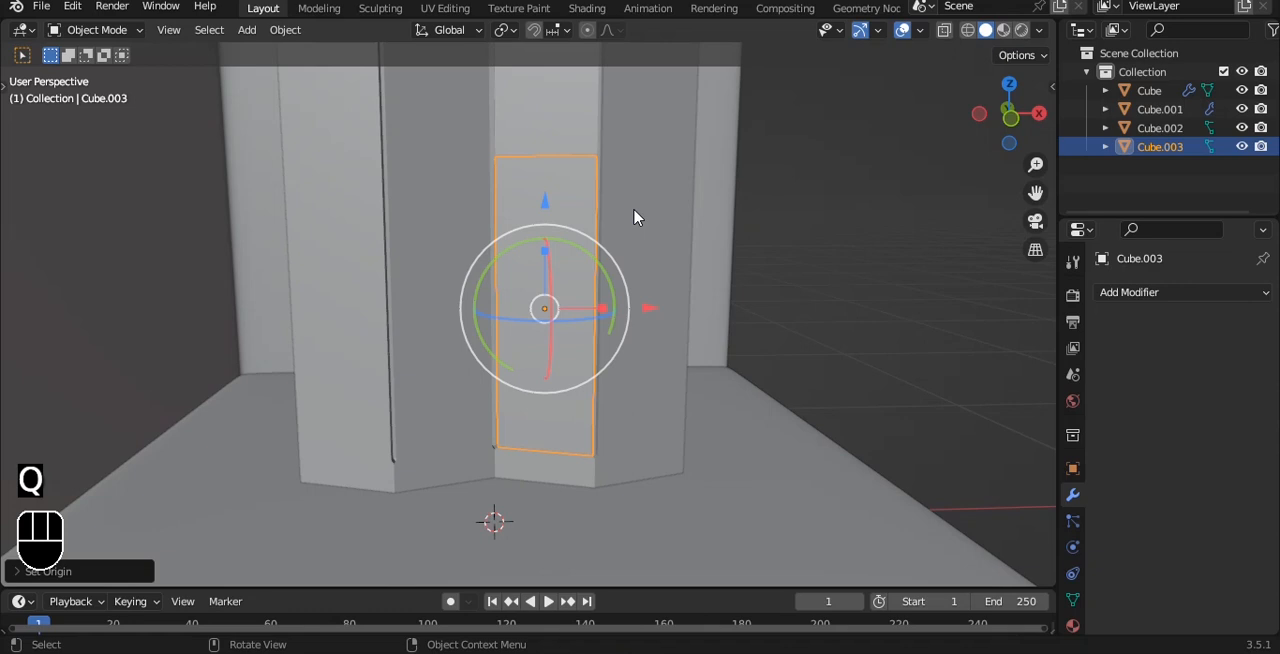
# - Scale the separated panel down uniformly to about half its size
pyautogui.moveTo(636, 217); pyautogui.dragTo(634, 288, button='middle')
pyautogui.scroll(2, 636, 290)
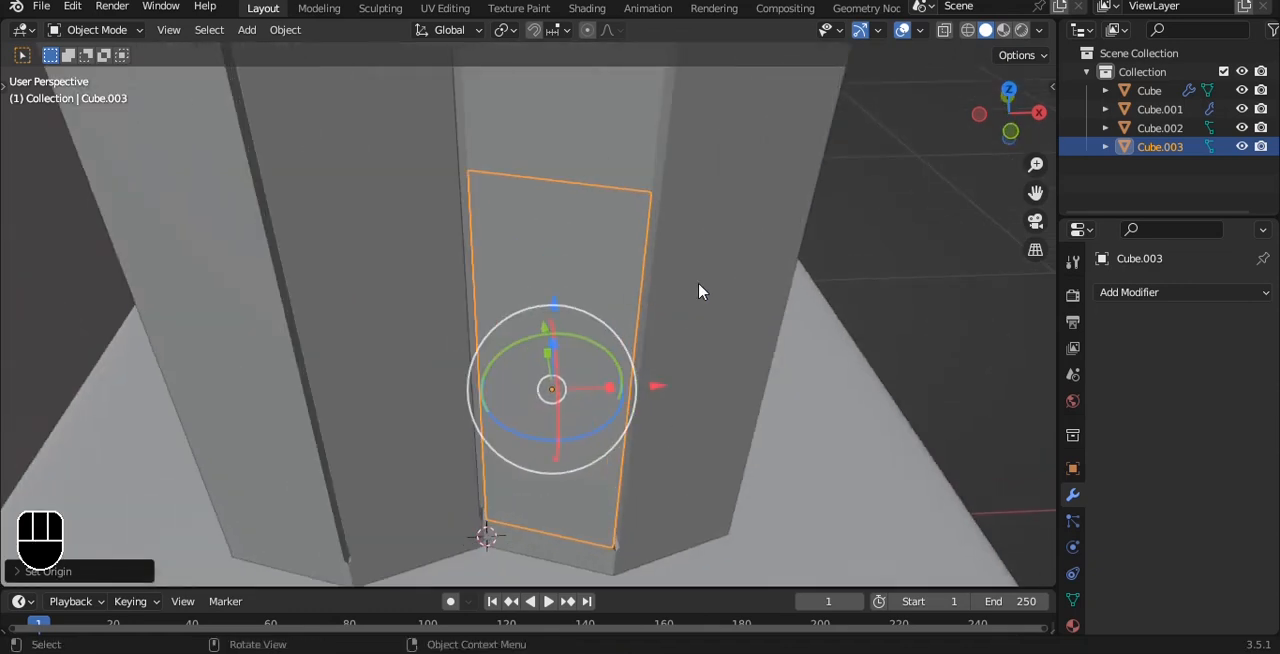
pyautogui.press('Tab')
pyautogui.press('Tab')
pyautogui.press('s')
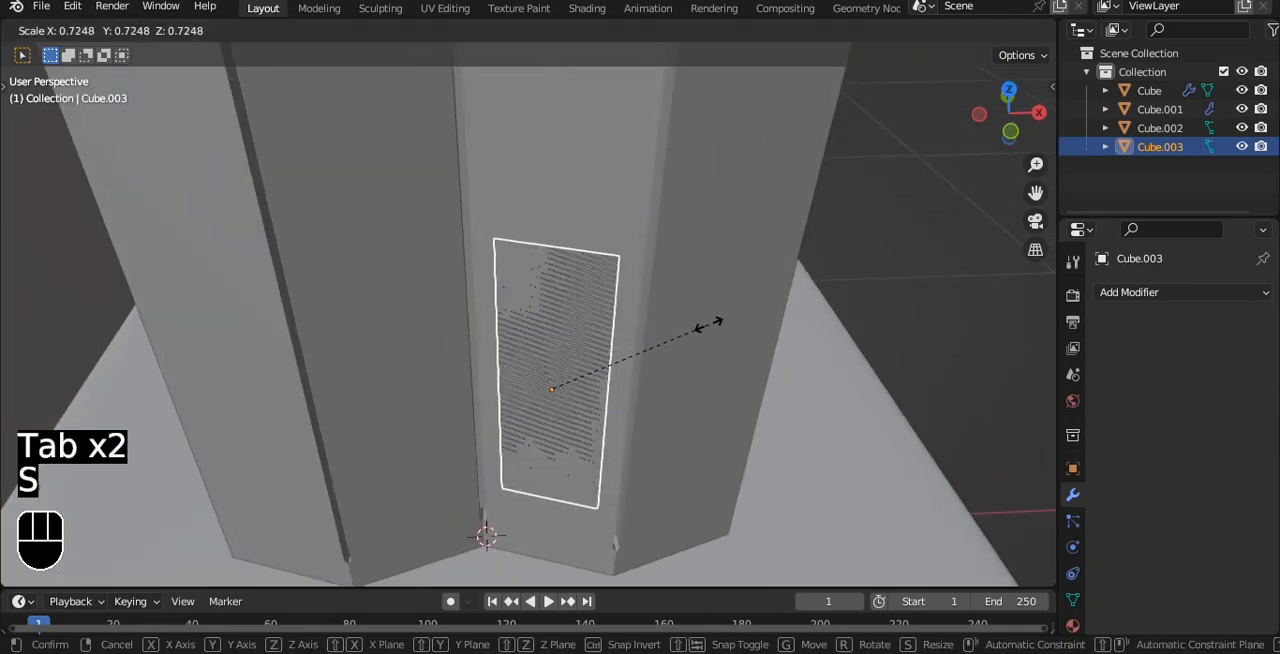
pyautogui.click(668, 336)
pyautogui.press('Tab')
pyautogui.press('a')
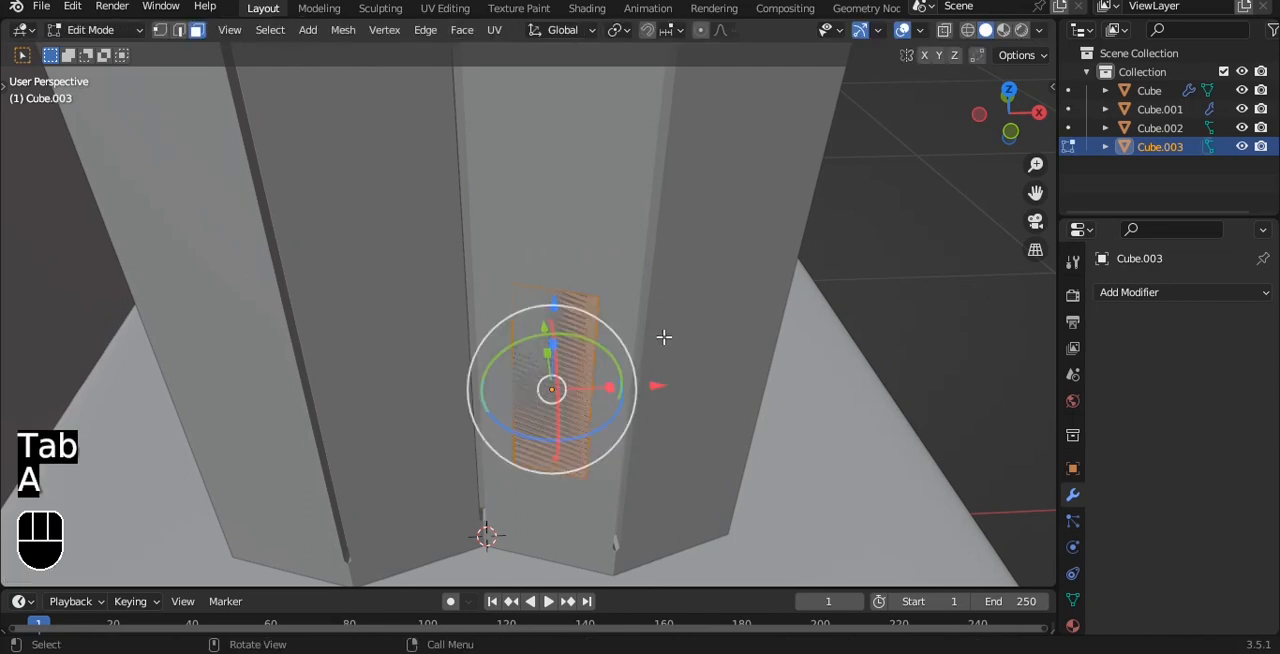
pyautogui.press('e')
pyautogui.rightClick(714, 313)
pyautogui.hotkey('ctrl', 'z')
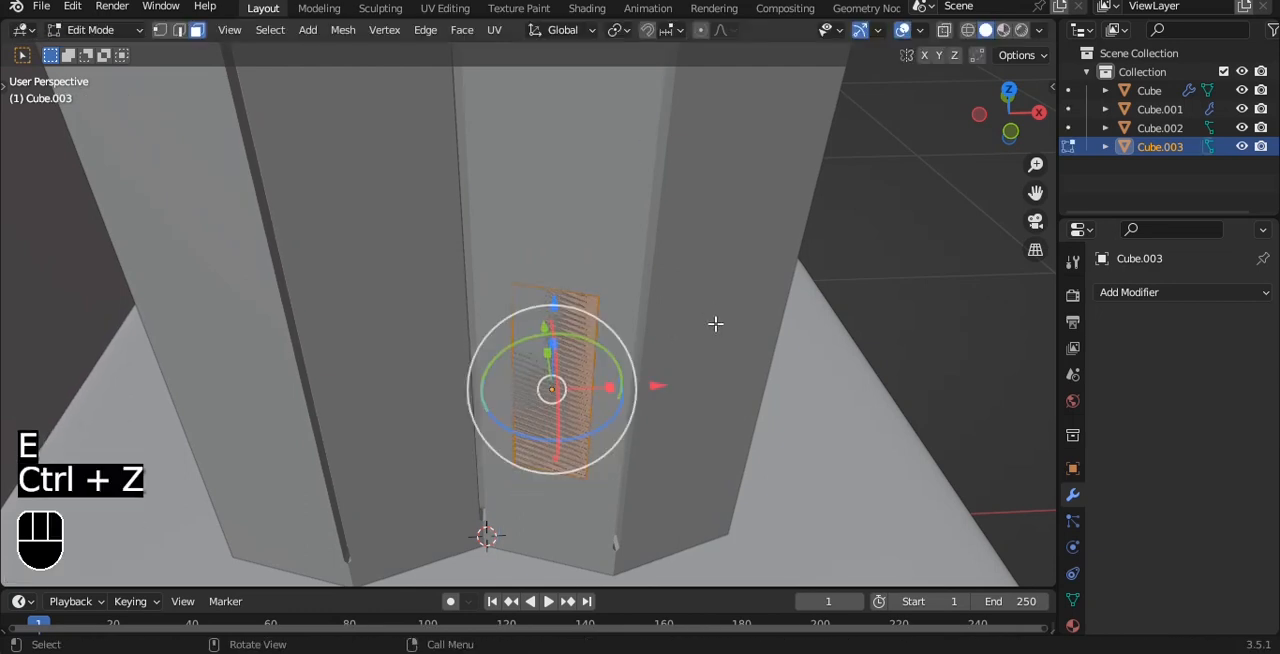
pyautogui.press('s')
pyautogui.press('x')
pyautogui.rightClick(622, 337)
# - Slide the panel's right edge close to its left edge, making a narrow vertical strip, and recentre the origin
pyautogui.press('`')
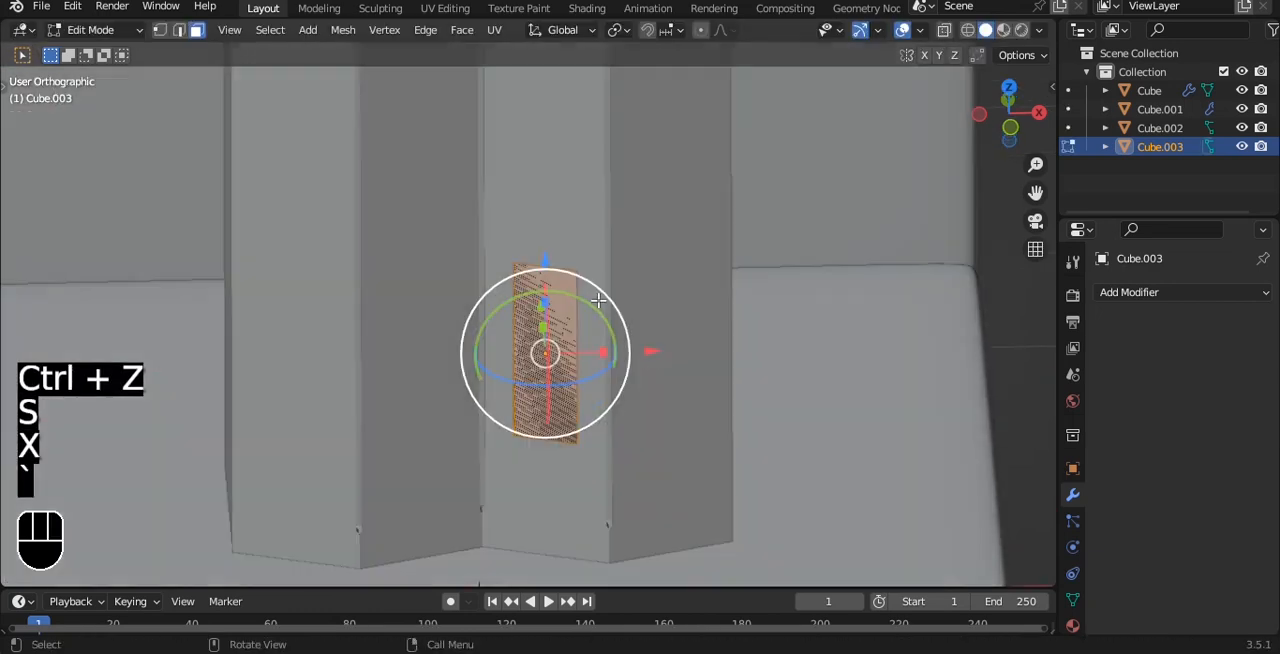
pyautogui.press('1')
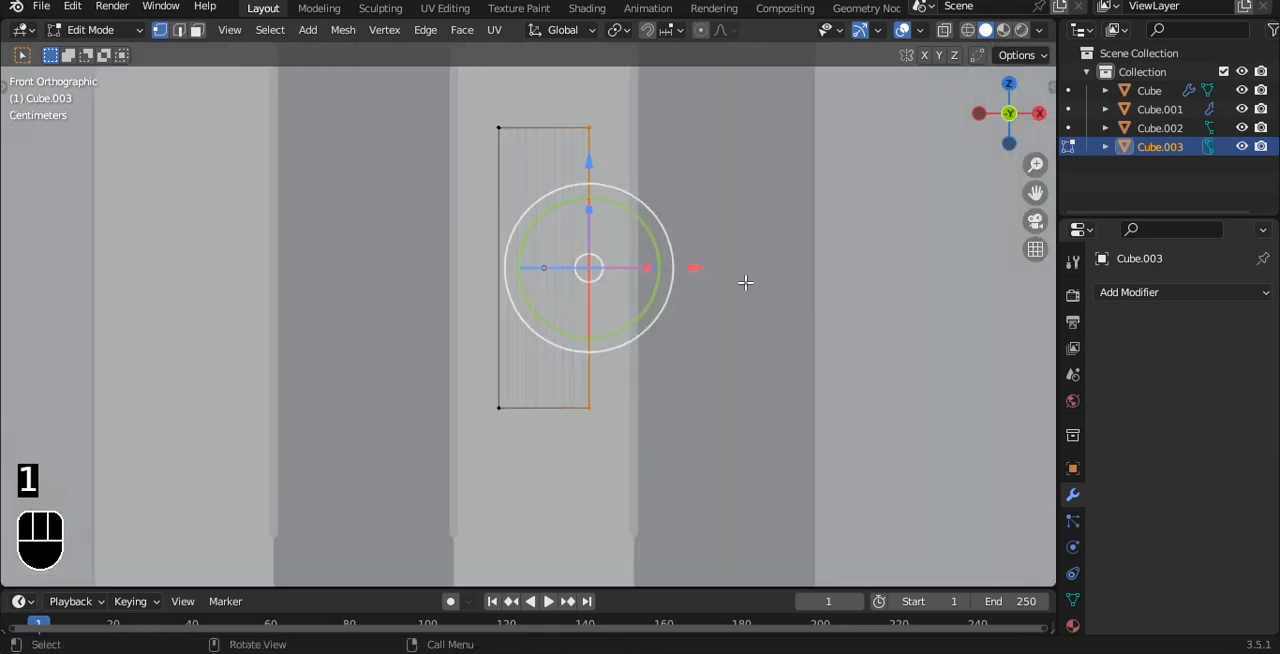
pyautogui.press('g')
pyautogui.press('g')
pyautogui.click(712, 282)
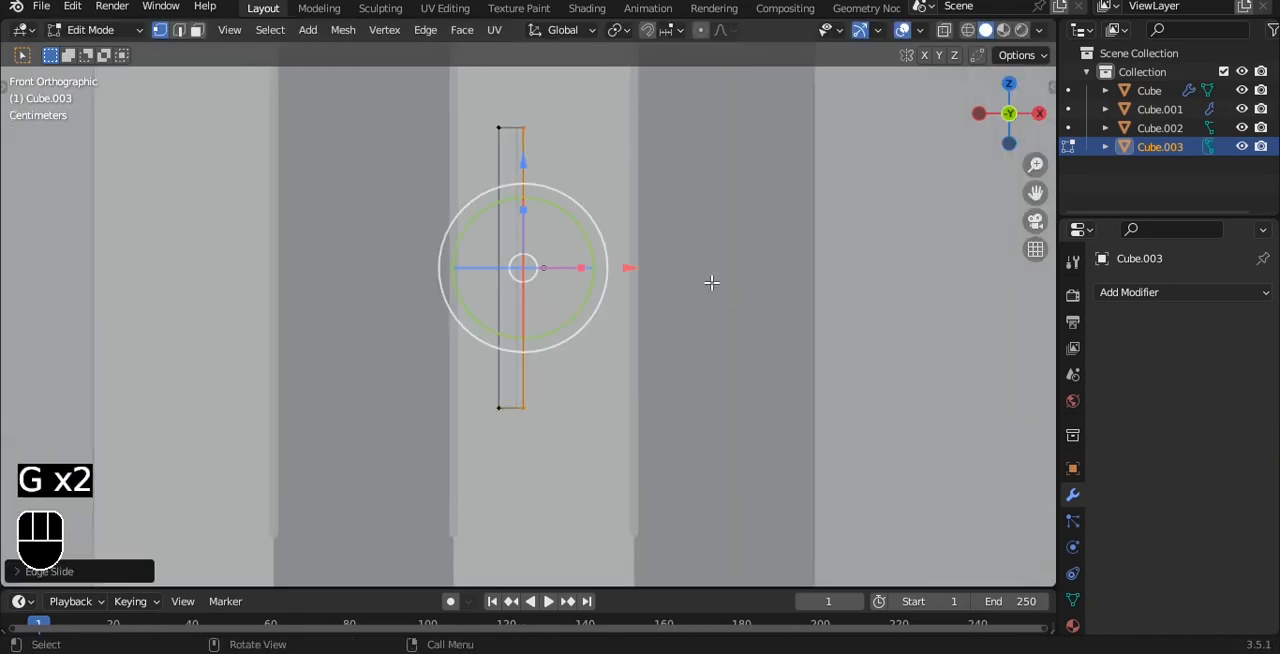
pyautogui.press('Tab')
pyautogui.press('q')
pyautogui.click(711, 286)
# - Extrude the whole narrow strip outward from the door to form a solid handle
pyautogui.keyDown('alt'); pyautogui.moveTo(711, 286); pyautogui.dragTo(643, 277); pyautogui.keyUp('alt')
pyautogui.press('Tab')
pyautogui.press('a')
pyautogui.press('a')
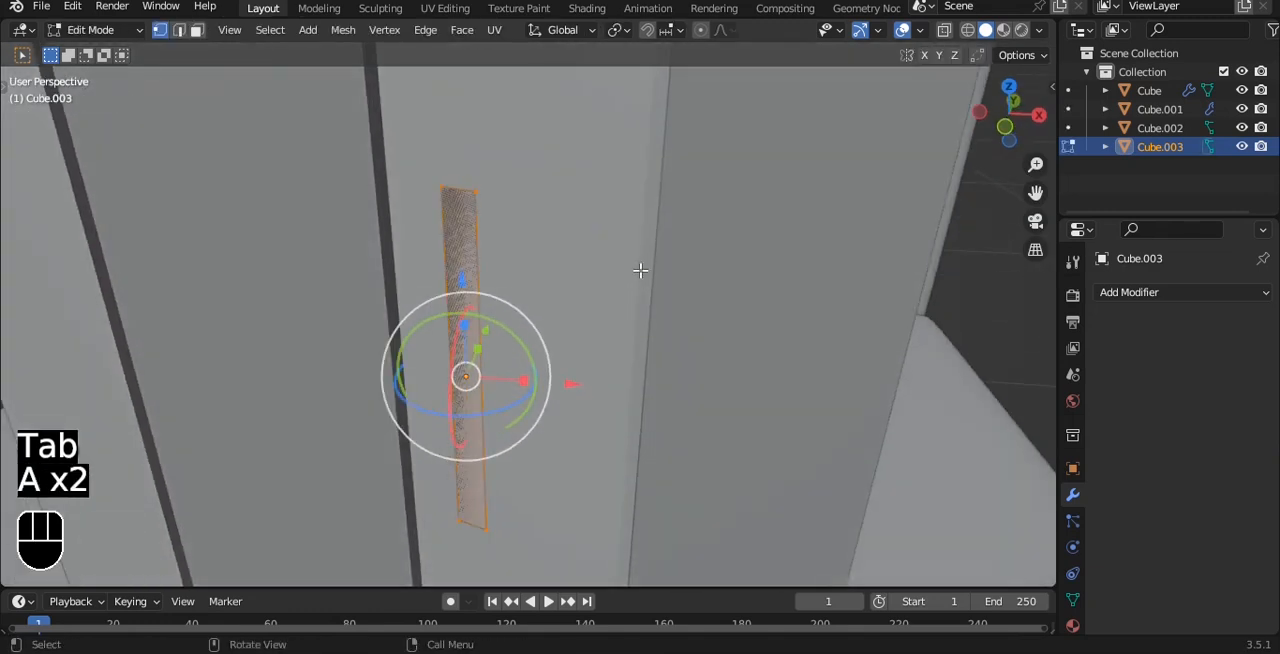
pyautogui.press('e')
pyautogui.click(629, 274)
pyautogui.press('Tab')
# - Select the lowest band of faces around the front and sides of the wardrobe
pyautogui.keyDown('alt'); pyautogui.moveTo(629, 273); pyautogui.dragTo(637, 206); pyautogui.keyUp('alt')
pyautogui.click(618, 271)
pyautogui.scroll(-5, 626, 269)
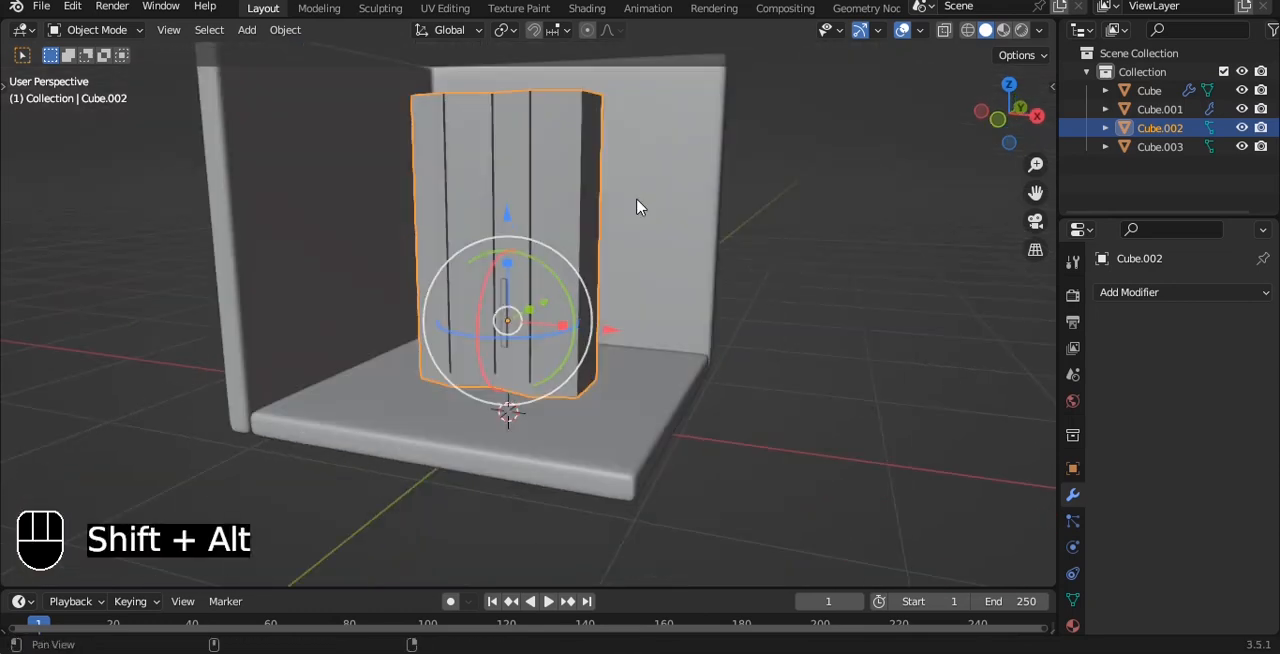
pyautogui.scroll(3, 613, 349)
pyautogui.keyDown('alt'); pyautogui.moveTo(613, 349); pyautogui.dragTo(621, 320); pyautogui.keyUp('alt')
pyautogui.press('Tab')
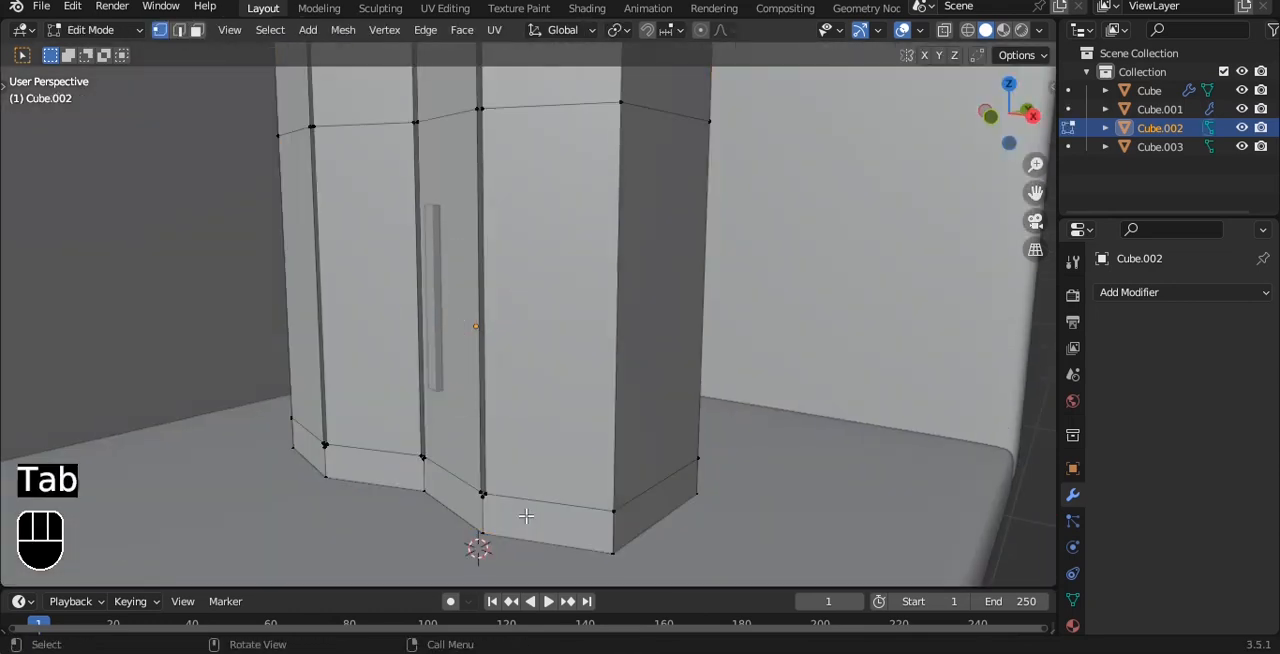
pyautogui.hotkey('alt', 'z')
pyautogui.hotkey('alt', 'z')
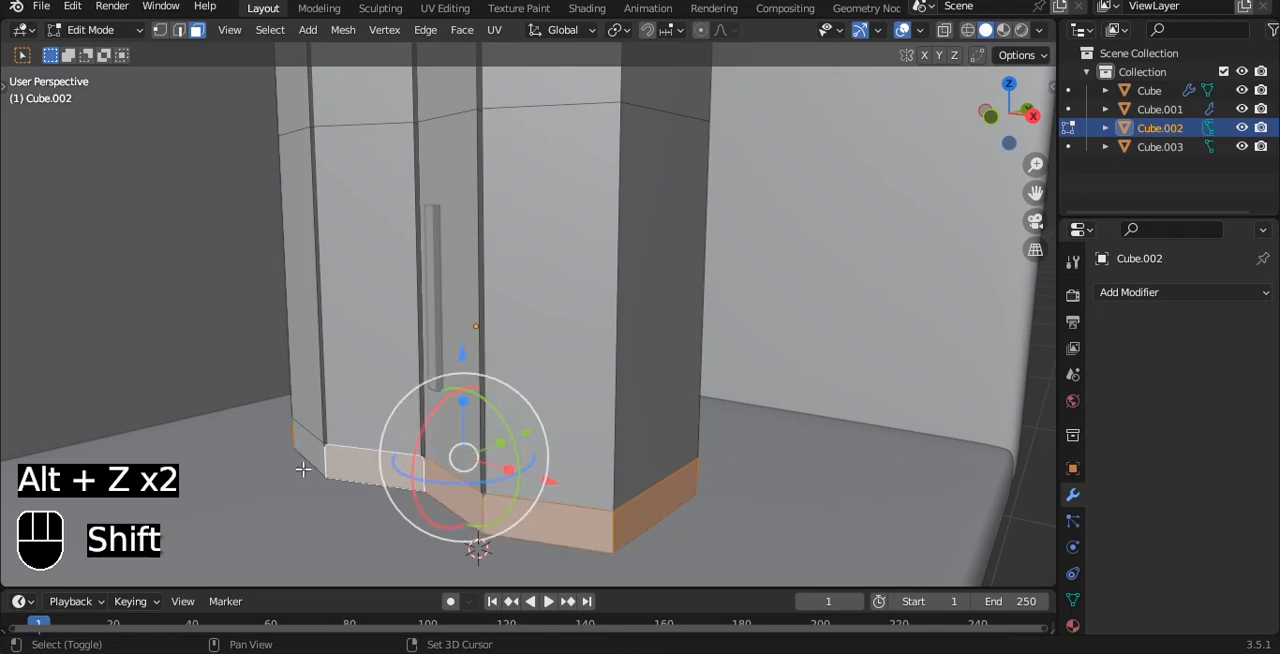
# - Try to extrude the wardrobe's base faces outward along their normals
pyautogui.hotkey('alt', 'e')
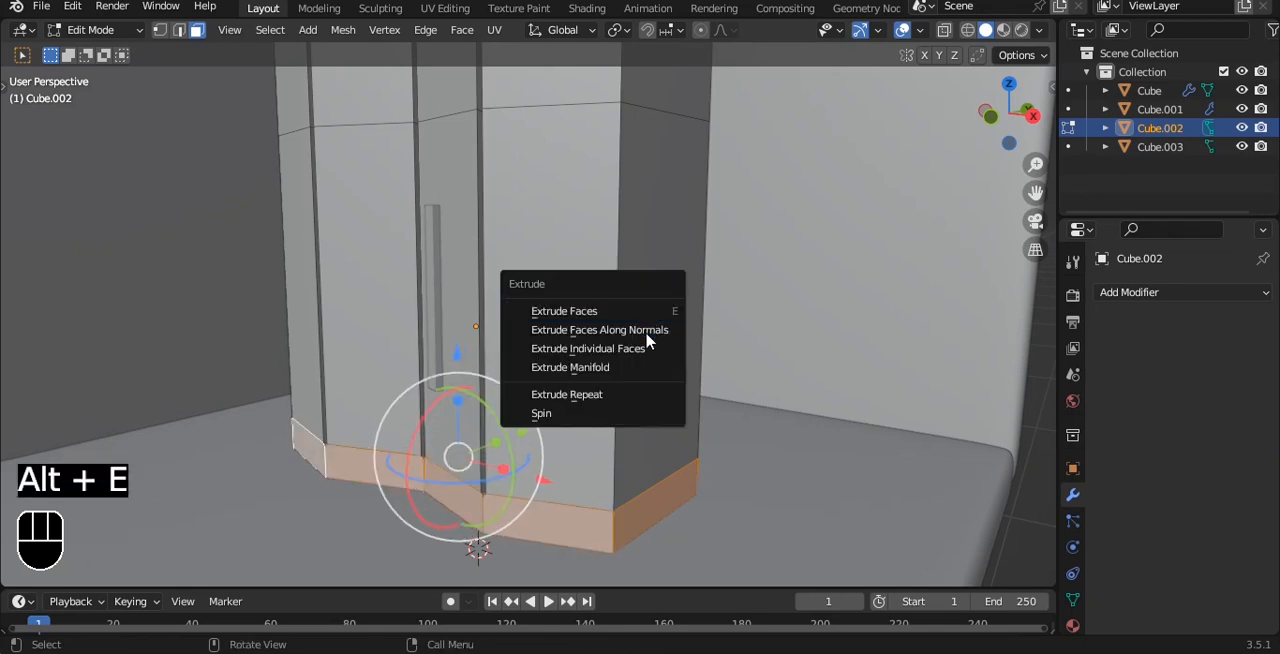
pyautogui.click(647, 331)
pyautogui.click(653, 305)
pyautogui.keyDown('alt'); pyautogui.moveTo(831, 303); pyautogui.dragTo(743, 294); pyautogui.keyUp('alt')
pyautogui.hotkey('ctrl', 'z')
# - Apply the wardrobe's scale
pyautogui.press('Tab')
pyautogui.hotkey('ctrl', 'a')
pyautogui.click(691, 311)
# - Extrude the selected base faces outward along their normals by about 0.04 m to form a protruding plinth
pyautogui.press('Tab')
pyautogui.hotkey('alt', 'e')
pyautogui.click(743, 294)
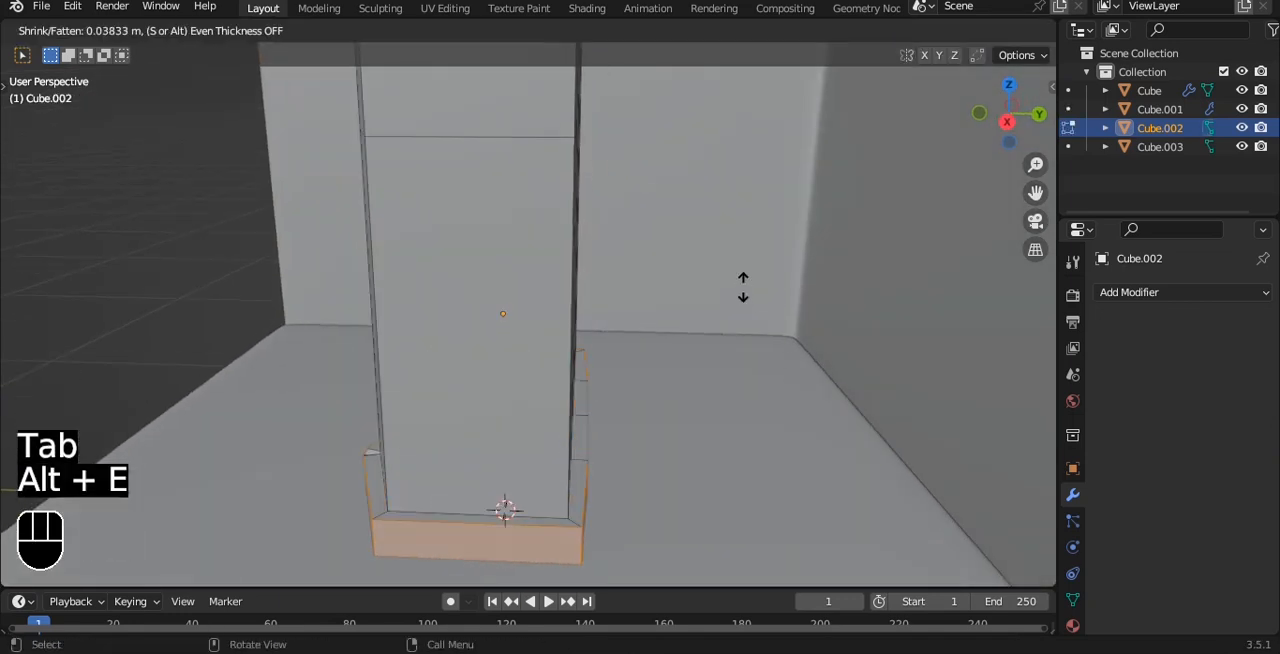
pyautogui.click(741, 290)
pyautogui.keyDown('alt'); pyautogui.moveTo(741, 290); pyautogui.dragTo(683, 340); pyautogui.keyUp('alt')
pyautogui.press('Tab')
# - Add a Bevel modifier to the wardrobe
pyautogui.keyDown('alt'); pyautogui.keyDown('shift'); pyautogui.moveTo(675, 266); pyautogui.dragTo(662, 498); pyautogui.keyUp('shift'); pyautogui.keyUp('alt')
pyautogui.keyDown('alt'); pyautogui.keyDown('shift'); pyautogui.moveTo(607, 264); pyautogui.dragTo(599, 307); pyautogui.keyUp('shift'); pyautogui.keyUp('alt')
pyautogui.scroll(3, 606, 295)
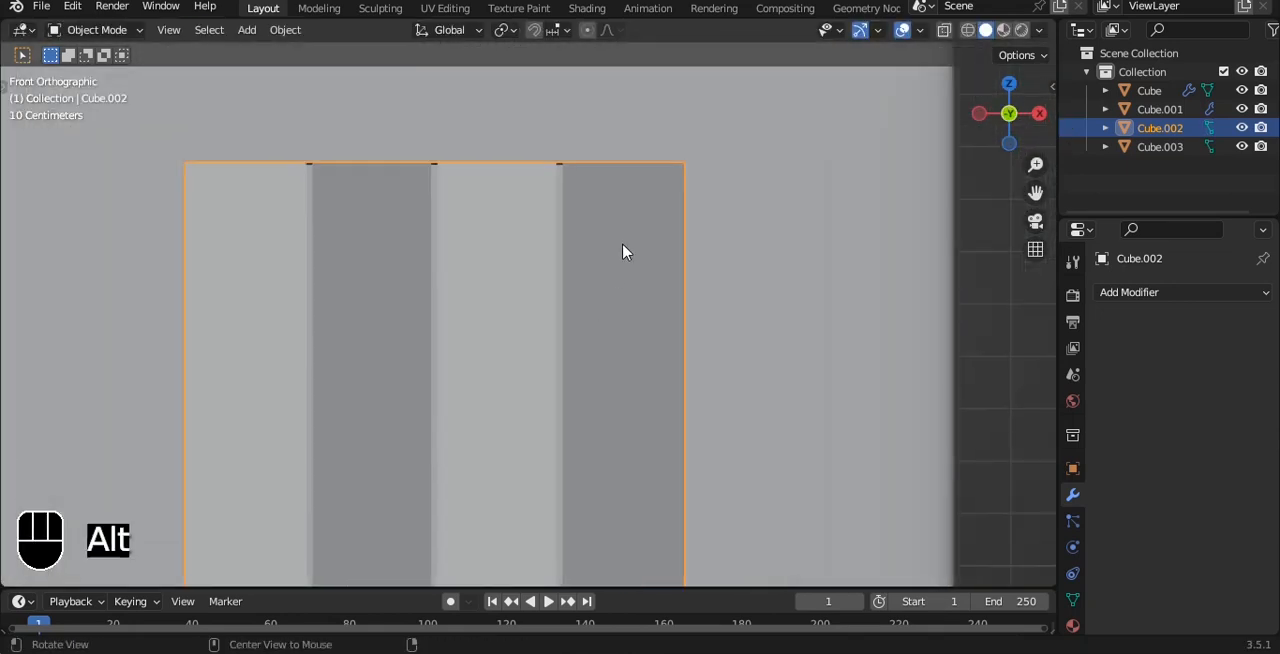
pyautogui.keyDown('alt'); pyautogui.moveTo(624, 253); pyautogui.dragTo(590, 270); pyautogui.keyUp('alt')
pyautogui.click(1190, 293)
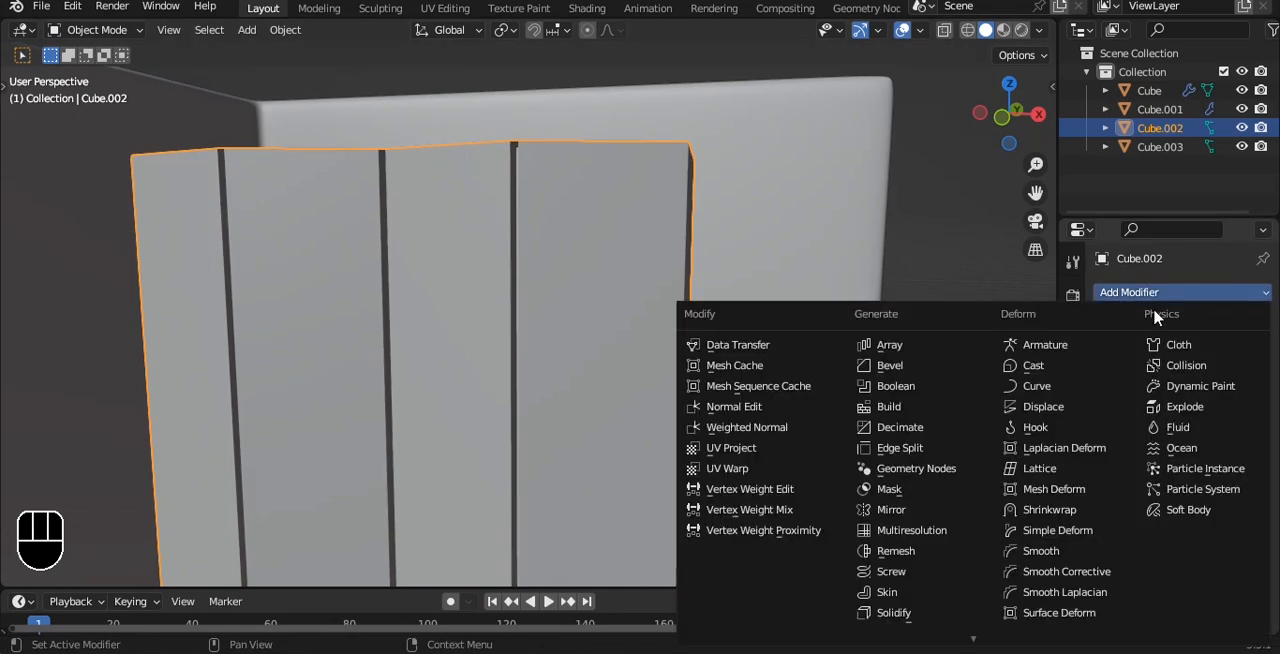
pyautogui.click(917, 373)
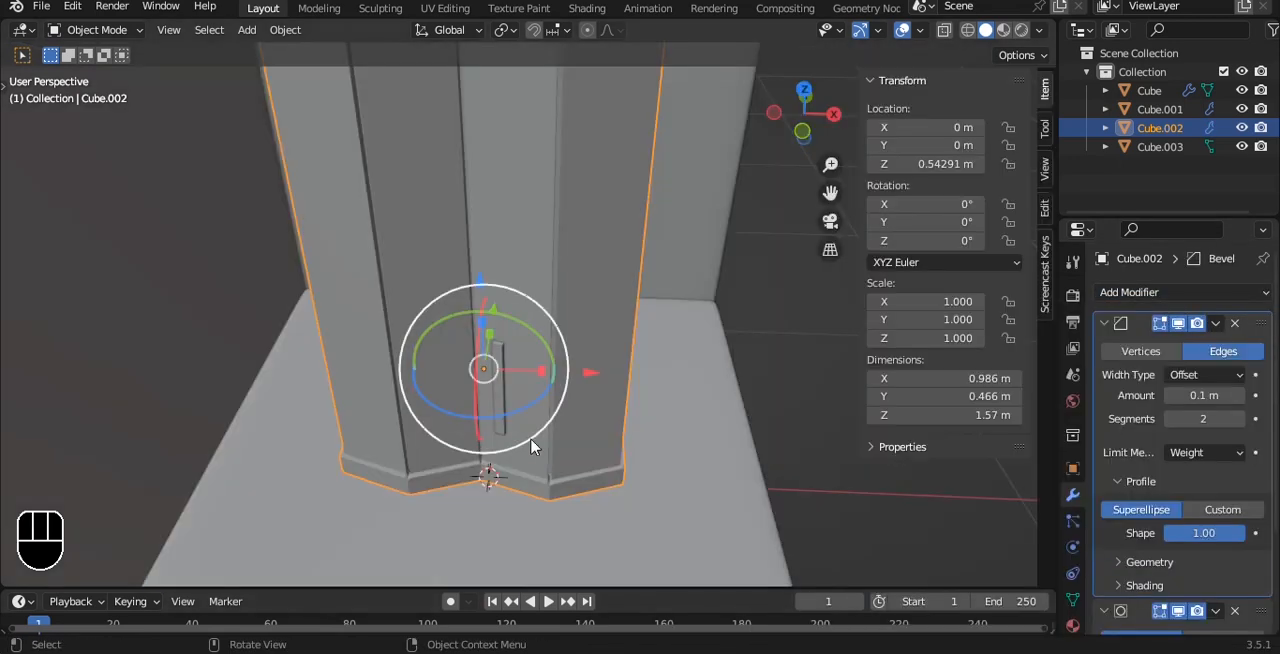
# - Add a Mirror modifier on the X axis to the door handle, using the wardrobe as the mirror object
pyautogui.click(500, 410)
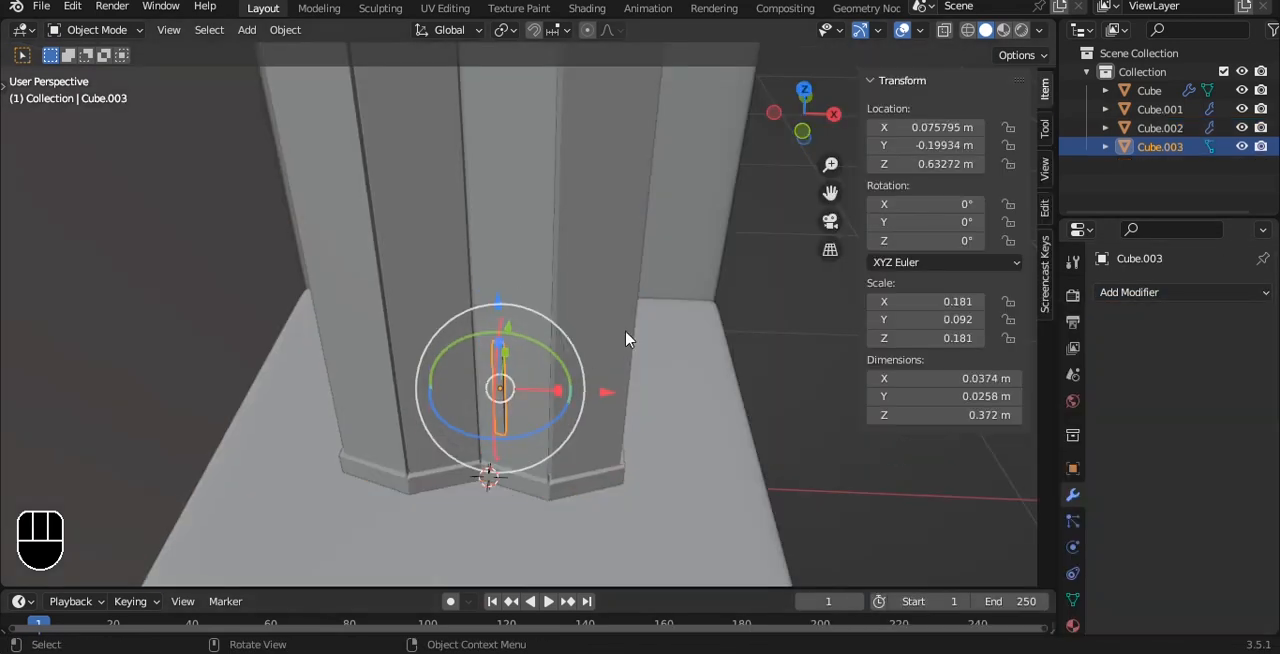
pyautogui.click(1152, 294)
pyautogui.click(928, 512)
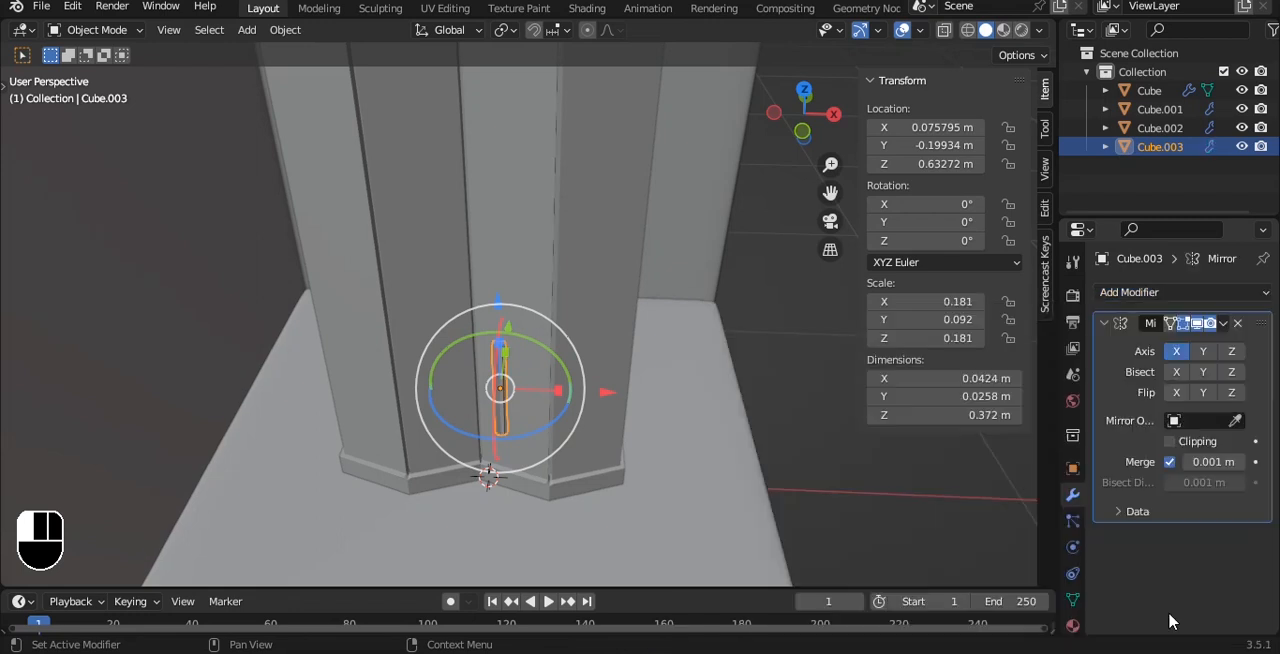
pyautogui.click(784, 351)
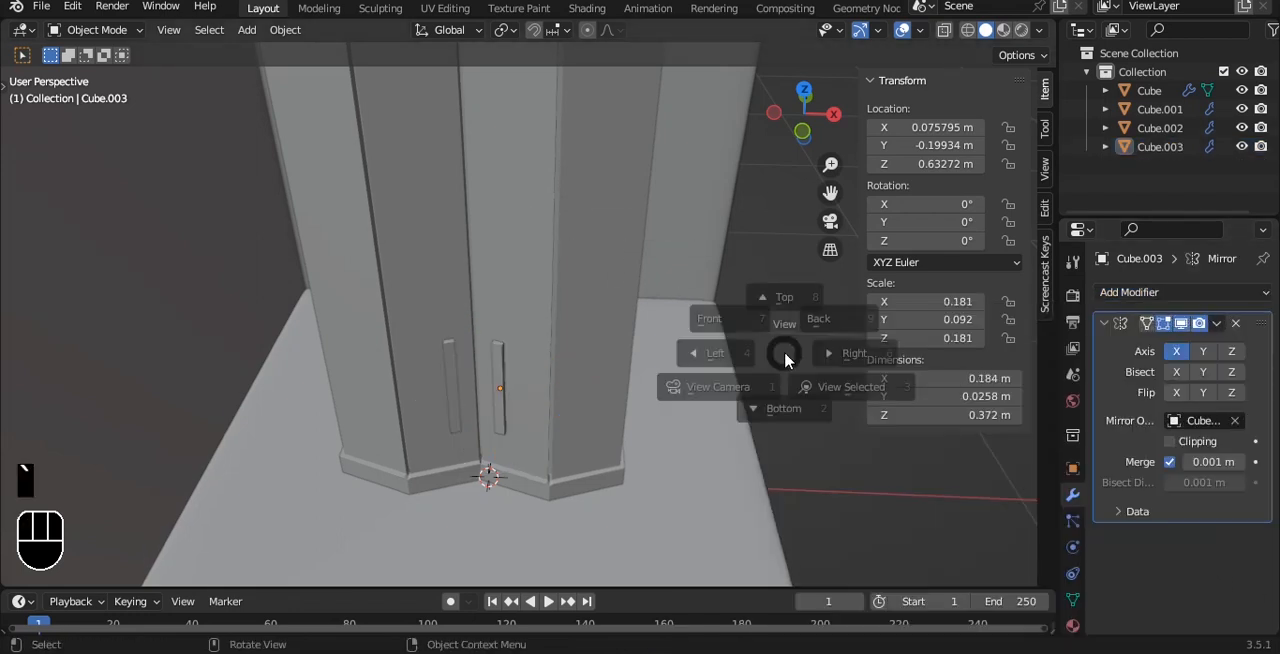
# - Raise the pair of handles on the doors to a Z location of about 0.85 m
pyautogui.press('KP_1')
pyautogui.click(519, 329)
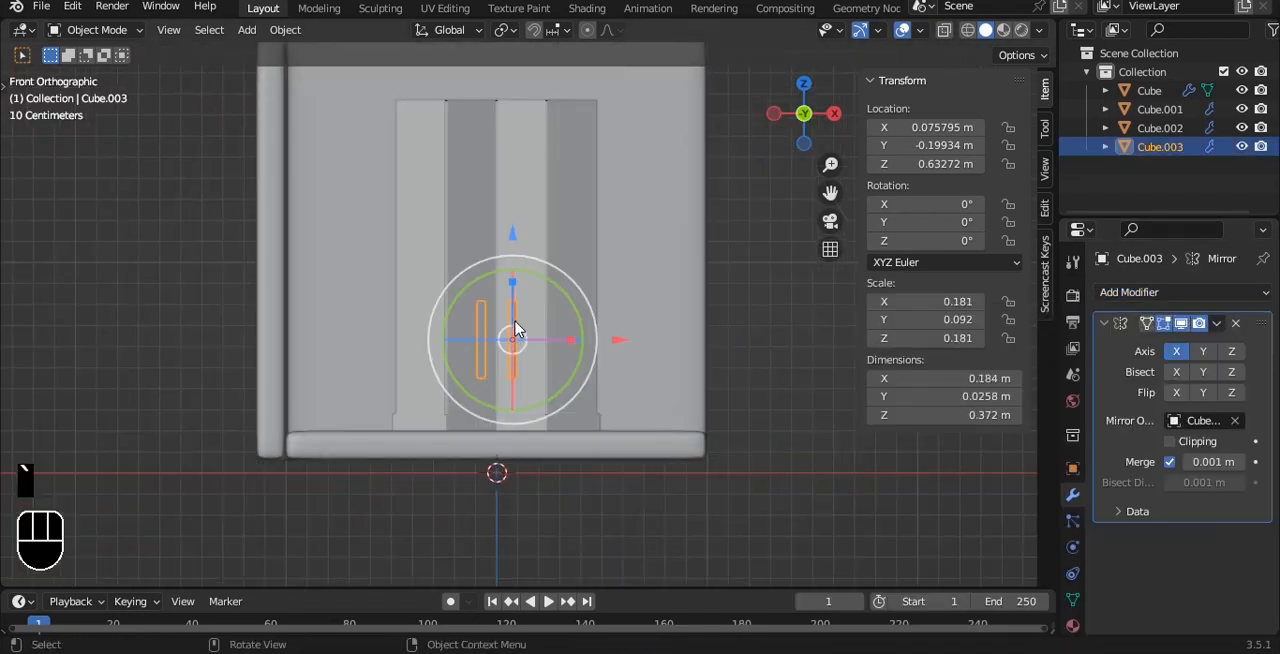
pyautogui.scroll(1, 519, 329)
pyautogui.moveTo(509, 250); pyautogui.dragTo(512, 182)
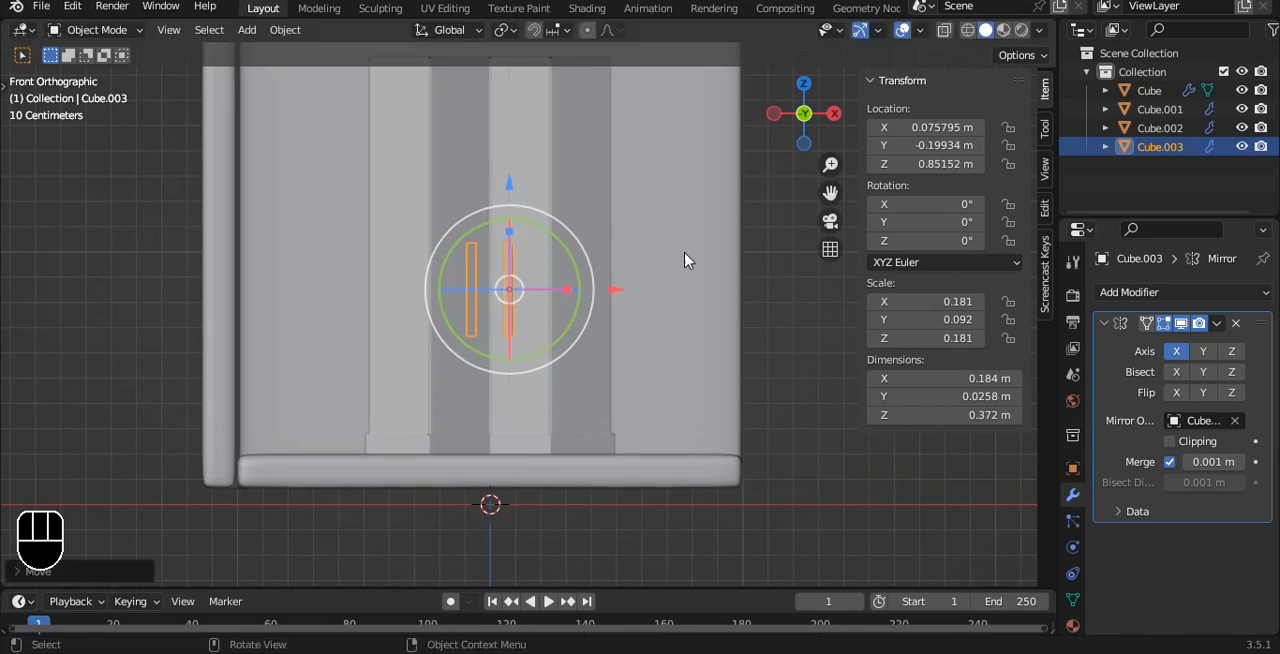
pyautogui.click(769, 272)
# - Parent the handles to the wardrobe with the Object option
pyautogui.moveTo(769, 272); pyautogui.dragTo(531, 285, button='middle')
pyautogui.click(466, 312)
pyautogui.keyDown('shift'); pyautogui.click(511, 256); pyautogui.keyUp('shift')
pyautogui.hotkey('ctrl', 'p')
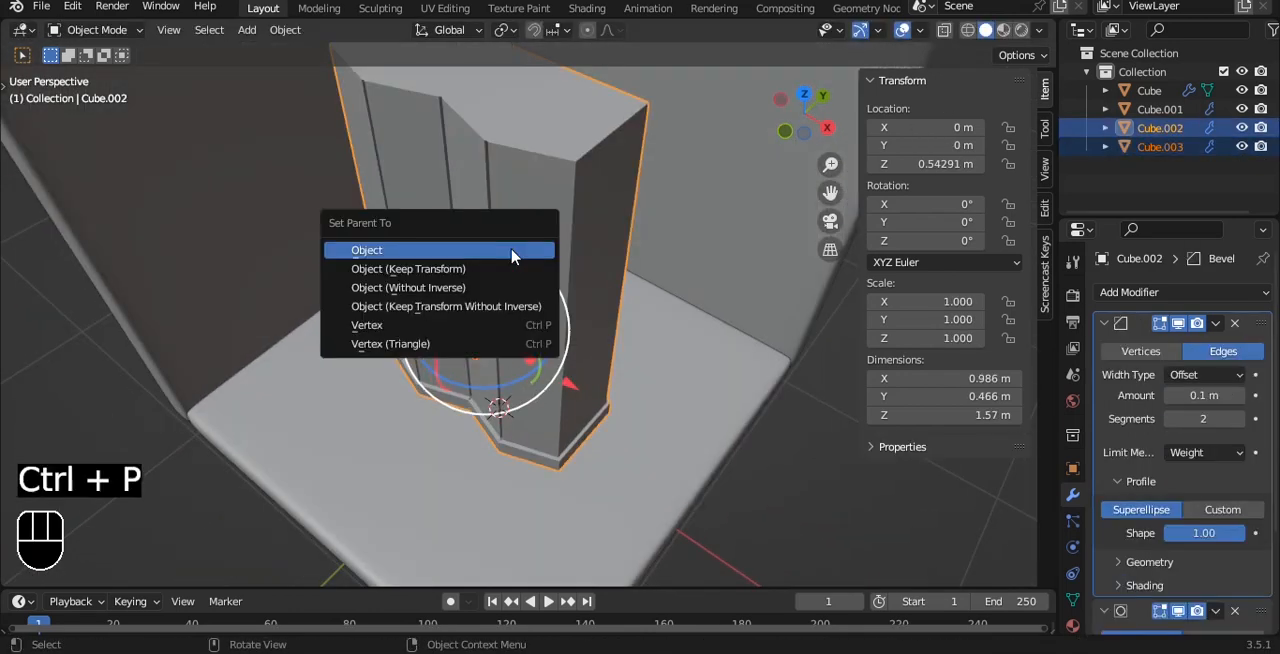
pyautogui.click(511, 252)
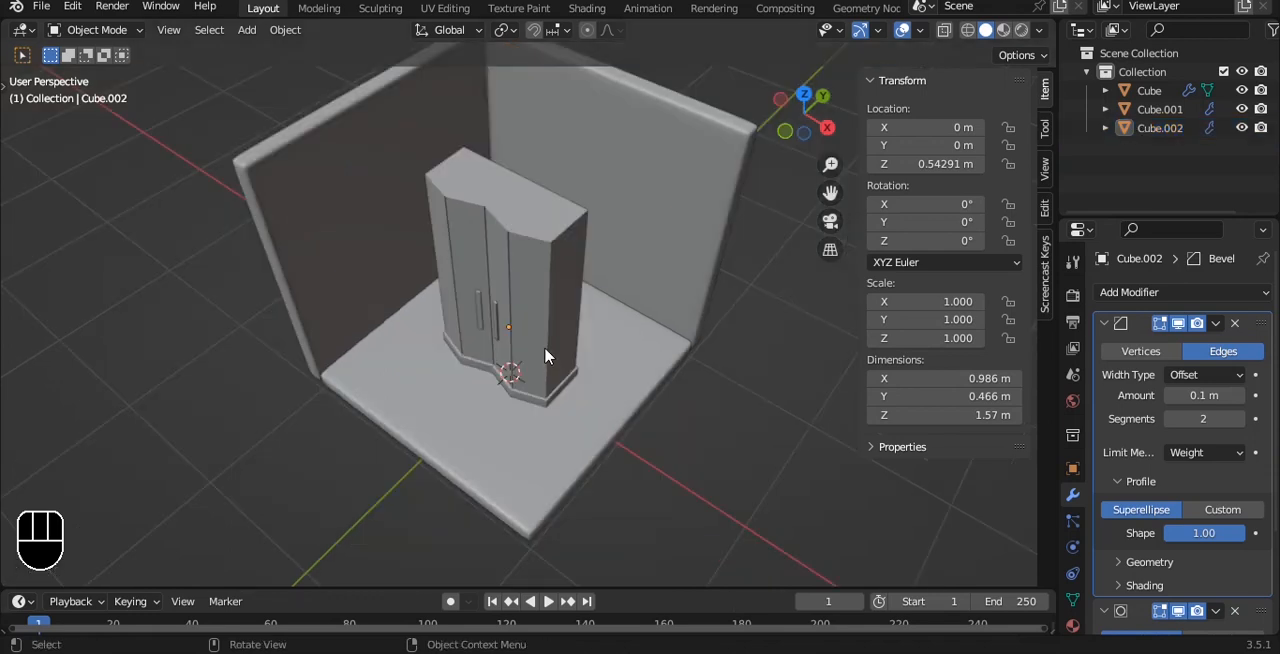
# - Rotate the wardrobe about 25.8° around Z in top view
pyautogui.click(546, 350)
pyautogui.keyDown('alt'); pyautogui.moveTo(480, 238); pyautogui.dragTo(538, 293); pyautogui.keyUp('alt')
pyautogui.moveTo(563, 371); pyautogui.dragTo(597, 345)
pyautogui.press('`')
pyautogui.click(594, 236)
pyautogui.keyDown('alt'); pyautogui.keyDown('shift'); pyautogui.moveTo(535, 262); pyautogui.dragTo(562, 300); pyautogui.keyUp('shift'); pyautogui.keyUp('alt')
# - Switch the transform orientation to Local and move the wardrobe towards the room's back corner, near X -0.28 m, Y 0.59 m
pyautogui.click(505, 30)
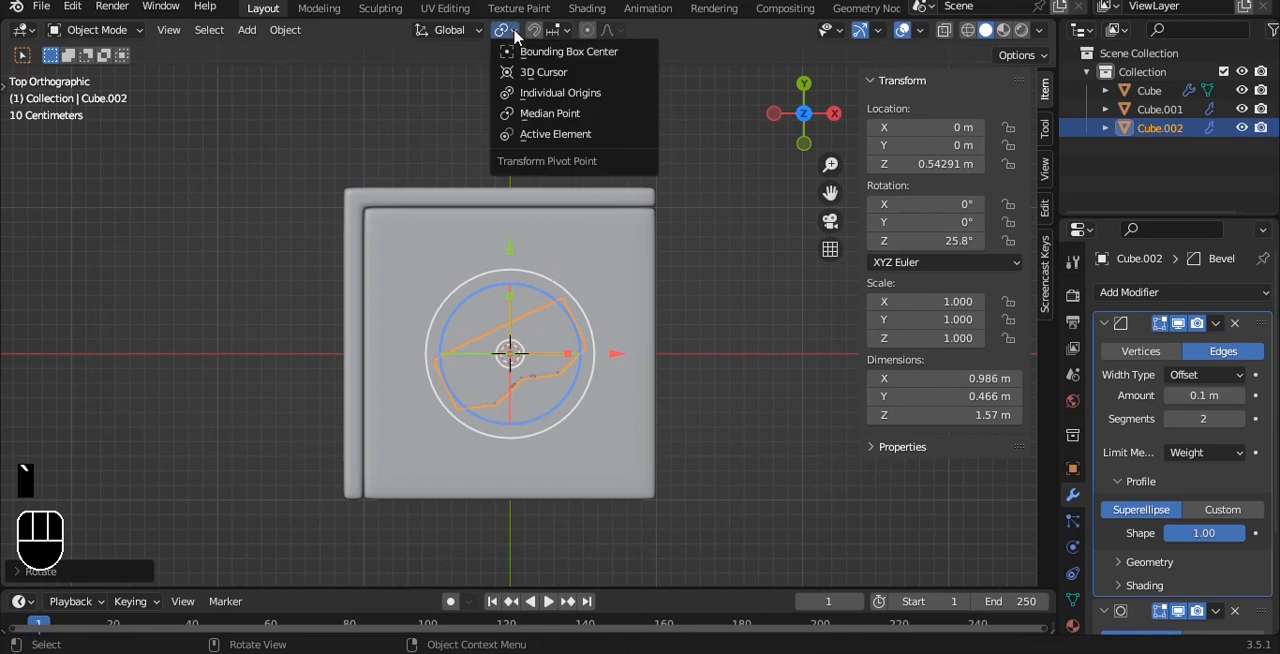
pyautogui.click(465, 31)
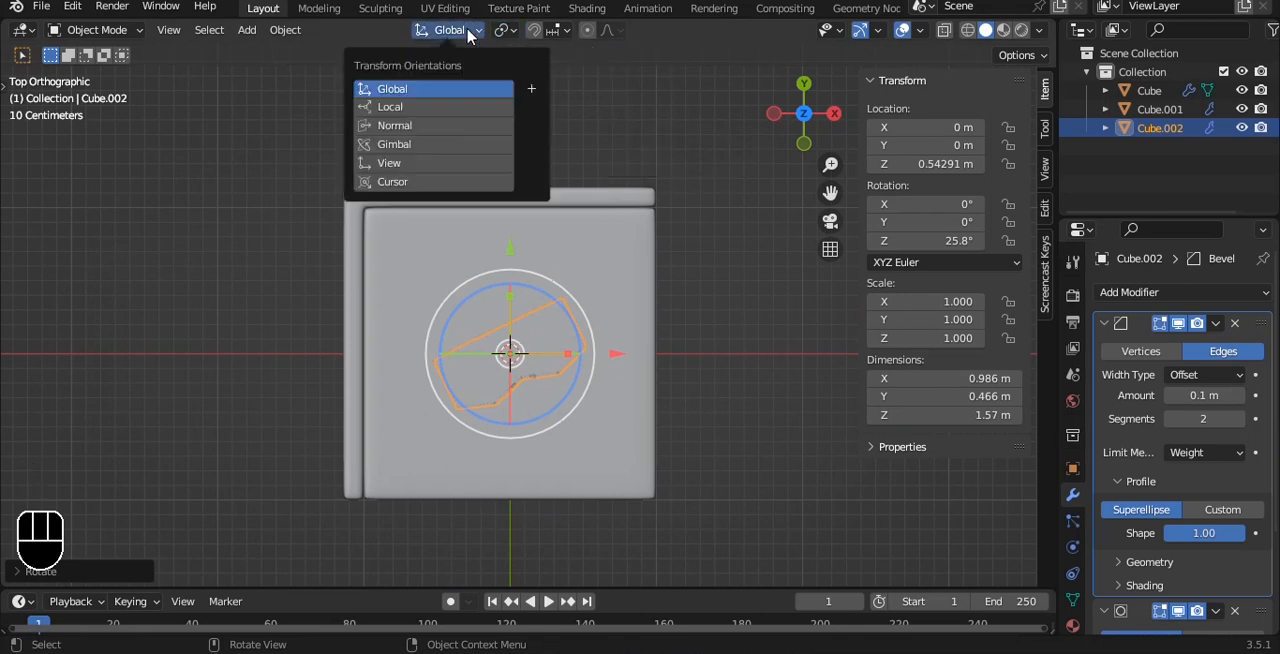
pyautogui.click(427, 108)
pyautogui.press('g')
pyautogui.scroll(4, 549, 240)
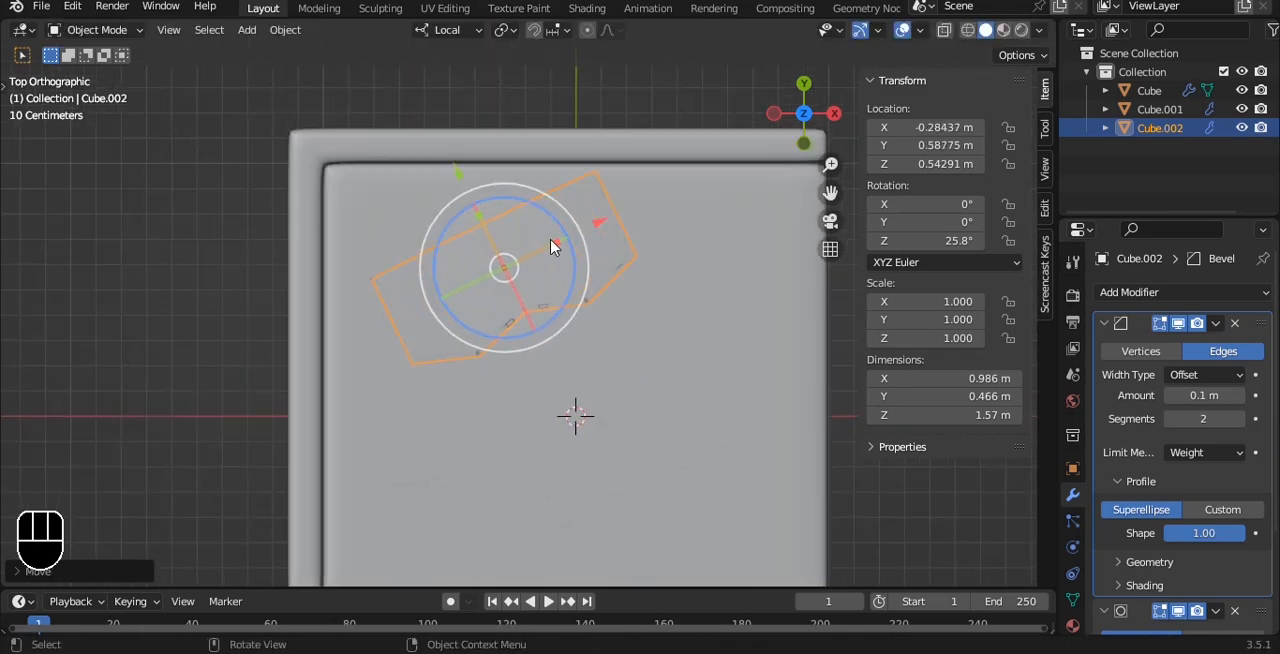
pyautogui.click(538, 240)
# - Rotate the wardrobe to about 33.3° around Z and shift it into the corner near X -0.52 m, Y 0.60 m
pyautogui.press('r')
pyautogui.click(465, 215)
pyautogui.press('g')
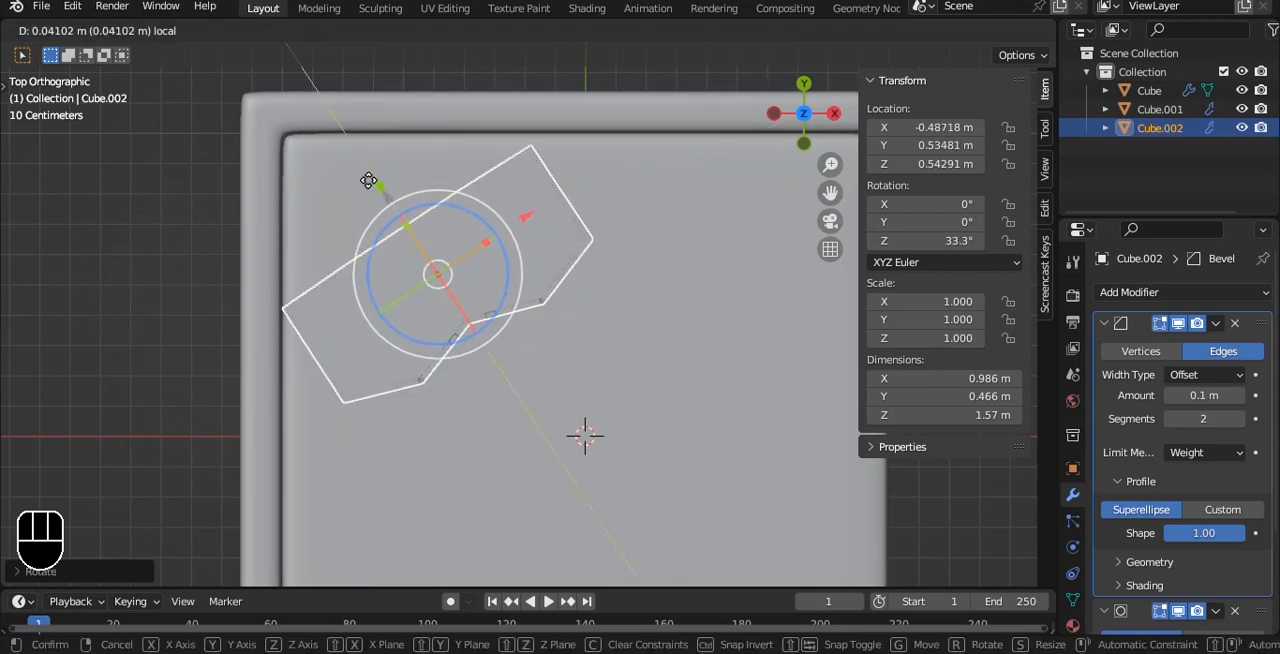
pyautogui.click(365, 171)
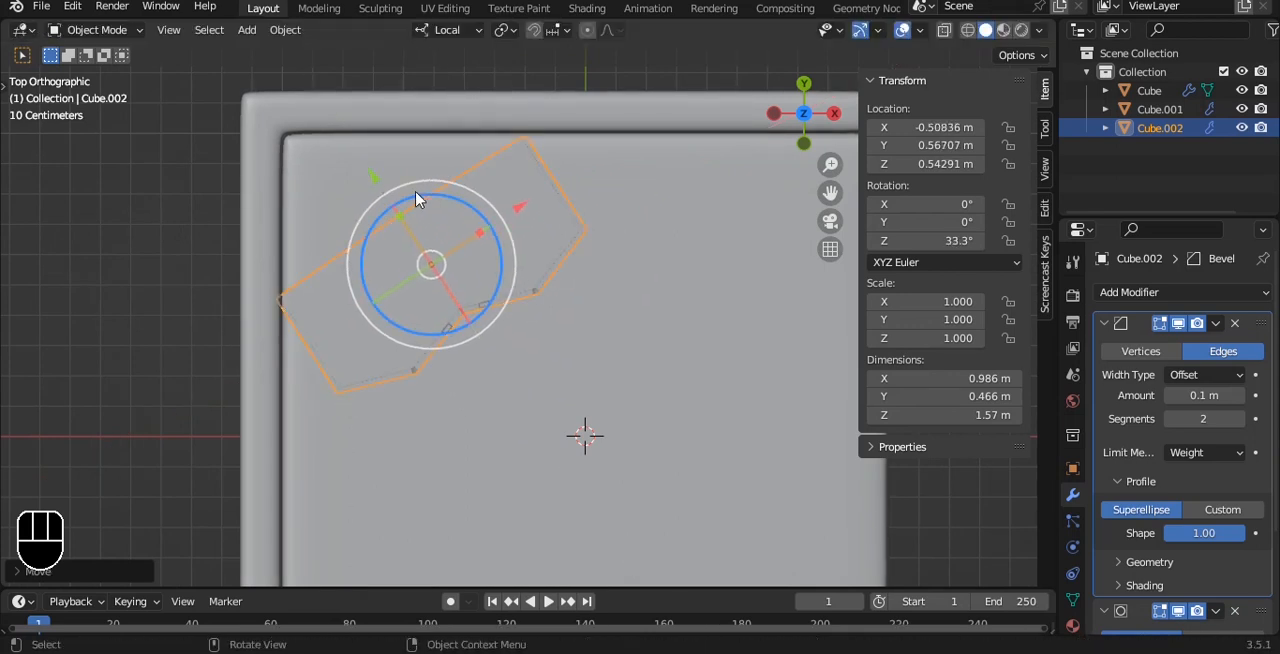
pyautogui.press('g')
pyautogui.click(441, 193)
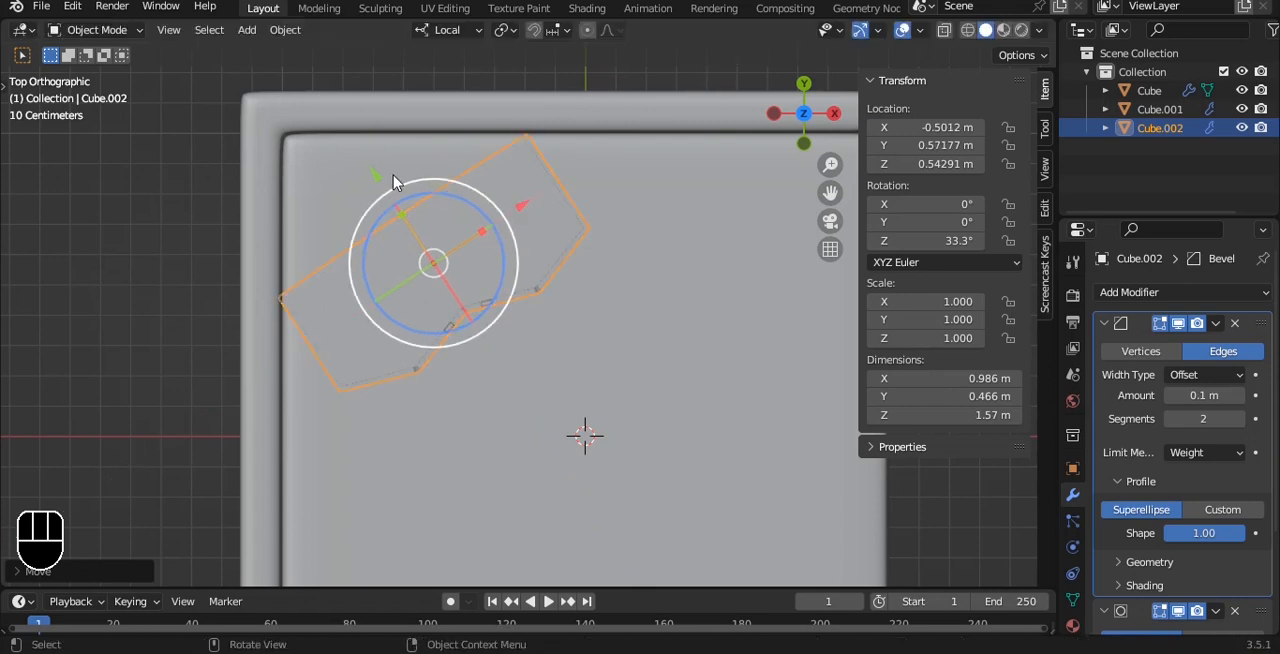
pyautogui.moveTo(376, 172); pyautogui.dragTo(368, 159)
pyautogui.click(493, 70)
# - Select the inner and outer vertical edges of the walls at the corner behind the wardrobe
pyautogui.keyDown('alt'); pyautogui.moveTo(592, 362); pyautogui.dragTo(542, 221); pyautogui.keyUp('alt')
pyautogui.scroll(-4, 573, 249)
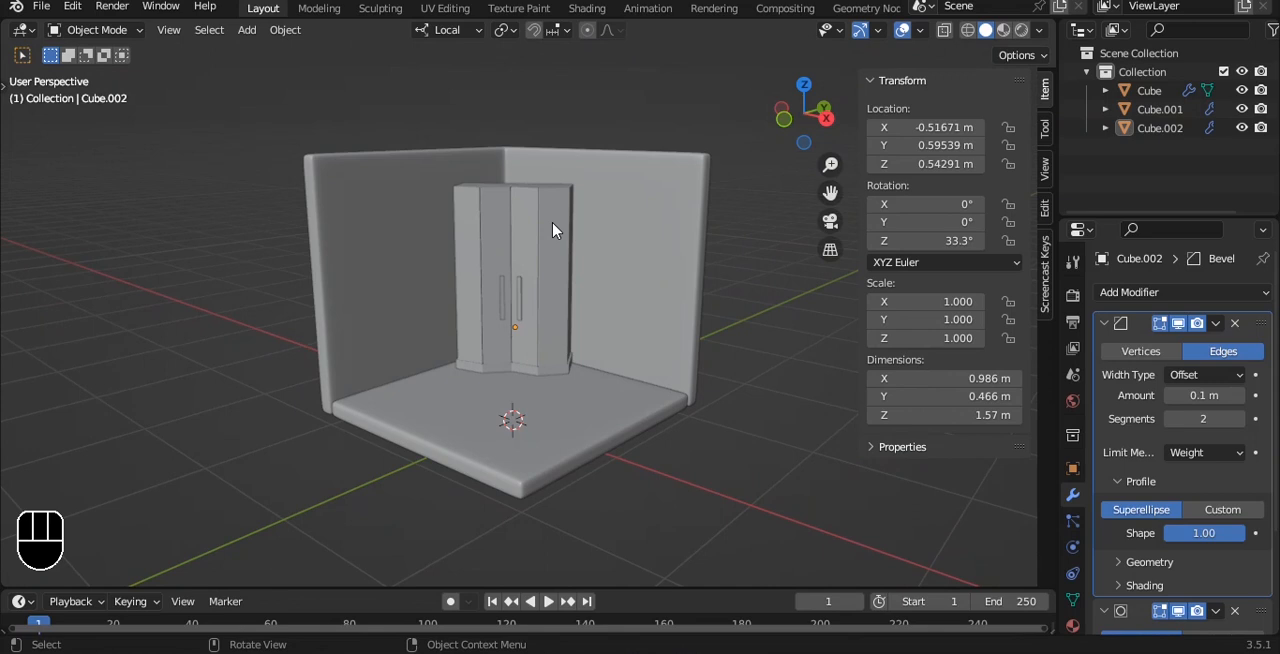
pyautogui.keyDown('alt'); pyautogui.moveTo(529, 199); pyautogui.dragTo(515, 292); pyautogui.keyUp('alt')
pyautogui.scroll(2, 516, 296)
pyautogui.click(516, 298)
pyautogui.press('Tab')
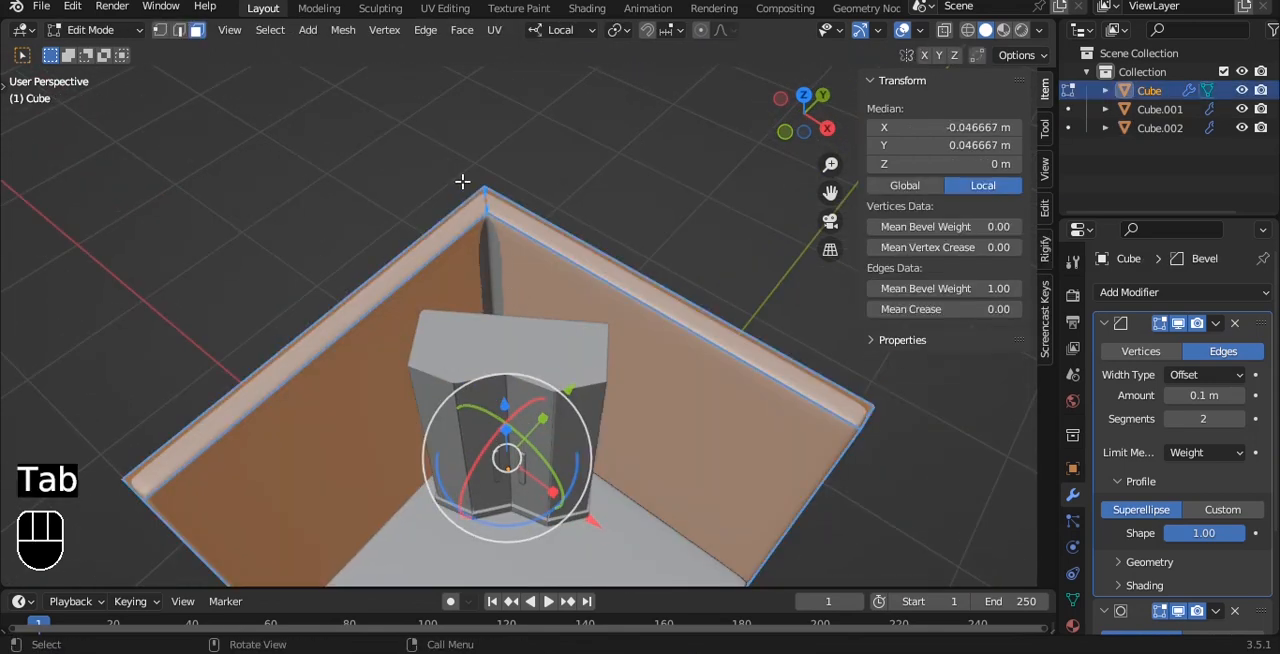
pyautogui.hotkey('alt', 'z')
pyautogui.press('1')
pyautogui.moveTo(551, 467); pyautogui.dragTo(551, 465)
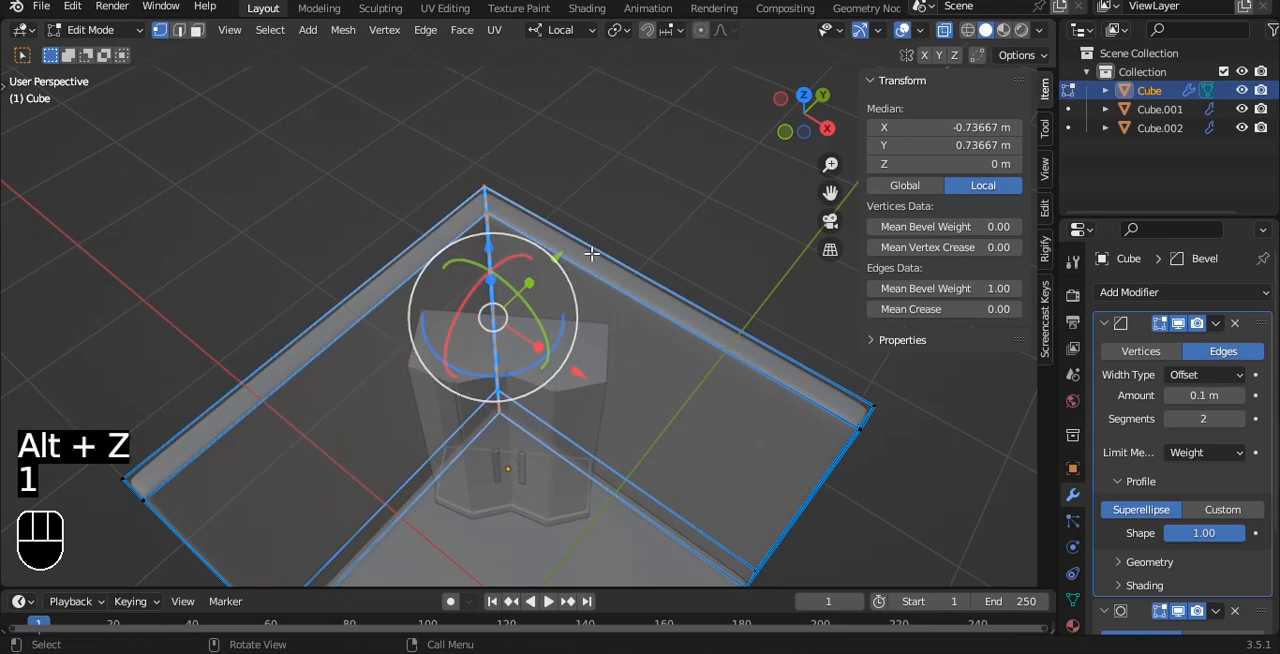
# - Bevel the selected wall corner with one segment and a width of about 0.46 m to create a diagonal wall
pyautogui.hotkey('ctrl', 'b')
pyautogui.rightClick(665, 232)
pyautogui.press('`')
pyautogui.click(663, 124)
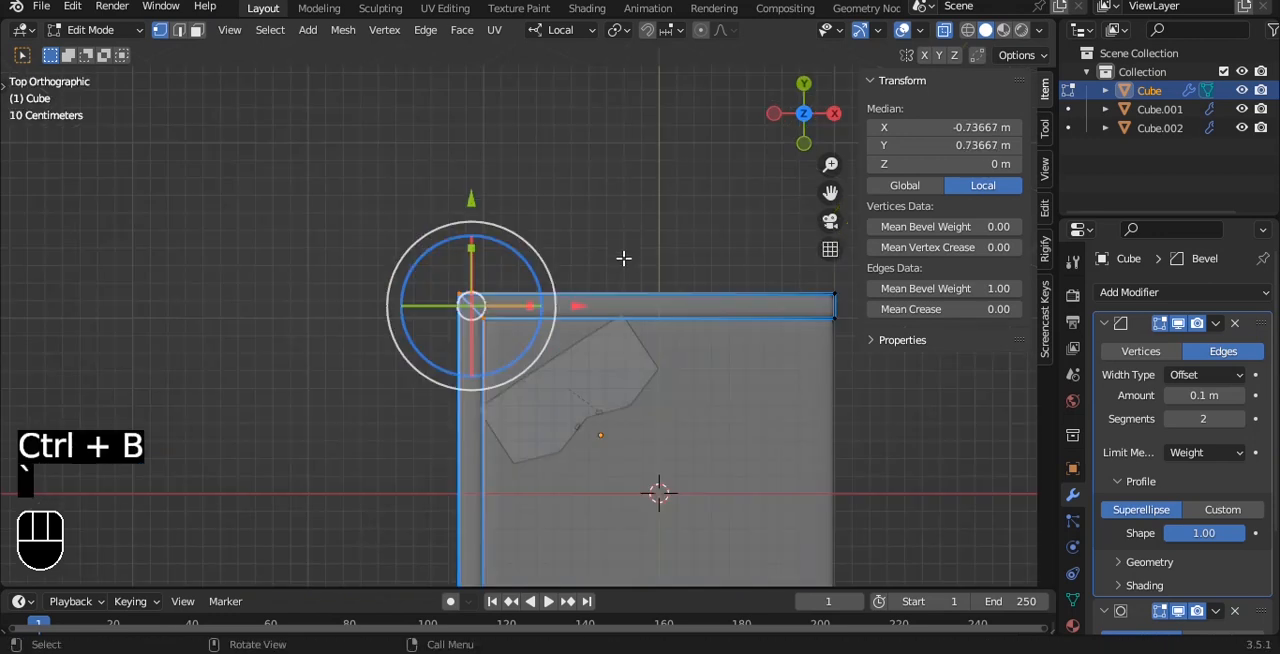
pyautogui.scroll(4, 620, 258)
pyautogui.hotkey('ctrl', 'b')
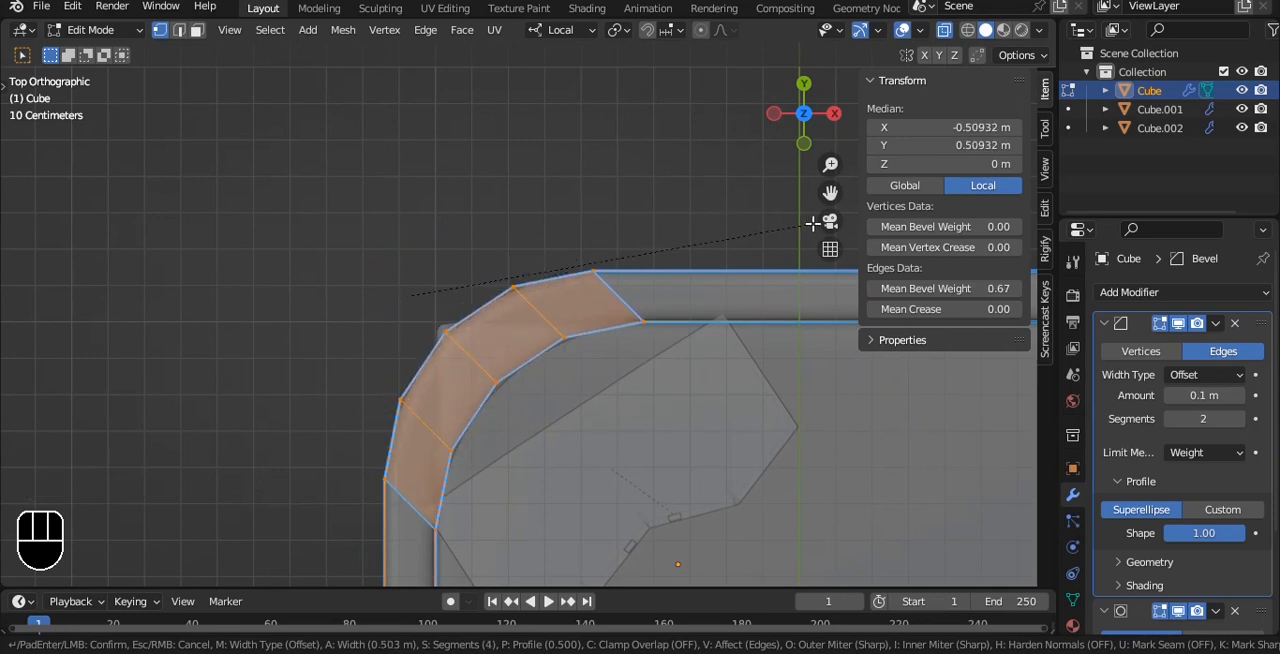
pyautogui.scroll(-3, 813, 222)
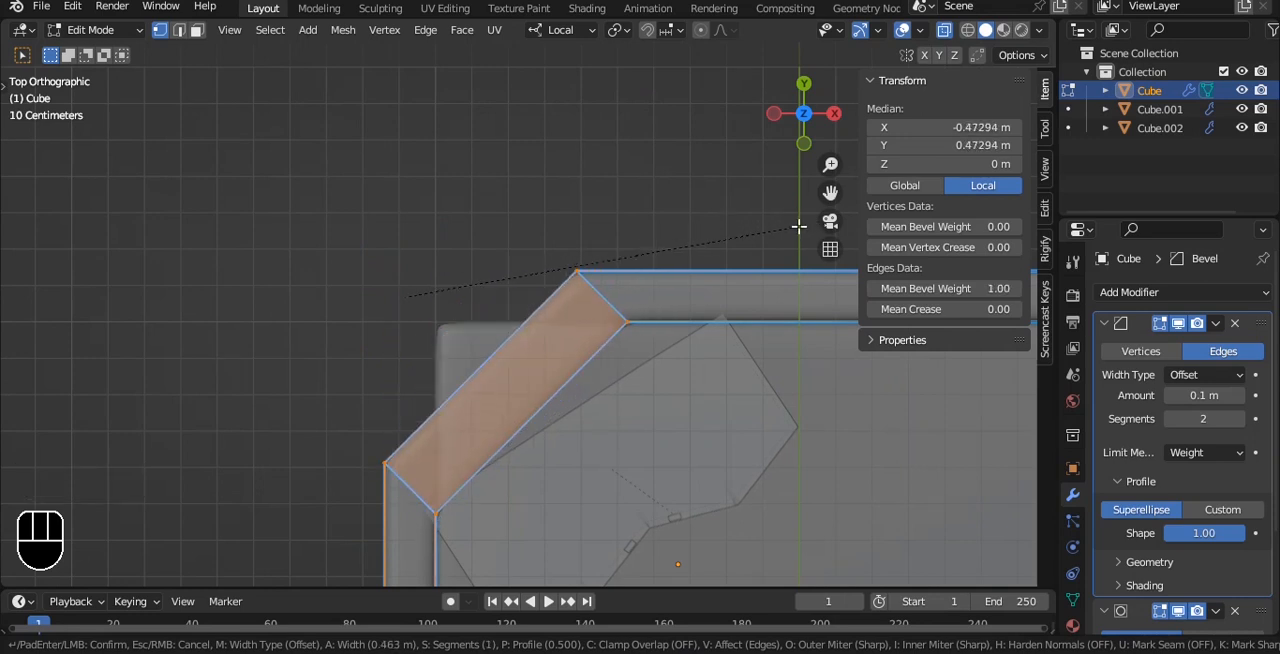
pyautogui.click(792, 226)
pyautogui.keyDown('shift'); pyautogui.moveTo(772, 291); pyautogui.dragTo(686, 206, button='middle'); pyautogui.keyUp('shift')
pyautogui.press('Tab')
# - Rotate the wardrobe to about 44.7° around Z and move it alongside the diagonal wall
pyautogui.click(594, 367)
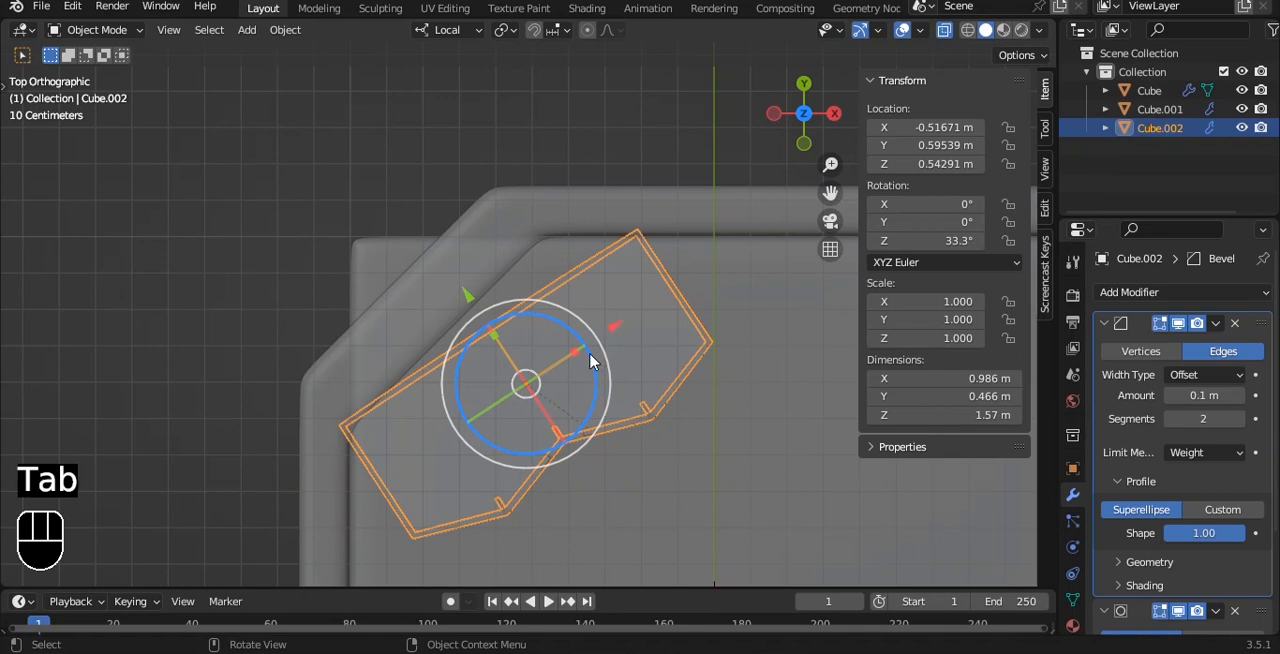
pyautogui.press('r')
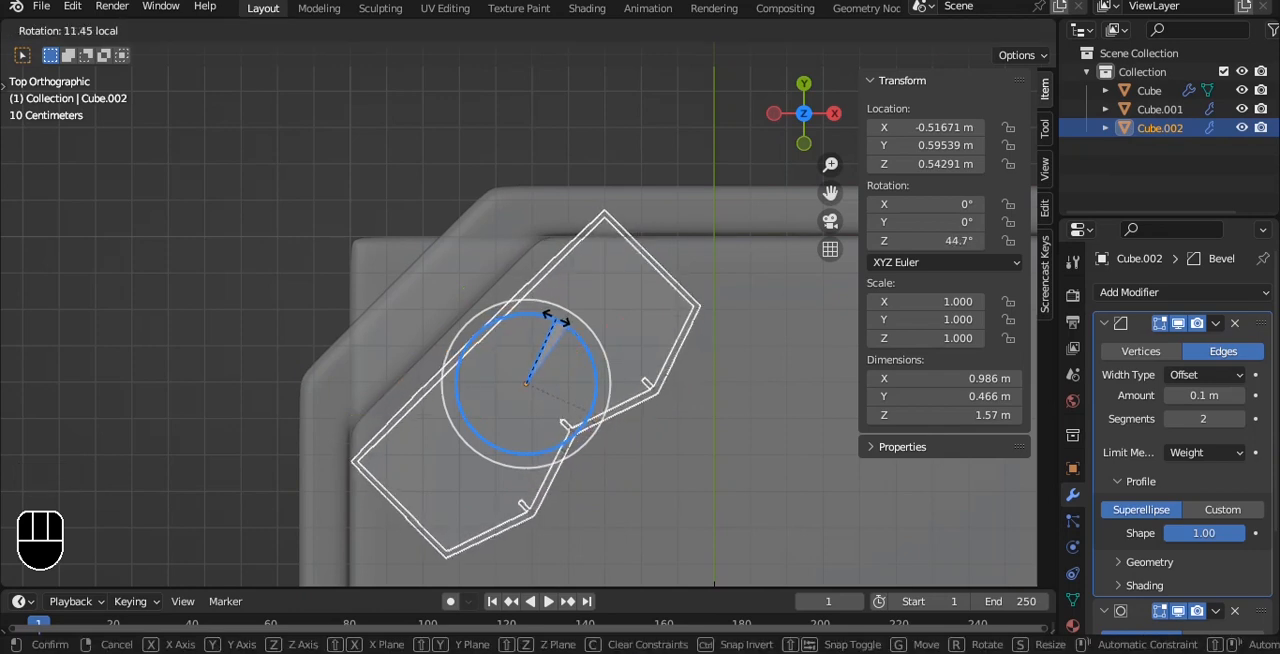
pyautogui.click(557, 325)
pyautogui.press('g')
pyautogui.click(608, 371)
# - Scale the wardrobe uniformly to about 0.9 and nudge it back against the diagonal wall
pyautogui.press('s')
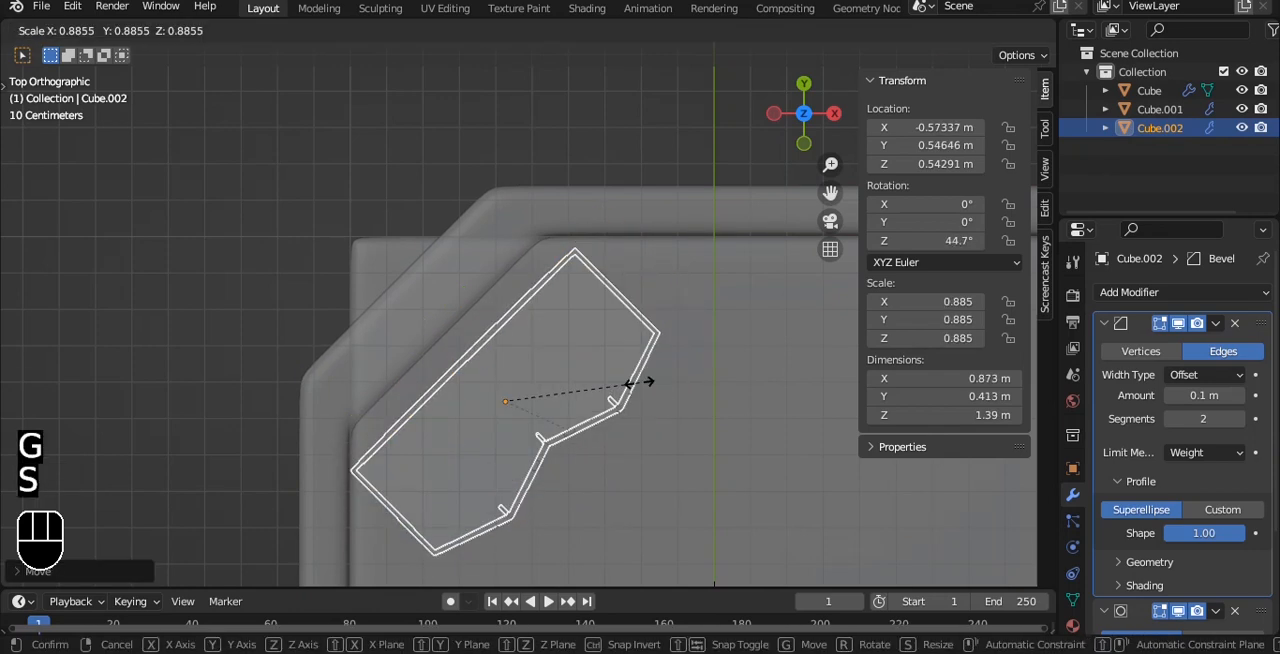
pyautogui.click(632, 381)
pyautogui.press('g')
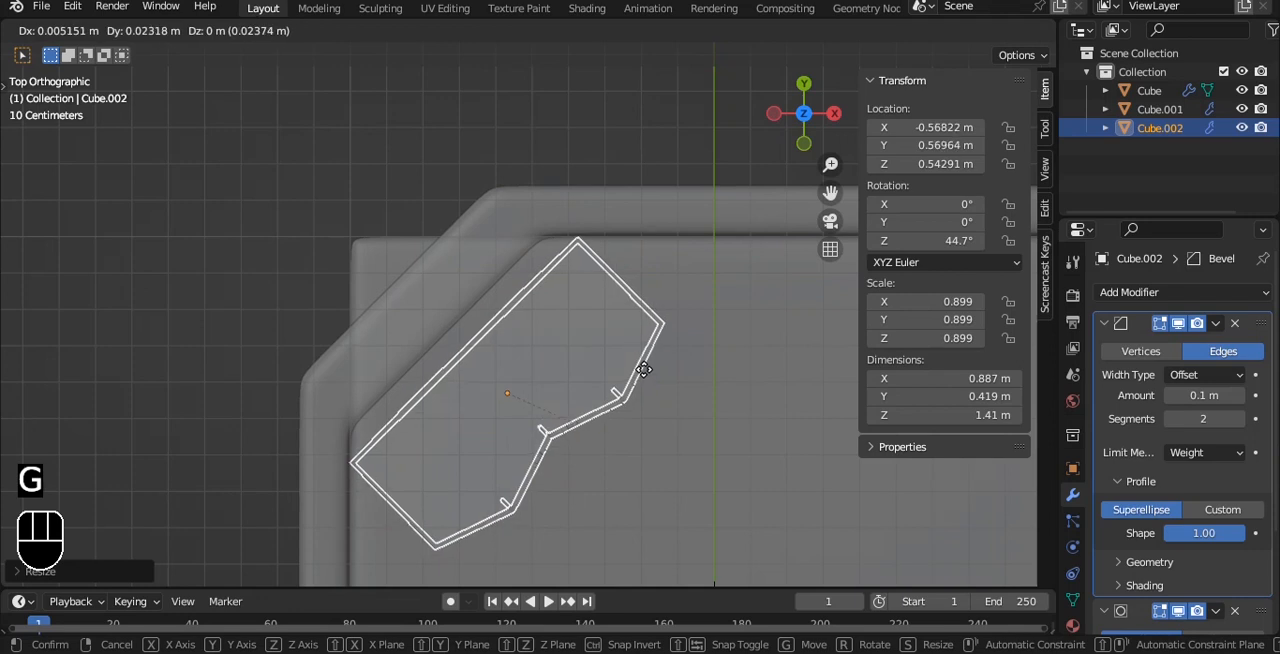
pyautogui.click(645, 378)
pyautogui.click(624, 162)
pyautogui.hotkey('alt', 'z')
# - Select the floor slab's corner vertices beneath the diagonal wall in top view
pyautogui.keyDown('alt'); pyautogui.moveTo(657, 425); pyautogui.dragTo(586, 245); pyautogui.keyUp('alt')
pyautogui.scroll(-6, 628, 243)
pyautogui.keyDown('alt'); pyautogui.moveTo(500, 375); pyautogui.dragTo(474, 409); pyautogui.keyUp('alt')
pyautogui.click(524, 487)
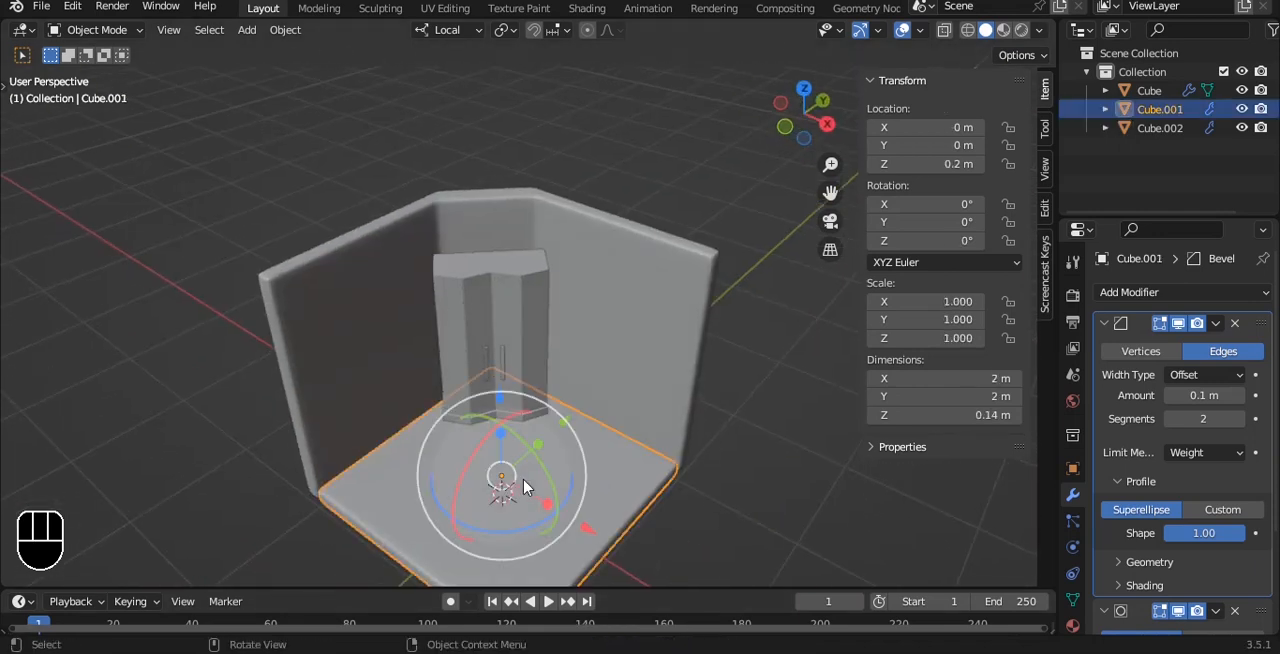
pyautogui.press('`')
pyautogui.press('Tab')
pyautogui.hotkey('alt', 'z')
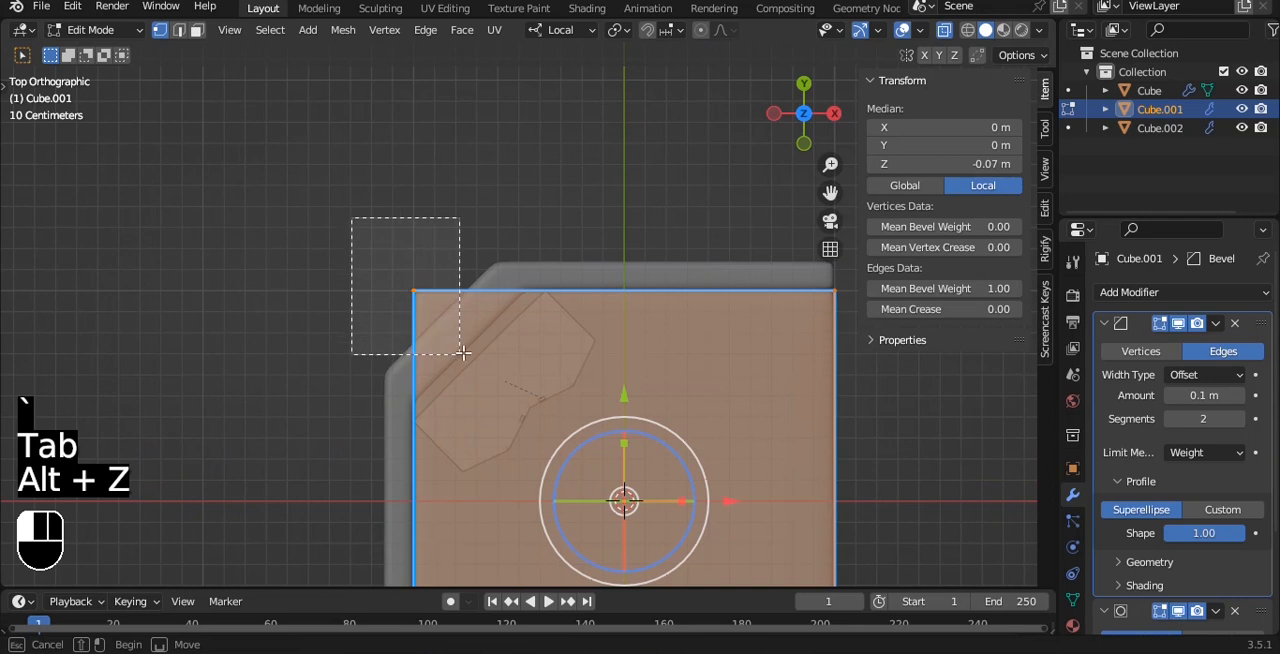
pyautogui.moveTo(463, 352); pyautogui.dragTo(463, 352)
# - Bevel the selected floor corner with one segment and a width of about 0.37 m to follow the diagonal wall
pyautogui.hotkey('ctrl', 'b')
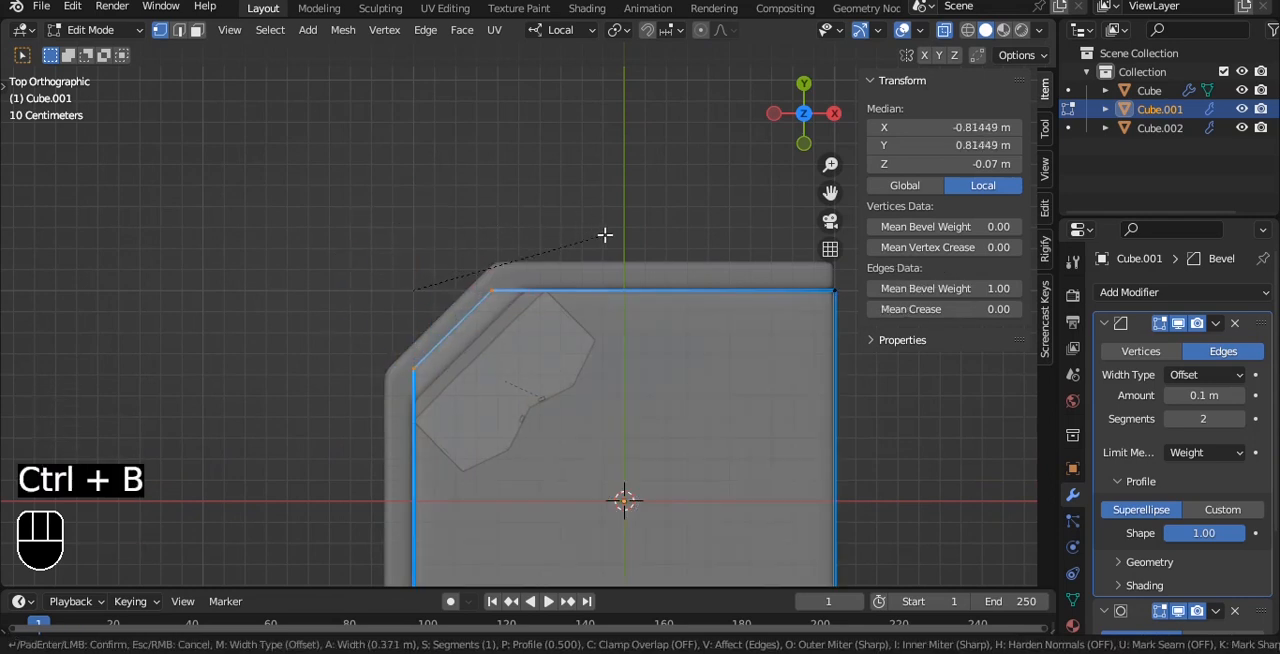
pyautogui.click(605, 234)
pyautogui.press('Tab')
pyautogui.hotkey('alt', 'z')
pyautogui.keyDown('alt'); pyautogui.moveTo(389, 337); pyautogui.dragTo(484, 592, button='middle'); pyautogui.keyUp('alt')
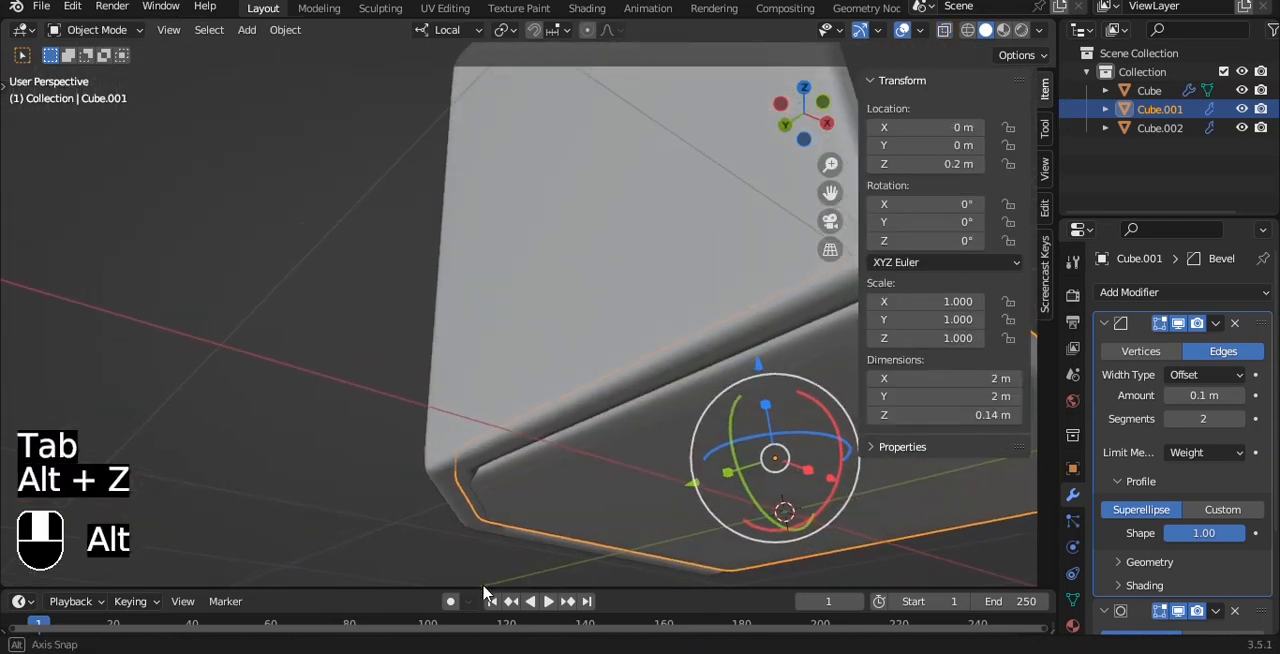
pyautogui.click(818, 115)
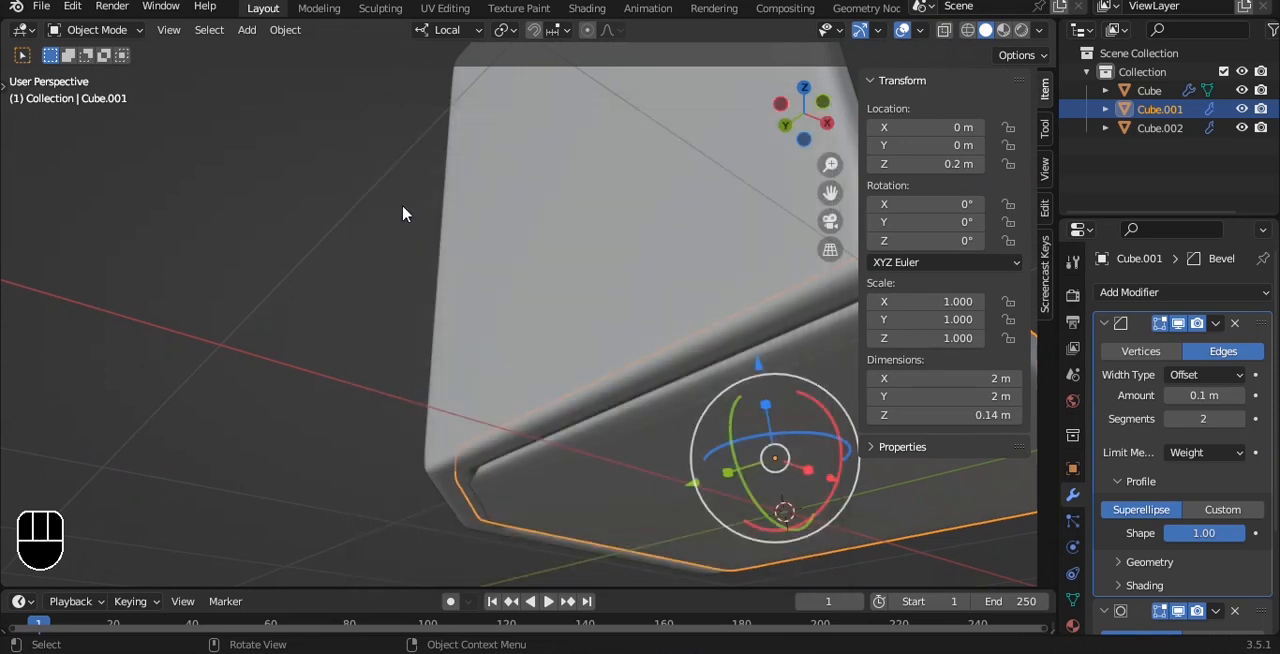
pyautogui.click(403, 212)
# - Save the project file
pyautogui.scroll(-2, 629, 251)
pyautogui.keyDown('alt'); pyautogui.moveTo(629, 251); pyautogui.dragTo(514, 371); pyautogui.keyUp('alt')
pyautogui.scroll(-3, 514, 371)
pyautogui.hotkey('ctrl', 's')
pyautogui.scroll(4, 537, 357)
pyautogui.keyDown('alt'); pyautogui.moveTo(570, 335); pyautogui.dragTo(466, 277); pyautogui.keyUp('alt')
pyautogui.keyDown('alt'); pyautogui.moveTo(466, 277); pyautogui.dragTo(527, 292); pyautogui.keyUp('alt')
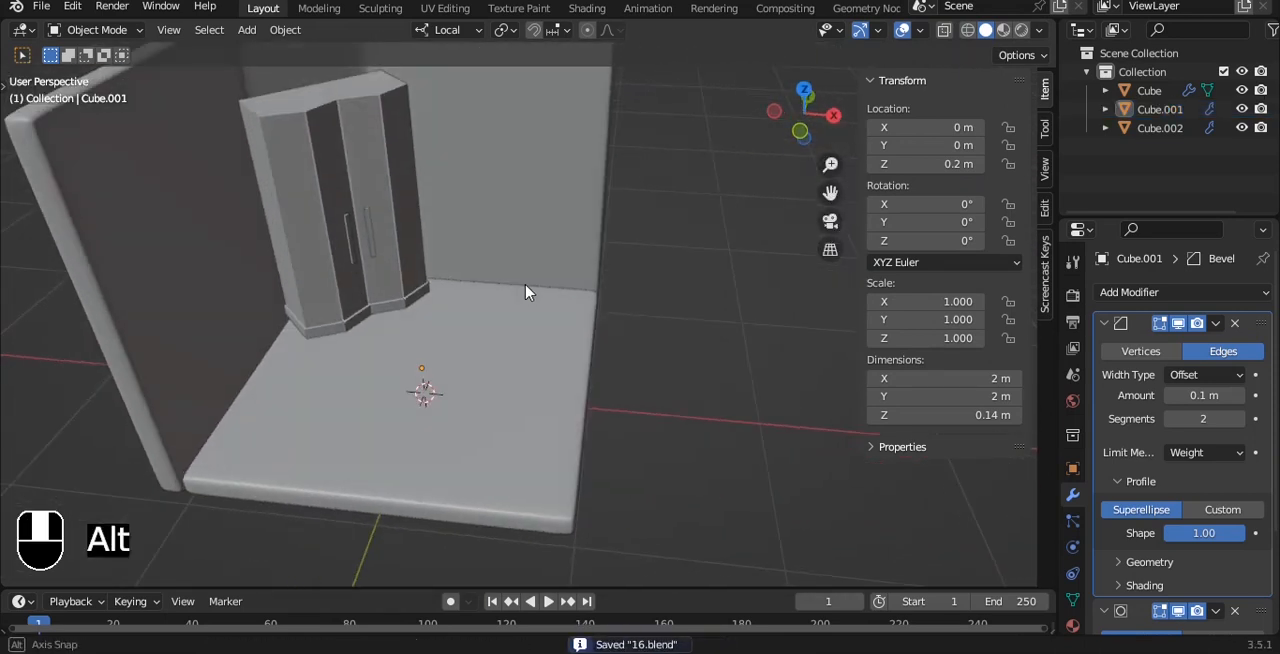
# - Duplicate the floor slab's top face in place, separate it into its own object and centre its origin on its geometry
pyautogui.press('Tab')
pyautogui.press('e')
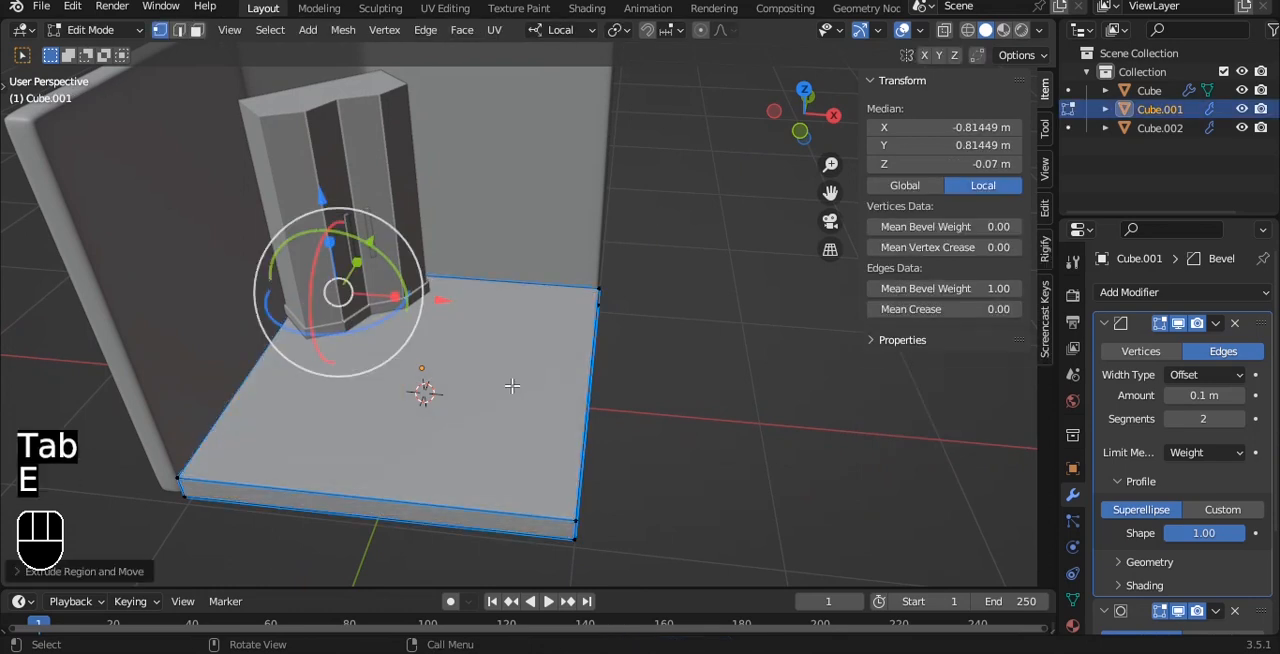
pyautogui.hotkey('ctrl', 'z')
pyautogui.press('3')
pyautogui.hotkey('shift', 'd')
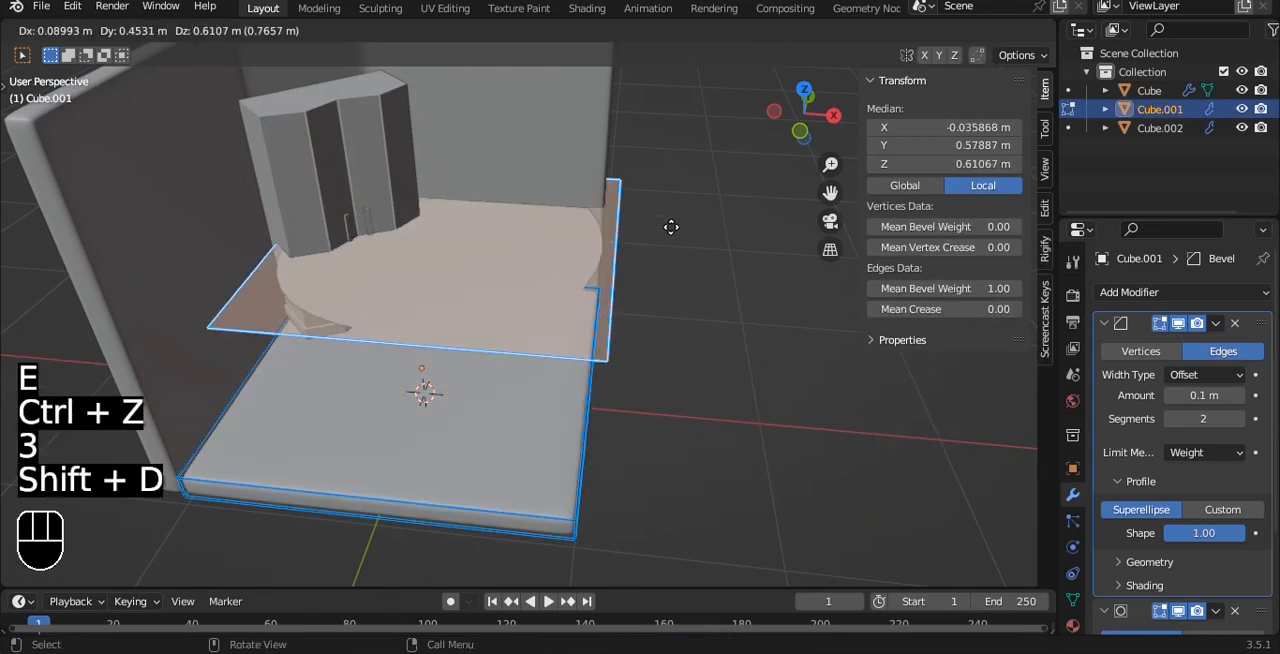
pyautogui.rightClick(692, 243)
pyautogui.press('p')
pyautogui.click(691, 249)
pyautogui.press('Tab')
pyautogui.press('q')
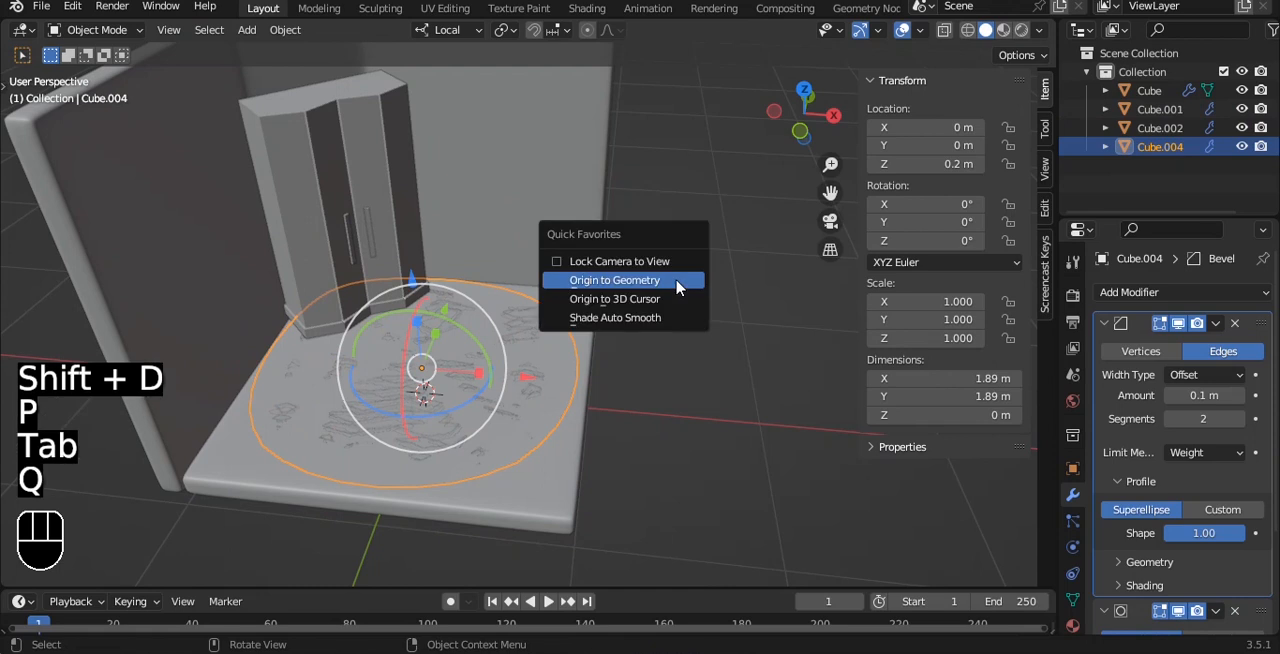
pyautogui.click(680, 285)
pyautogui.hotkey('ctrl', 's')
# - Try narrowing the separated floor panel to about 0.6 along X and shifting it beside the wardrobe in top view, and delete it
pyautogui.press('`')
pyautogui.click(675, 170)
pyautogui.press('s')
pyautogui.press('x')
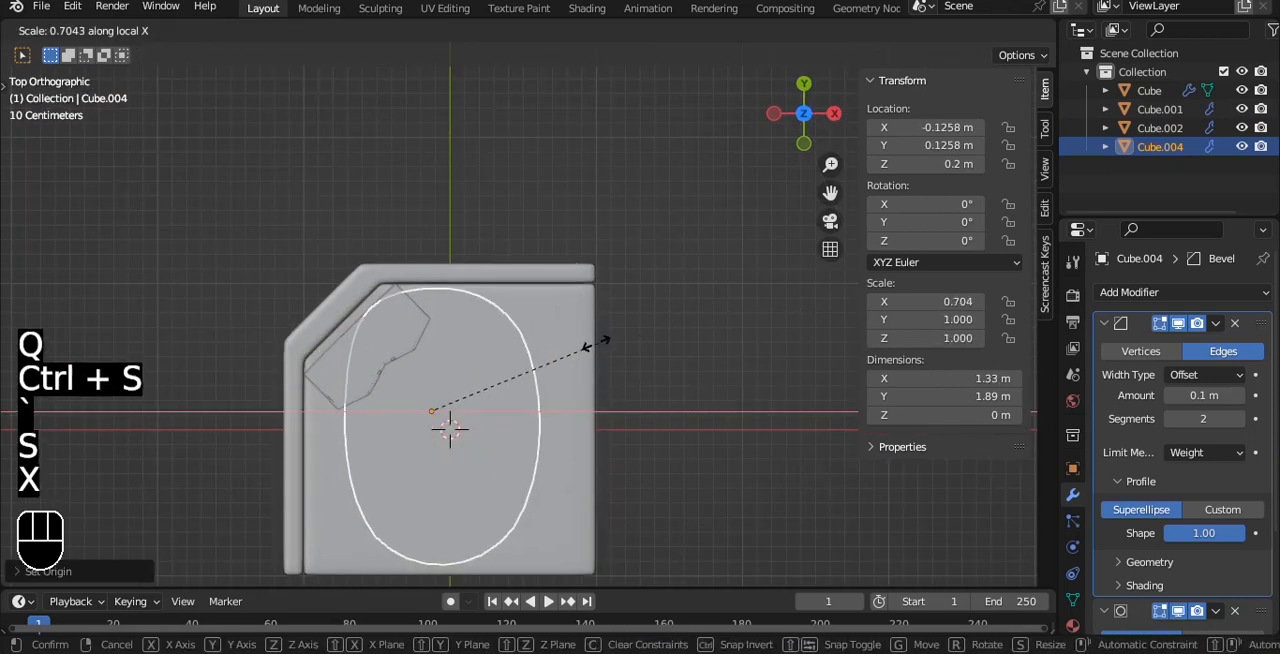
pyautogui.click(572, 348)
pyautogui.press('g')
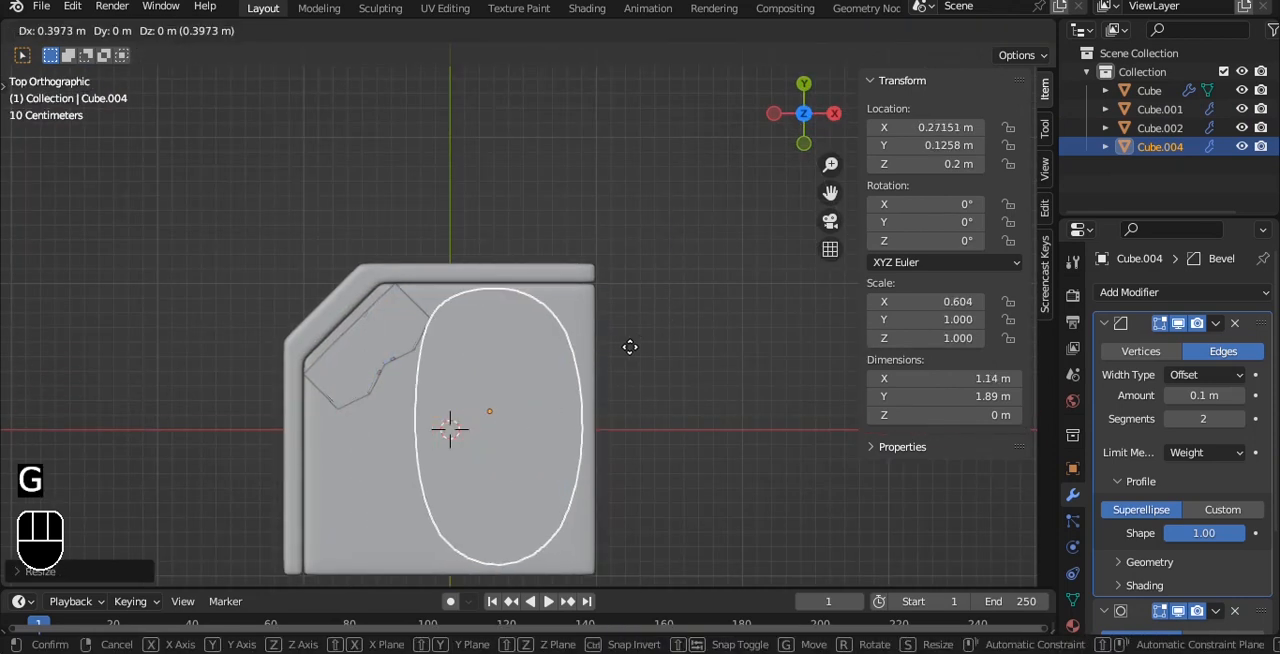
pyautogui.click(630, 347)
pyautogui.press('Delete')
# - Duplicate the inner face of the back wall beside the wardrobe in place and separate it into its own object
pyautogui.keyDown('alt'); pyautogui.moveTo(631, 354); pyautogui.dragTo(571, 297); pyautogui.keyUp('alt')
pyautogui.click(548, 320)
pyautogui.click(555, 219)
pyautogui.press('Tab')
pyautogui.press('a')
pyautogui.click(564, 274)
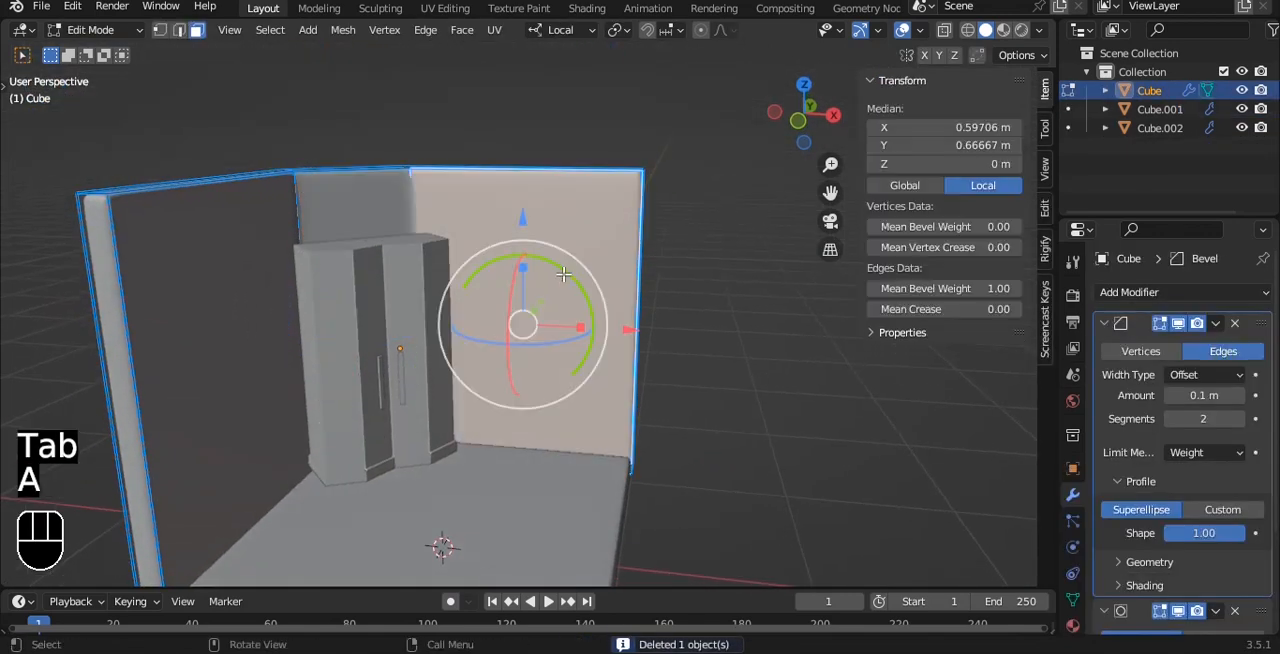
pyautogui.hotkey('shift', 'd')
pyautogui.rightClick(652, 276)
pyautogui.press('p')
pyautogui.click(652, 276)
pyautogui.press('Tab')
# - Save the project and set the separated wall panel's origin to its geometry
pyautogui.click(586, 268)
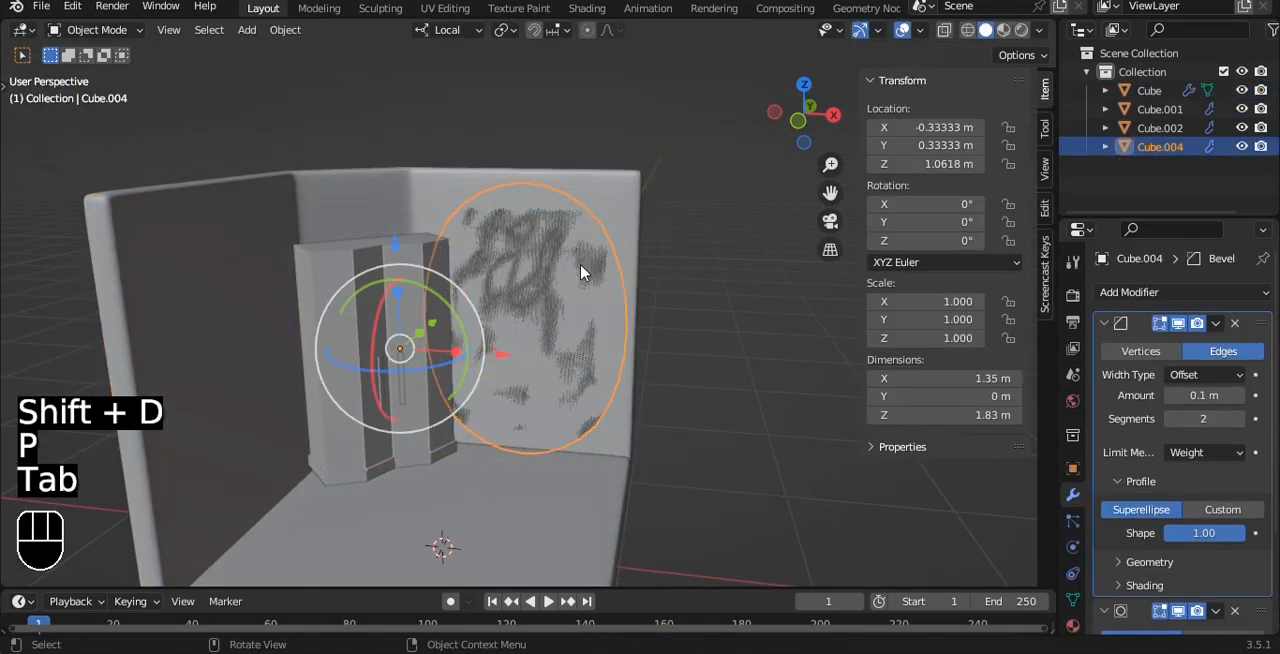
pyautogui.hotkey('ctrl', 's')
pyautogui.press('q')
pyautogui.click(580, 264)
# - Pull the wall panel out into the room and rotate it 90° about X so it lies flat
pyautogui.keyDown('alt'); pyautogui.moveTo(580, 266); pyautogui.dragTo(377, 389); pyautogui.keyUp('alt')
pyautogui.keyDown('alt'); pyautogui.keyDown('shift'); pyautogui.moveTo(377, 389); pyautogui.dragTo(562, 303); pyautogui.keyUp('shift'); pyautogui.keyUp('alt')
pyautogui.write('rx90')
pyautogui.press('Return')
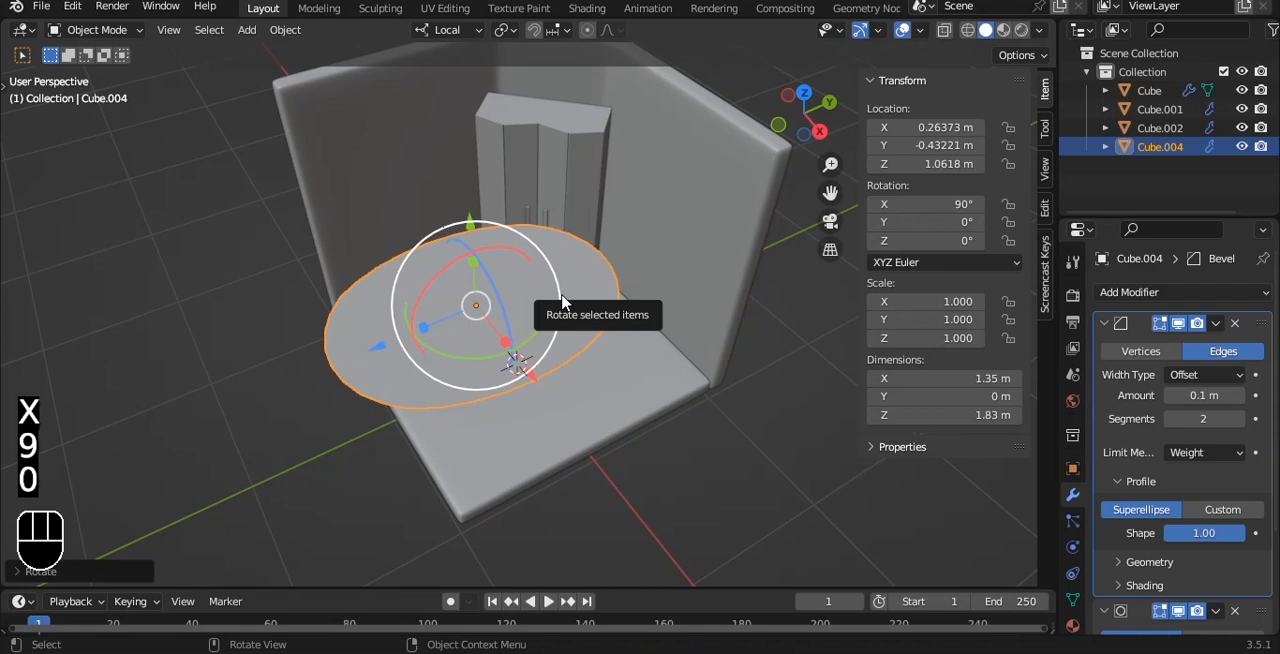
# - Scale the flat panel uniformly to about 0.65 and place it near X 0.52 m, Y 0.39 m in top view
pyautogui.press('`')
pyautogui.click(575, 216)
pyautogui.press('s')
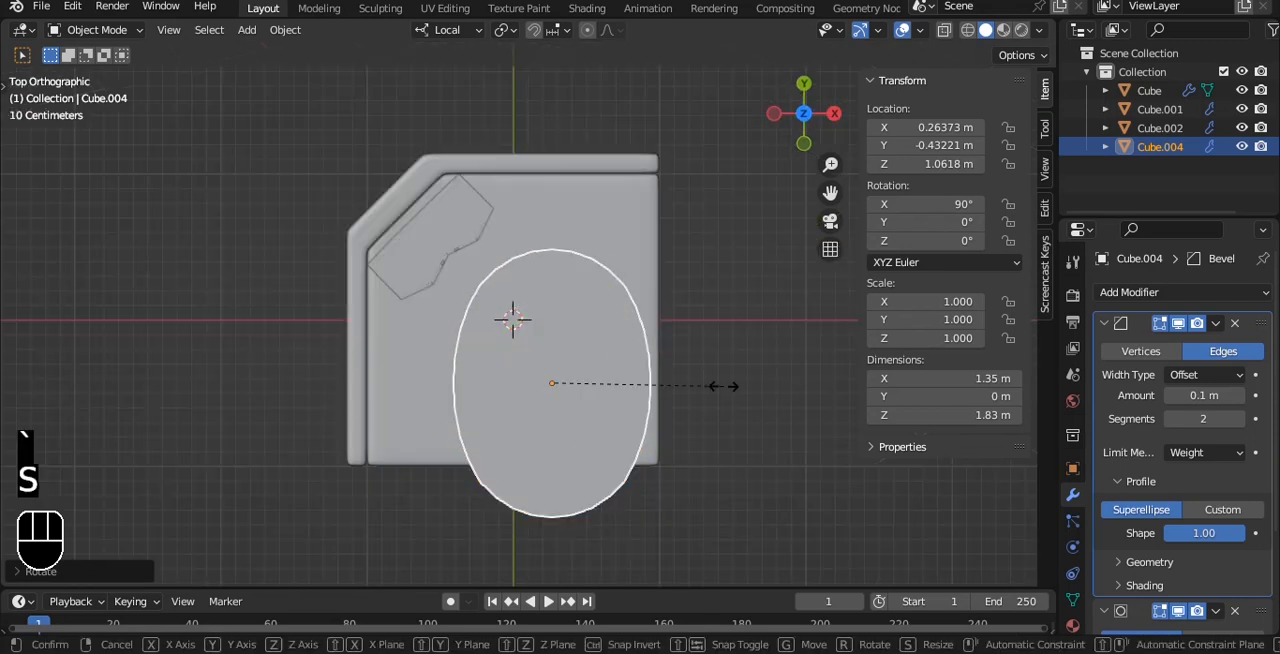
pyautogui.press('g')
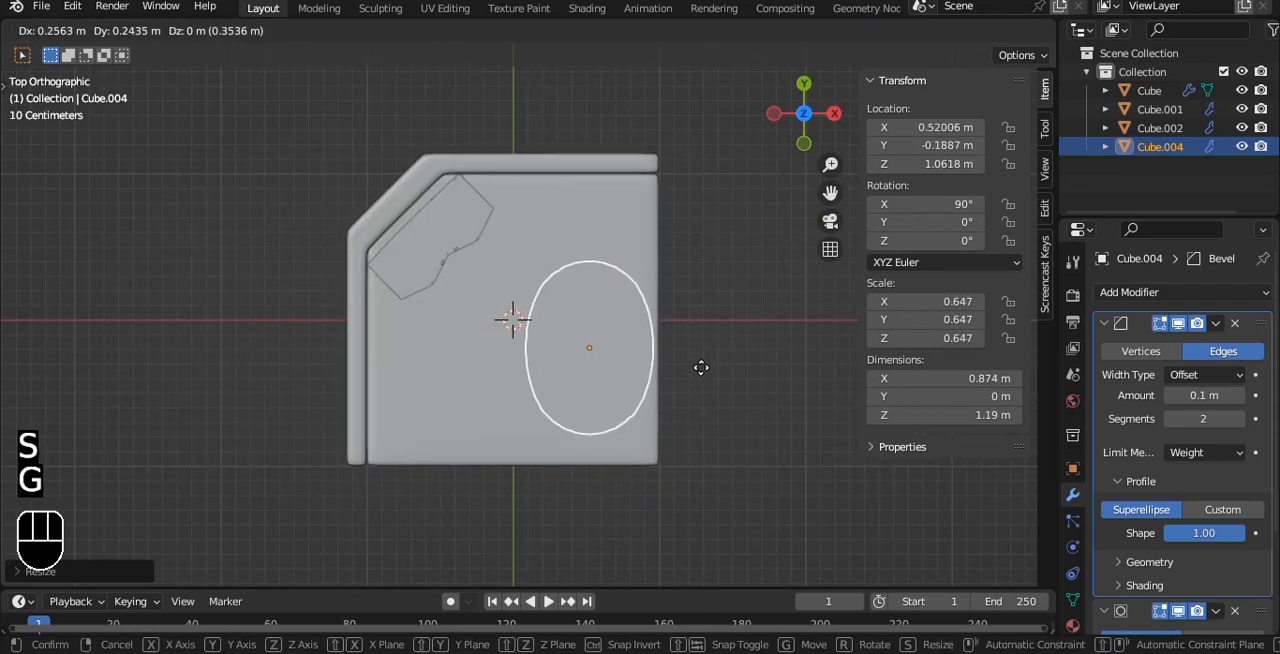
pyautogui.click(702, 384)
pyautogui.moveTo(589, 470); pyautogui.dragTo(620, 376)
# - Lower the flat panel onto the floor surface at a height of about 0.2 m in front view
pyautogui.press('`')
pyautogui.click(651, 271)
pyautogui.keyDown('alt'); pyautogui.keyDown('shift'); pyautogui.moveTo(647, 280); pyautogui.dragTo(602, 350, button='middle'); pyautogui.keyUp('shift'); pyautogui.keyUp('alt')
pyautogui.scroll(2, 600, 340)
pyautogui.moveTo(552, 219); pyautogui.dragTo(536, 396)
pyautogui.keyDown('alt'); pyautogui.keyDown('shift'); pyautogui.moveTo(560, 425); pyautogui.dragTo(528, 358, button='middle'); pyautogui.keyUp('shift'); pyautogui.keyUp('alt')
pyautogui.scroll(4, 527, 368)
pyautogui.scroll(1, 527, 368)
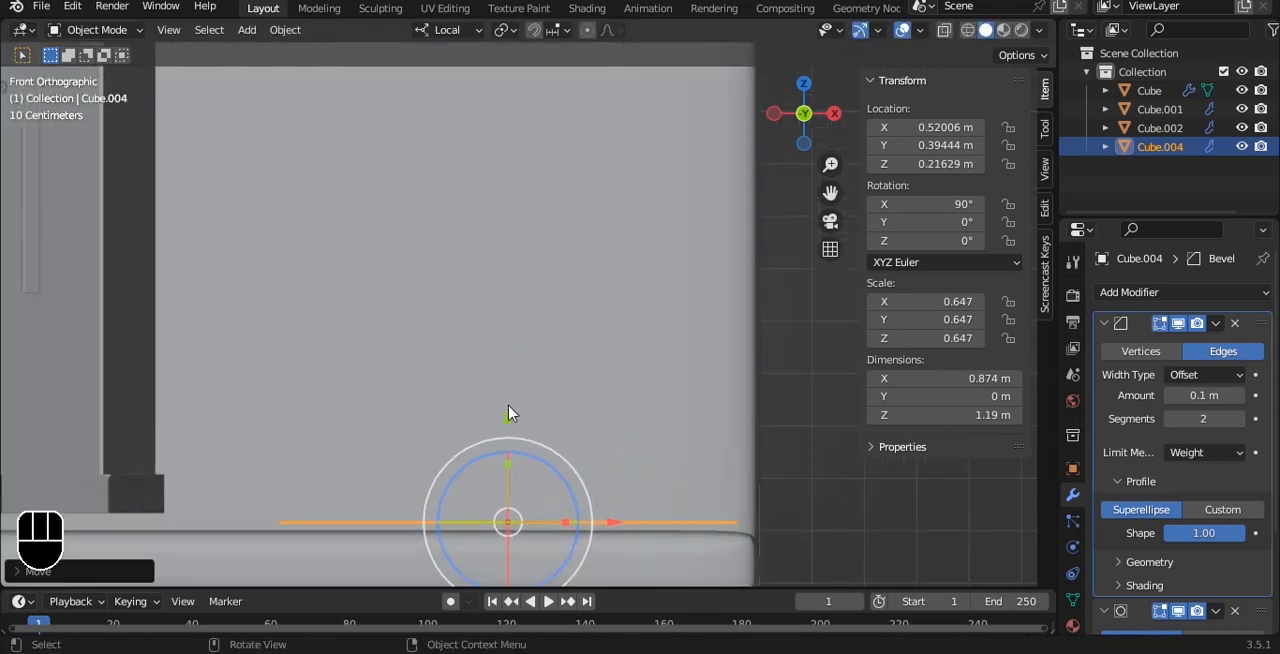
pyautogui.moveTo(511, 413); pyautogui.dragTo(508, 419)
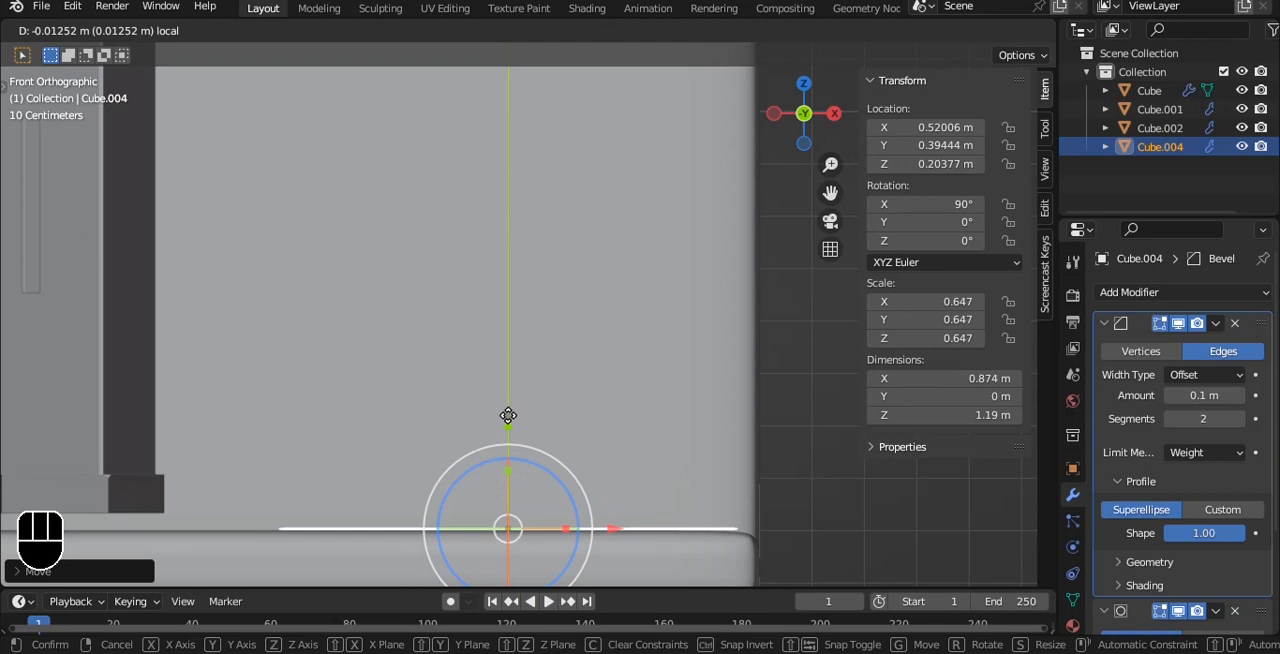
pyautogui.moveTo(508, 418); pyautogui.dragTo(508, 420)
# - Extrude the whole panel upward into a bed base about 0.19 m thick
pyautogui.press('Tab')
pyautogui.press('a')
pyautogui.press('e')
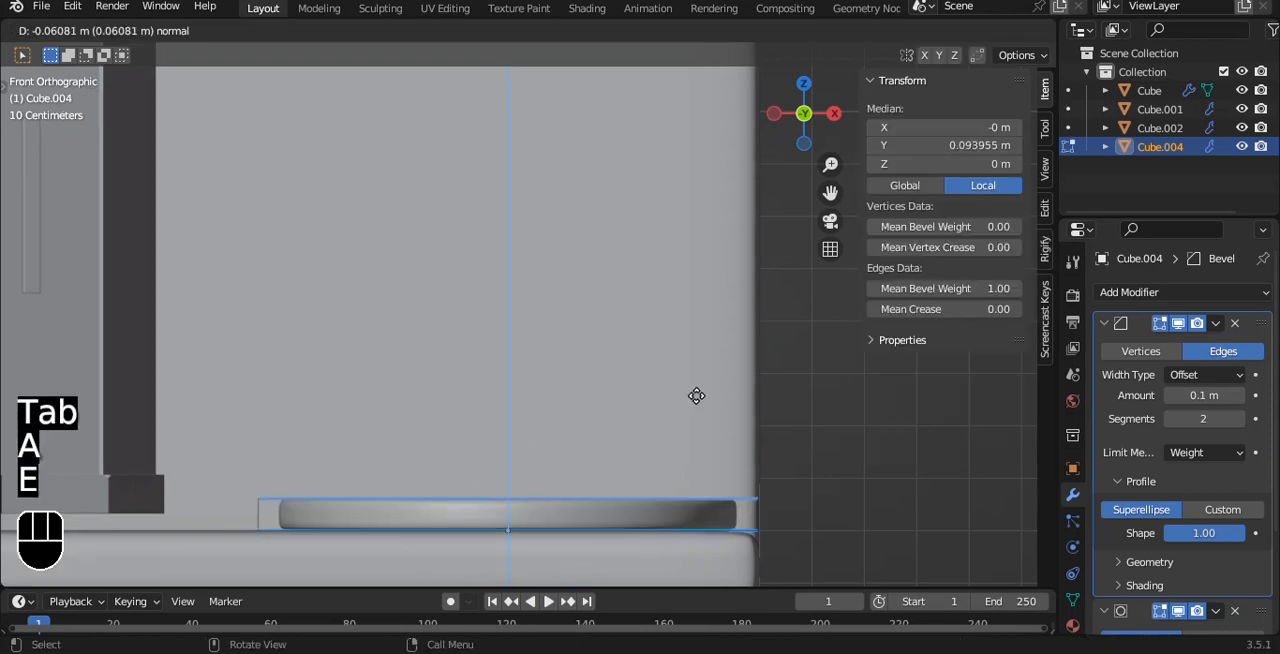
pyautogui.click(694, 330)
# - Set the mean bevel weight of all the bed base's edges to 1
pyautogui.moveTo(694, 331); pyautogui.dragTo(450, 320, button='middle')
pyautogui.press('a')
pyautogui.press('a')
pyautogui.moveTo(940, 289); pyautogui.dragTo(1010, 289)
pyautogui.moveTo(566, 344); pyautogui.dragTo(649, 337, button='middle')
pyautogui.press('Tab')
# - Scale the bed base to about 0.58 along X and move it to about X 0.51 m, Y 0.27 m in top view
pyautogui.press('`')
pyautogui.click(570, 172)
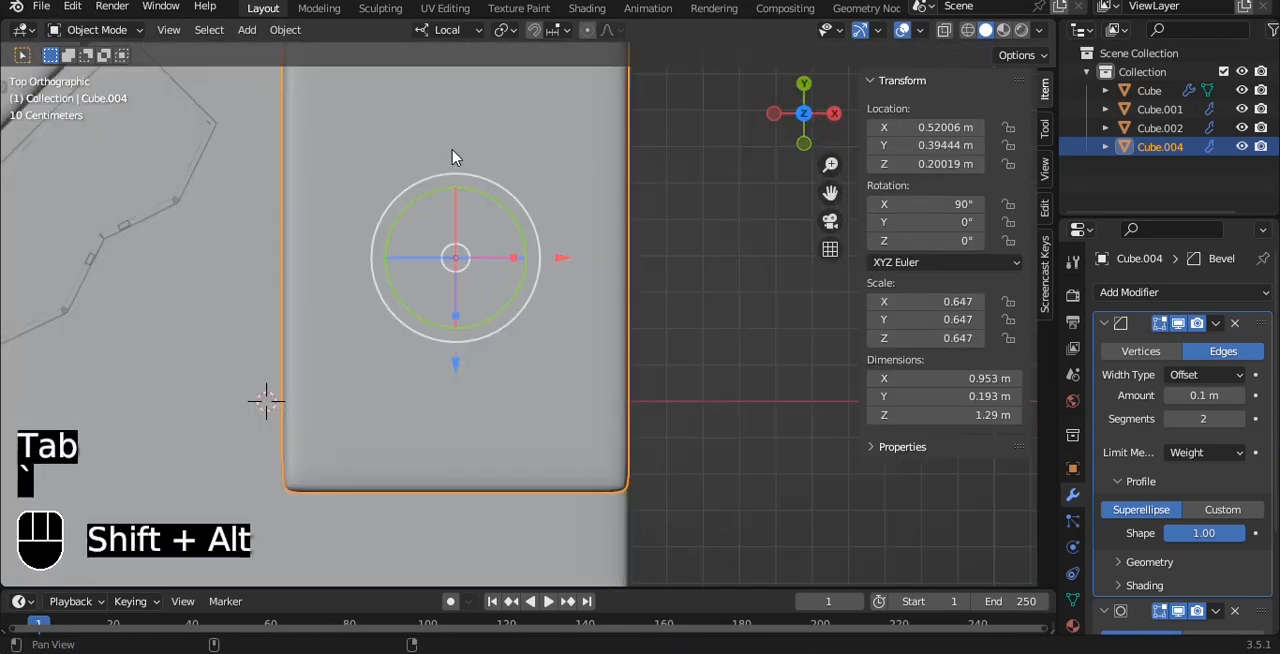
pyautogui.scroll(-3, 453, 156)
pyautogui.moveTo(480, 423); pyautogui.dragTo(463, 458)
pyautogui.press('s')
pyautogui.press('x')
pyautogui.click(605, 343)
pyautogui.moveTo(588, 341); pyautogui.dragTo(580, 342)
pyautogui.moveTo(630, 323); pyautogui.dragTo(530, 295, button='middle')
# - Duplicate the bed base in place and rotate the copy 90° about X so it stands upright
pyautogui.hotkey('shift', 'd')
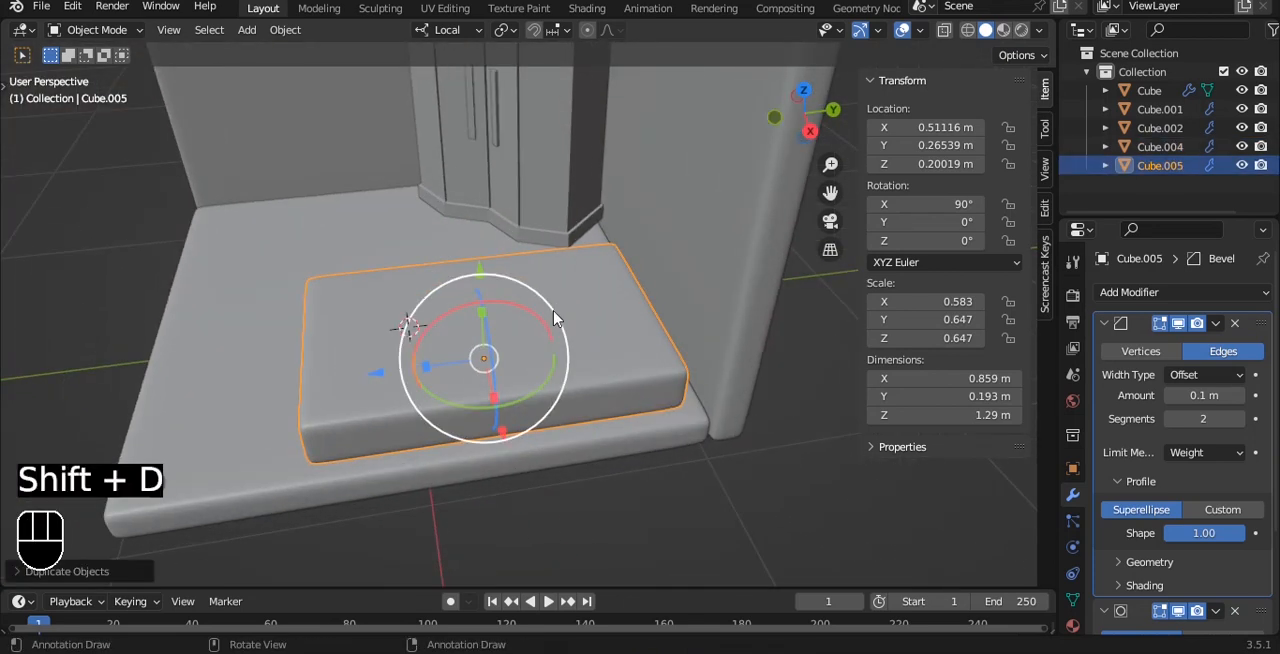
pyautogui.press('r')
pyautogui.write('xz90')
pyautogui.rightClick(553, 313)
pyautogui.write('rx90')
pyautogui.click(556, 318)
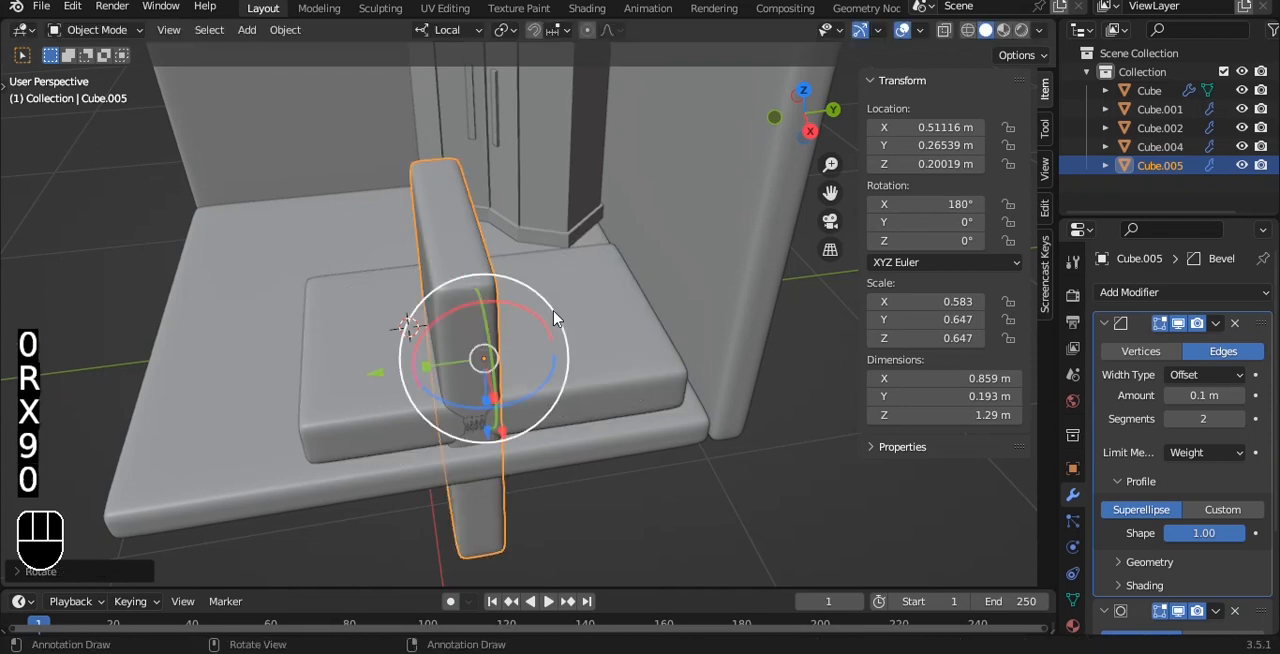
# - Shorten the upright copy to a Z scale of about 0.235 and place it against the back wall as a headboard
pyautogui.press('`')
pyautogui.press('s')
pyautogui.press('z')
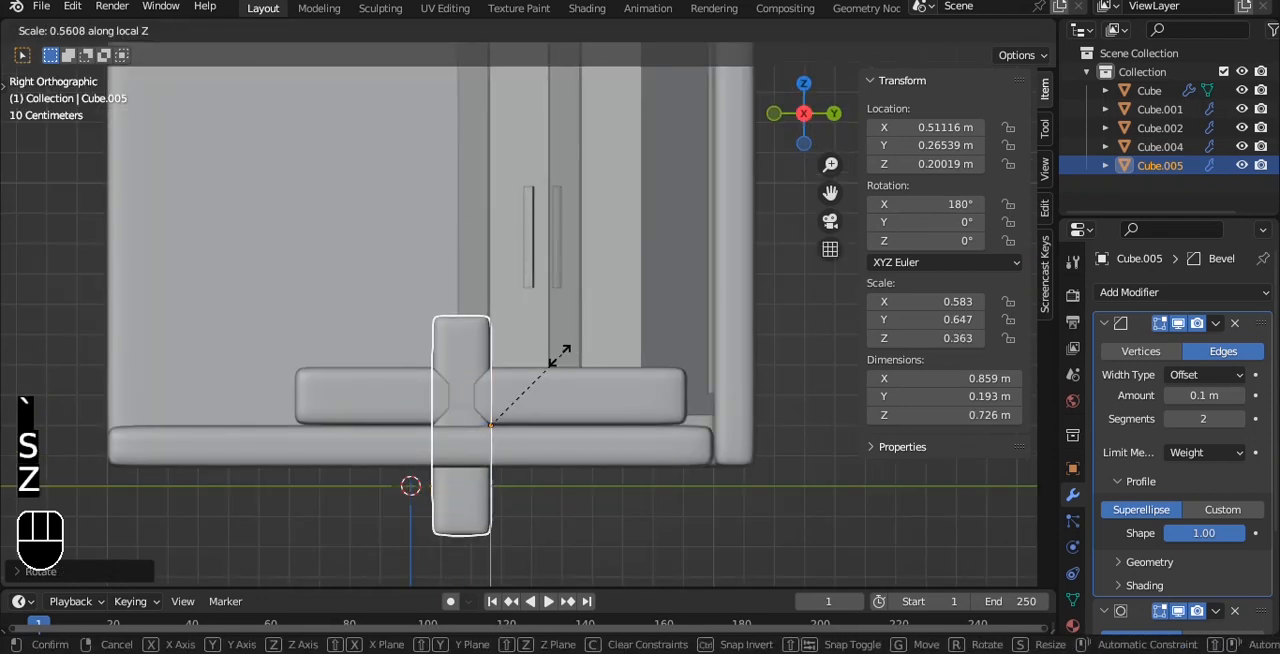
pyautogui.press('g')
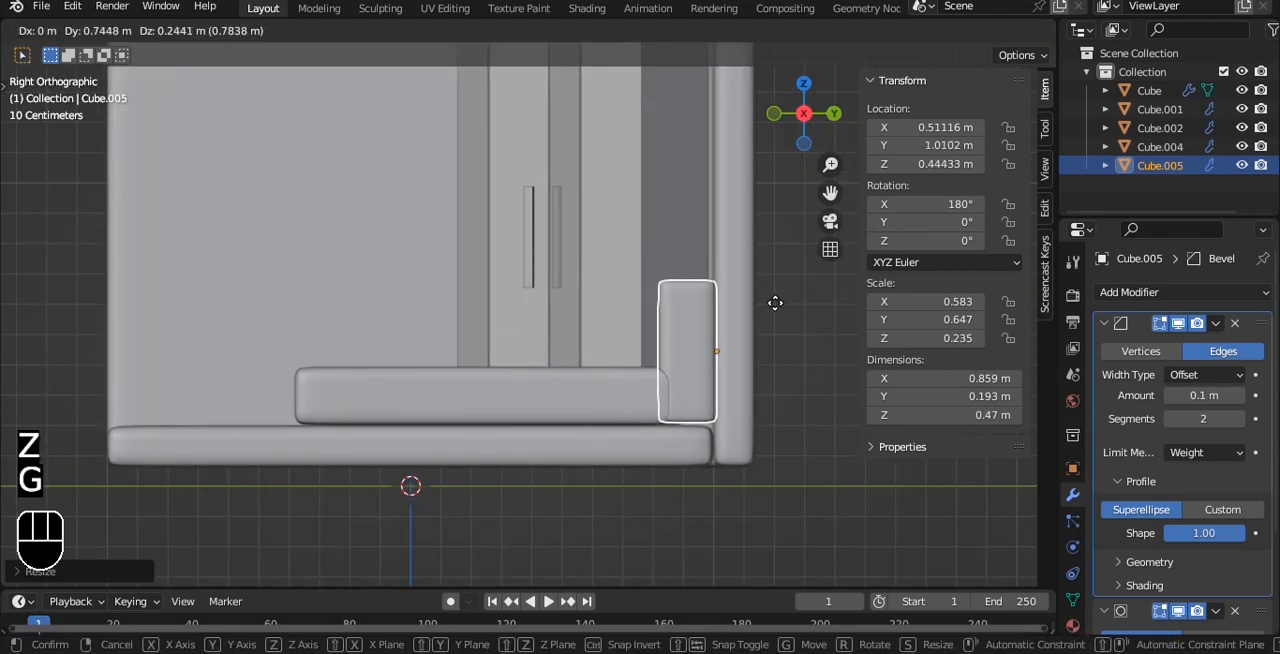
pyautogui.click(774, 310)
# - Save the project file
pyautogui.keyDown('alt'); pyautogui.moveTo(586, 286); pyautogui.dragTo(588, 410); pyautogui.keyUp('alt')
pyautogui.click(683, 344)
pyautogui.scroll(2, 588, 410)
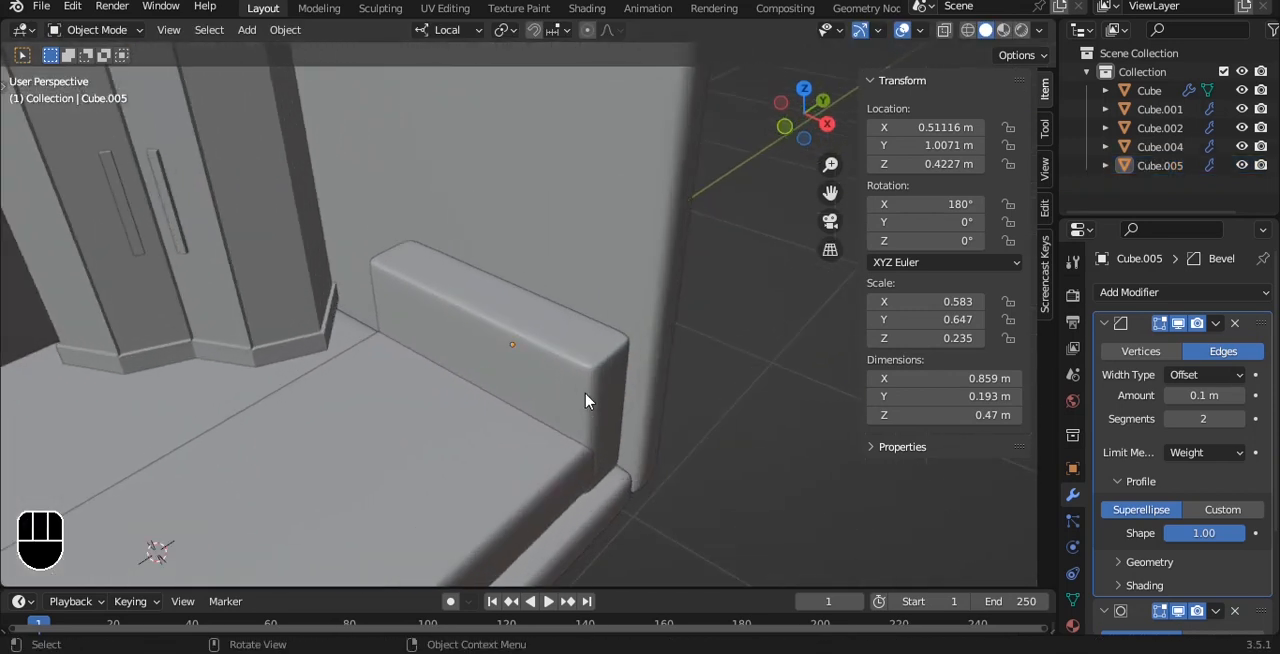
pyautogui.hotkey('ctrl', 's')
# - Raise the headboard's upper vertices so that it is about 0.68 m tall
pyautogui.keyDown('alt'); pyautogui.moveTo(585, 400); pyautogui.dragTo(560, 390); pyautogui.keyUp('alt')
pyautogui.click(560, 388)
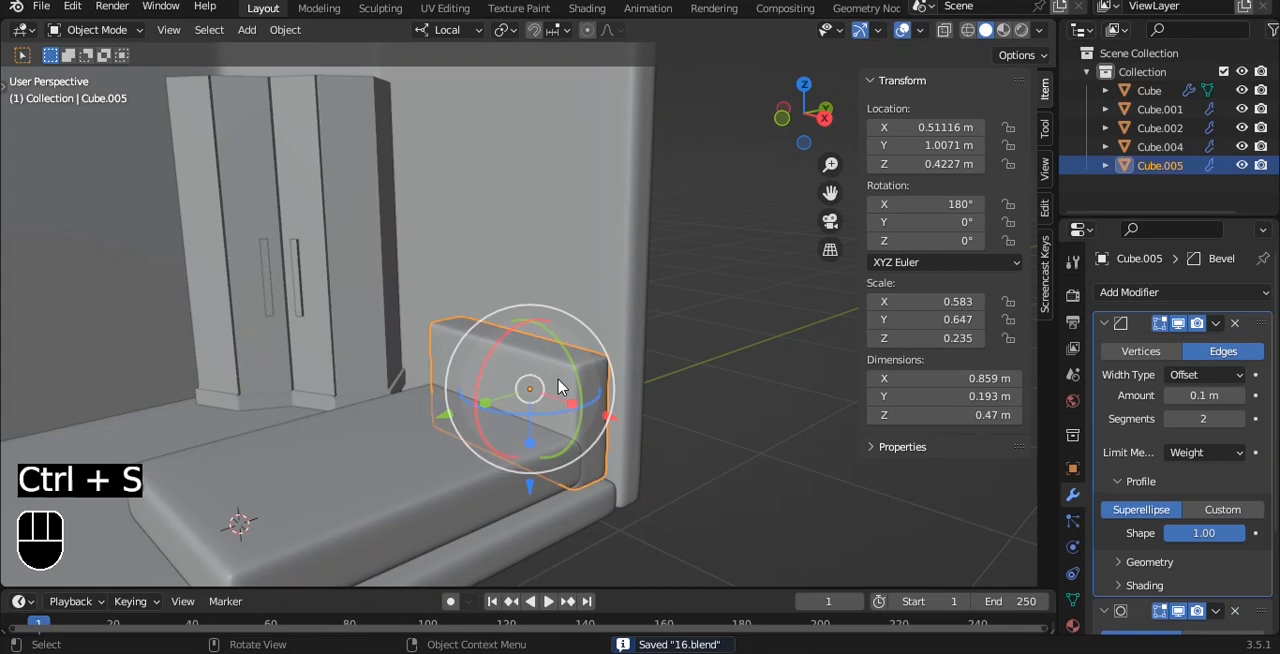
pyautogui.press('Tab')
pyautogui.hotkey('alt', 'z')
pyautogui.press('1')
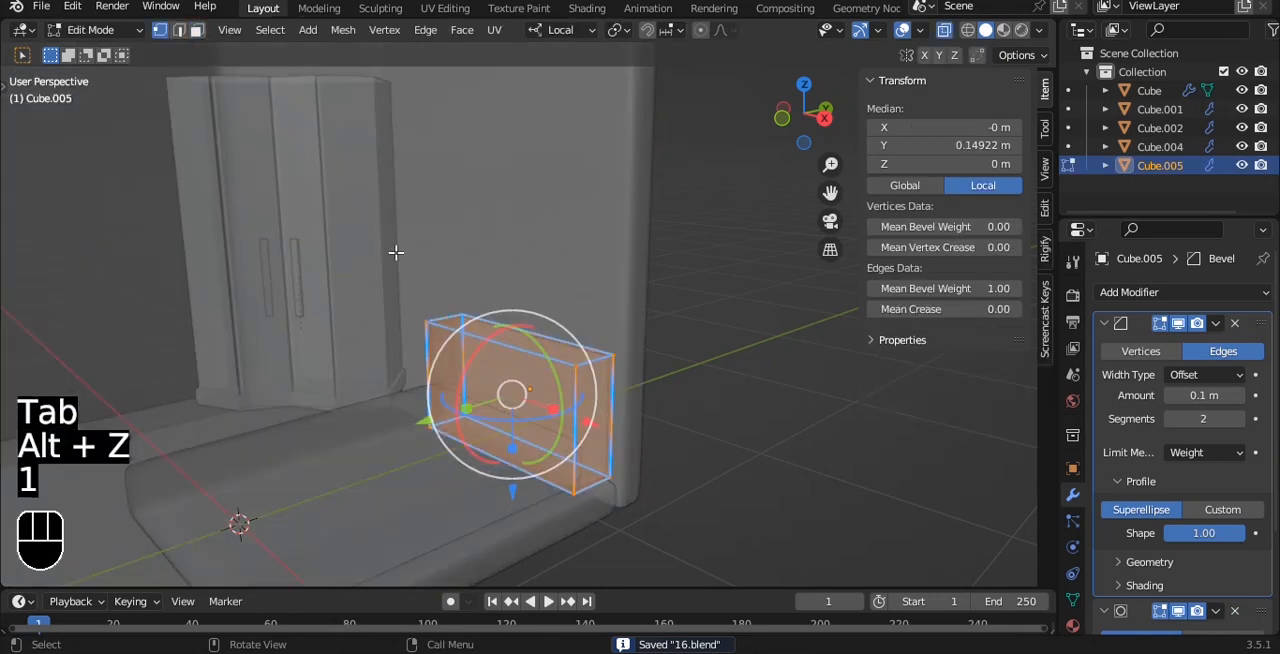
pyautogui.moveTo(394, 251); pyautogui.dragTo(645, 385)
pyautogui.hotkey('alt', 'z')
pyautogui.moveTo(514, 434); pyautogui.dragTo(518, 373)
pyautogui.moveTo(538, 350)
pyautogui.keyDown('alt'); pyautogui.mouseDown()
pyautogui.moveTo(655, 324)
pyautogui.moveTo(611, 307)
pyautogui.moveTo(531, 336)
pyautogui.mouseUp(); pyautogui.keyUp('alt')
pyautogui.press('Tab')
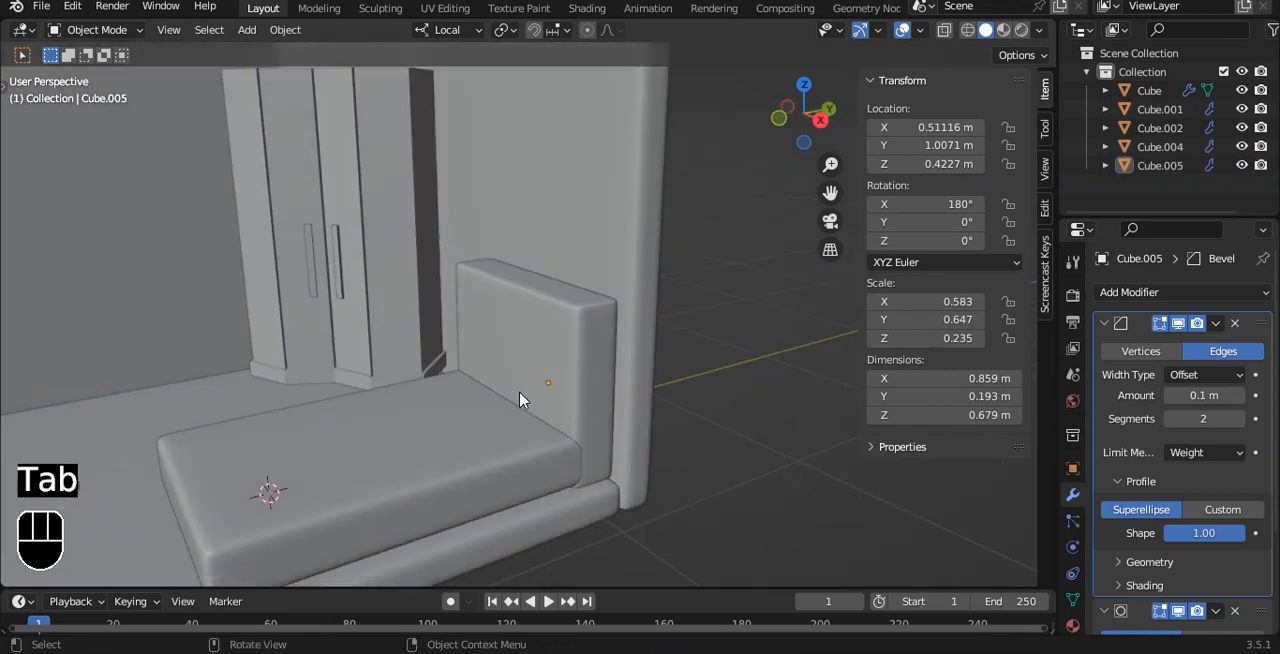
# - Duplicate the bed base and move the copy up to sit on it at a height of about 0.38 m
pyautogui.click(512, 401)
pyautogui.hotkey('shift', 'd')
pyautogui.click(512, 401)
pyautogui.moveTo(372, 385); pyautogui.dragTo(366, 343)
pyautogui.press('`')
pyautogui.click(503, 346)
pyautogui.keyDown('alt'); pyautogui.keyDown('shift'); pyautogui.moveTo(395, 443); pyautogui.dragTo(538, 238); pyautogui.keyUp('shift'); pyautogui.keyUp('alt')
pyautogui.moveTo(445, 254); pyautogui.dragTo(445, 239)
pyautogui.scroll(-1, 736, 292)
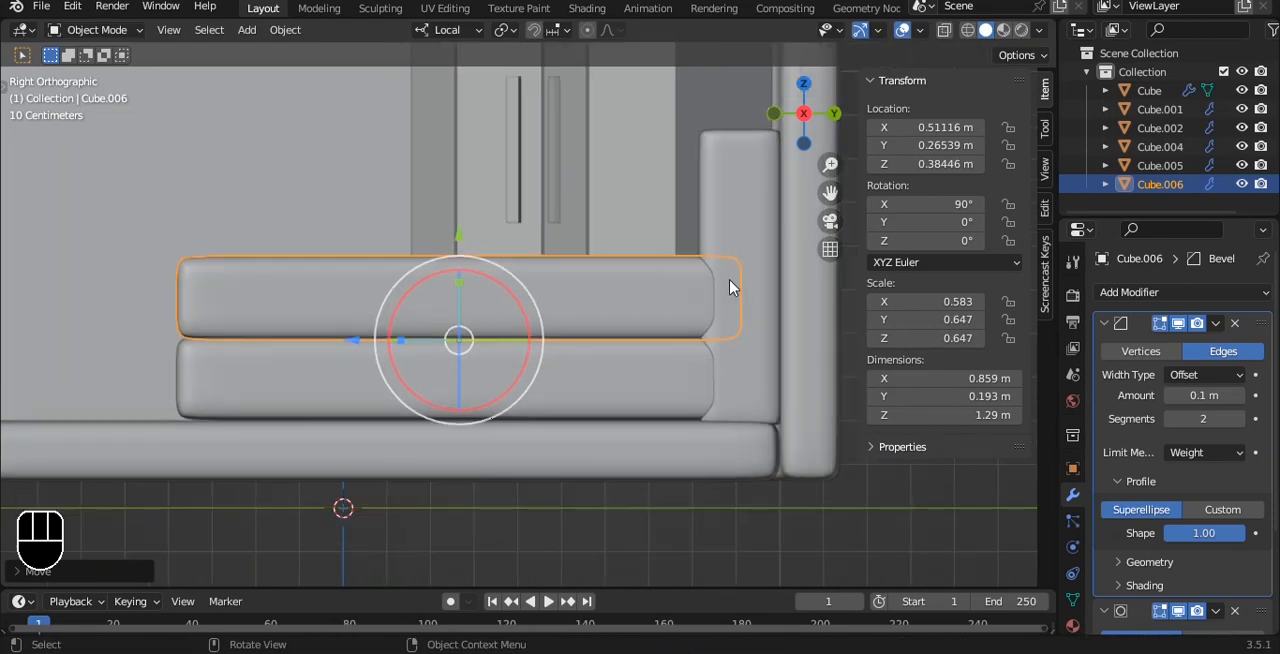
# - Shrink the upper copy to scales of about 0.21 along Z and 0.36 along X to make a pillow block
pyautogui.press('s')
pyautogui.press('z')
pyautogui.click(538, 291)
pyautogui.keyDown('alt'); pyautogui.moveTo(538, 291); pyautogui.dragTo(726, 451); pyautogui.keyUp('alt')
pyautogui.press('s')
pyautogui.press('x')
pyautogui.click(590, 411)
pyautogui.keyDown('alt'); pyautogui.moveTo(590, 411); pyautogui.dragTo(517, 228); pyautogui.keyUp('alt')
# - Raise the bed base's top face to a local height of about 0.38 m
pyautogui.scroll(2, 517, 228)
pyautogui.click(531, 380)
pyautogui.press('Tab')
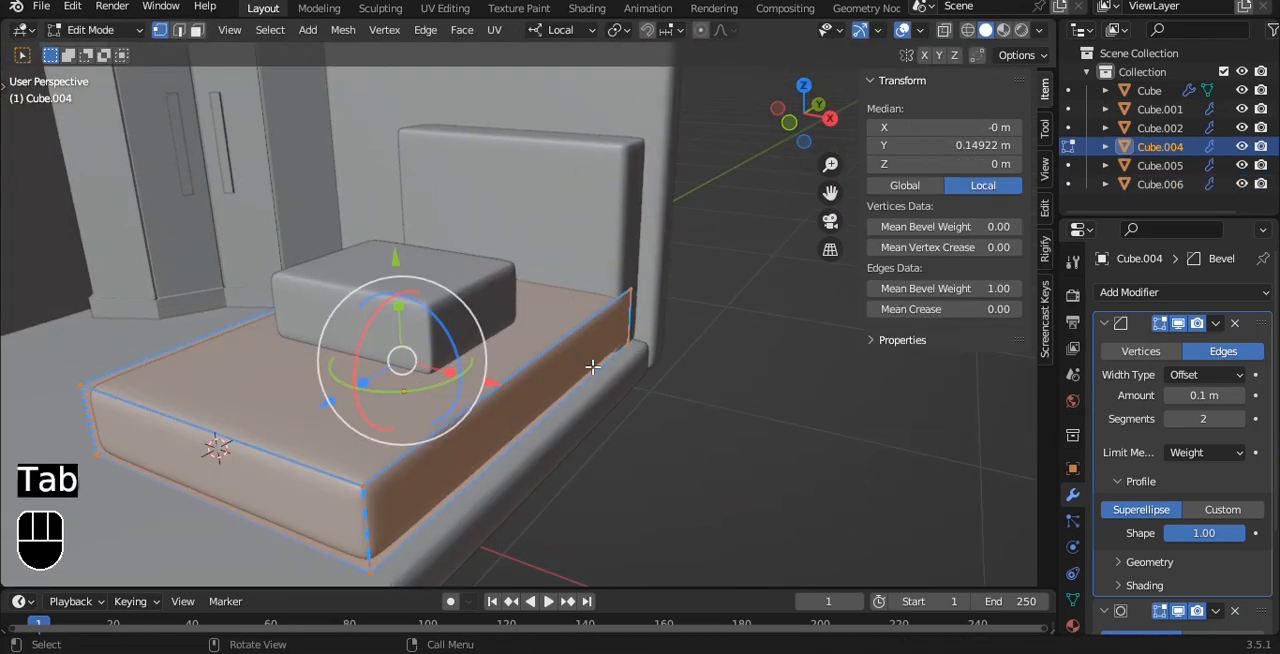
pyautogui.press('3')
pyautogui.click(352, 391)
pyautogui.moveTo(394, 216)
pyautogui.mouseDown()
pyautogui.moveTo(394, 184)
pyautogui.moveTo(392, 198)
pyautogui.mouseUp()
pyautogui.keyDown('shift'); pyautogui.moveTo(372, 485); pyautogui.dragTo(413, 357, button='middle'); pyautogui.keyUp('shift')
# - Cut a centred edge loop around the bed base's sides and bevel it into a narrow strip
pyautogui.hotkey('ctrl', 'r')
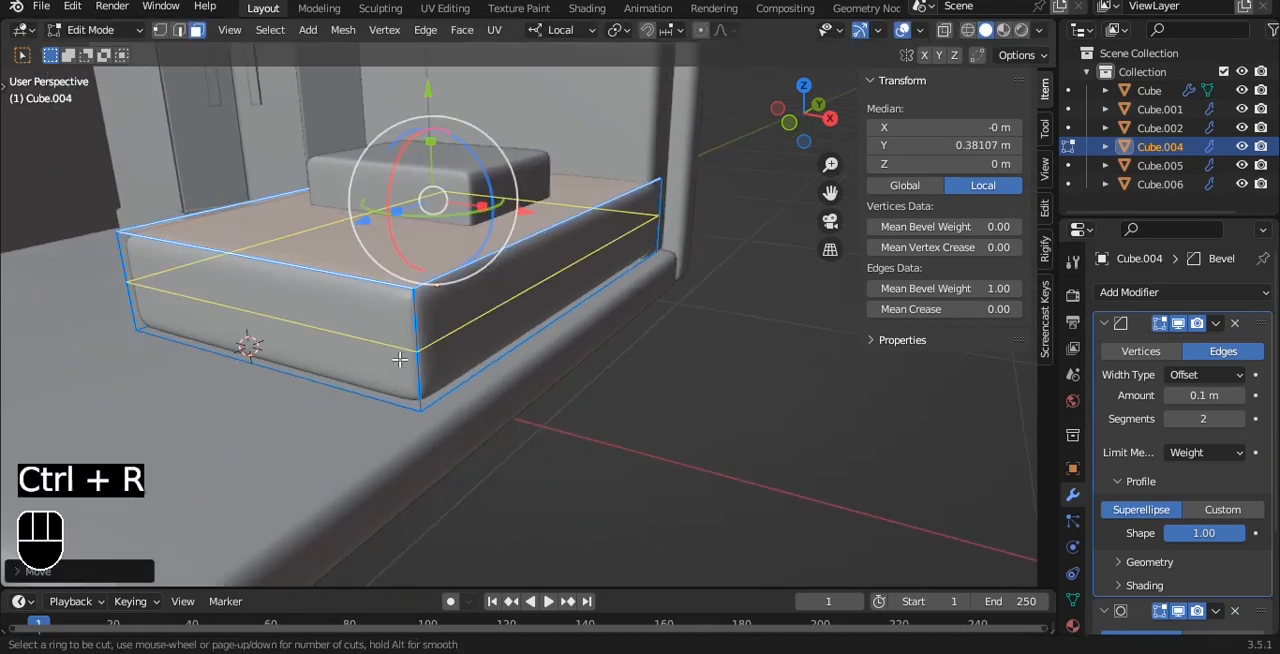
pyautogui.click(400, 360)
pyautogui.rightClick(400, 360)
pyautogui.scroll(5, 526, 303)
pyautogui.hotkey('ctrl', 'b')
pyautogui.click(534, 303)
# - Select the strip's face loop, try extruding it inward along its normals by about 0.025 m, and undo the extrusion
pyautogui.press('3')
pyautogui.keyDown('alt'); pyautogui.click(229, 397); pyautogui.keyUp('alt')
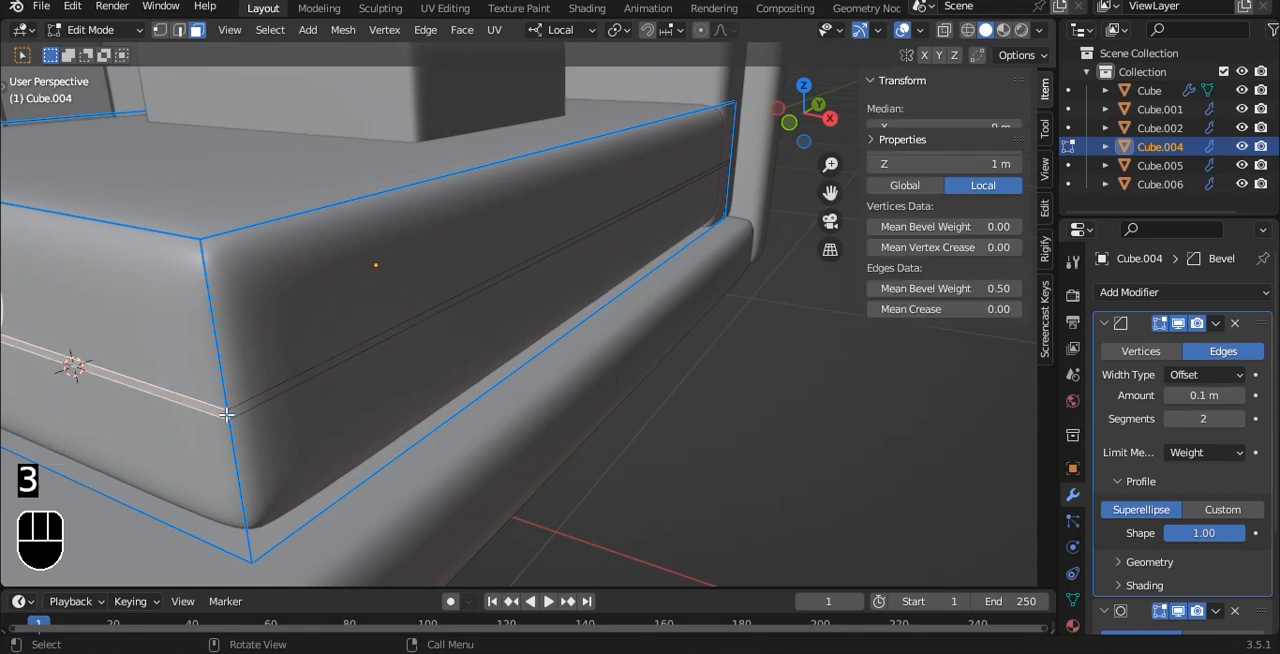
pyautogui.hotkey('alt', 'e')
pyautogui.click(547, 320)
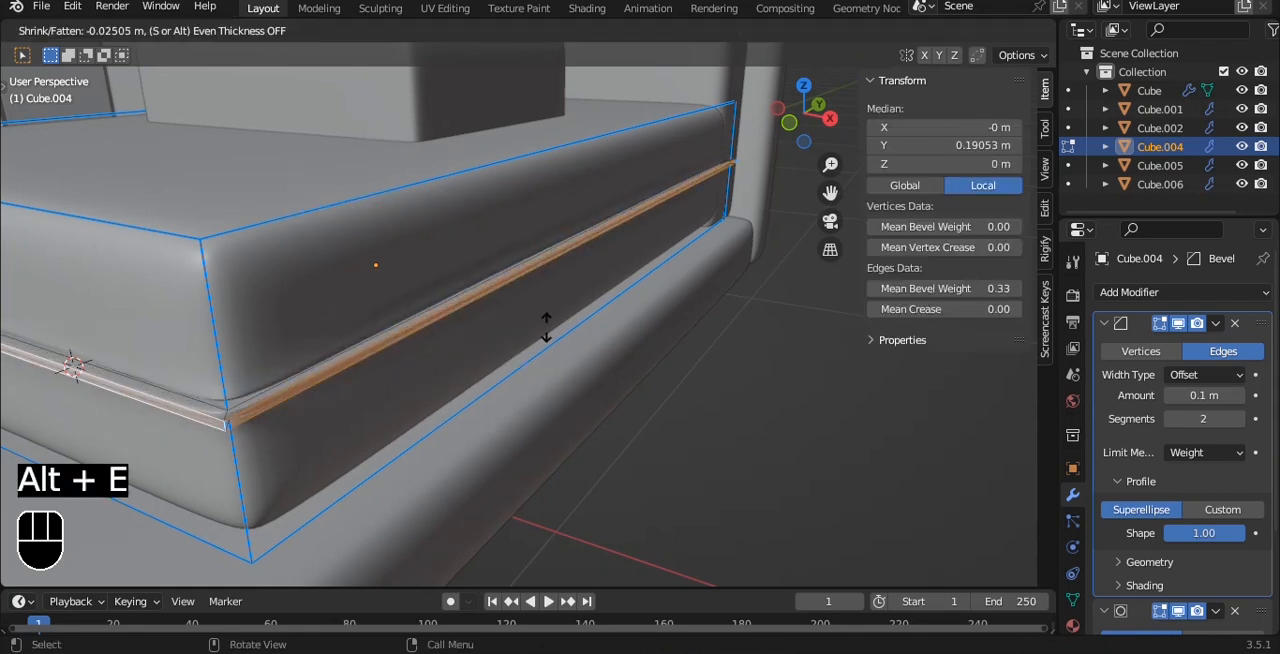
pyautogui.keyDown('alt'); pyautogui.moveTo(549, 313); pyautogui.dragTo(550, 271); pyautogui.keyUp('alt')
pyautogui.hotkey('ctrl', 'z')
pyautogui.hotkey('ctrl', 'z')
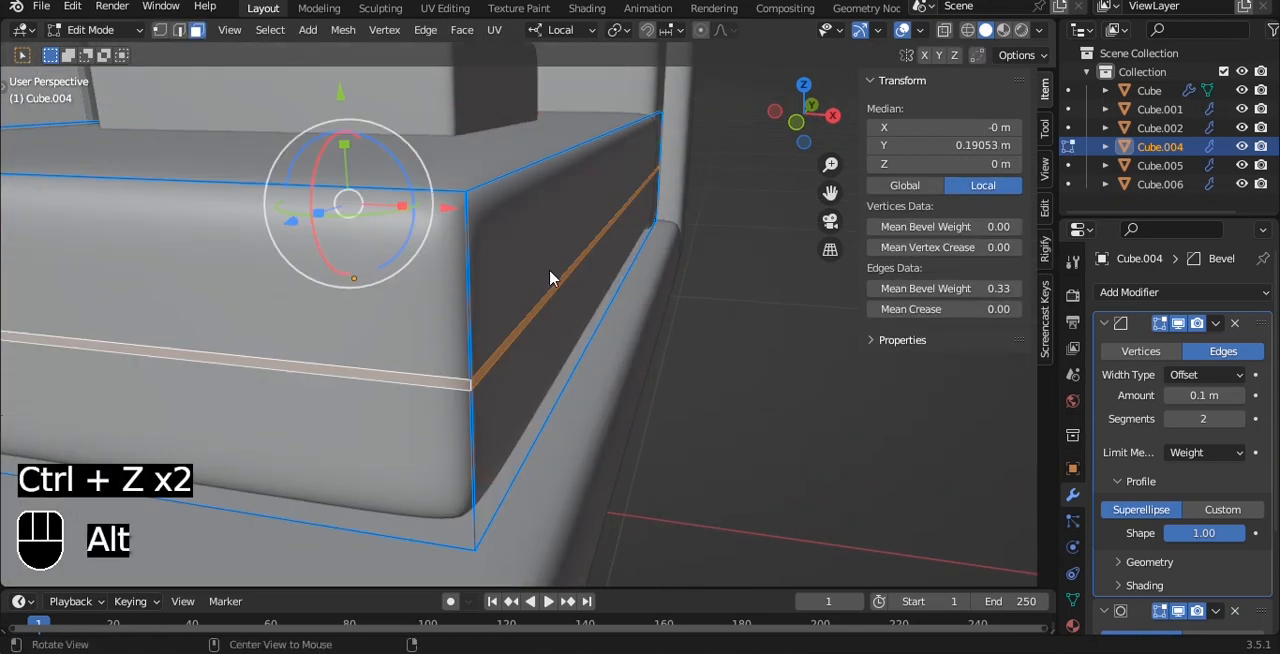
# - Try extruding the strip's faces along their normals once more, inspect the groove and undo it
pyautogui.hotkey('alt', 'e')
pyautogui.click(549, 276)
pyautogui.click(549, 265)
pyautogui.press('Tab')
pyautogui.moveTo(549, 265)
pyautogui.keyDown('alt'); pyautogui.mouseDown()
pyautogui.moveTo(506, 289)
pyautogui.moveTo(517, 240)
pyautogui.moveTo(470, 202)
pyautogui.moveTo(551, 271)
pyautogui.mouseUp(); pyautogui.keyUp('alt')
pyautogui.hotkey('ctrl', 'z')
pyautogui.hotkey('ctrl', 'z')
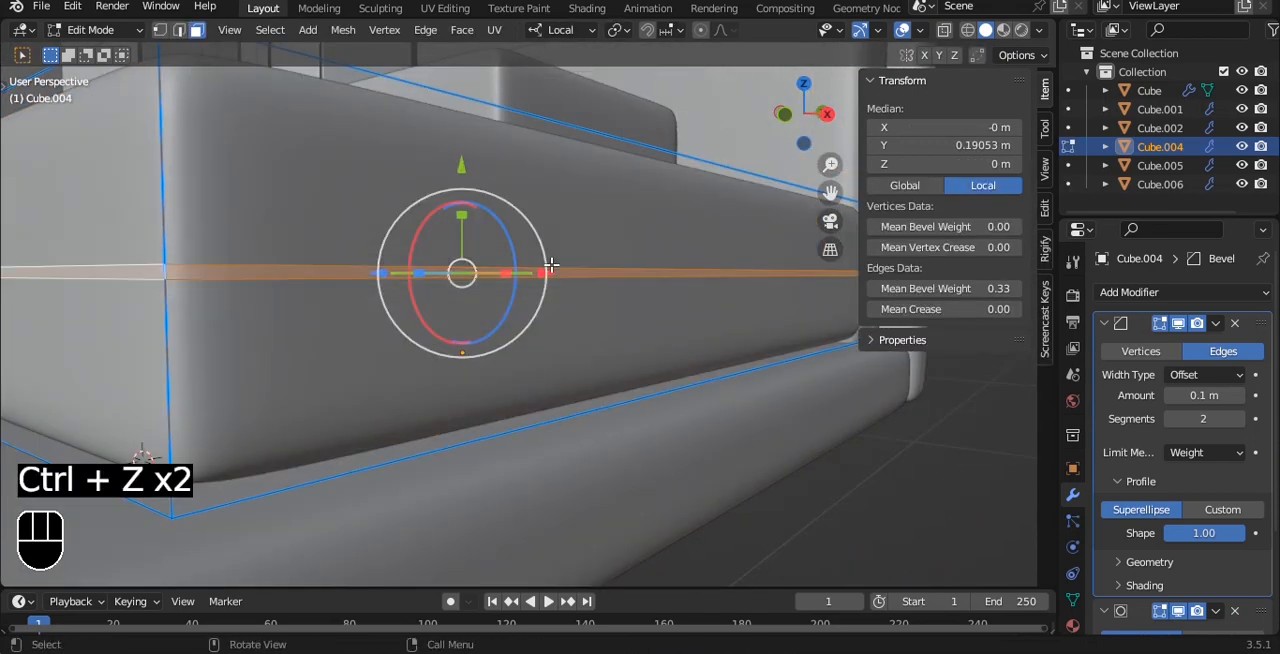
# - Extrude the strip's faces inward along their normals by about 0.02 m to form a groove around the bed base
pyautogui.hotkey('alt', 'e')
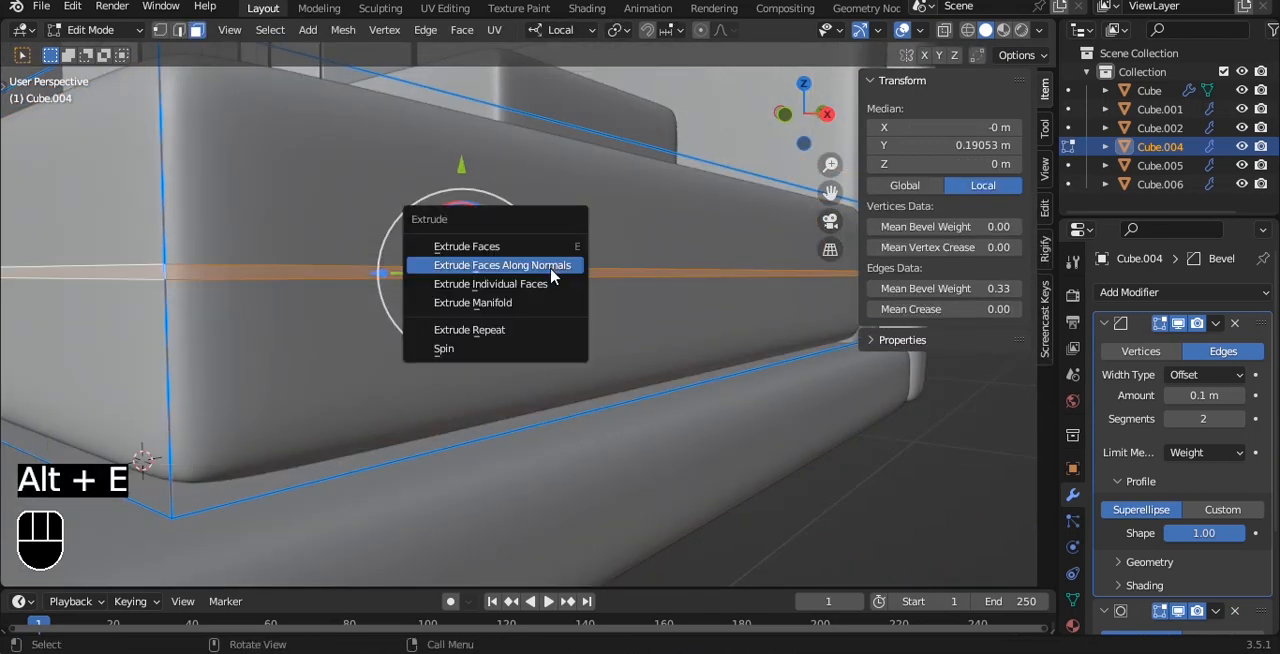
pyautogui.click(549, 265)
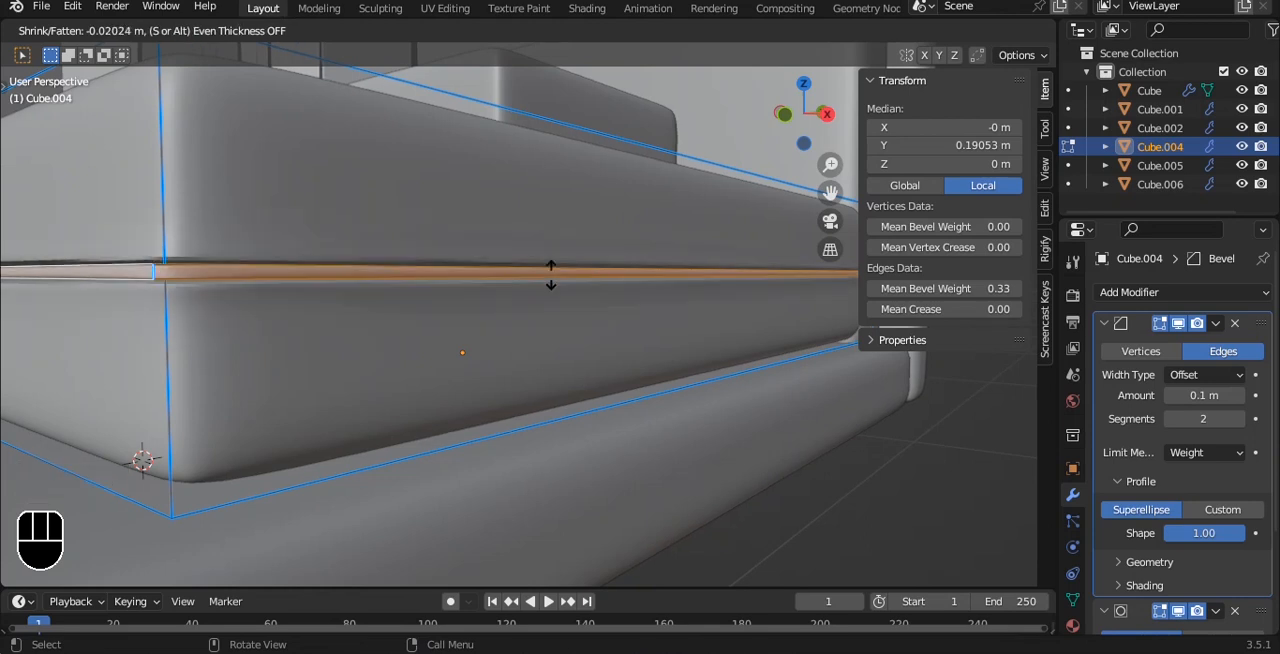
pyautogui.click(551, 270)
pyautogui.press('Tab')
pyautogui.scroll(-5, 551, 271)
pyautogui.moveTo(551, 271)
pyautogui.keyDown('alt'); pyautogui.mouseDown()
pyautogui.moveTo(566, 343)
pyautogui.moveTo(484, 262)
pyautogui.moveTo(546, 283)
pyautogui.mouseUp(); pyautogui.keyUp('alt')
pyautogui.click(527, 296)
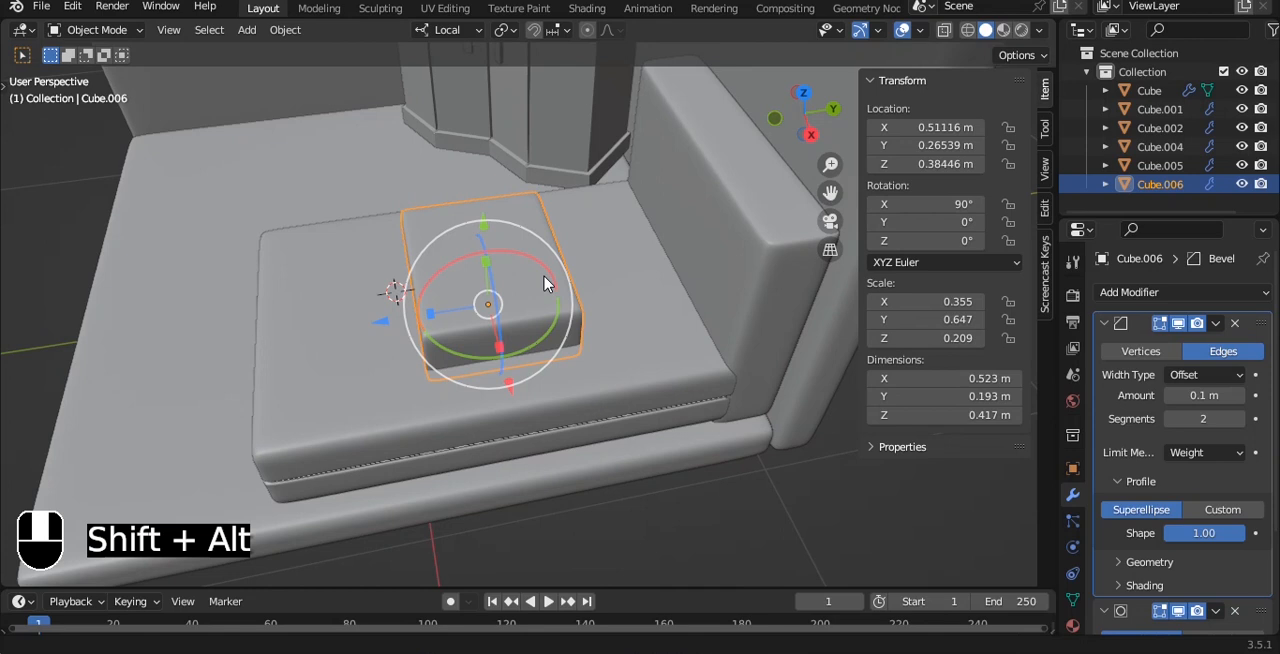
# - Undo the groove, the bevelled strip and the horizontal edge loop on the bed base
pyautogui.hotkey('ctrl', 'z')
pyautogui.hotkey('ctrl', 'z')
pyautogui.hotkey('ctrl', 'z')
pyautogui.hotkey('ctrl', 'z')
pyautogui.hotkey('ctrl', 'z')
pyautogui.hotkey('ctrl', 'z')
pyautogui.hotkey('ctrl', 'z')
pyautogui.hotkey('ctrl', 'z')
pyautogui.hotkey('ctrl', 'z')
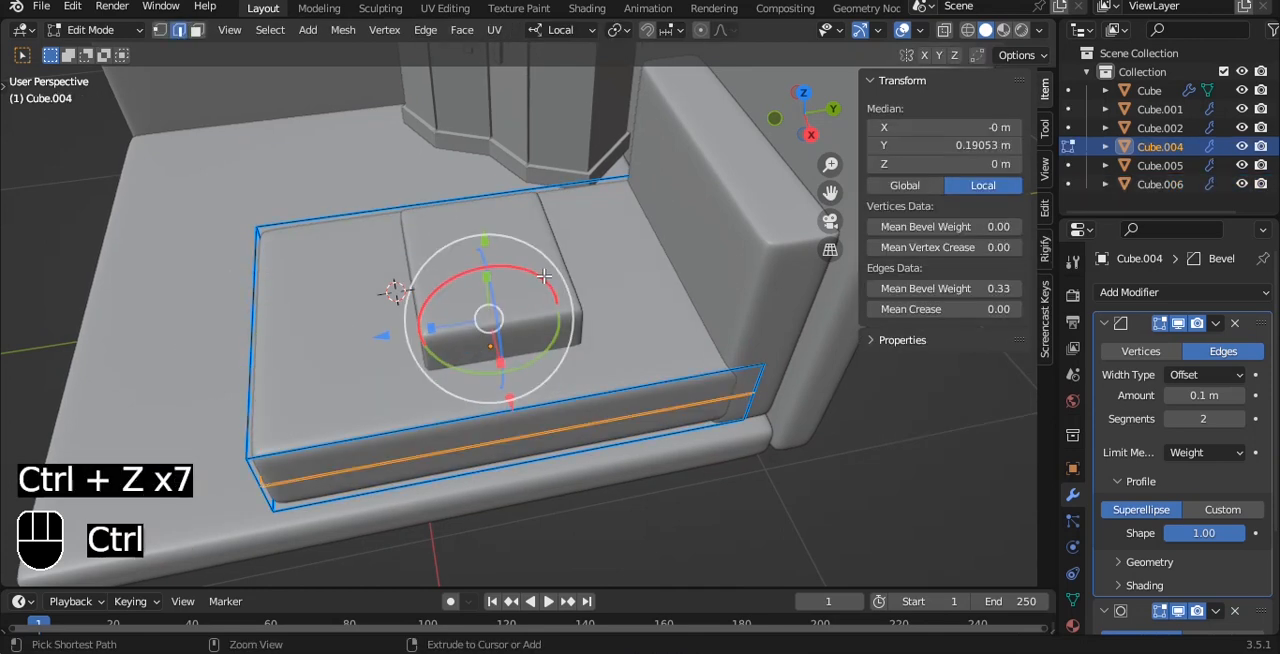
# - Add a crosswise edge loop to the bed base, slid about 0.43 toward the headboard
pyautogui.hotkey('ctrl', 'r')
pyautogui.click(640, 385)
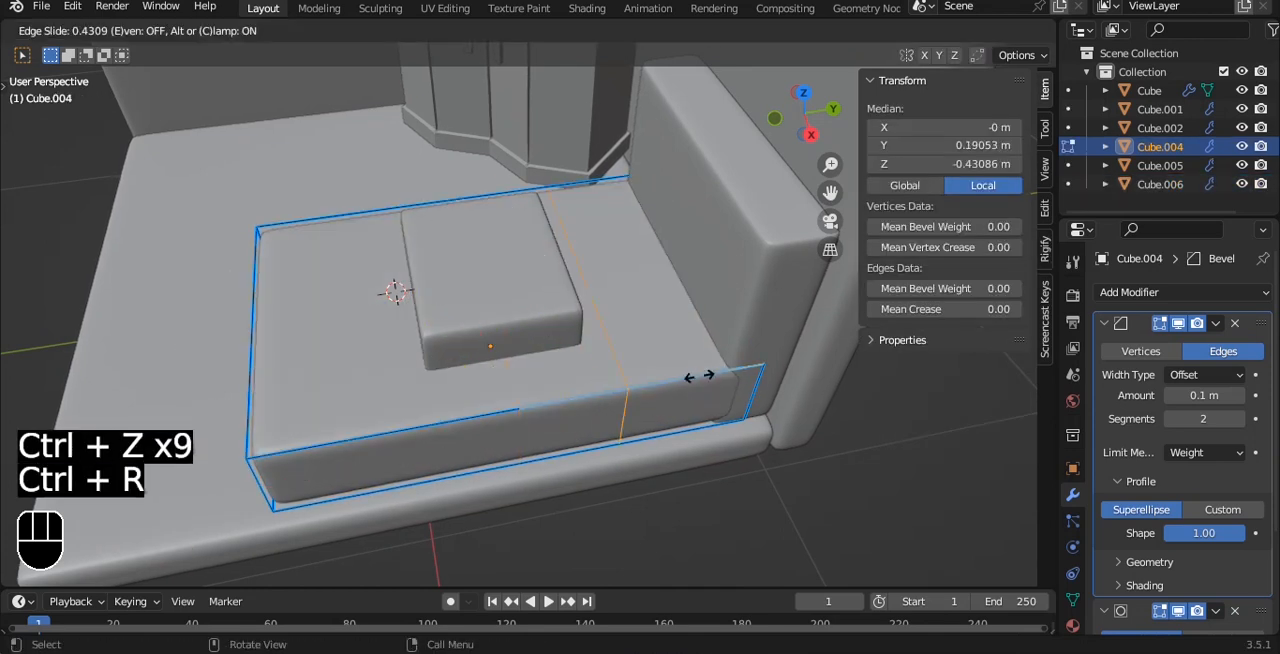
pyautogui.click(697, 376)
# - Duplicate the bed base's top, side and foot faces in front of the new loop and separate them into their own blanket object
pyautogui.press('3')
pyautogui.click(500, 523)
pyautogui.keyDown('alt'); pyautogui.moveTo(500, 523); pyautogui.dragTo(470, 314); pyautogui.keyUp('alt')
pyautogui.keyDown('shift'); pyautogui.click(370, 430); pyautogui.keyUp('shift')
pyautogui.keyDown('alt'); pyautogui.moveTo(329, 397); pyautogui.dragTo(450, 400); pyautogui.keyUp('alt')
pyautogui.keyDown('shift'); pyautogui.click(450, 414); pyautogui.keyUp('shift')
pyautogui.keyDown('shift'); pyautogui.click(702, 312); pyautogui.keyUp('shift')
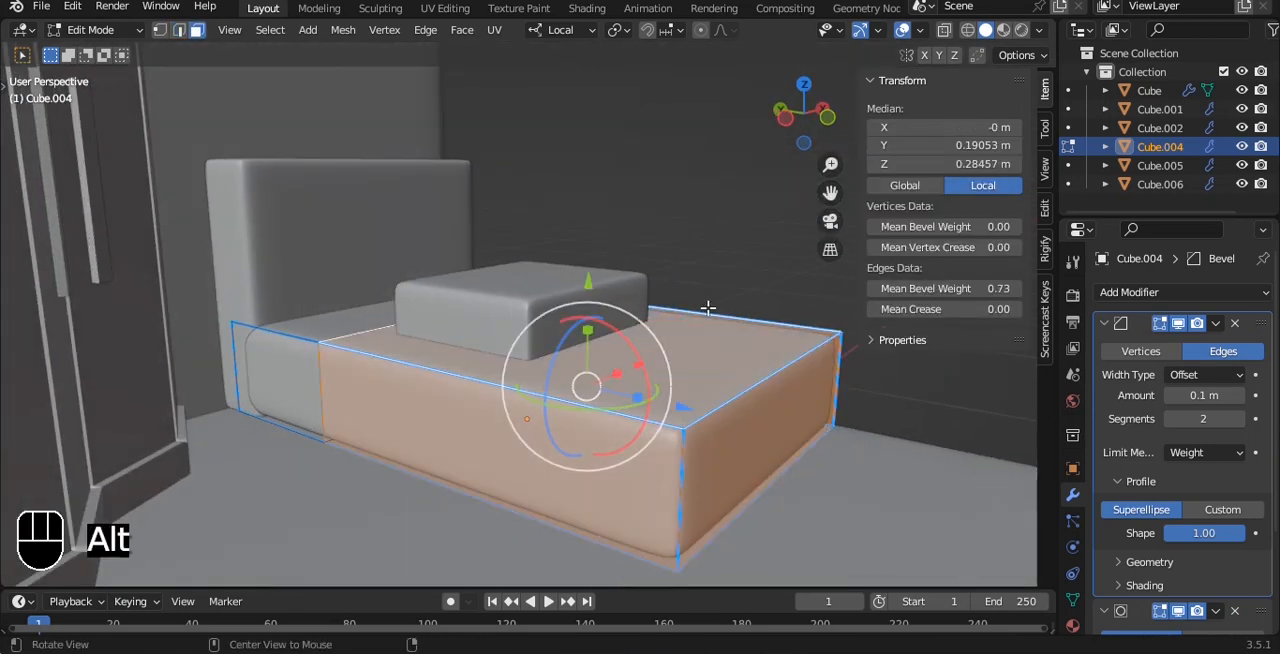
pyautogui.keyDown('alt'); pyautogui.moveTo(708, 306); pyautogui.dragTo(575, 347); pyautogui.keyUp('alt')
pyautogui.hotkey('shift', 'd')
pyautogui.rightClick(514, 217)
pyautogui.press('p')
pyautogui.click(609, 306)
pyautogui.press('Tab')
# - Save the file and remove the Bevel modifier from the separated blanket object
pyautogui.keyDown('alt'); pyautogui.moveTo(690, 376); pyautogui.dragTo(586, 363); pyautogui.keyUp('alt')
pyautogui.hotkey('ctrl', 's')
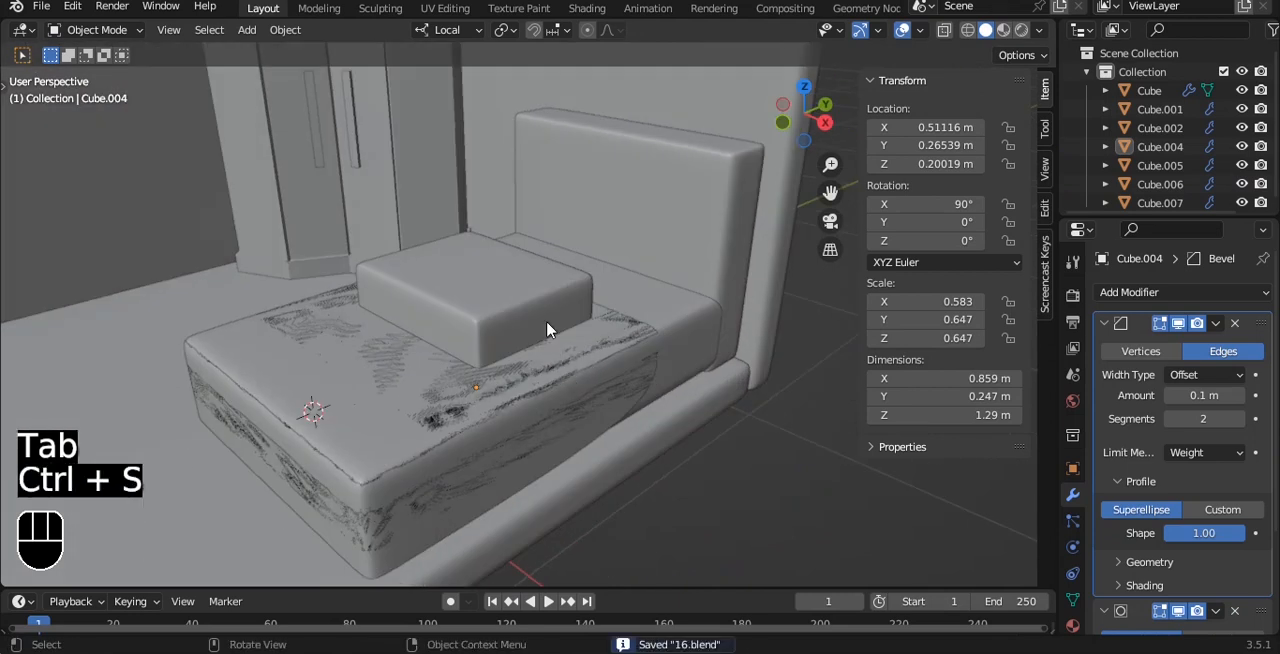
pyautogui.click(545, 317)
pyautogui.keyDown('alt'); pyautogui.moveTo(545, 317); pyautogui.dragTo(536, 364); pyautogui.keyUp('alt')
pyautogui.click(536, 364)
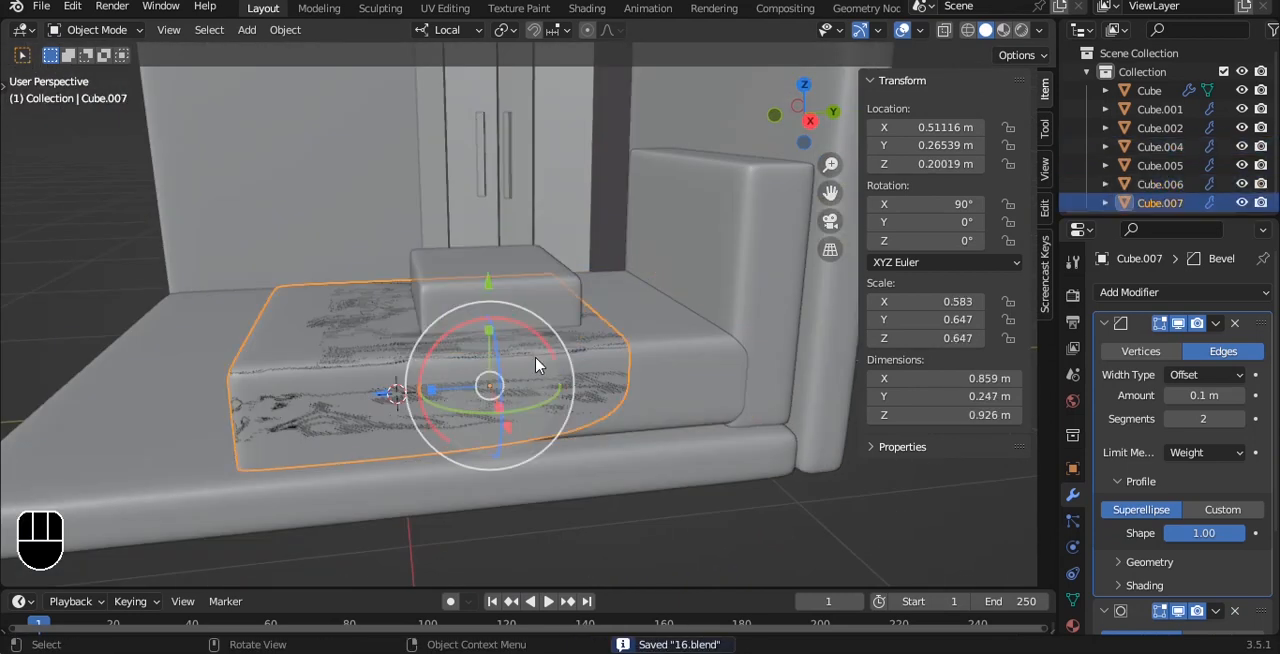
pyautogui.keyDown('alt'); pyautogui.moveTo(557, 363); pyautogui.dragTo(592, 376); pyautogui.keyUp('alt')
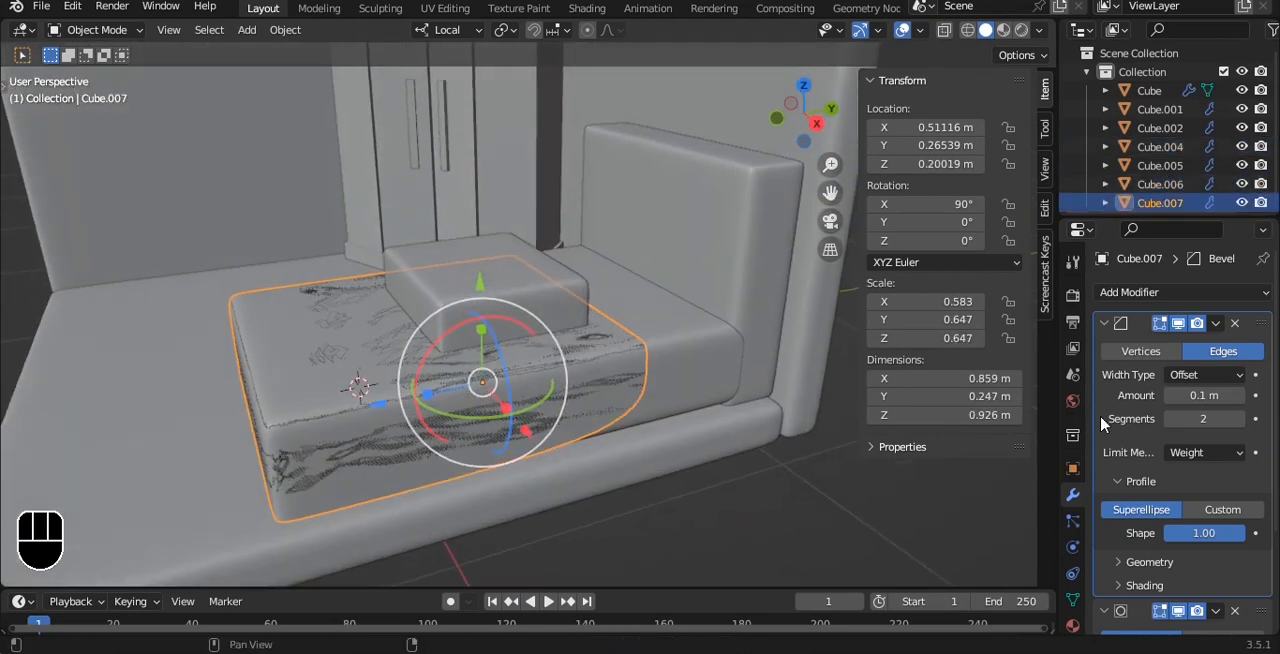
pyautogui.click(1236, 323)
# - Add a Solidify modifier with 0.1 m thickness to the blanket and place it before the Subdivision modifier
pyautogui.keyDown('alt'); pyautogui.moveTo(720, 429); pyautogui.dragTo(487, 322); pyautogui.keyUp('alt')
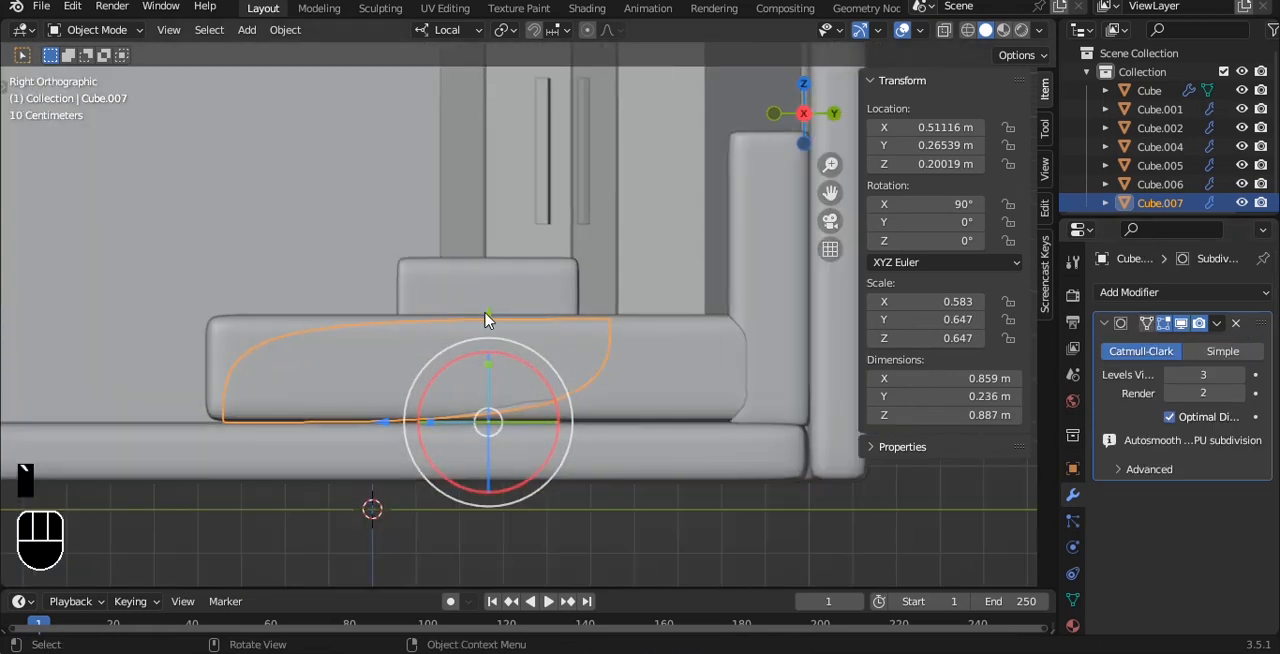
pyautogui.click(1172, 292)
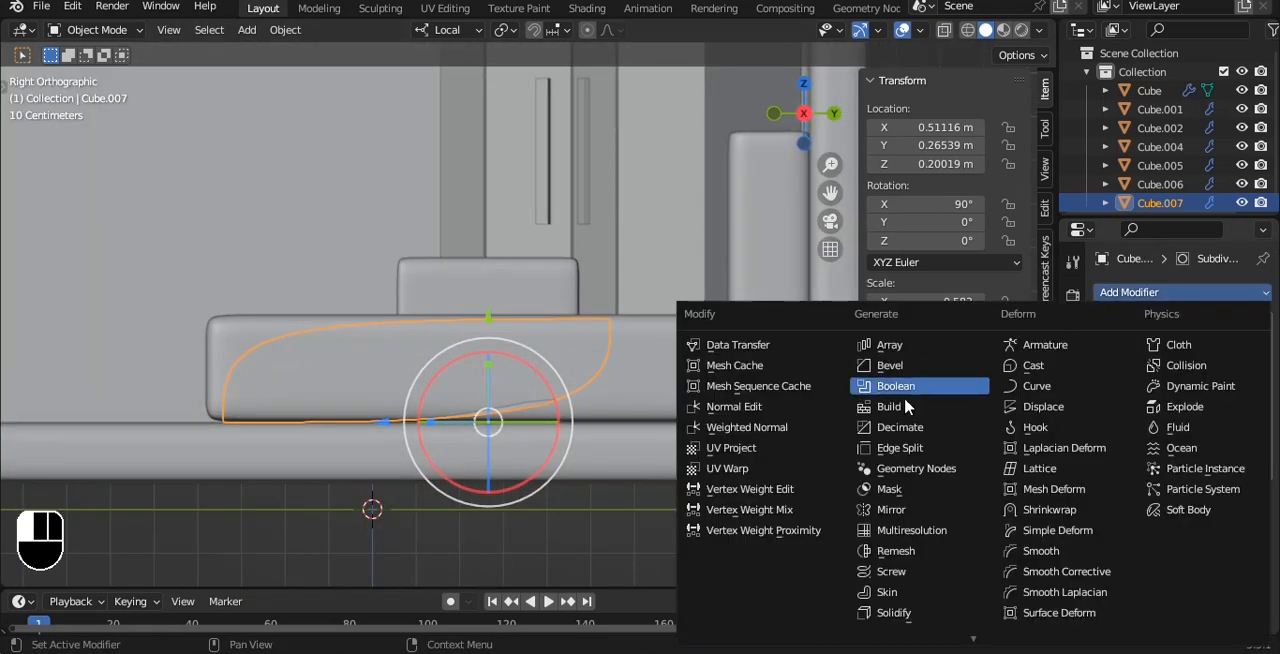
pyautogui.click(880, 606)
pyautogui.scroll(1, 591, 371)
pyautogui.moveTo(1203, 546)
pyautogui.mouseDown()
pyautogui.moveTo(1240, 546)
pyautogui.moveTo(1212, 546)
pyautogui.mouseUp()
pyautogui.click(1217, 494)
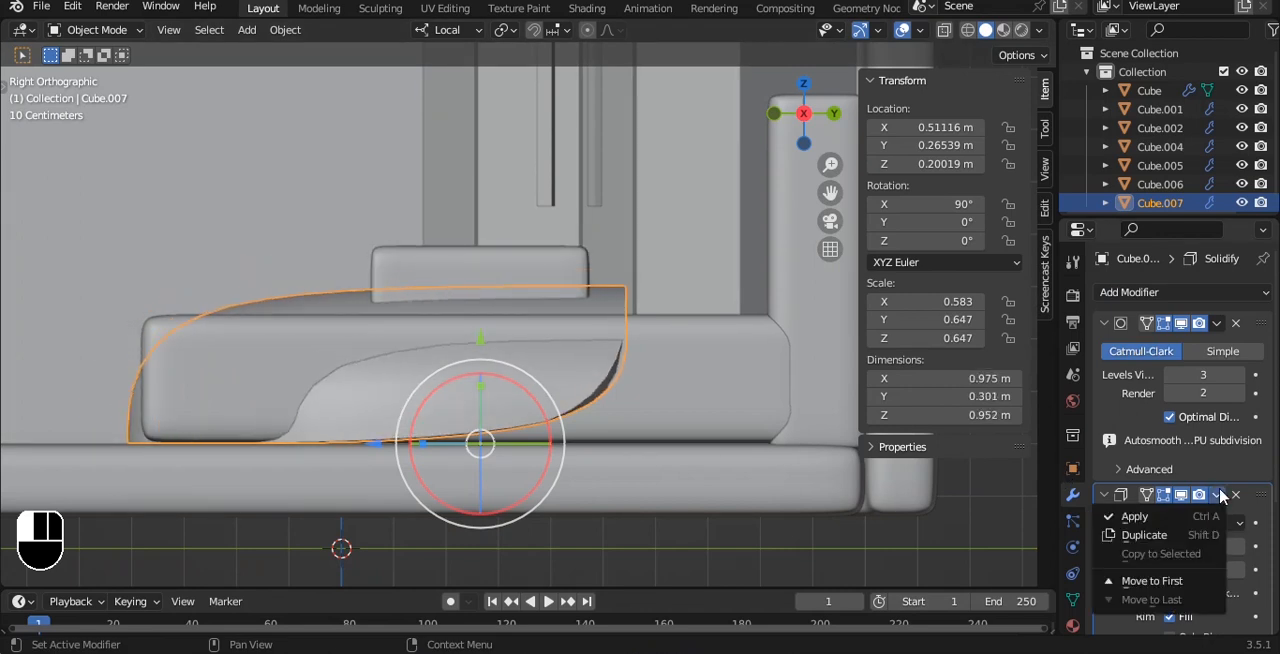
pyautogui.click(1160, 581)
# - Add a crosswise edge loop to the blanket, slid about 0.81 toward its foot end
pyautogui.press('Tab')
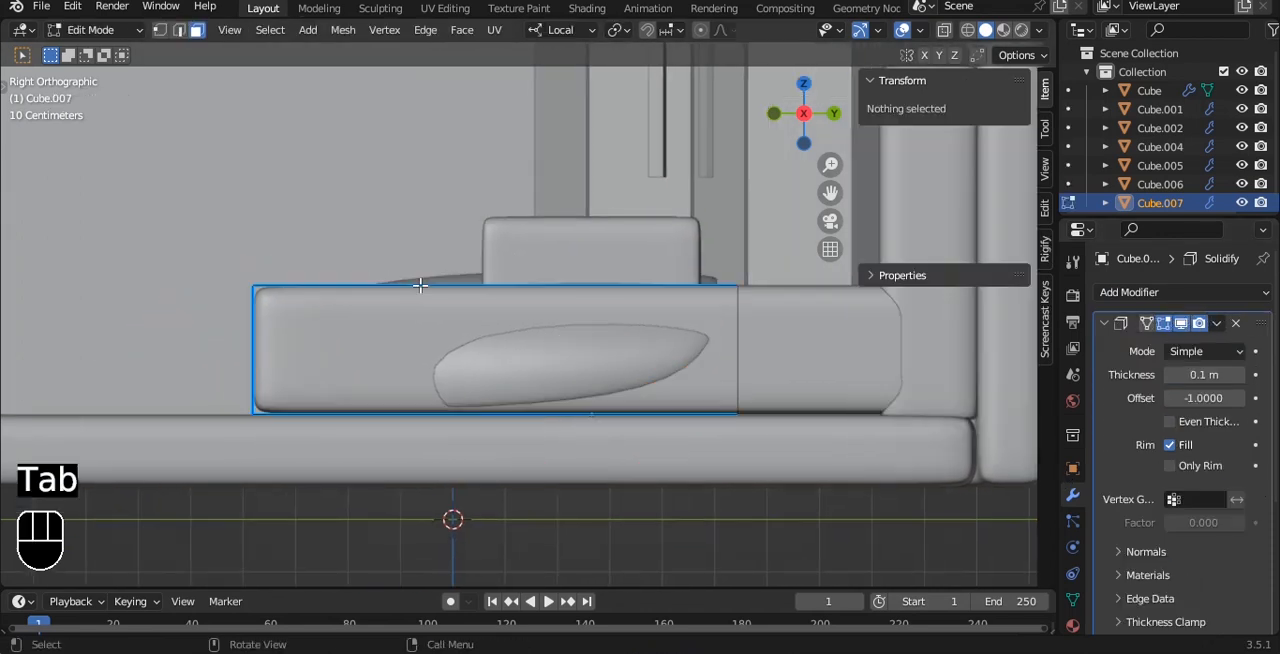
pyautogui.hotkey('ctrl', 'r')
pyautogui.click(494, 300)
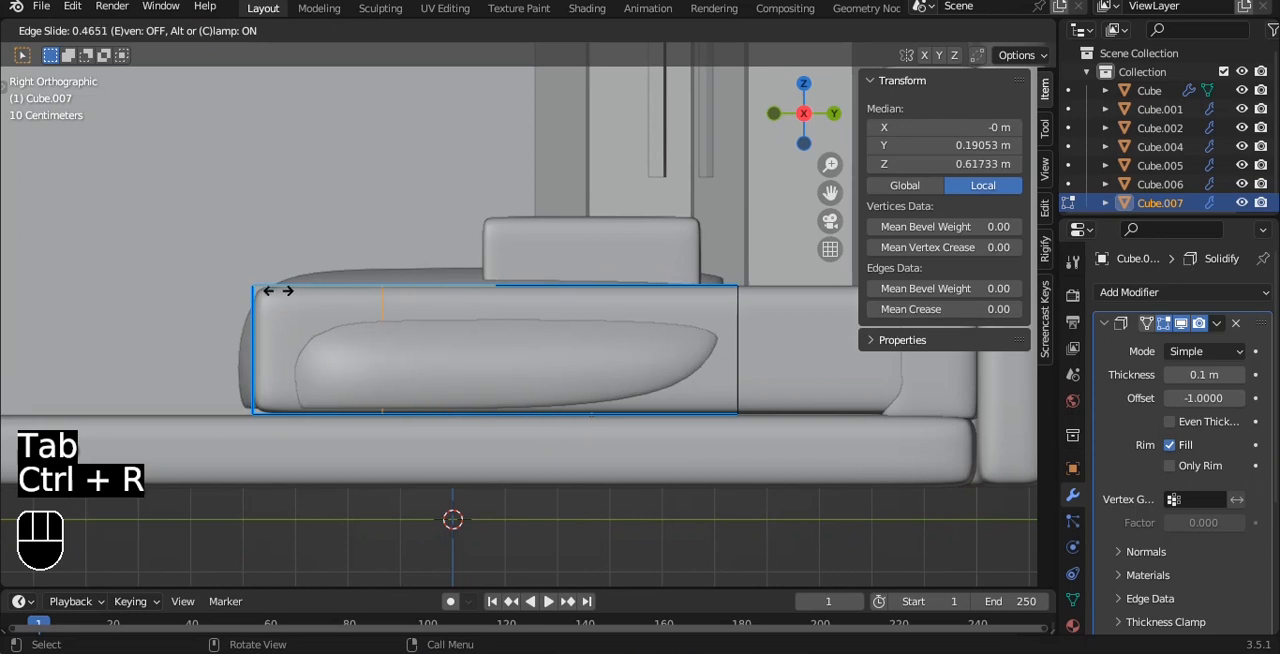
pyautogui.click(194, 295)
pyautogui.keyDown('alt'); pyautogui.moveTo(430, 268); pyautogui.dragTo(602, 362, button='middle'); pyautogui.keyUp('alt')
pyautogui.keyDown('alt'); pyautogui.keyDown('shift'); pyautogui.moveTo(602, 362); pyautogui.dragTo(591, 252, button='middle'); pyautogui.keyUp('shift'); pyautogui.keyUp('alt')
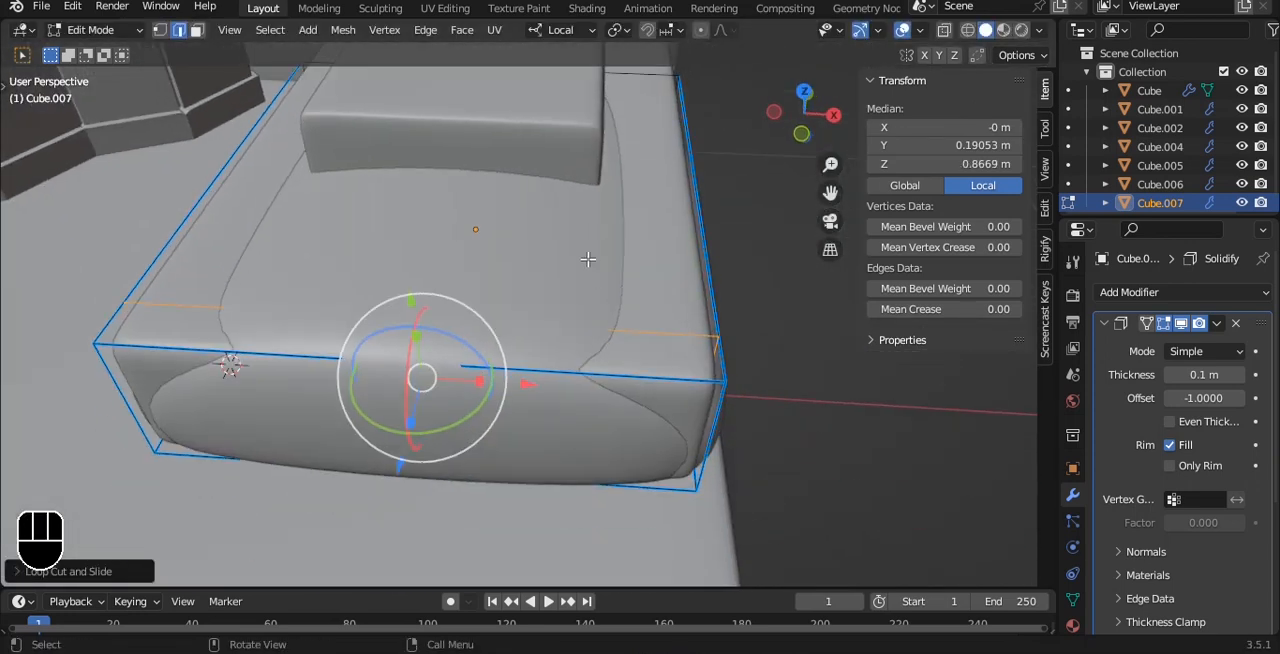
# - Try a lengthwise edge loop near one side of the blanket and undo it
pyautogui.hotkey('ctrl', 'r')
pyautogui.click(509, 374)
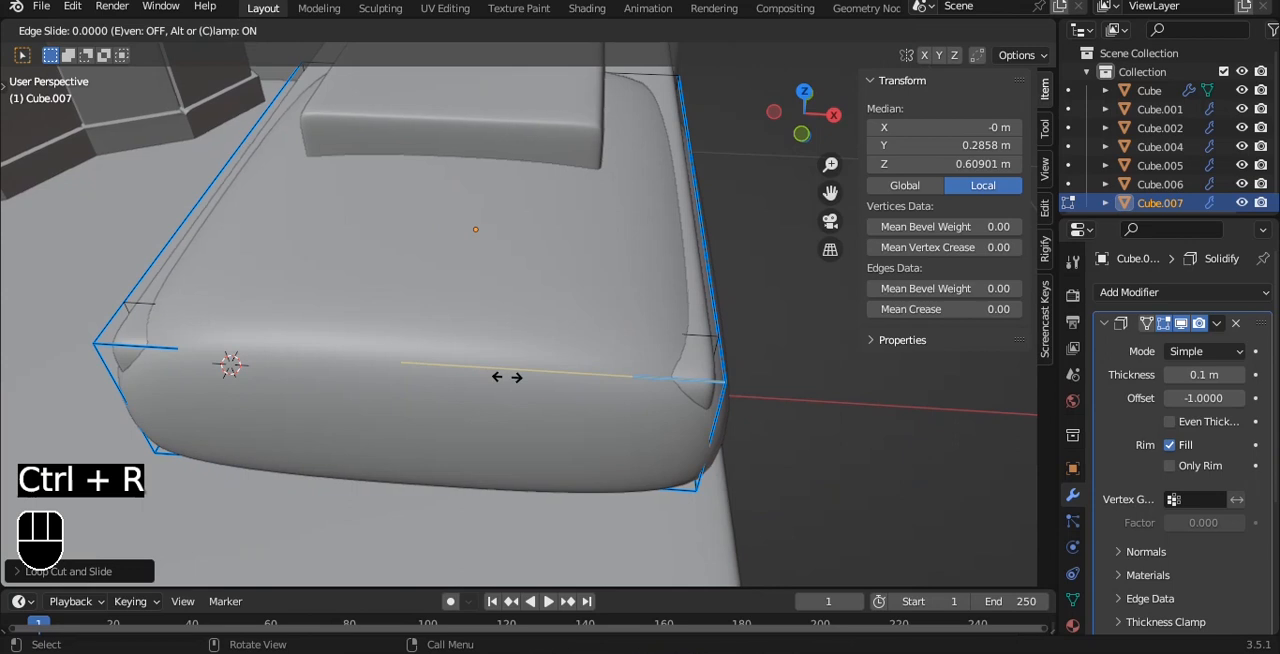
pyautogui.click(674, 379)
pyautogui.hotkey('alt', 'z')
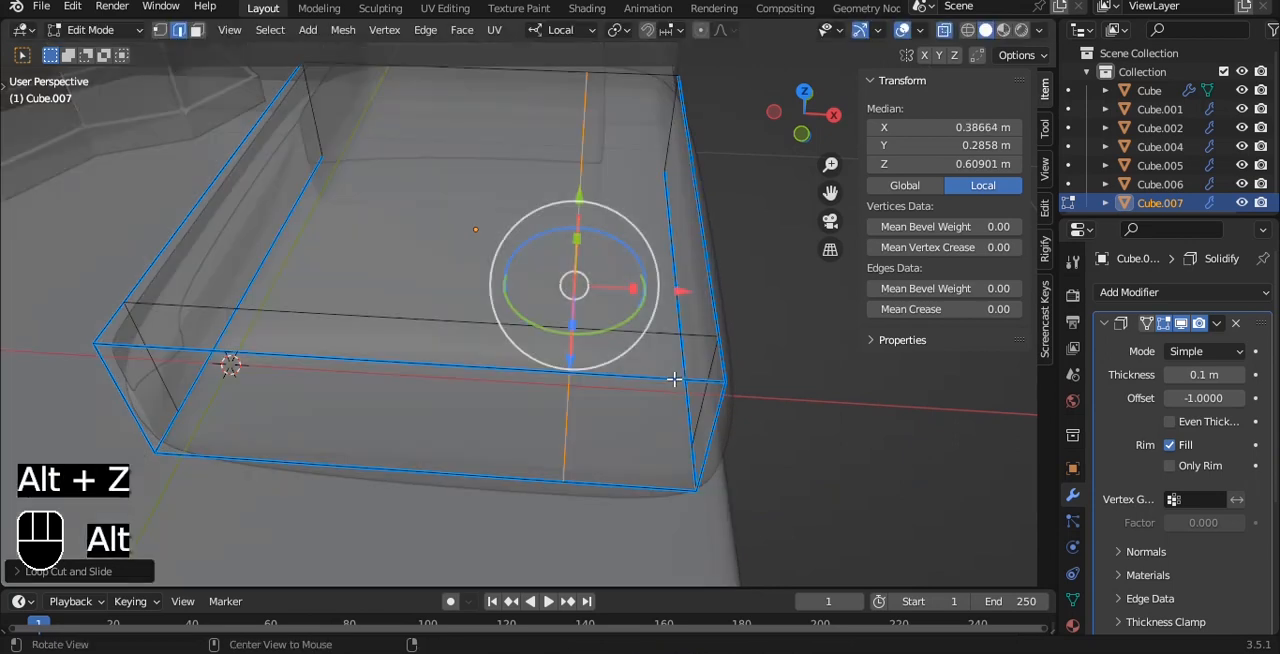
pyautogui.hotkey('ctrl', 'z')
pyautogui.hotkey('ctrl', 'alt', 'z')
# - Add two lengthwise edge loops to the blanket, one toward each long side, using X-ray view
pyautogui.hotkey('ctrl', 'r')
pyautogui.click(655, 375)
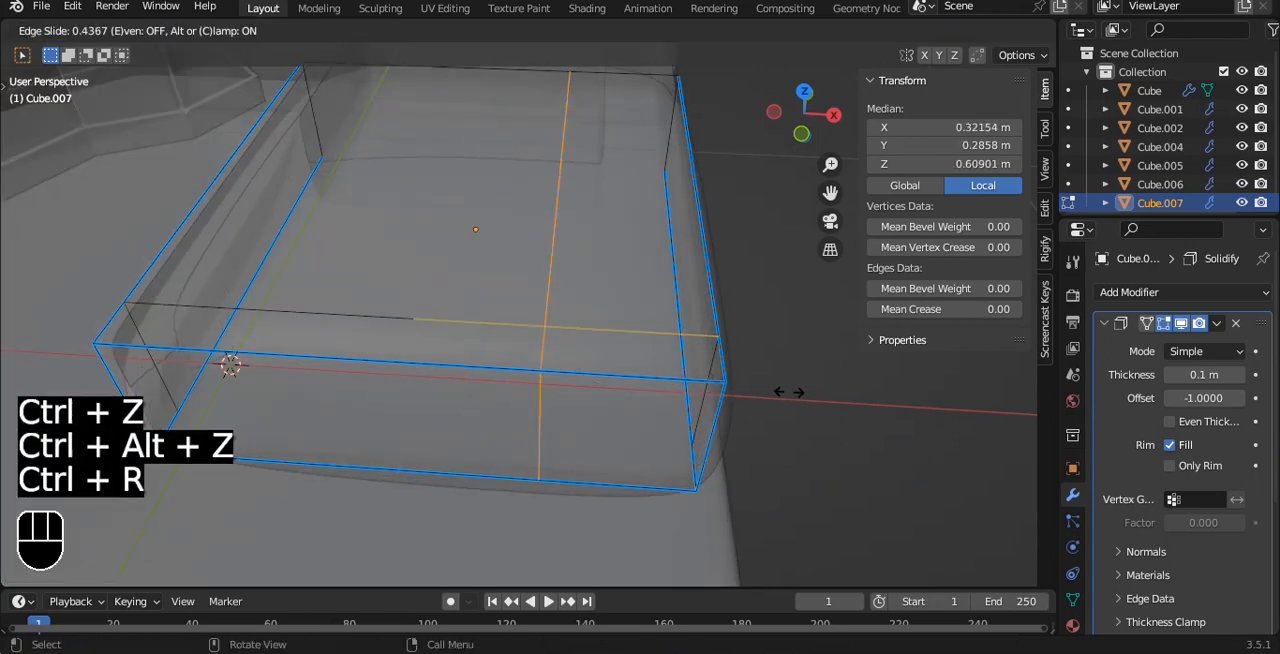
pyautogui.click(834, 394)
pyautogui.hotkey('ctrl', 'r')
pyautogui.click(439, 352)
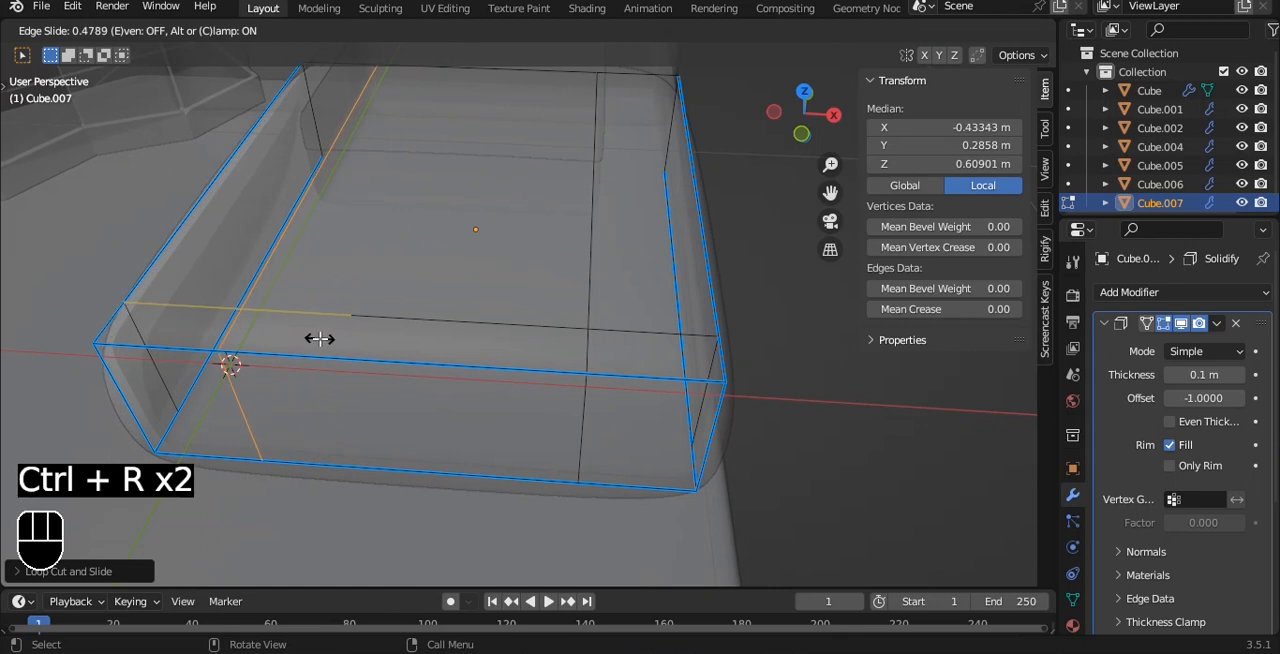
pyautogui.click(319, 339)
pyautogui.press('Tab')
pyautogui.hotkey('alt', 'z')
# - Select the blanket's vertices along its headboard end in top view and scale them up by about 1.03
pyautogui.click(763, 320)
pyautogui.keyDown('alt'); pyautogui.moveTo(763, 320); pyautogui.dragTo(528, 245, button='middle'); pyautogui.keyUp('alt')
pyautogui.keyDown('alt'); pyautogui.keyDown('shift'); pyautogui.moveTo(528, 245); pyautogui.dragTo(394, 363, button='middle'); pyautogui.keyUp('shift'); pyautogui.keyUp('alt')
pyautogui.click(394, 363)
pyautogui.press('Tab')
pyautogui.moveTo(518, 349); pyautogui.dragTo(525, 343, button='middle')
pyautogui.press('KP_7')
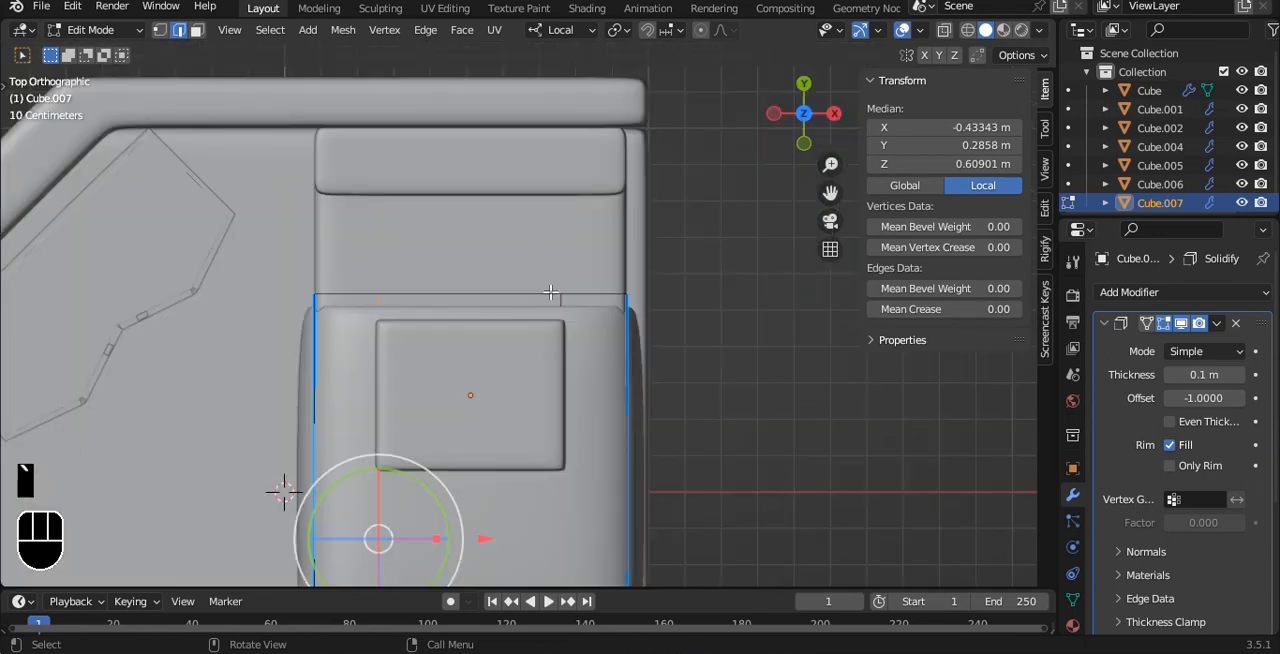
pyautogui.hotkey('alt', 'z')
pyautogui.moveTo(237, 240); pyautogui.dragTo(708, 306)
pyautogui.hotkey('alt', 'z')
pyautogui.press('s')
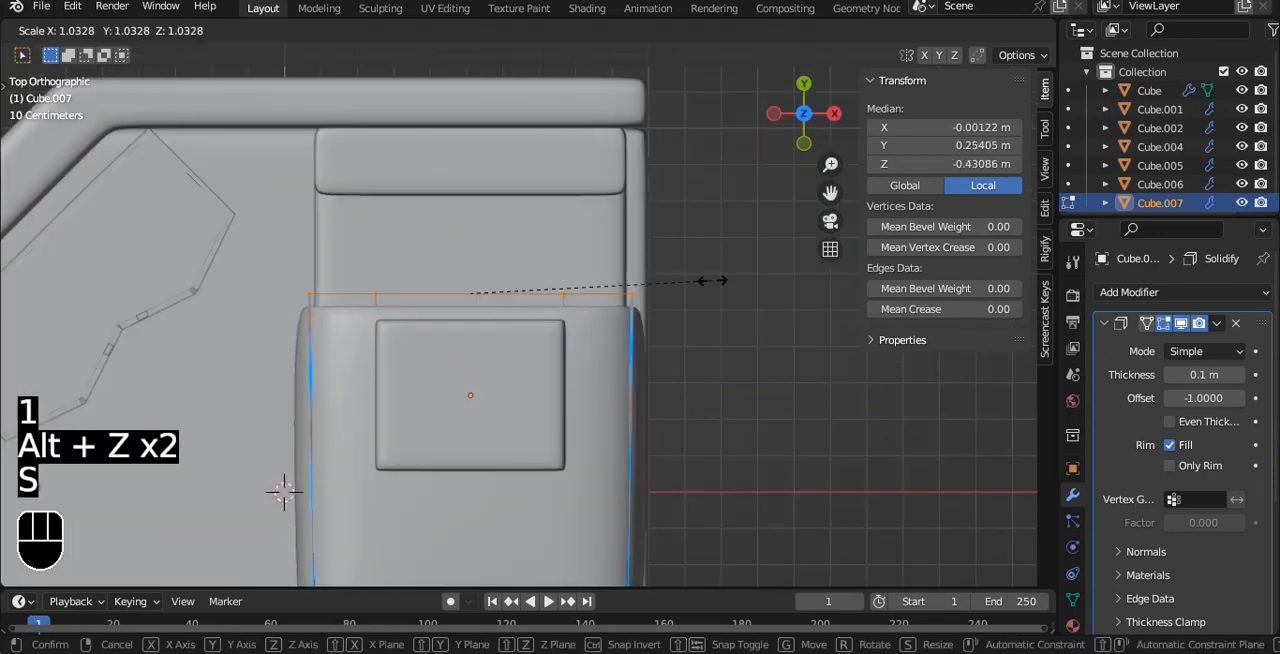
pyautogui.click(712, 281)
# - Move the blanket's end vertices toward the headboard, to a local Z of about -0.618 m
pyautogui.moveTo(468, 400); pyautogui.dragTo(471, 352)
pyautogui.moveTo(600, 372); pyautogui.dragTo(515, 243, button='middle')
pyautogui.scroll(2, 515, 243)
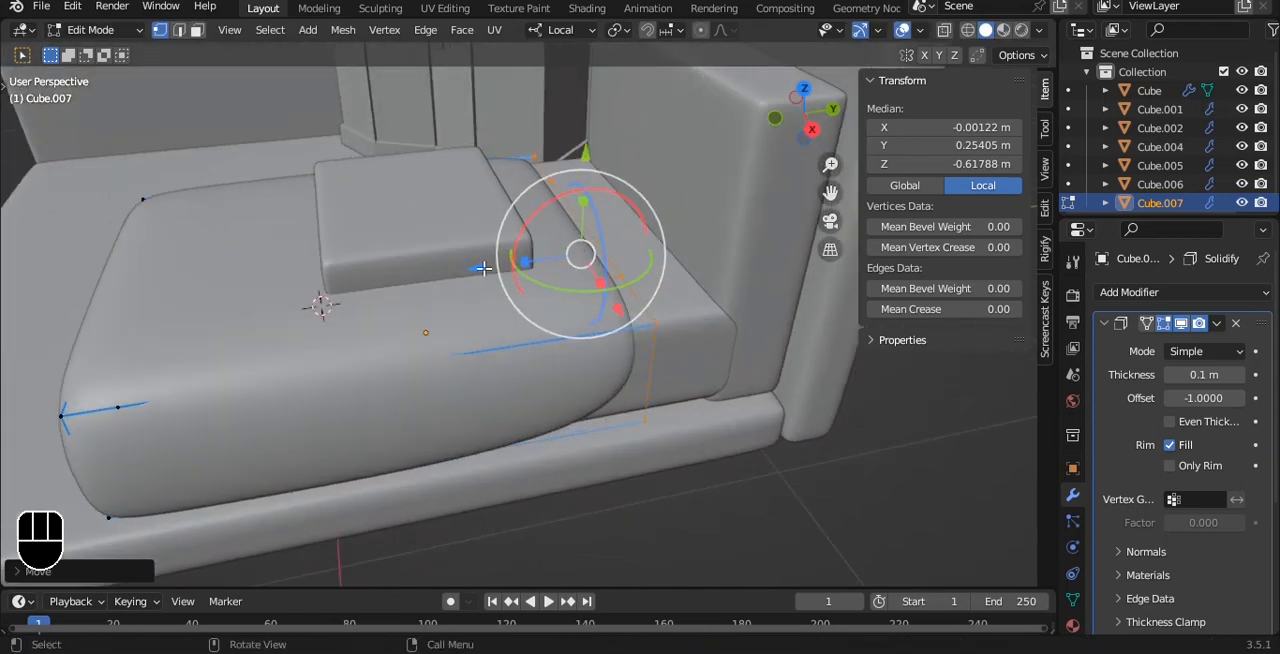
pyautogui.keyDown('alt'); pyautogui.moveTo(475, 267); pyautogui.dragTo(431, 234); pyautogui.keyUp('alt')
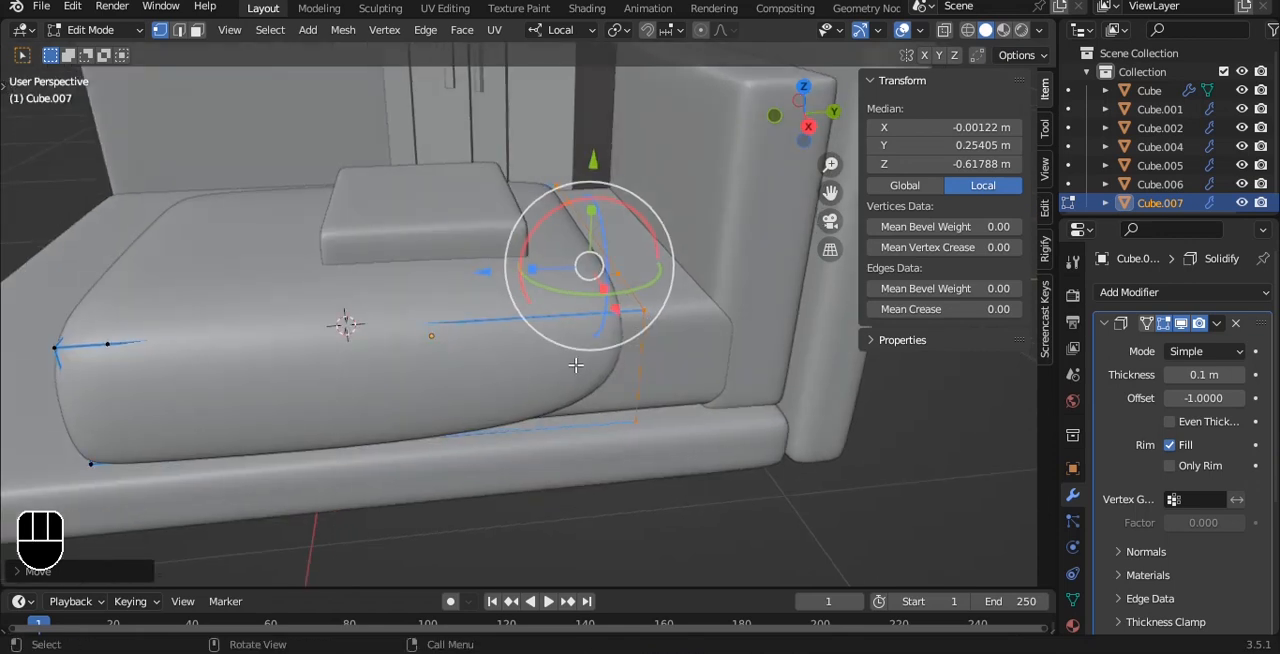
# - Apply the Solidify modifier to the blanket and check its mesh
pyautogui.press('a')
pyautogui.press('a')
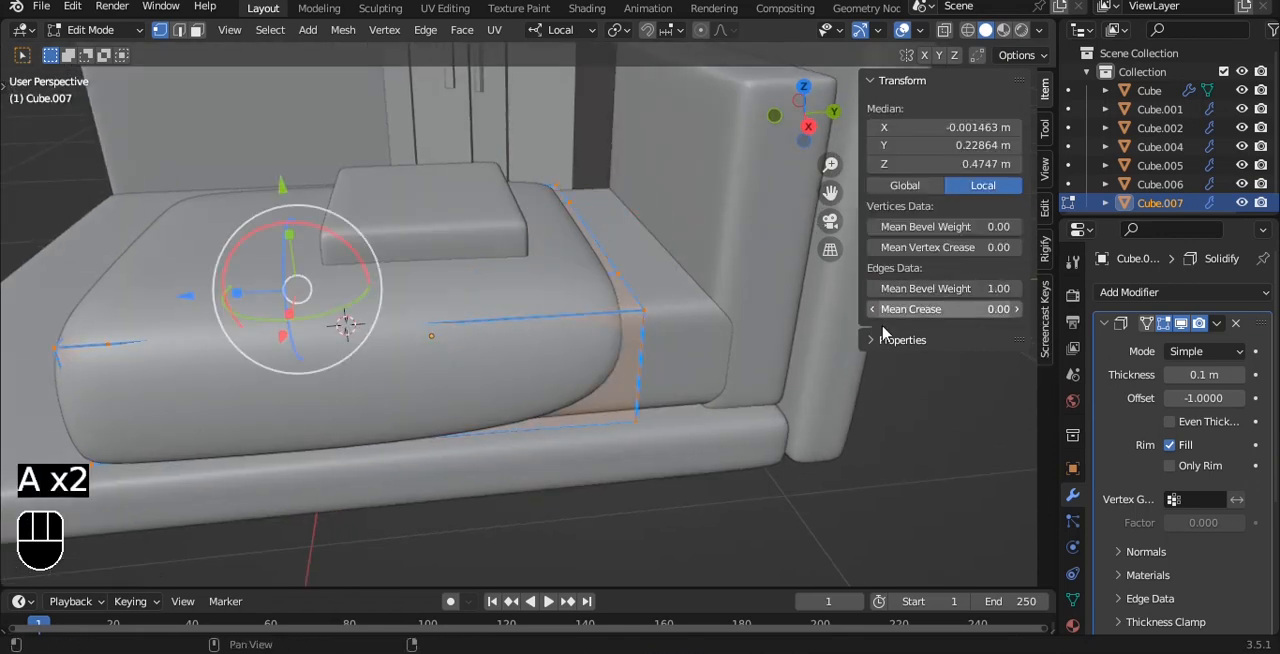
pyautogui.press('Tab')
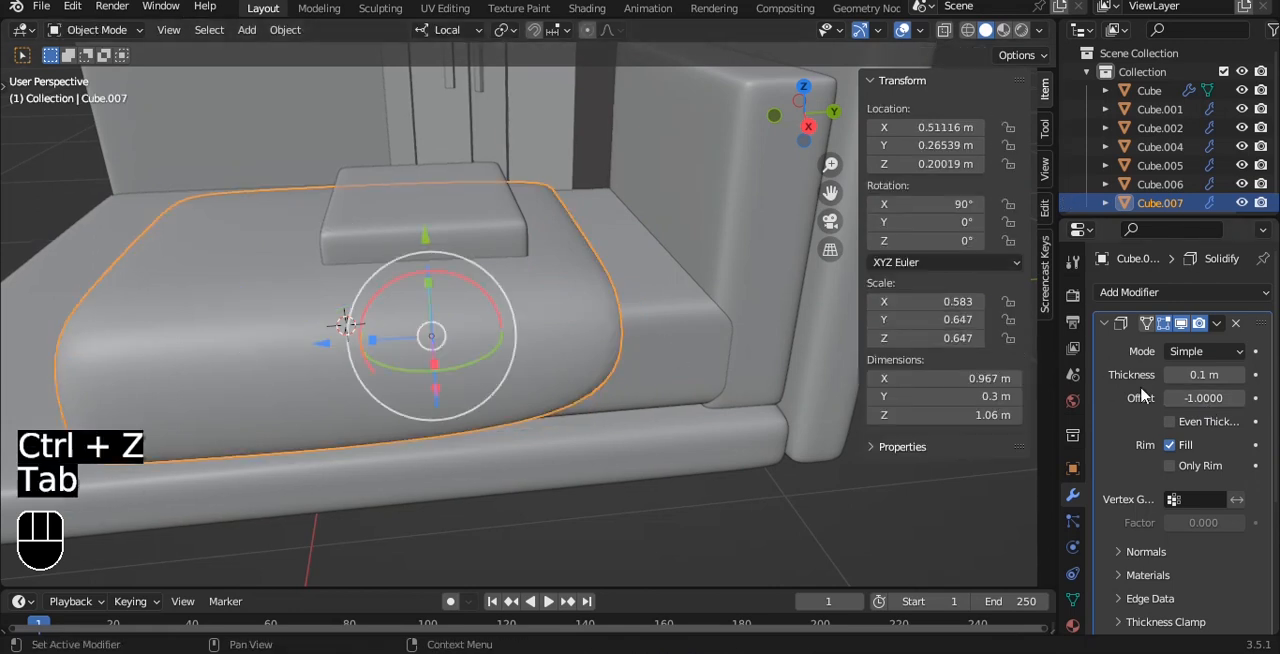
pyautogui.hotkey('ctrl', 'a')
pyautogui.press('Tab')
pyautogui.press('a')
pyautogui.press('a')
pyautogui.press('Tab')
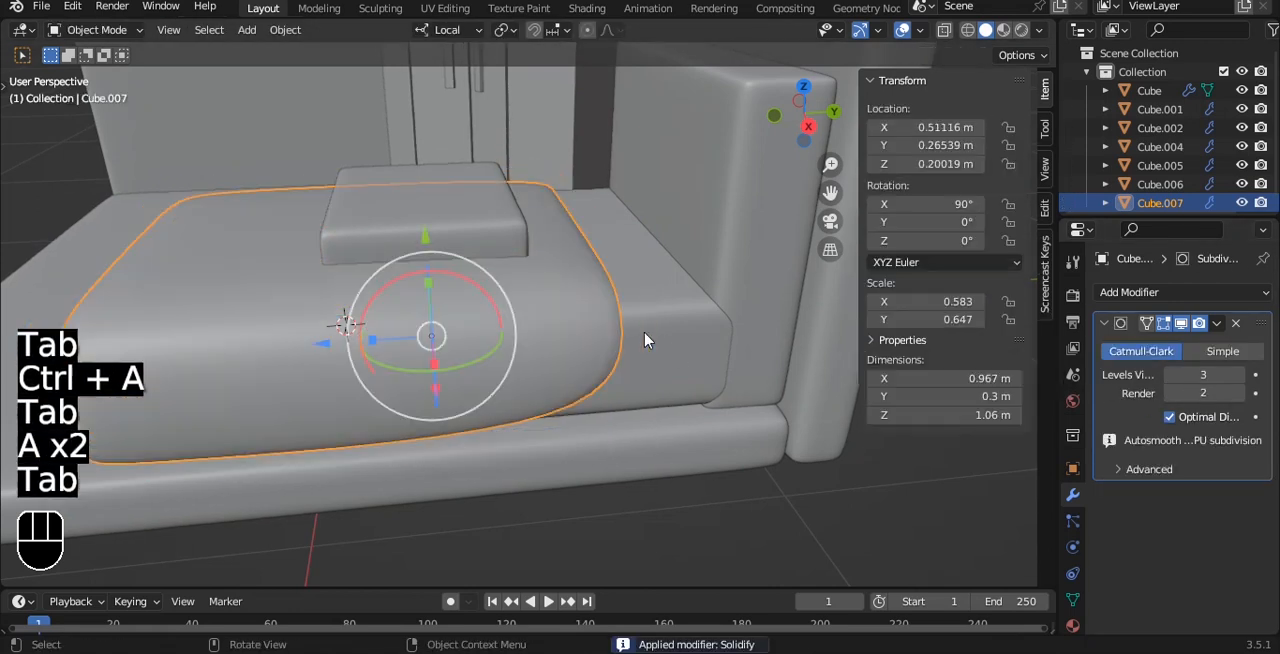
# - Add a Bevel modifier to the blanket, place it before Subdivision and limit it by weight
pyautogui.click(1130, 292)
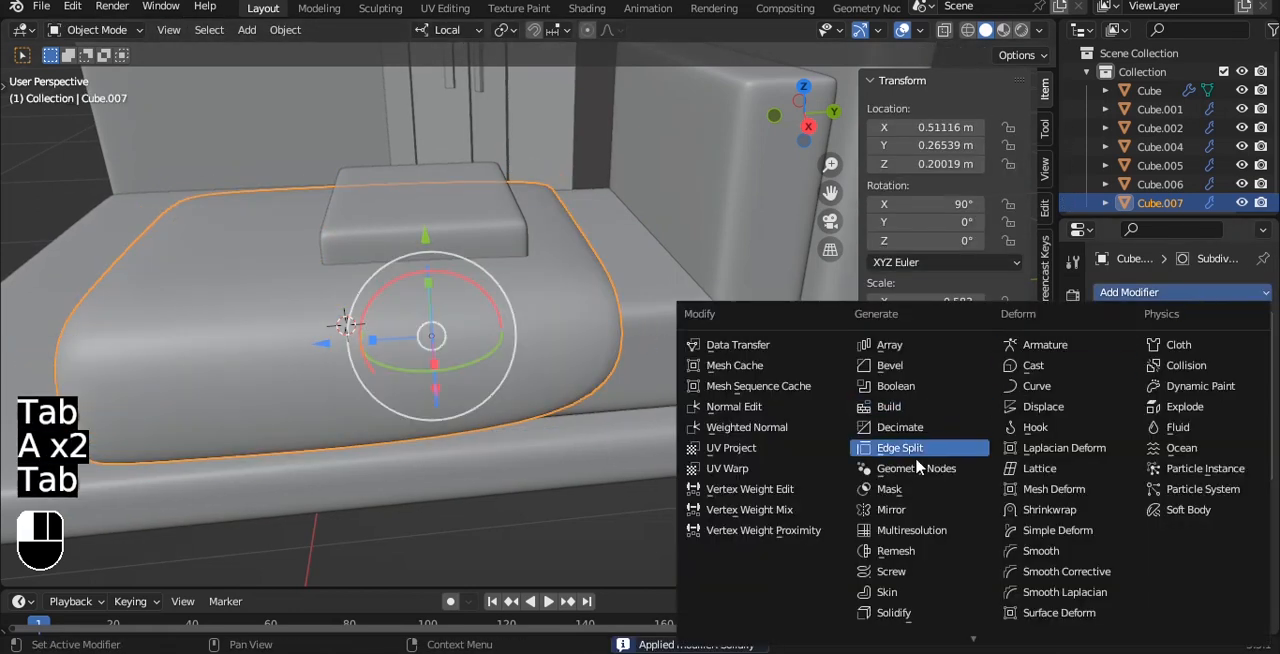
pyautogui.click(890, 366)
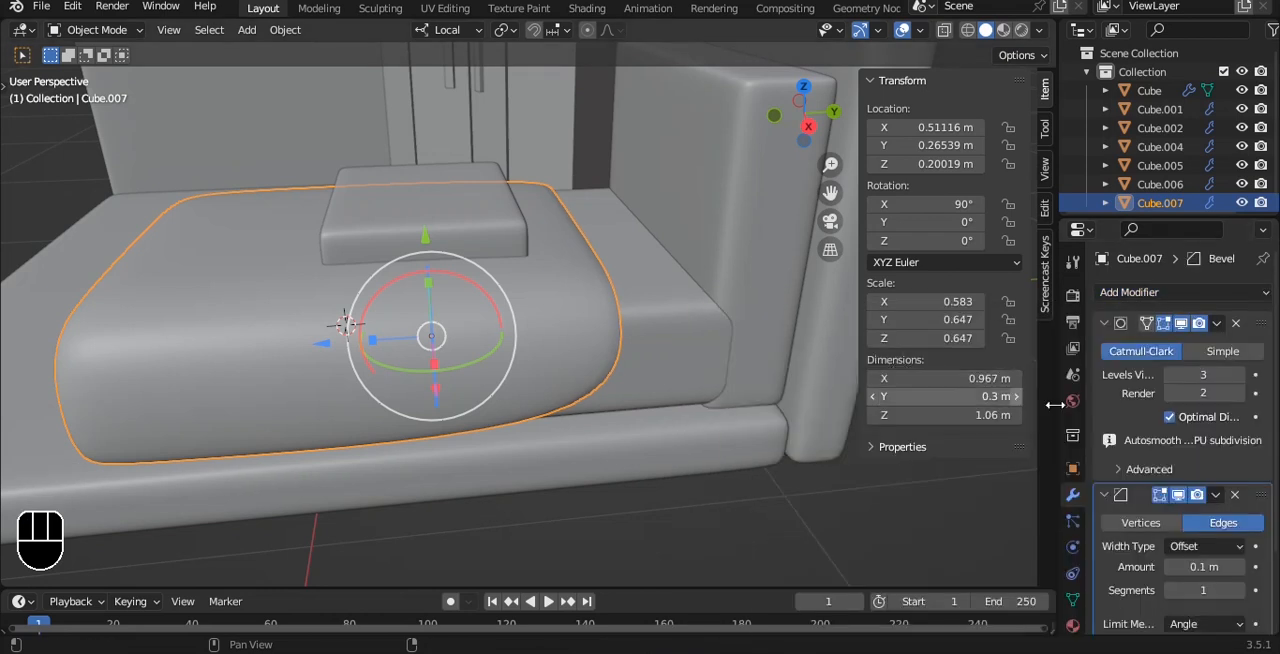
pyautogui.click(1214, 324)
pyautogui.click(1175, 429)
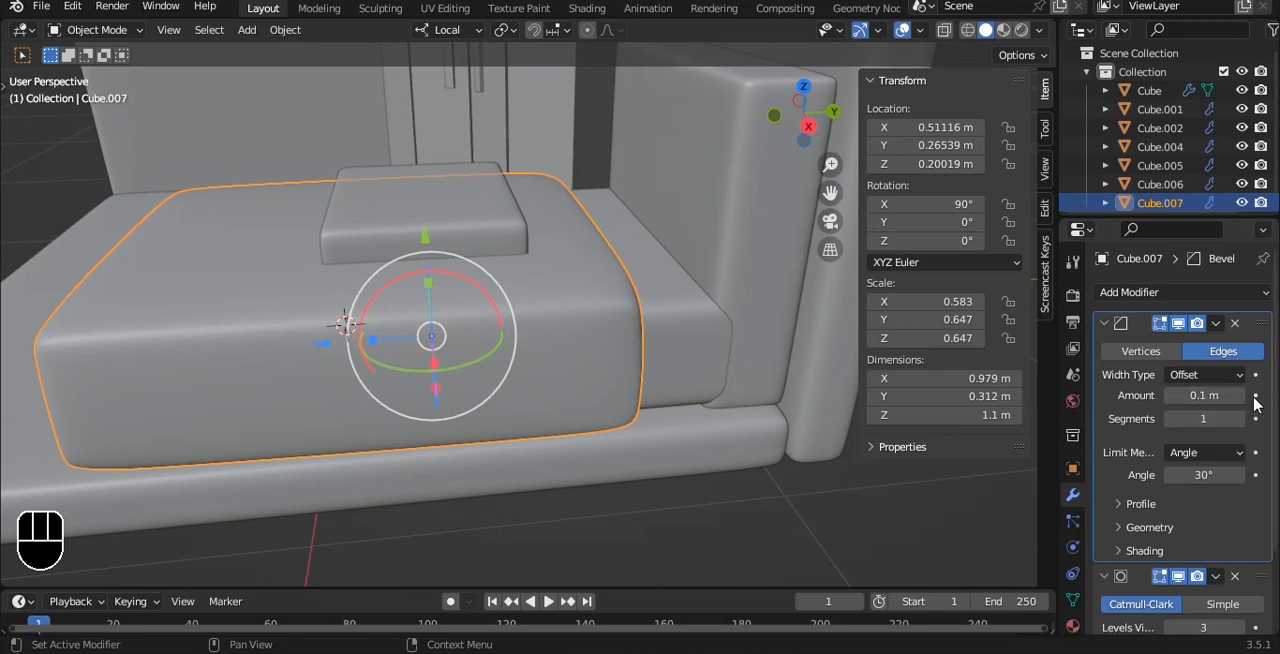
pyautogui.click(1237, 452)
pyautogui.click(1185, 514)
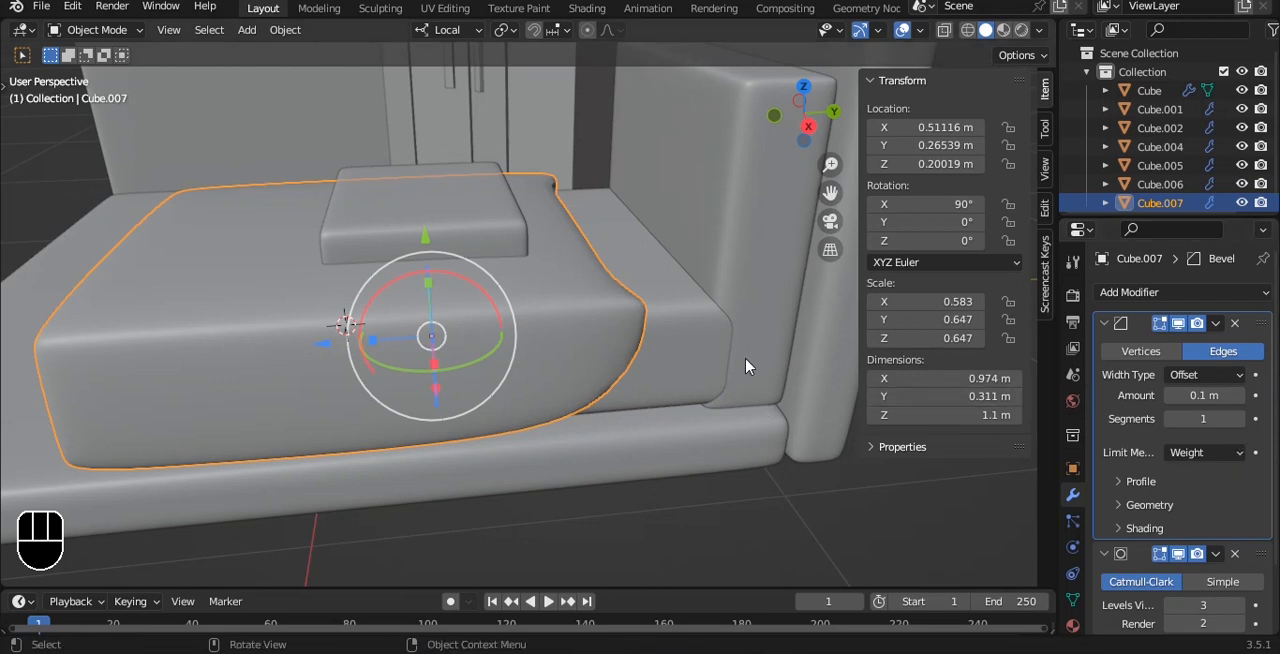
# - Try the blanket's bevel with 2 segments and an adjusted profile shape, and remove the Bevel modifier
pyautogui.moveTo(703, 231); pyautogui.dragTo(566, 236, button='middle')
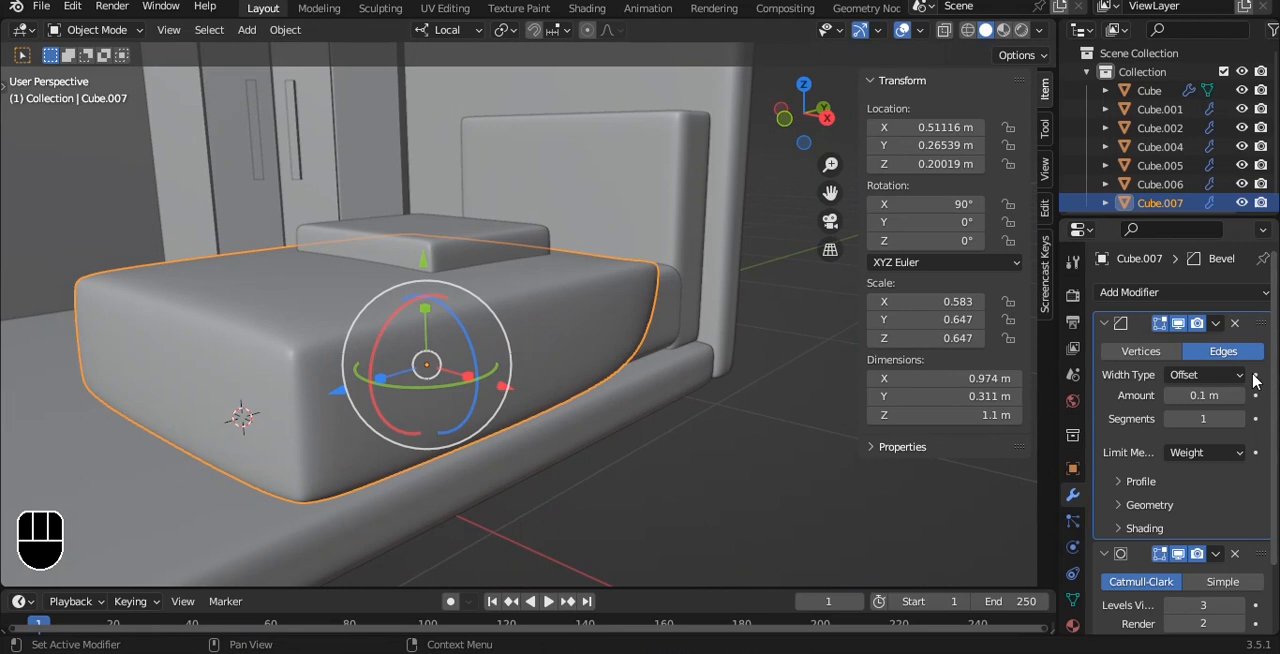
pyautogui.moveTo(1203, 418); pyautogui.dragTo(1212, 435)
pyautogui.click(1212, 482)
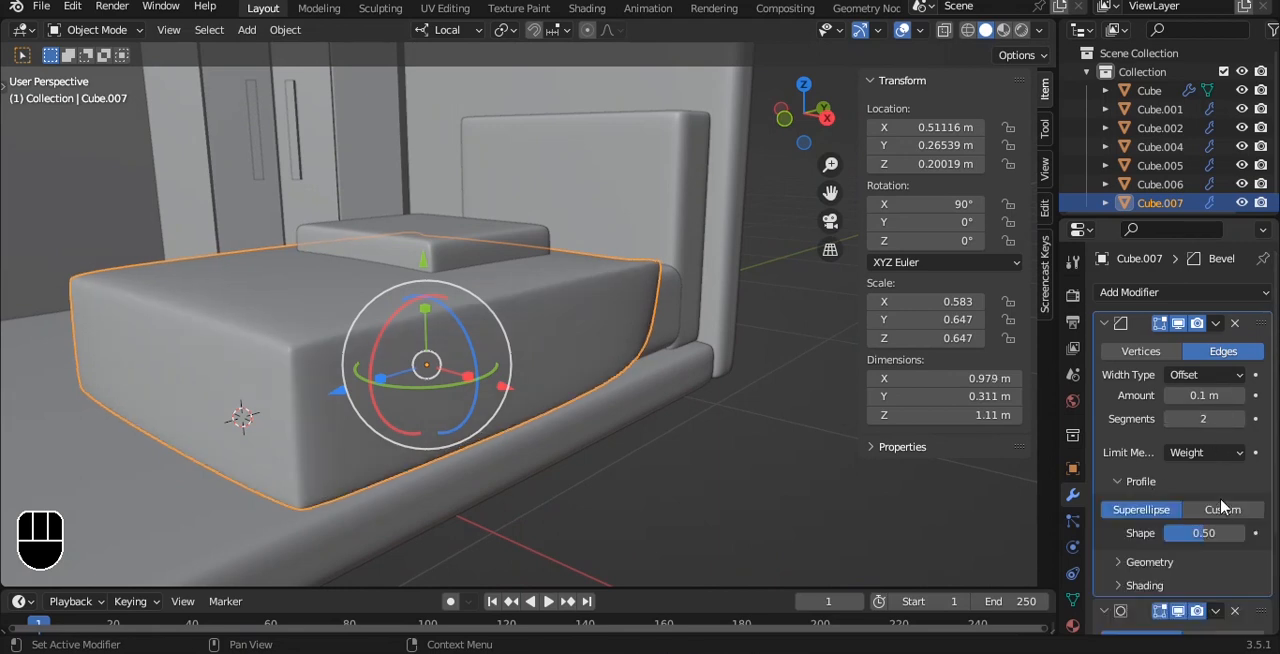
pyautogui.moveTo(1204, 533)
pyautogui.mouseDown()
pyautogui.moveTo(1185, 533)
pyautogui.moveTo(1236, 533)
pyautogui.moveTo(1208, 533)
pyautogui.mouseUp()
pyautogui.click(1234, 324)
# - Add a horizontal edge loop around the blanket's sides, slid about 0.6 toward the lower rim, and inspect the shape
pyautogui.keyDown('alt'); pyautogui.moveTo(347, 211); pyautogui.dragTo(509, 323, button='middle'); pyautogui.keyUp('alt')
pyautogui.press('Tab')
pyautogui.hotkey('ctrl', 'r')
pyautogui.click(567, 320)
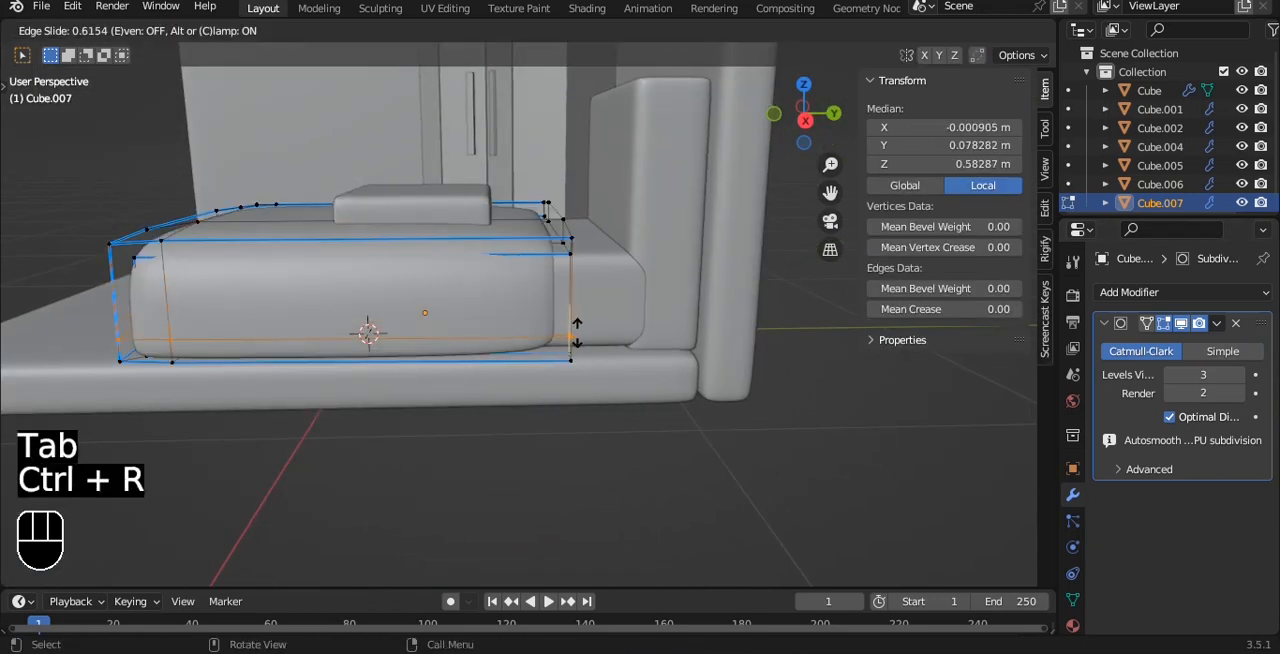
pyautogui.click(577, 336)
pyautogui.press('Tab')
pyautogui.moveTo(611, 316); pyautogui.dragTo(710, 330, button='middle')
pyautogui.scroll(3, 580, 326)
pyautogui.click(711, 332)
pyautogui.keyDown('alt'); pyautogui.moveTo(631, 309); pyautogui.dragTo(534, 362, button='middle'); pyautogui.keyUp('alt')
pyautogui.click(532, 362)
# - Add a crosswise edge loop to the blanket near its headboard end
pyautogui.press('Tab')
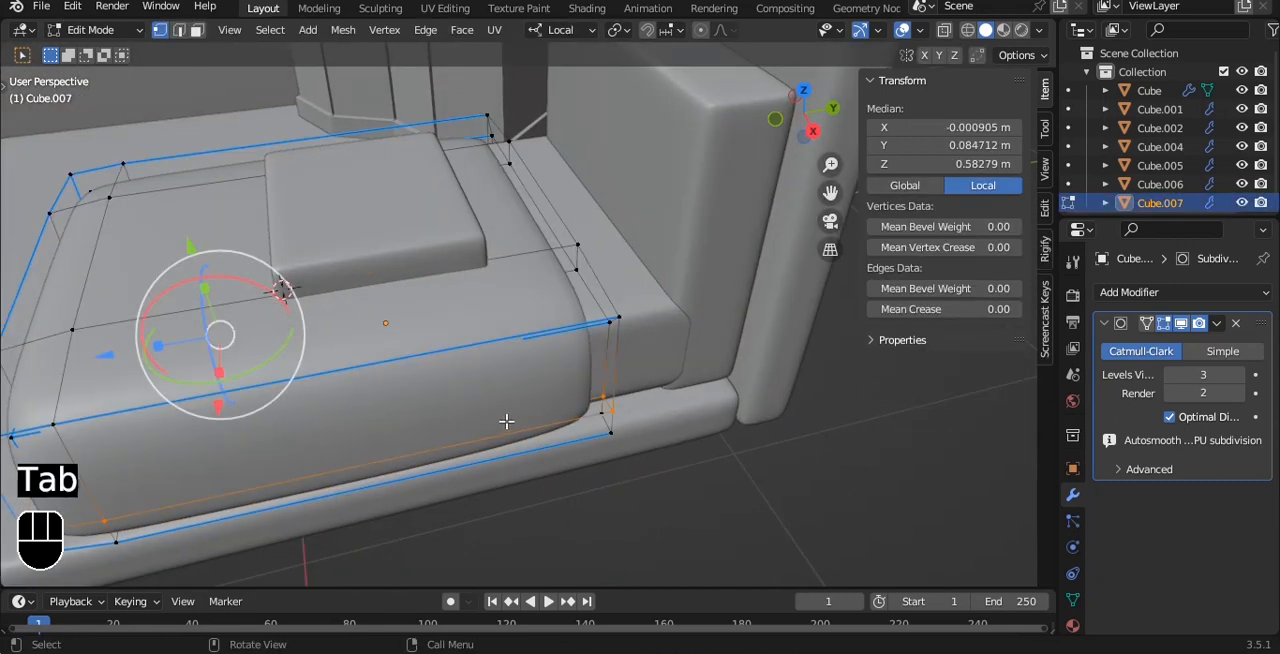
pyautogui.hotkey('ctrl', 'r')
pyautogui.click(452, 355)
pyautogui.click(510, 358)
# - Select the strip of top and side faces at the blanket's headboard end
pyautogui.press('3')
pyautogui.click(528, 381)
pyautogui.keyDown('alt'); pyautogui.moveTo(459, 310); pyautogui.dragTo(644, 363); pyautogui.keyUp('alt')
pyautogui.keyDown('shift'); pyautogui.click(612, 290); pyautogui.keyUp('shift')
pyautogui.keyDown('shift'); pyautogui.click(450, 262); pyautogui.keyUp('shift')
pyautogui.keyDown('alt'); pyautogui.moveTo(365, 400); pyautogui.dragTo(491, 408); pyautogui.keyUp('alt')
pyautogui.keyDown('shift'); pyautogui.click(491, 408); pyautogui.keyUp('shift')
pyautogui.keyDown('shift'); pyautogui.click(390, 563); pyautogui.keyUp('shift')
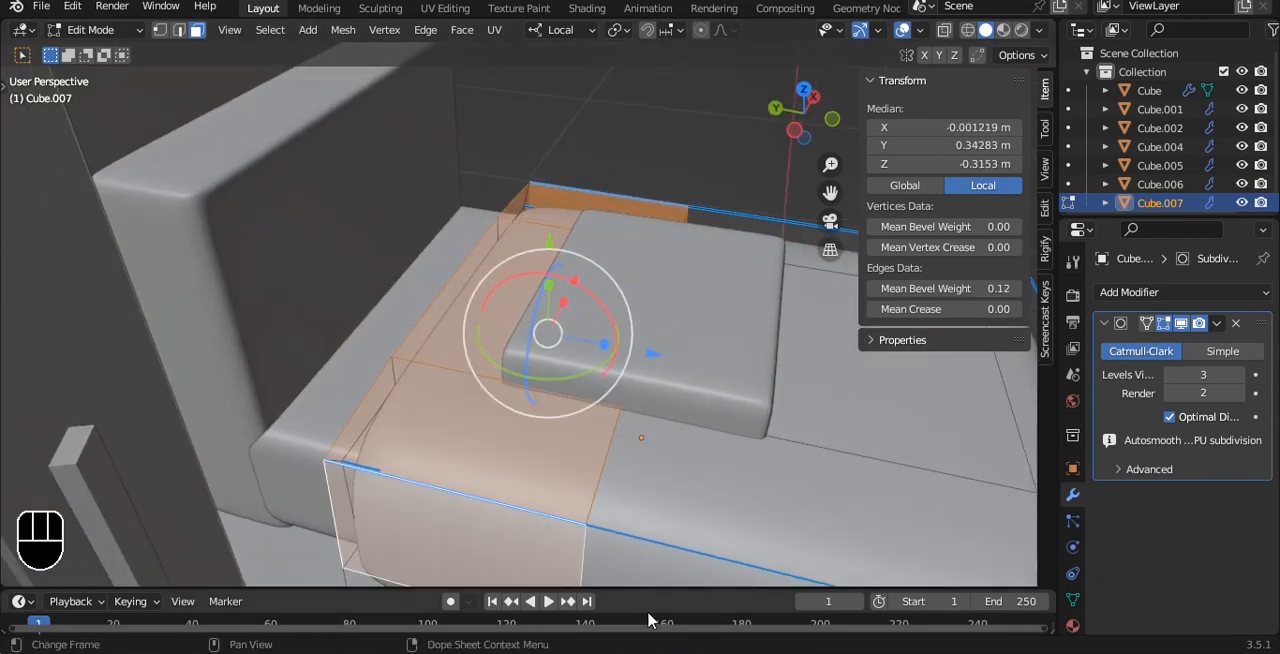
pyautogui.keyDown('alt'); pyautogui.moveTo(800, 390); pyautogui.dragTo(586, 328); pyautogui.keyUp('alt')
pyautogui.scroll(-3, 586, 328)
pyautogui.scroll(2, 600, 290)
pyautogui.click(595, 288)
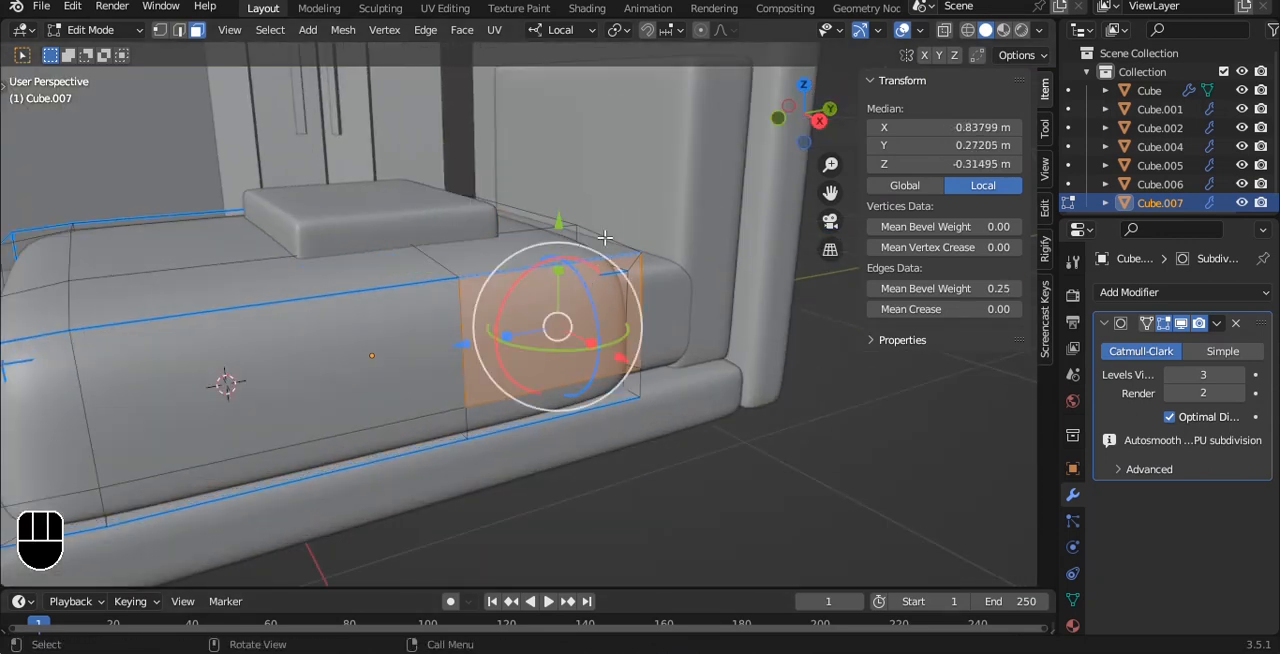
pyautogui.hotkey('ctrl', 'z')
# - Try extruding the selected blanket strip outward along its normals and undo it
pyautogui.hotkey('alt', 'e')
pyautogui.click(616, 232)
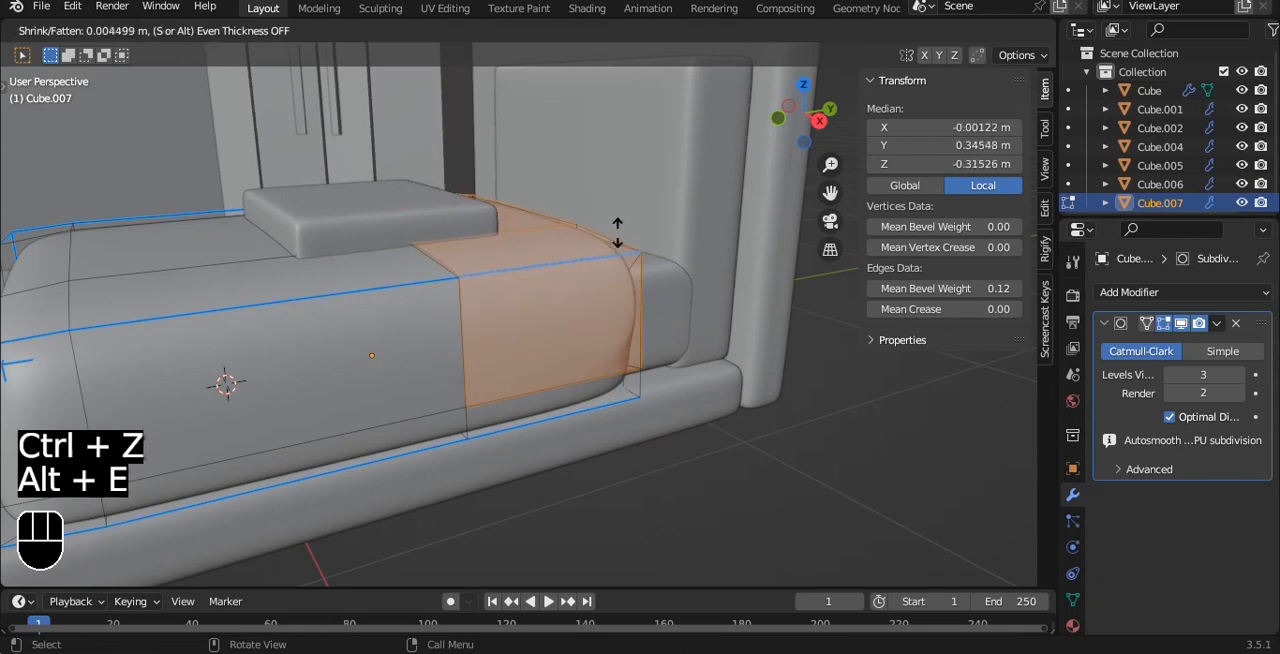
pyautogui.hotkey('ctrl', 'z')
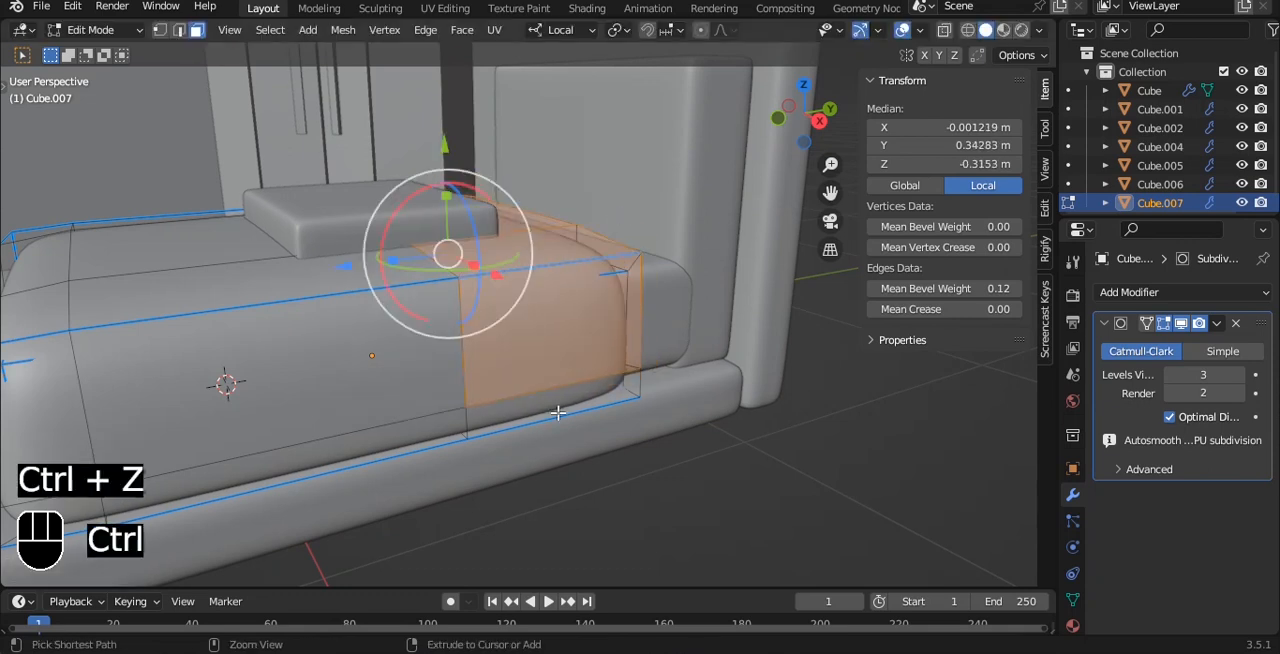
# - Add the lower side faces on both sides to the blanket's headboard-end strip selection and extrude it outward along its normals by about 0.04 m
pyautogui.keyDown('shift'); pyautogui.click(551, 402); pyautogui.keyUp('shift')
pyautogui.keyDown('alt'); pyautogui.moveTo(240, 250); pyautogui.dragTo(435, 225); pyautogui.keyUp('alt')
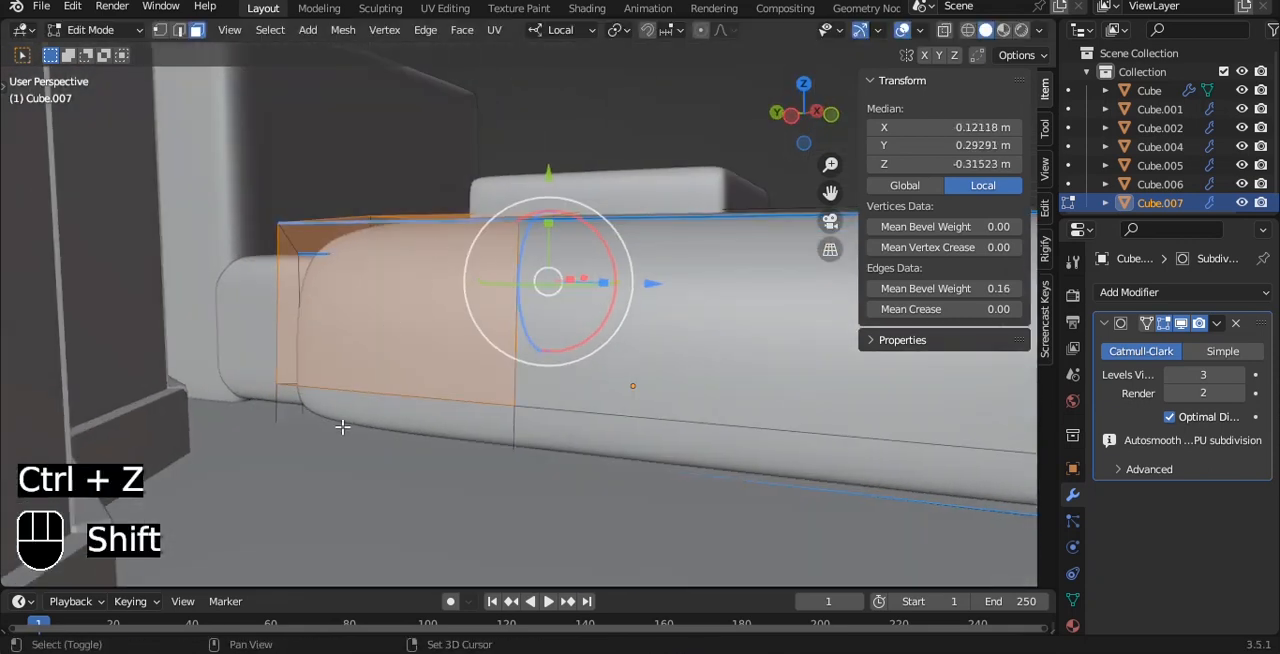
pyautogui.keyDown('shift'); pyautogui.click(357, 405); pyautogui.keyUp('shift')
pyautogui.hotkey('alt', 'e')
pyautogui.click(519, 293)
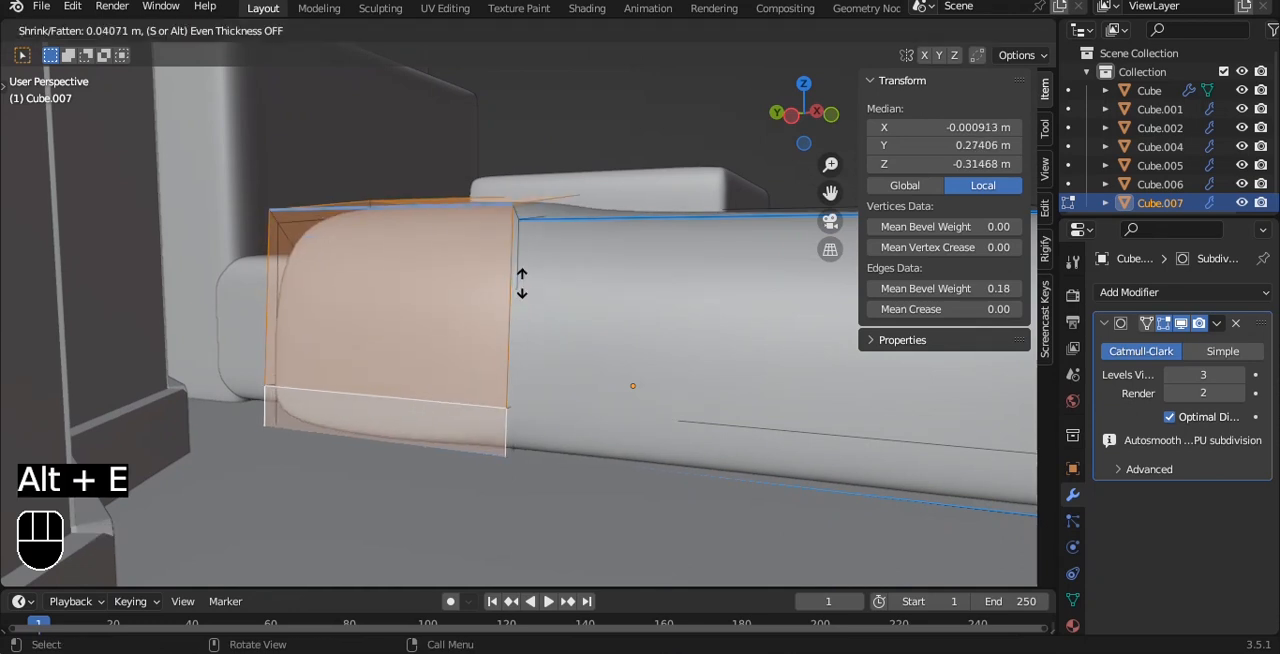
pyautogui.click(522, 281)
# - Add a crosswise edge loop to the blanket beside the raised strip, slide it toward the strip, and inspect the fold in object mode
pyautogui.hotkey('ctrl', 'r')
pyautogui.click(543, 271)
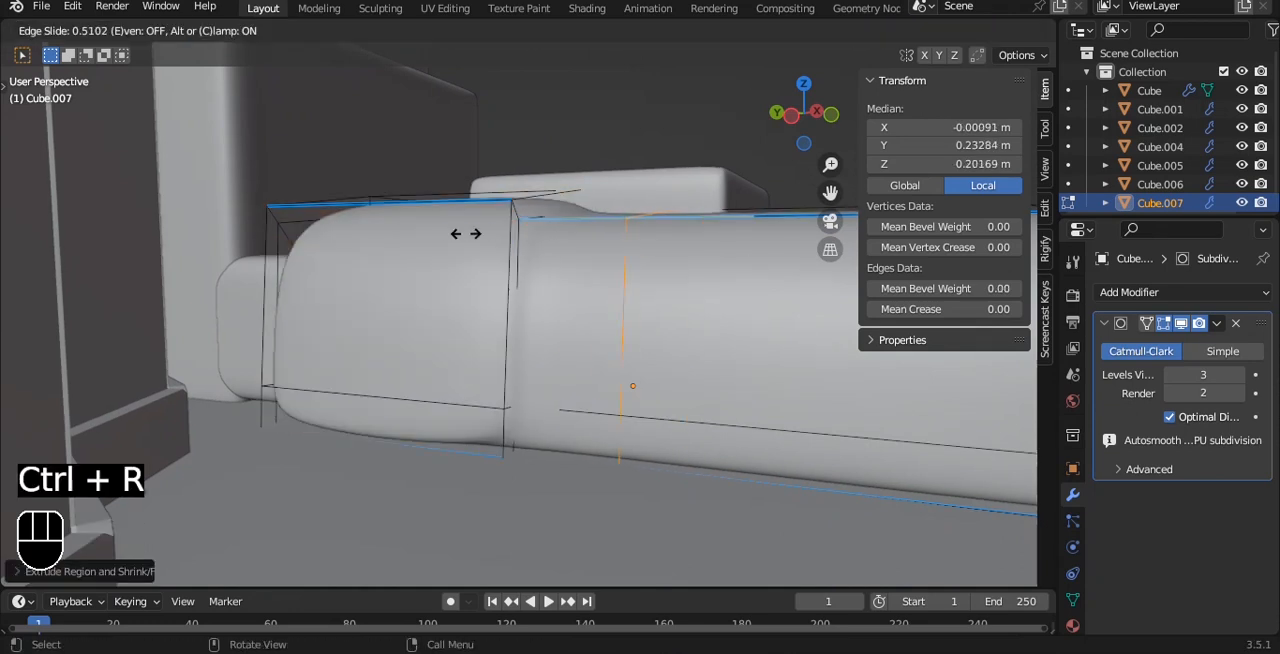
pyautogui.click(437, 246)
pyautogui.press('Tab')
pyautogui.scroll(-5, 640, 230)
pyautogui.keyDown('alt'); pyautogui.moveTo(678, 224); pyautogui.dragTo(570, 333); pyautogui.keyUp('alt')
pyautogui.click(727, 341)
pyautogui.keyDown('alt'); pyautogui.moveTo(533, 282); pyautogui.dragTo(453, 320); pyautogui.keyUp('alt')
pyautogui.keyDown('alt'); pyautogui.keyDown('shift'); pyautogui.moveTo(453, 320); pyautogui.dragTo(438, 358); pyautogui.keyUp('shift'); pyautogui.keyUp('alt')
# - Try removing the pillow's Bevel modifier and undo it
pyautogui.click(428, 332)
pyautogui.click(1235, 323)
pyautogui.keyDown('alt'); pyautogui.moveTo(514, 300); pyautogui.dragTo(428, 318); pyautogui.keyUp('alt')
pyautogui.moveTo(420, 211); pyautogui.dragTo(523, 274)
pyautogui.scroll(4, 482, 222)
pyautogui.hotkey('ctrl', 'z')
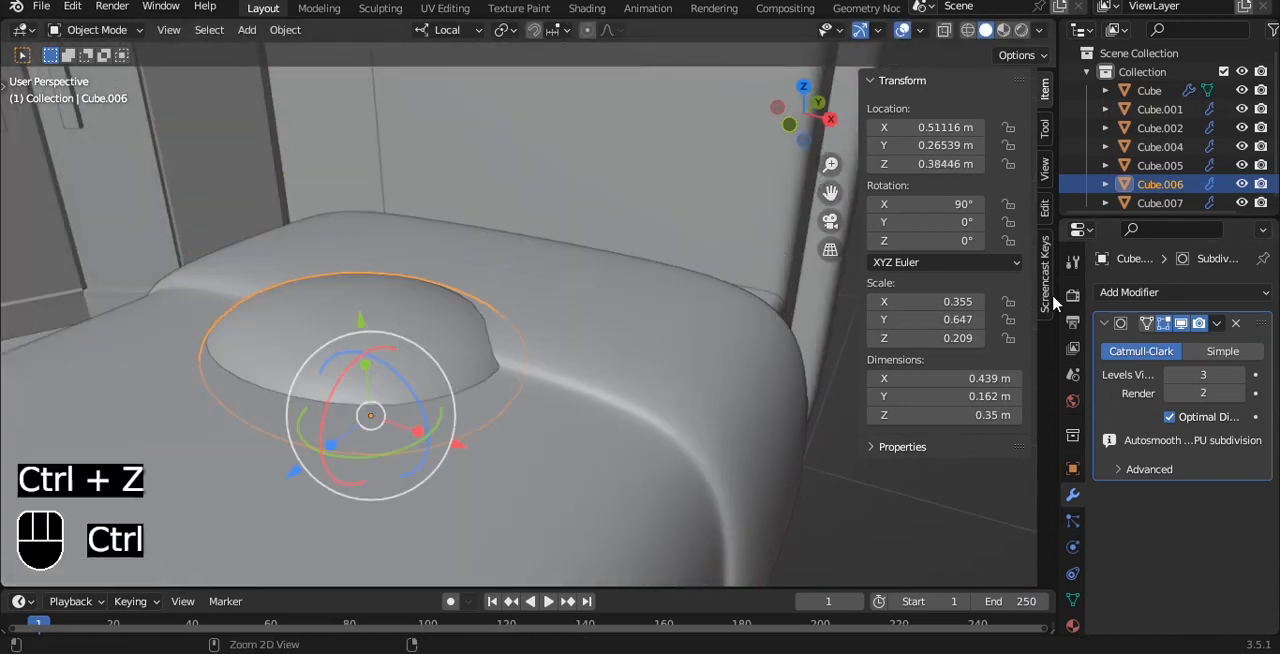
pyautogui.hotkey('ctrl', 'z')
# - Raise the pillow above the blanket to Z 0.574 m and flatten it along its local Y axis to a scale of 0.460
pyautogui.moveTo(360, 319); pyautogui.dragTo(347, 191)
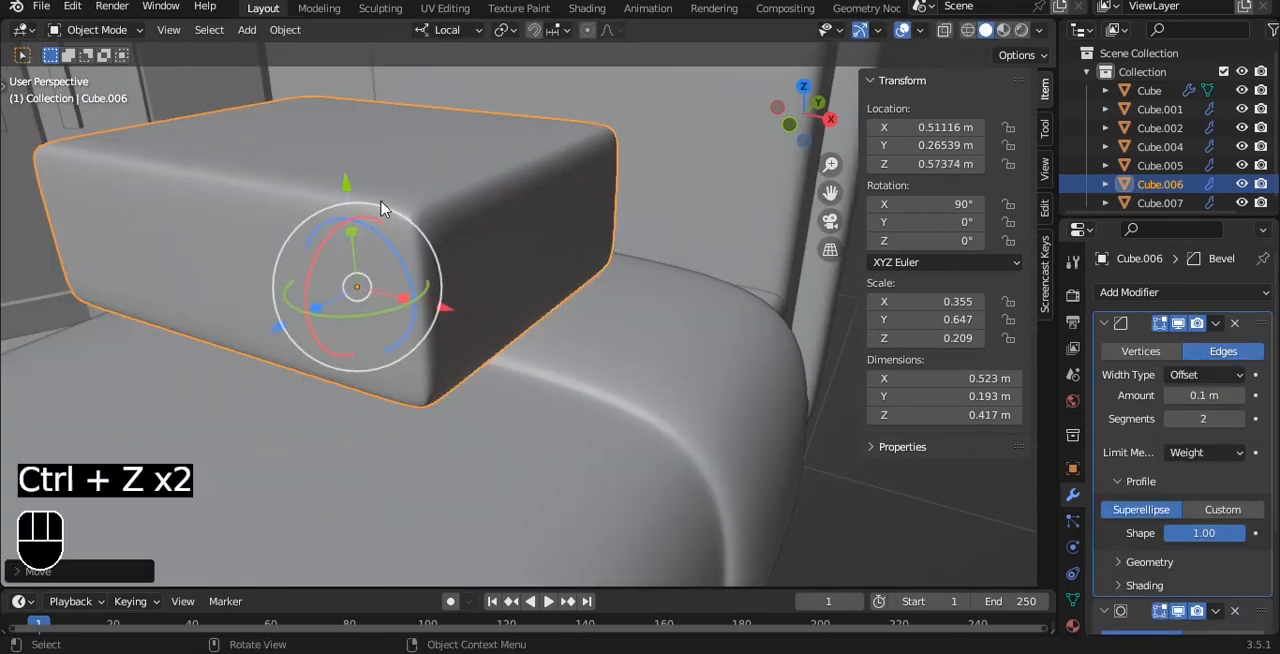
pyautogui.press('s')
pyautogui.press('y')
pyautogui.click(516, 272)
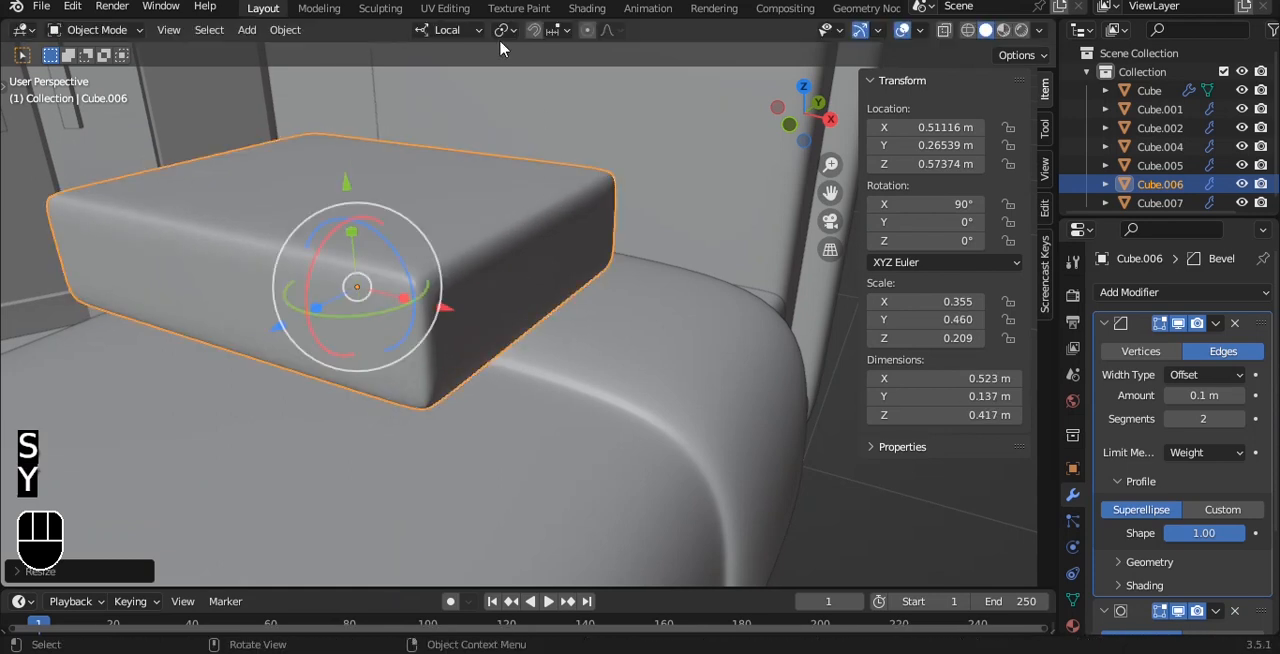
# - Use the Global transform orientation and set the pillow's Bevel modifier to limit by Angle with a profile shape of 0.00
pyautogui.click(447, 30)
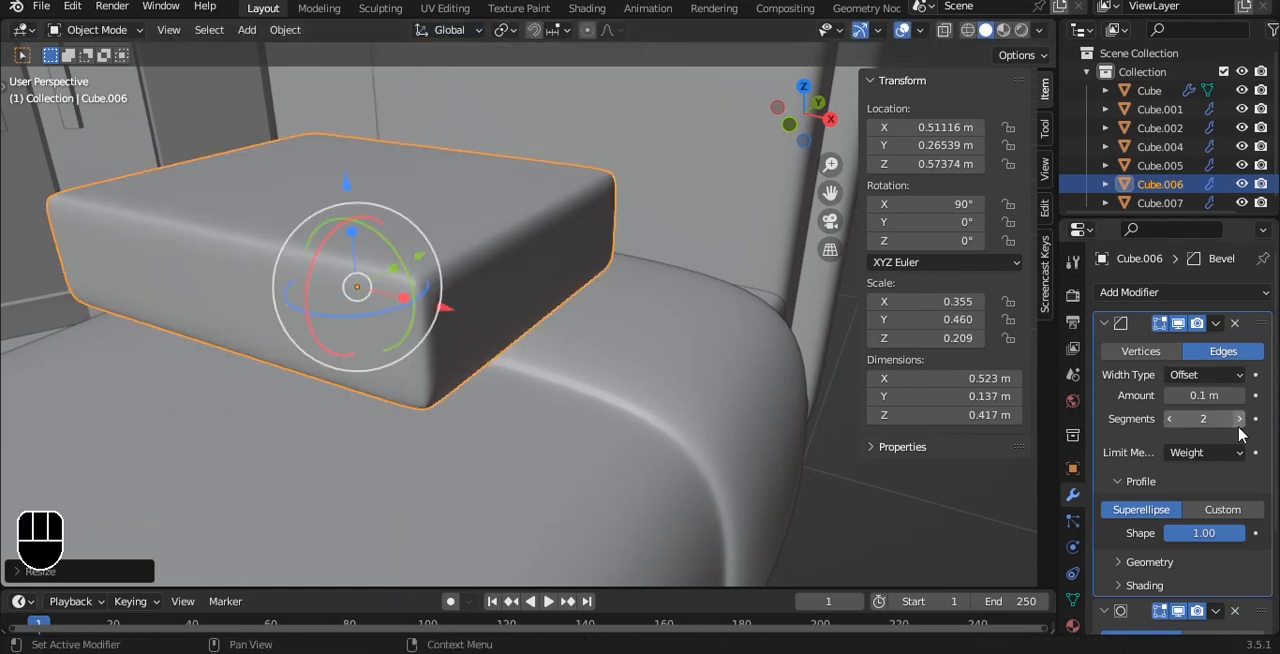
pyautogui.click(1243, 457)
pyautogui.click(1185, 493)
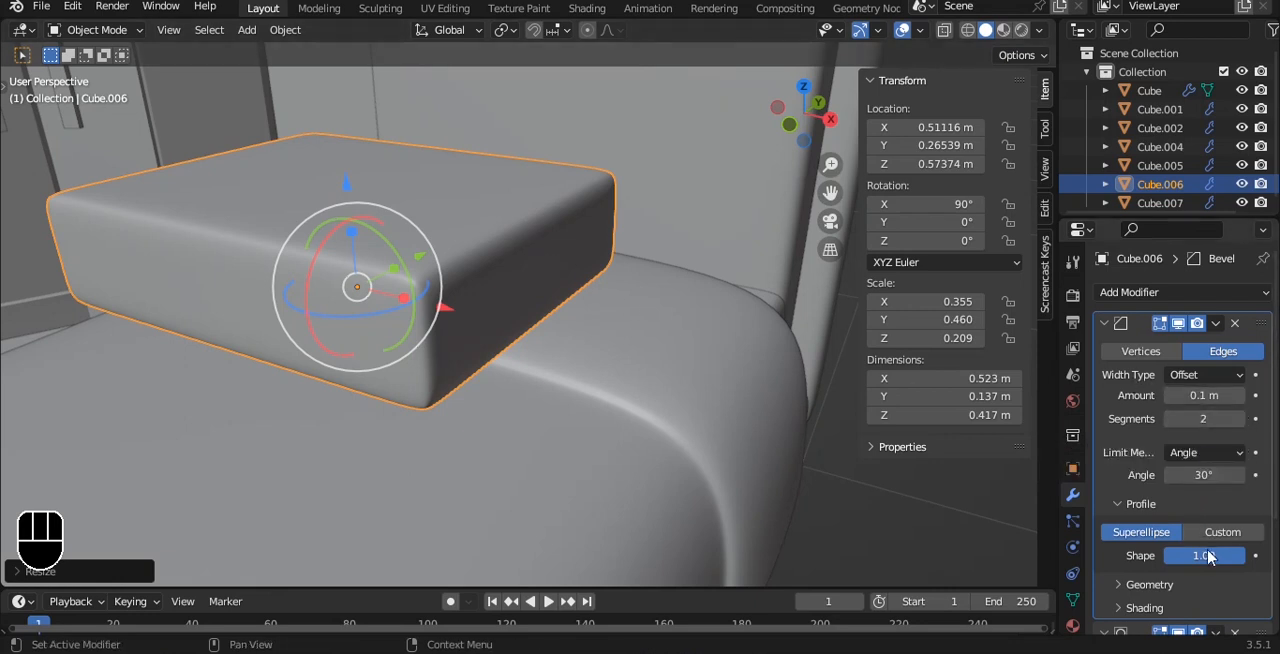
pyautogui.moveTo(1204, 555); pyautogui.dragTo(1144, 556)
pyautogui.moveTo(703, 316); pyautogui.dragTo(658, 563, button='middle')
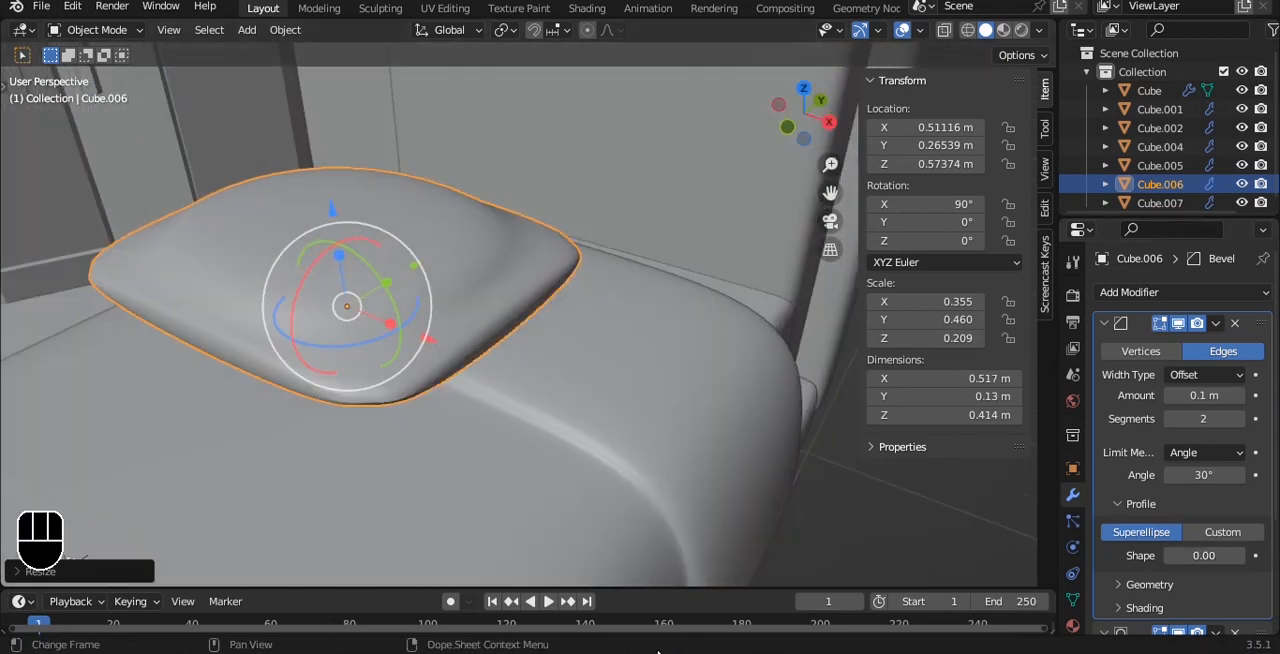
pyautogui.click(851, 539)
pyautogui.click(420, 294)
# - Move the pillow along Y toward the headboard to about 0.50 m and rotate it 90° about X to stand upright
pyautogui.scroll(-4, 420, 294)
pyautogui.keyDown('alt'); pyautogui.moveTo(420, 294); pyautogui.dragTo(503, 326); pyautogui.keyUp('alt')
pyautogui.press('g')
pyautogui.press('y')
pyautogui.click(588, 232)
pyautogui.press('r')
pyautogui.press('x')
pyautogui.press('9')
pyautogui.press('0')
pyautogui.click(586, 225)
# - In the right view, thicken the pillow to a Y scale of 0.596 and move it to about Y 0.81 m, Z 0.66 m
pyautogui.press('`')
pyautogui.click(650, 241)
pyautogui.moveTo(568, 257)
pyautogui.mouseDown()
pyautogui.moveTo(580, 251)
pyautogui.moveTo(563, 257)
pyautogui.mouseUp()
pyautogui.hotkey('ctrl', 'z')
pyautogui.press('s')
pyautogui.click(580, 252)
pyautogui.scroll(3, 575, 280)
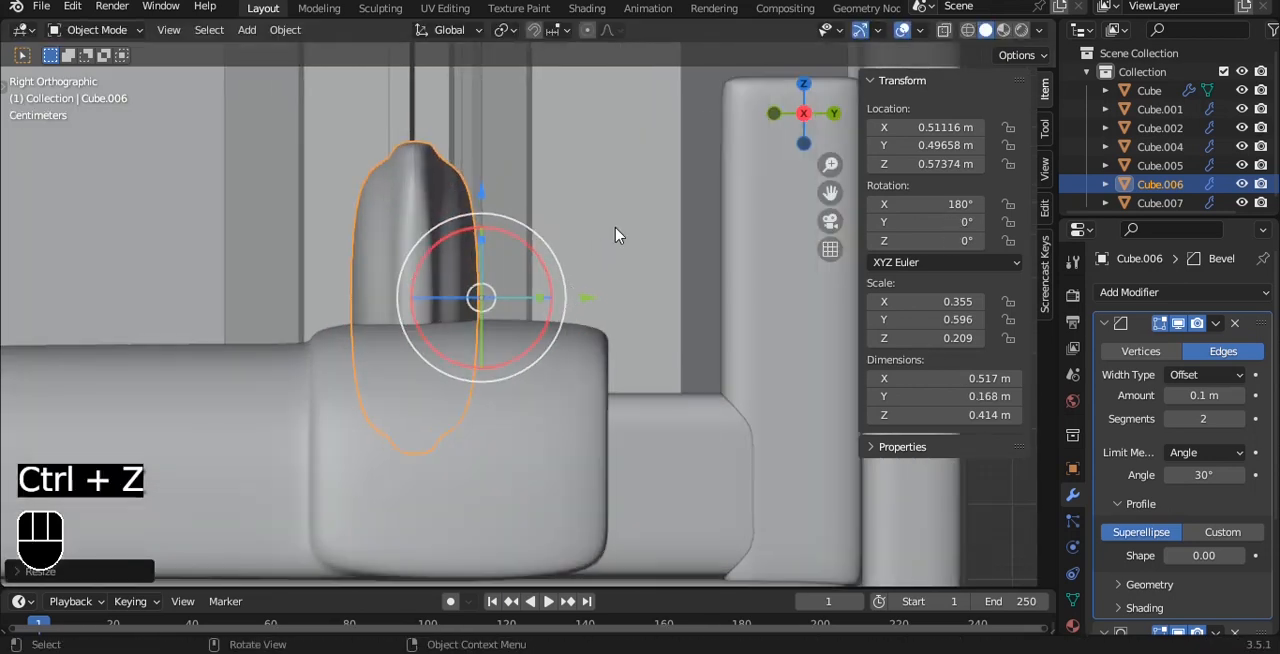
pyautogui.press('g')
pyautogui.click(898, 153)
pyautogui.keyDown('alt'); pyautogui.keyDown('shift'); pyautogui.moveTo(689, 147); pyautogui.dragTo(585, 288); pyautogui.keyUp('shift'); pyautogui.keyUp('alt')
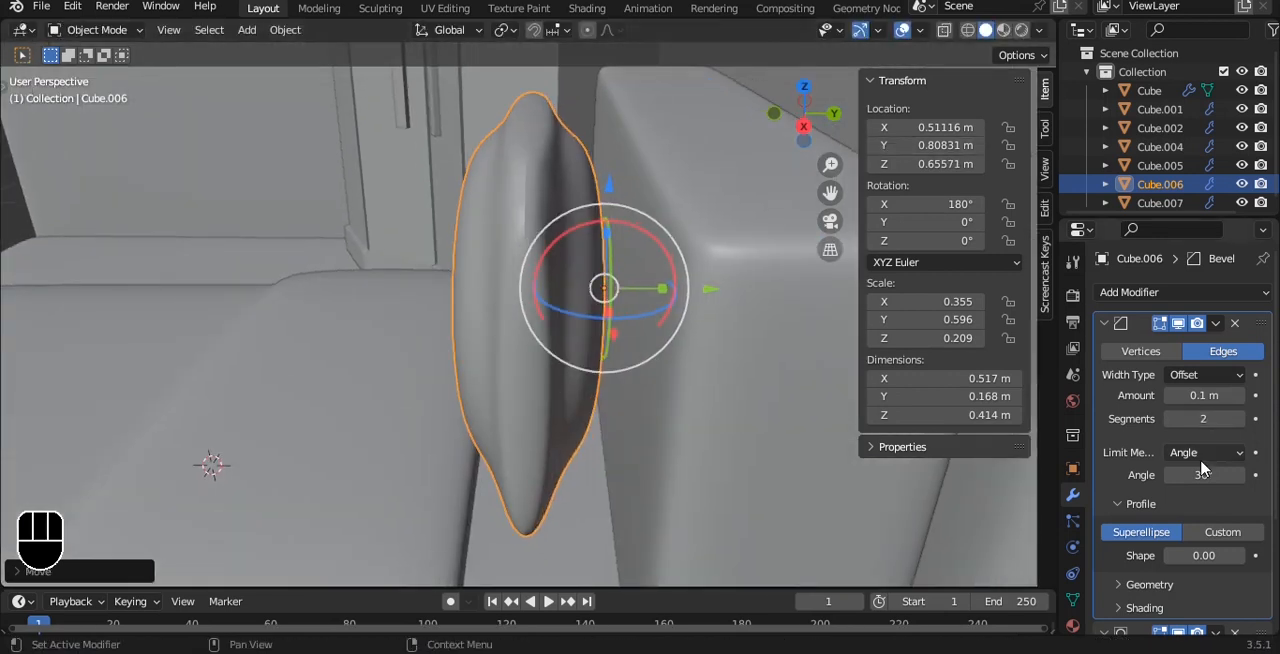
# - Set the pillow's bevel profile shape to 0.04 and thicken the pillow to a Y scale of 0.696
pyautogui.moveTo(1204, 395)
pyautogui.mouseDown()
pyautogui.moveTo(1180, 395)
pyautogui.moveTo(1220, 395)
pyautogui.mouseUp()
pyautogui.hotkey('ctrl', 'z')
pyautogui.moveTo(1217, 557)
pyautogui.mouseDown()
pyautogui.moveTo(1232, 557)
pyautogui.moveTo(1218, 557)
pyautogui.mouseUp()
pyautogui.moveTo(575, 256)
pyautogui.keyDown('alt'); pyautogui.mouseDown()
pyautogui.moveTo(620, 228)
pyautogui.moveTo(577, 240)
pyautogui.mouseUp(); pyautogui.keyUp('alt')
pyautogui.moveTo(649, 297)
pyautogui.mouseDown()
pyautogui.moveTo(665, 295)
pyautogui.moveTo(654, 294)
pyautogui.mouseUp()
# - Lean the pillow in front of the headboard at an X rotation of 169°, placed at about Y 0.70 m and Z 0.65 m
pyautogui.press('`')
pyautogui.click(654, 294)
pyautogui.press('q')
pyautogui.click(651, 274)
pyautogui.moveTo(569, 258); pyautogui.dragTo(584, 281)
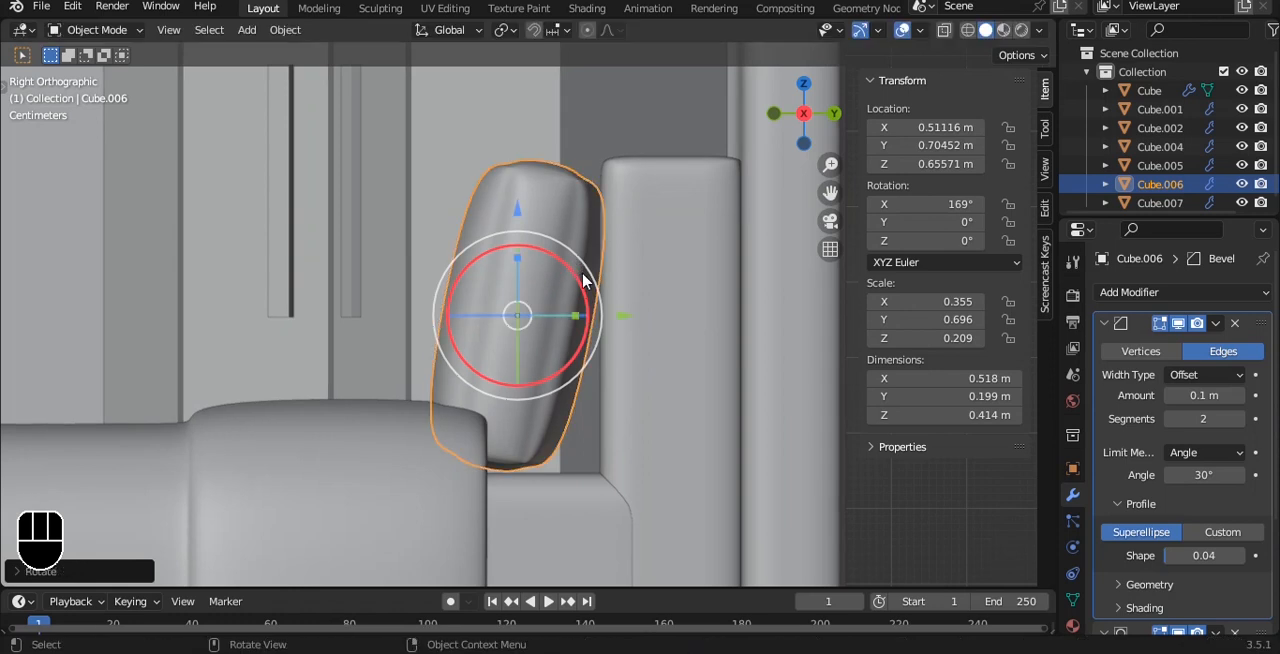
pyautogui.moveTo(517, 213); pyautogui.dragTo(518, 218)
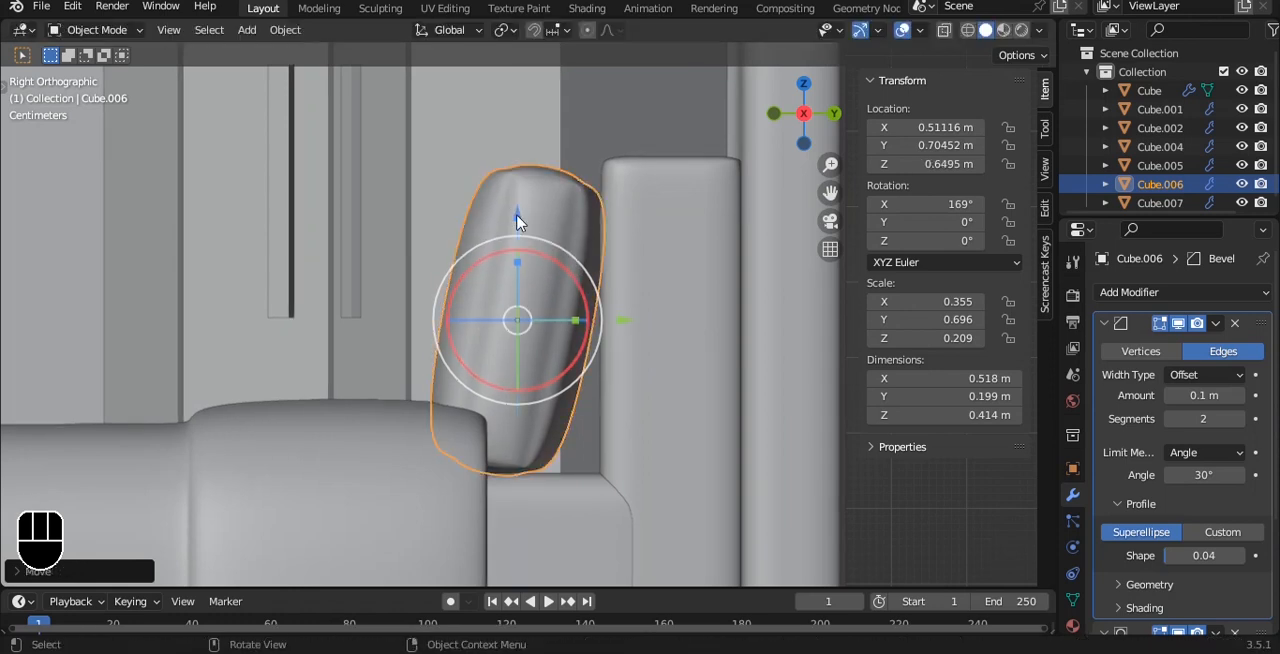
pyautogui.scroll(-3, 530, 230)
pyautogui.click(763, 389)
pyautogui.keyDown('alt'); pyautogui.moveTo(494, 304); pyautogui.dragTo(571, 360, button='middle'); pyautogui.keyUp('alt')
pyautogui.click(575, 345)
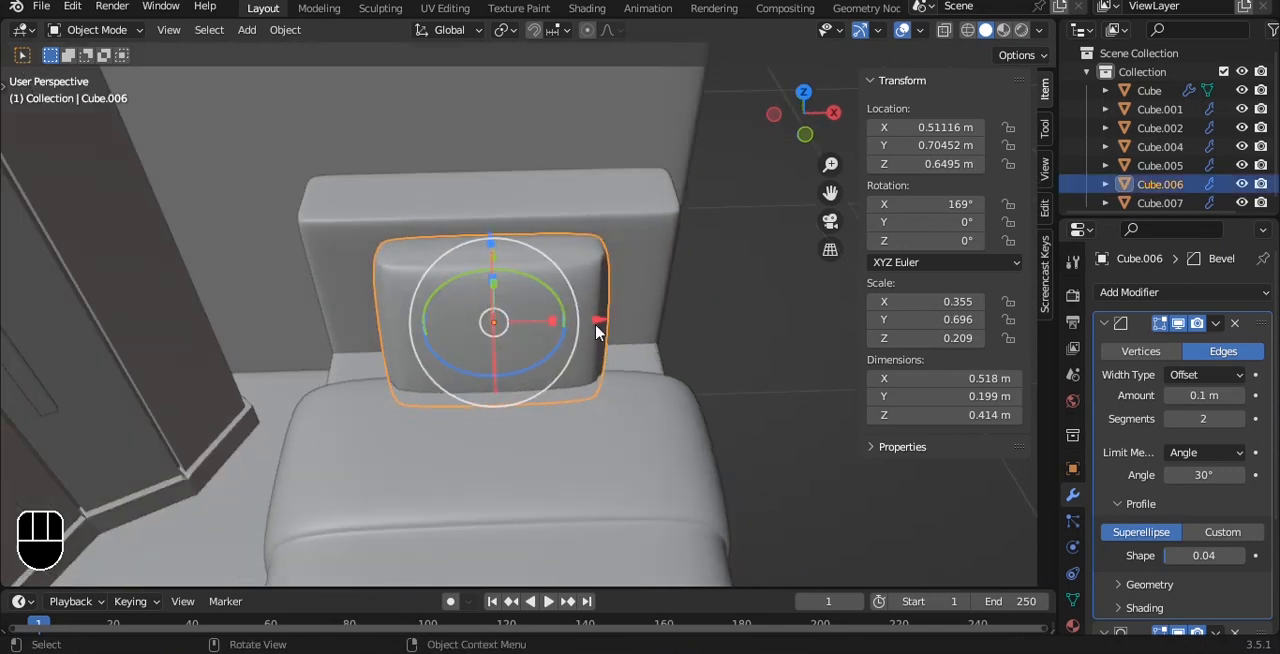
# - Try scaling the pillow along the X axis and undo it
pyautogui.press('s')
pyautogui.press('x')
pyautogui.click(628, 324)
pyautogui.hotkey('ctrl', 'z')
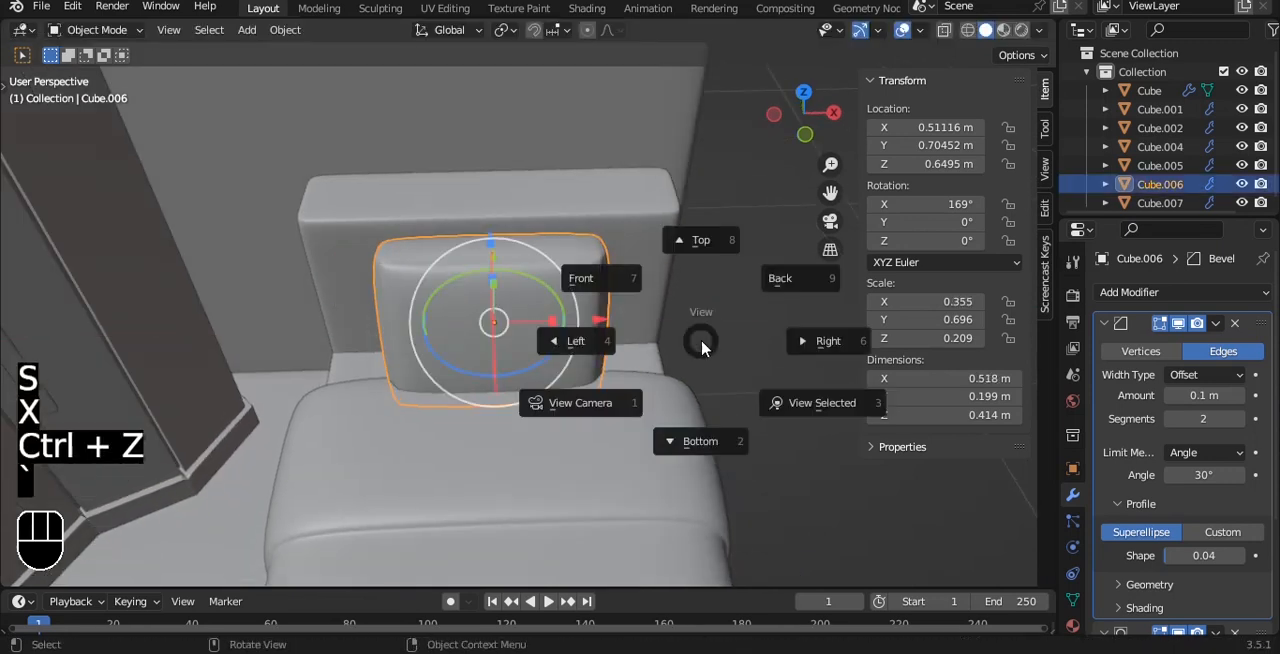
# - Widen the pillow to about 0.66 m by moving the vertices at both of its ends outward in the front view with X-ray on
pyautogui.press('`')
pyautogui.press('Tab')
pyautogui.press('1')
pyautogui.hotkey('alt', 'z')
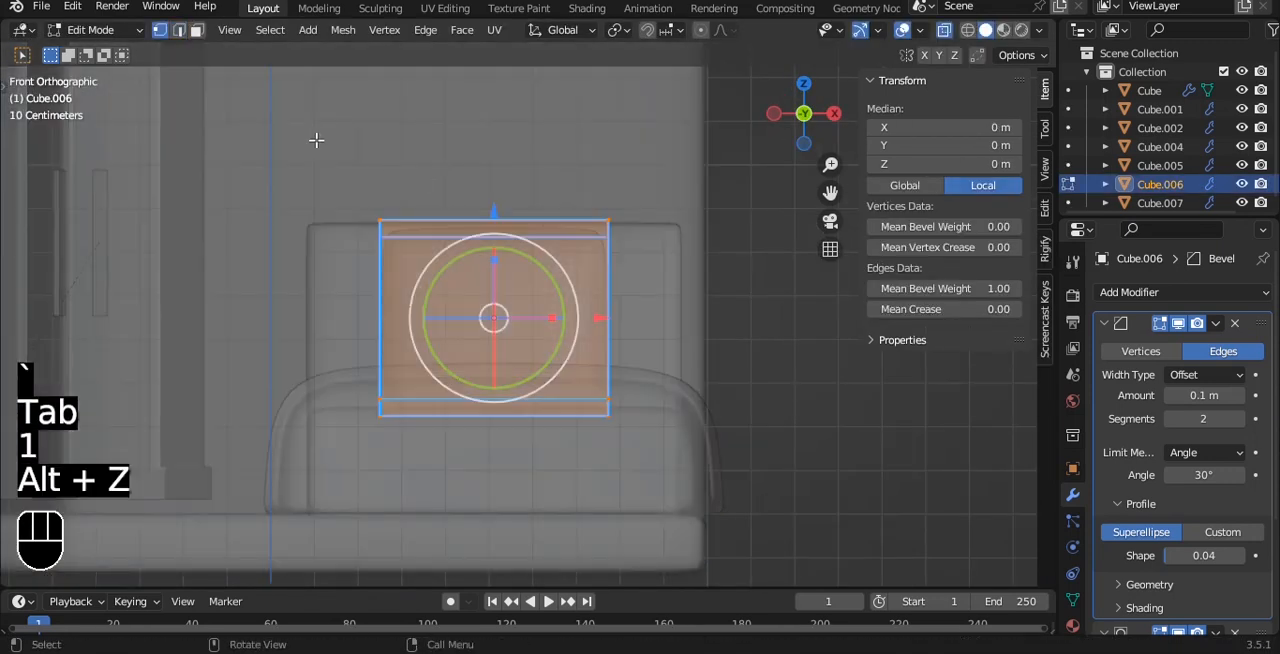
pyautogui.moveTo(479, 476); pyautogui.dragTo(484, 474)
pyautogui.moveTo(481, 320); pyautogui.dragTo(446, 313)
pyautogui.moveTo(533, 200); pyautogui.dragTo(674, 482)
pyautogui.moveTo(718, 316); pyautogui.dragTo(737, 314)
pyautogui.hotkey('alt', 'z')
pyautogui.press('Tab')
pyautogui.moveTo(766, 349); pyautogui.dragTo(537, 343, button='middle')
pyautogui.moveTo(541, 339); pyautogui.dragTo(668, 293, button='middle')
# - Duplicate the pillow and move the copy along Y to about -0.02 m, over the middle of the blanket
pyautogui.click(668, 293)
pyautogui.hotkey('shift', 'd')
pyautogui.press('y')
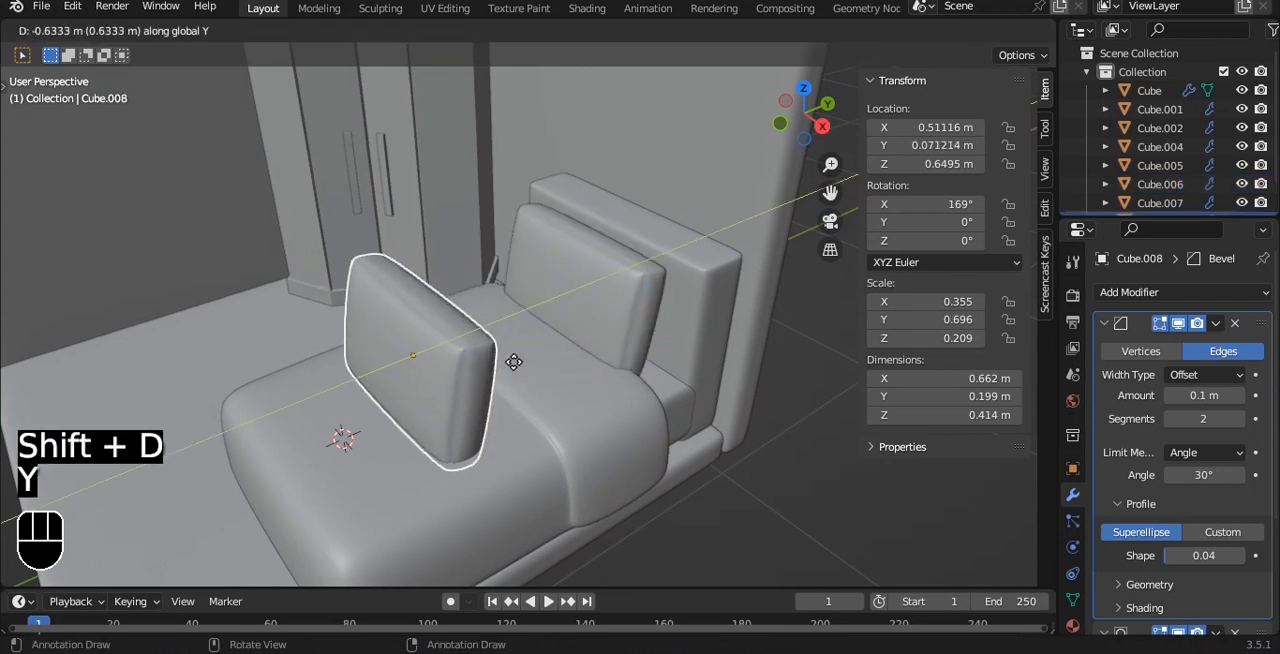
pyautogui.click(489, 380)
# - Lay the copied pillow flat with an X rotation of 90.5° and lower it toward the blanket
pyautogui.press('KP_5')
pyautogui.keyDown('alt'); pyautogui.moveTo(451, 328); pyautogui.dragTo(615, 318, button='middle'); pyautogui.keyUp('alt')
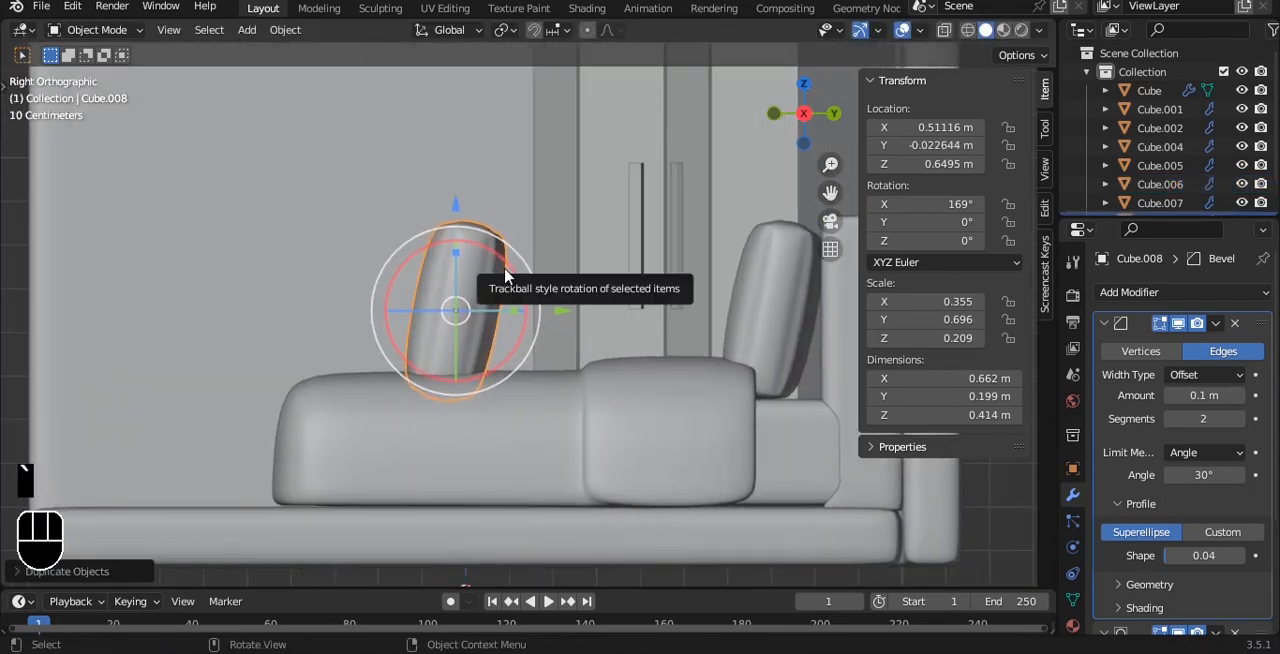
pyautogui.moveTo(510, 274); pyautogui.dragTo(534, 291)
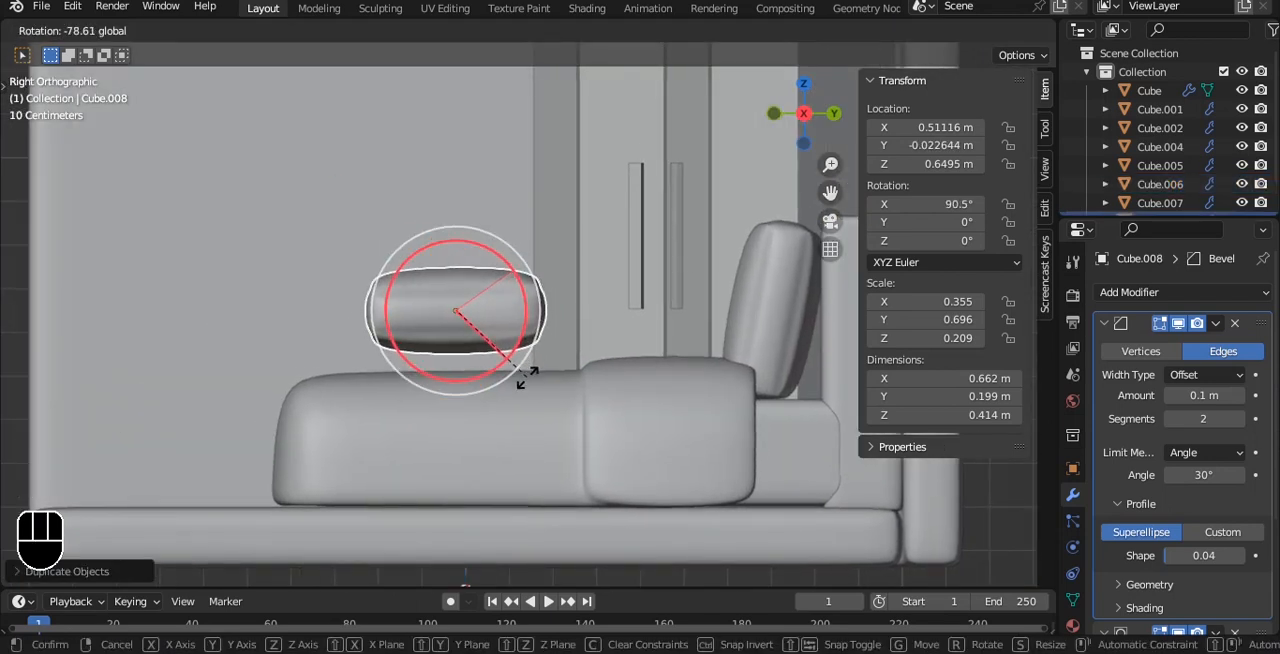
pyautogui.moveTo(527, 377); pyautogui.dragTo(527, 378)
pyautogui.scroll(3, 485, 300)
pyautogui.moveTo(403, 204); pyautogui.dragTo(401, 237)
pyautogui.keyDown('alt'); pyautogui.moveTo(410, 250); pyautogui.dragTo(572, 345, button='middle'); pyautogui.keyUp('alt')
# - Flatten the copied pillow vertically to a Y scale value of 0.471 and lower it to about Z 0.57 m
pyautogui.press('s')
pyautogui.press('z')
pyautogui.click(607, 258)
pyautogui.press('`')
pyautogui.click(655, 328)
pyautogui.moveTo(441, 231); pyautogui.dragTo(436, 248)
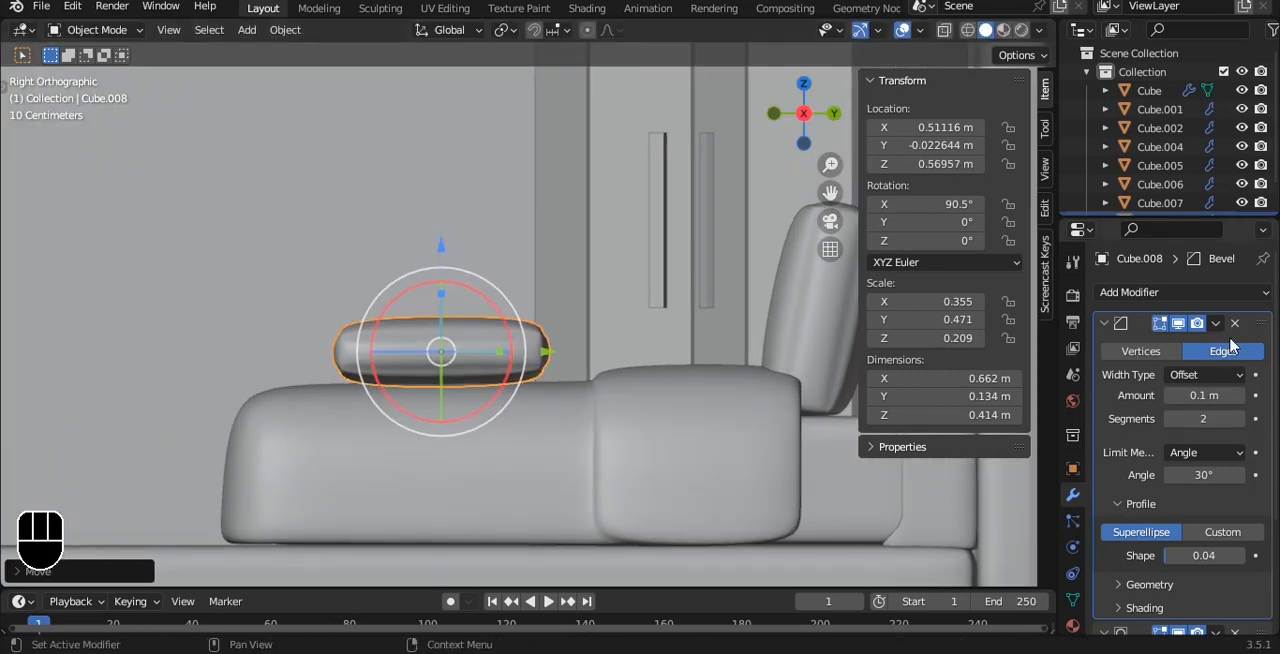
# - Try removing the copied pillow's Bevel modifier and undo it
pyautogui.click(1235, 324)
pyautogui.keyDown('alt'); pyautogui.moveTo(565, 325); pyautogui.dragTo(768, 408); pyautogui.keyUp('alt')
pyautogui.hotkey('ctrl', 'z')
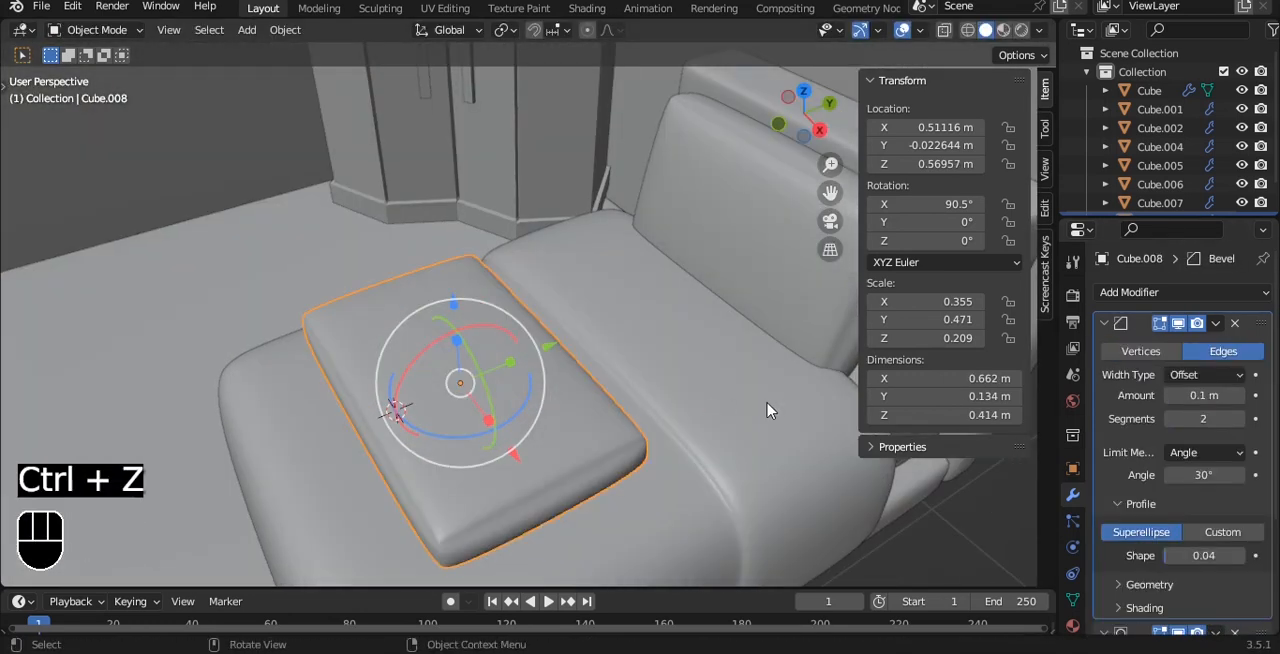
# - Set the copied pillow's bevel profile shape to 0.00 and move it along X to about 0.44 m in the top view
pyautogui.moveTo(1205, 555); pyautogui.dragTo(1168, 555)
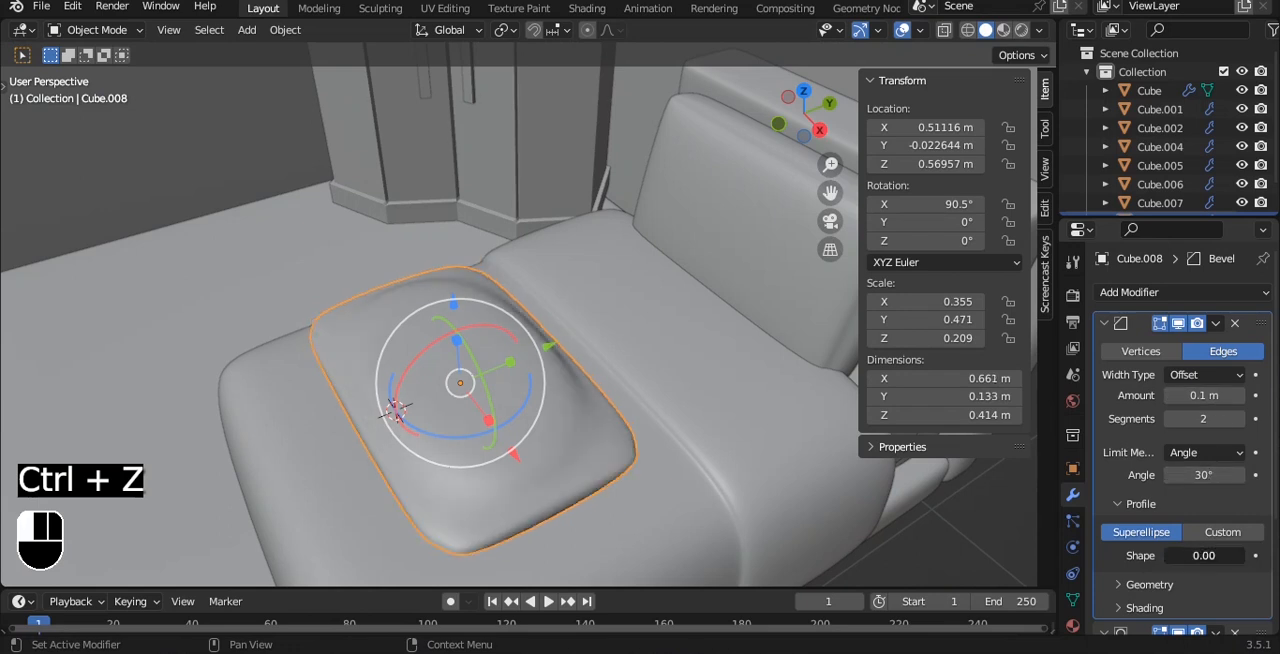
pyautogui.keyDown('alt'); pyautogui.moveTo(577, 364); pyautogui.dragTo(651, 360); pyautogui.keyUp('alt')
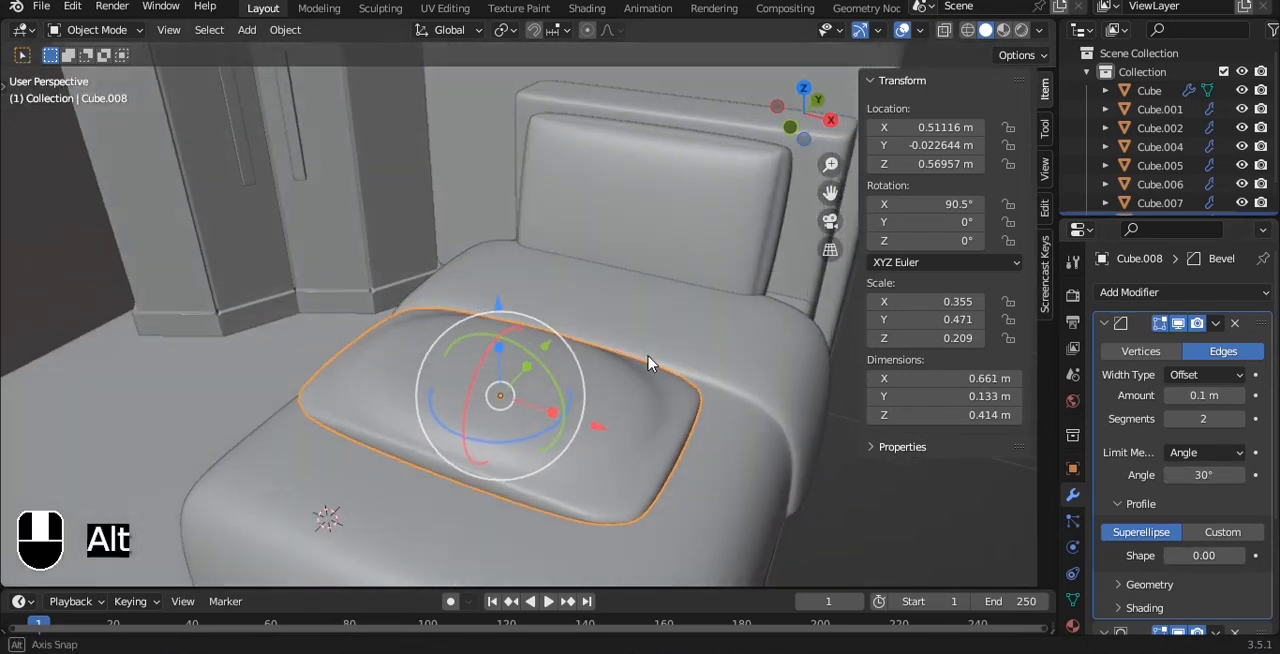
pyautogui.press('`')
pyautogui.click(640, 357)
pyautogui.moveTo(647, 404); pyautogui.dragTo(610, 405)
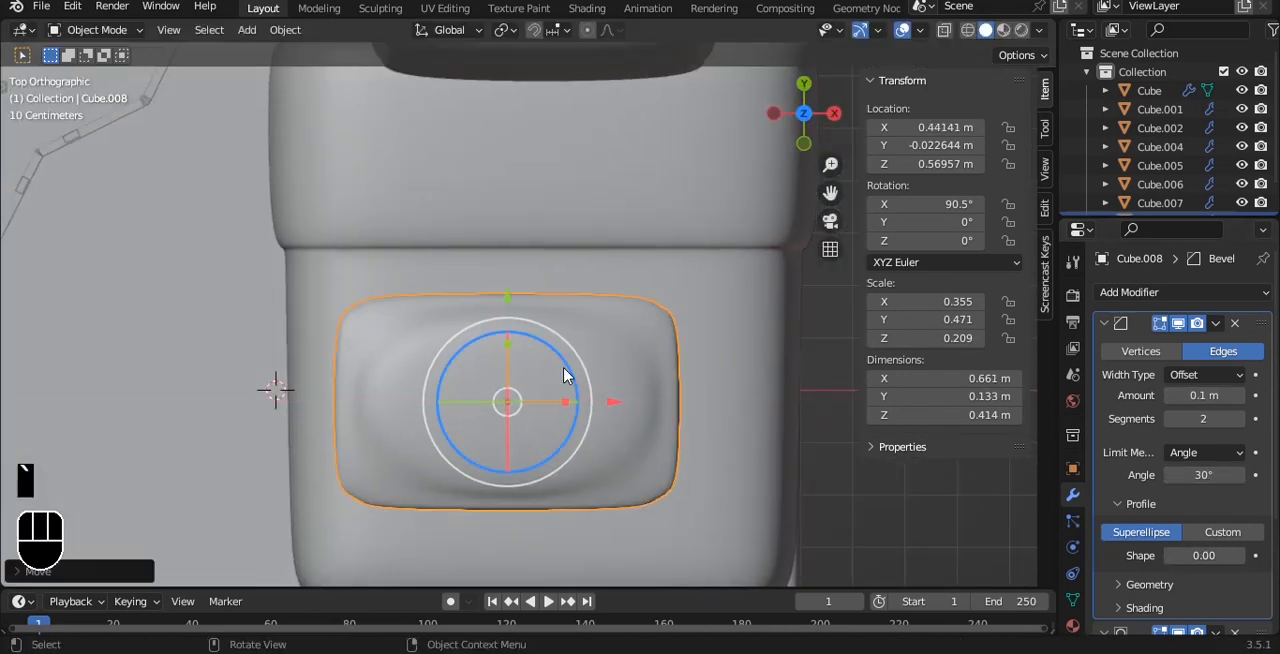
# - Rotate the copied pillow to -36.9° about Z so it lies diagonally on the blanket
pyautogui.moveTo(565, 373); pyautogui.dragTo(589, 418)
pyautogui.hotkey('ctrl', 'z')
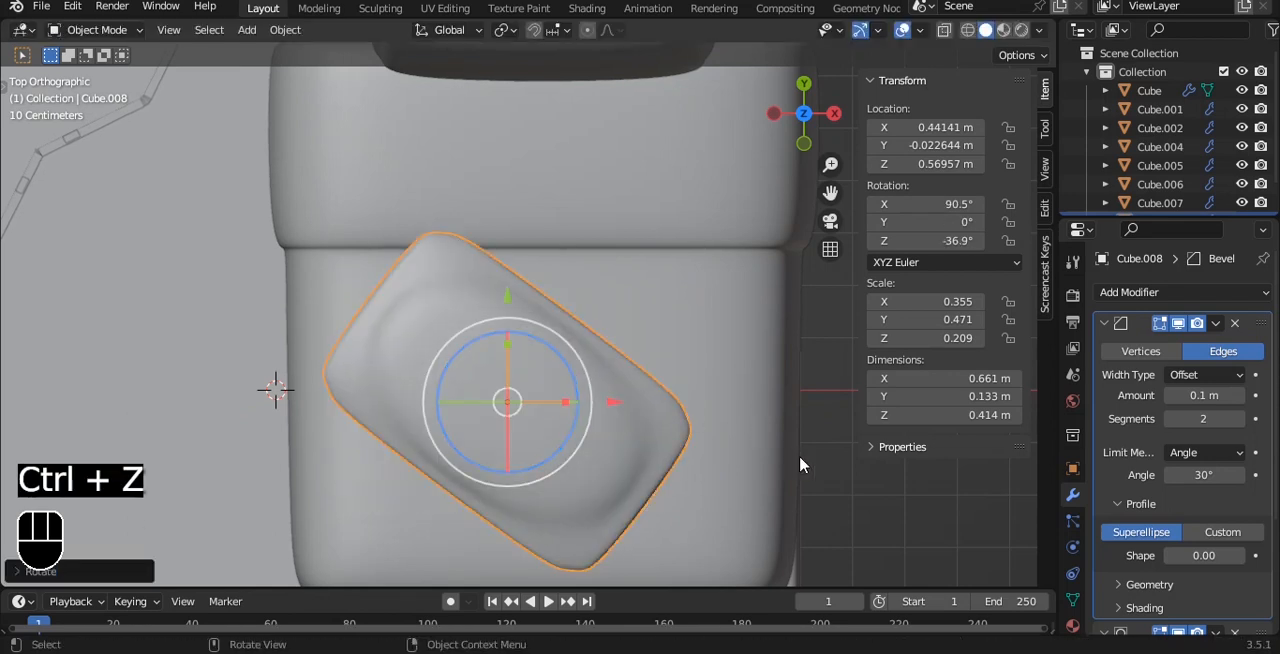
pyautogui.click(795, 450)
pyautogui.click(828, 498)
pyautogui.keyDown('alt'); pyautogui.moveTo(828, 498); pyautogui.dragTo(634, 337); pyautogui.keyUp('alt')
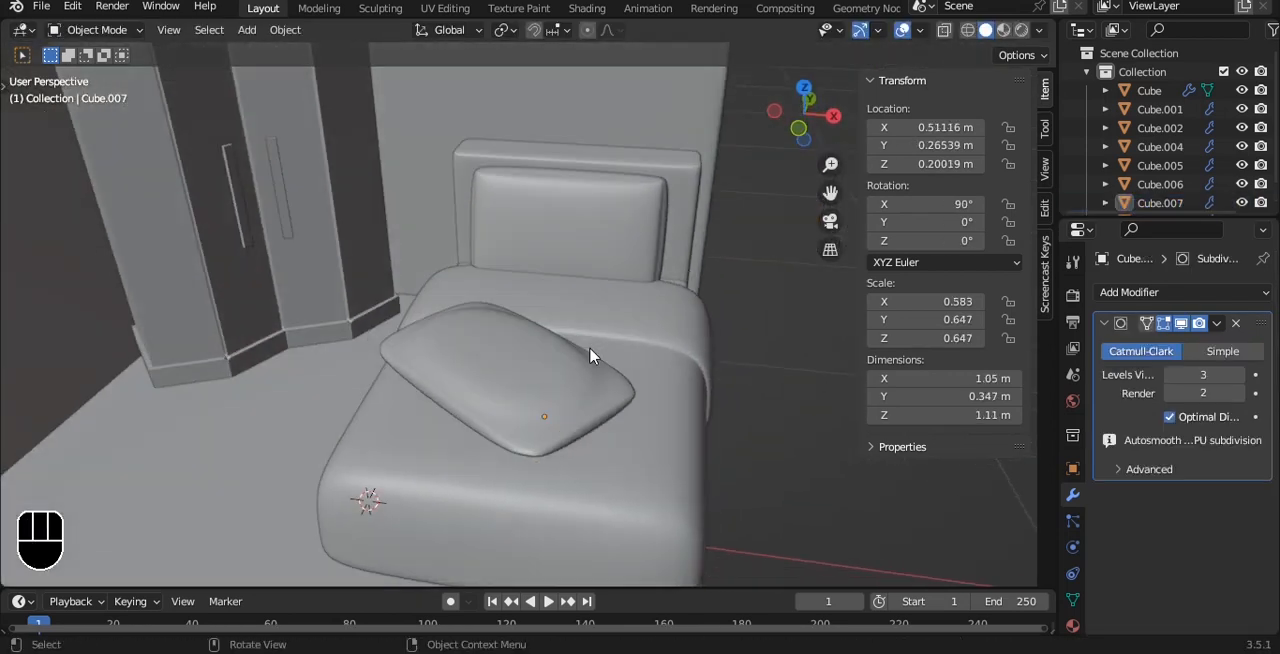
# - Scale the diagonal pillow down uniformly to about 0.61 m wide and lower it to about Z 0.565 m onto the blanket
pyautogui.click(634, 340)
pyautogui.press('s')
pyautogui.click(730, 408)
pyautogui.press('`')
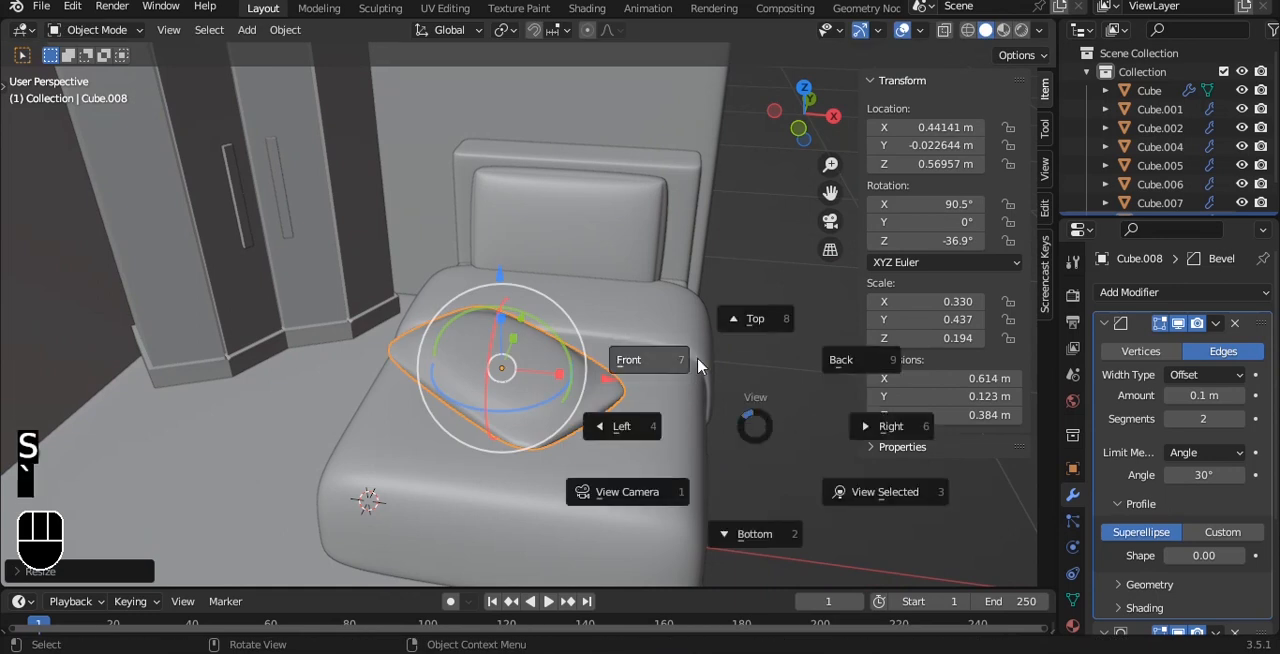
pyautogui.click(660, 363)
pyautogui.moveTo(500, 263); pyautogui.dragTo(496, 268)
# - Save the scene file and review the whole room with the finished bed
pyautogui.scroll(-6, 531, 292)
pyautogui.click(729, 394)
pyautogui.keyDown('alt'); pyautogui.moveTo(729, 394); pyautogui.dragTo(591, 368); pyautogui.keyUp('alt')
pyautogui.hotkey('ctrl', 's')
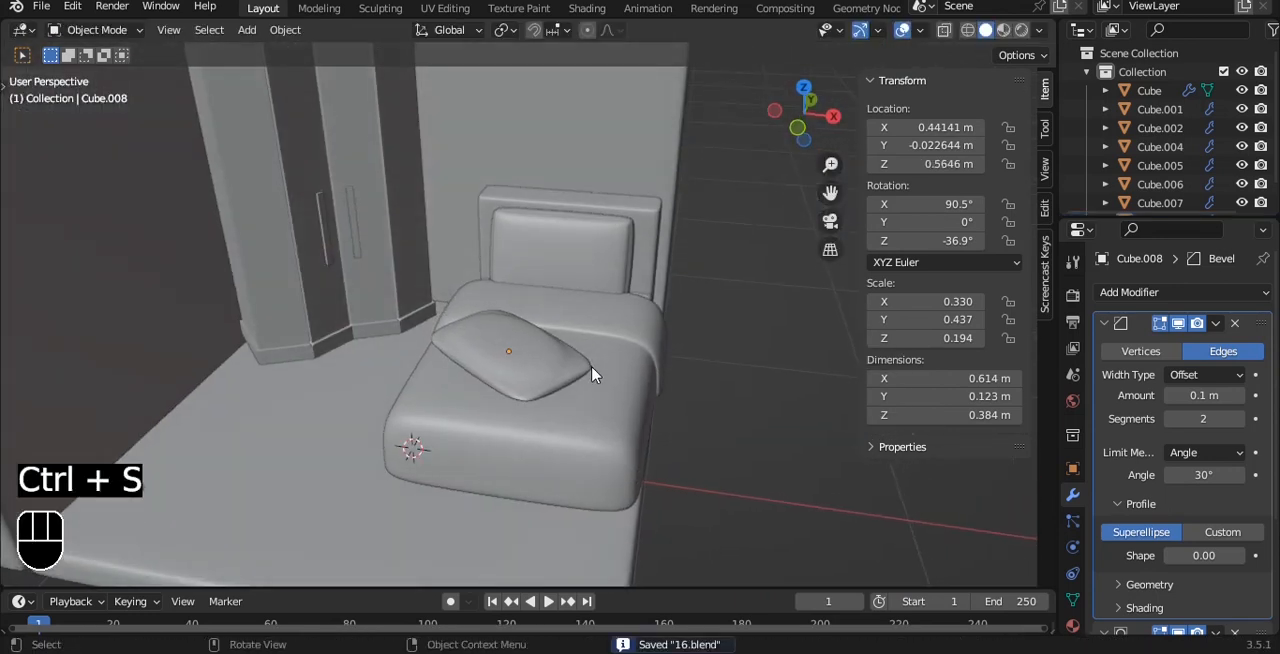
pyautogui.scroll(-2, 591, 368)
pyautogui.keyDown('alt'); pyautogui.moveTo(514, 341); pyautogui.dragTo(515, 295); pyautogui.keyUp('alt')
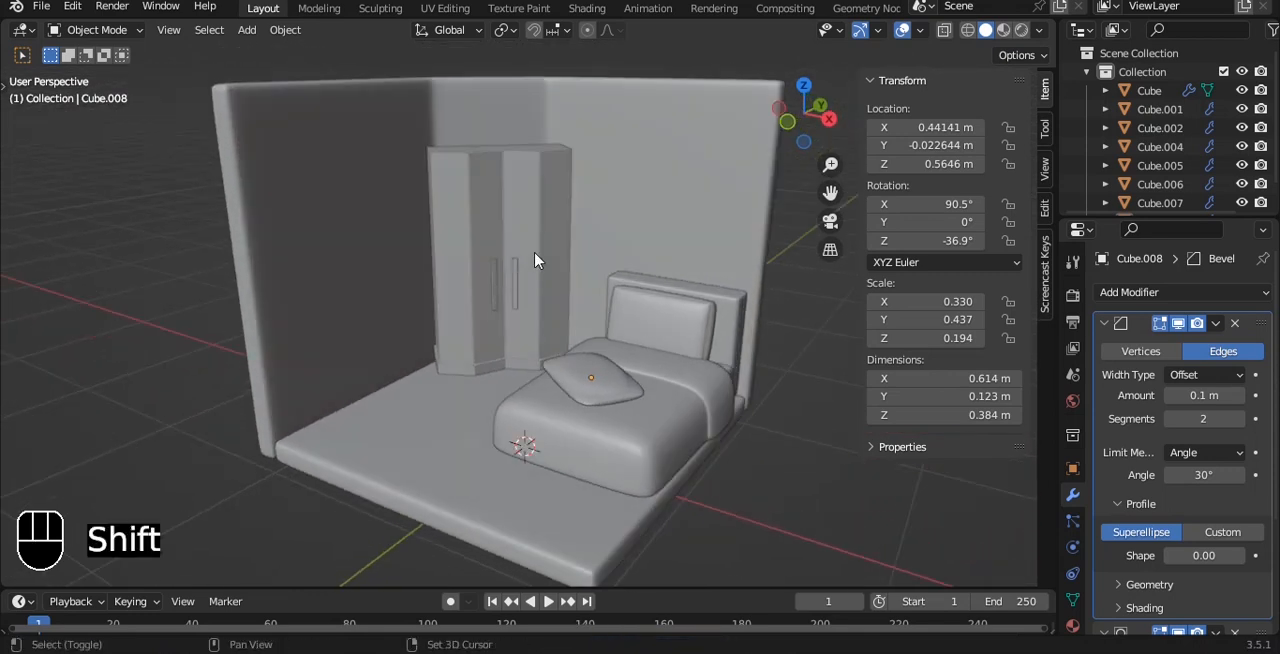
pyautogui.keyDown('alt'); pyautogui.moveTo(502, 240); pyautogui.dragTo(445, 249); pyautogui.keyUp('alt')
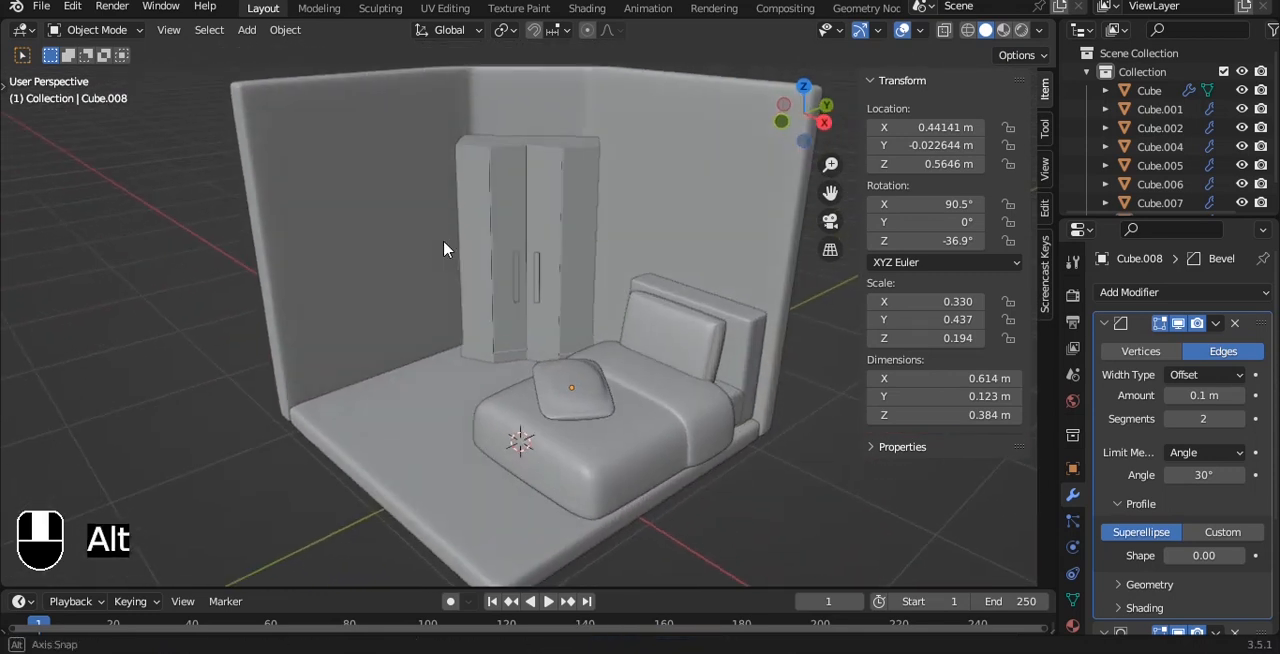
# - Duplicate the inner face of the wall opposite the bed about 0.62 m along X and separate it into its own object
pyautogui.click(331, 258)
pyautogui.press('Tab')
pyautogui.click(363, 264)
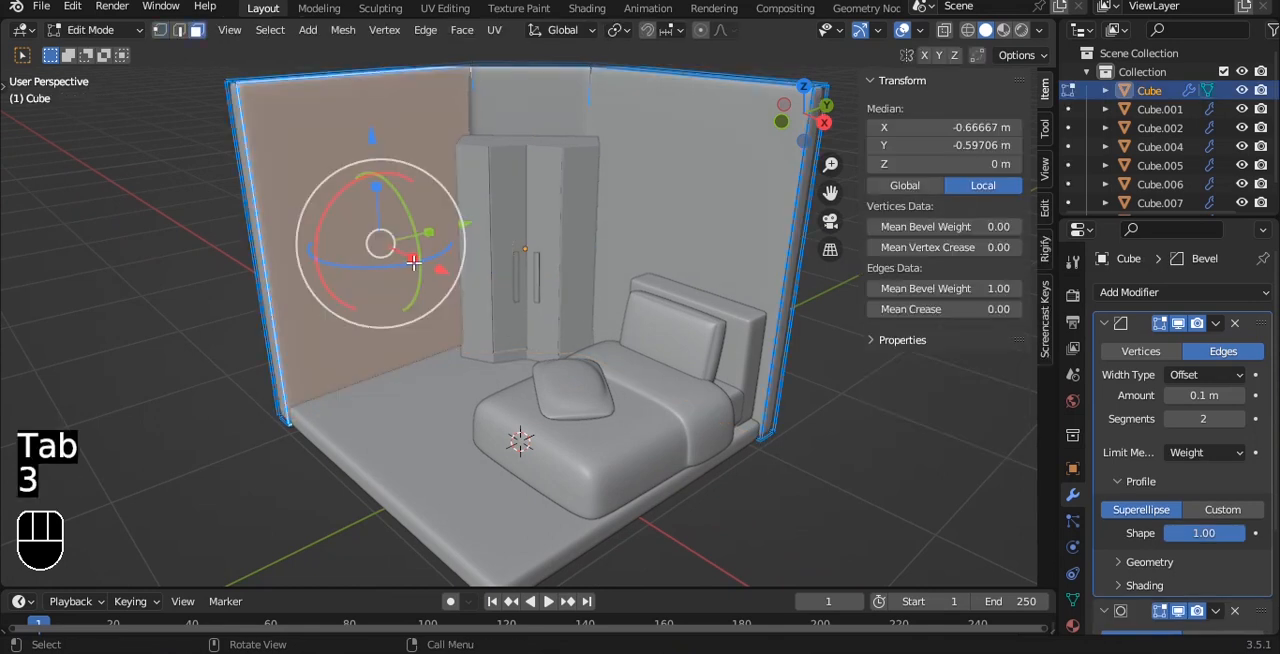
pyautogui.hotkey('shift', 'd')
pyautogui.press('x')
pyautogui.click(471, 288)
pyautogui.press('p')
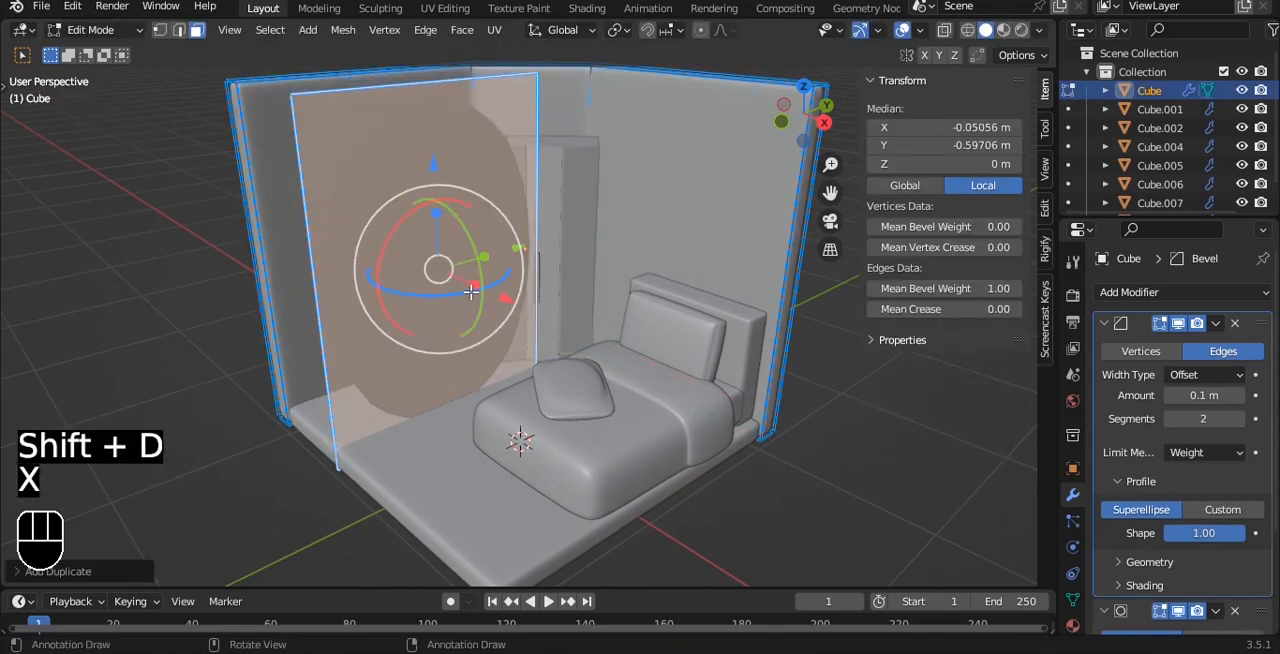
pyautogui.click(471, 296)
# - Set the separated wall face's origin to its geometry in object mode and save the file
pyautogui.press('Tab')
pyautogui.click(422, 267)
pyautogui.press('q')
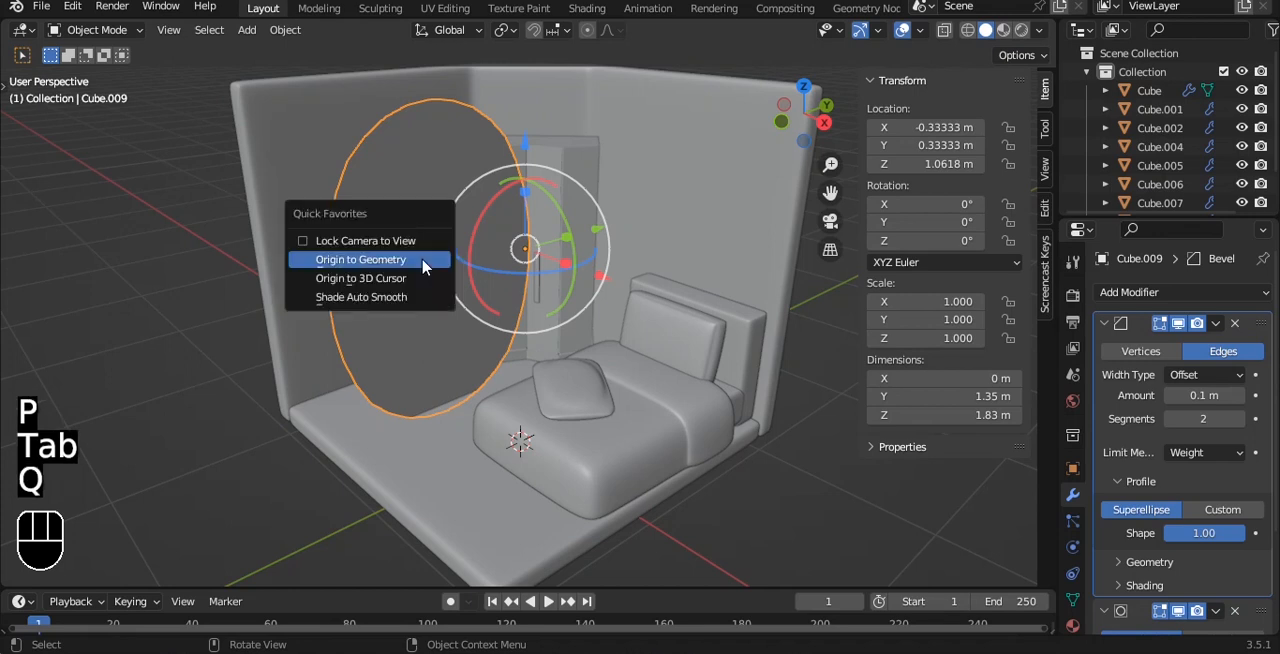
pyautogui.click(422, 268)
pyautogui.hotkey('ctrl', 's')
pyautogui.moveTo(422, 268); pyautogui.dragTo(600, 276, button='middle')
pyautogui.press('s')
pyautogui.press('z')
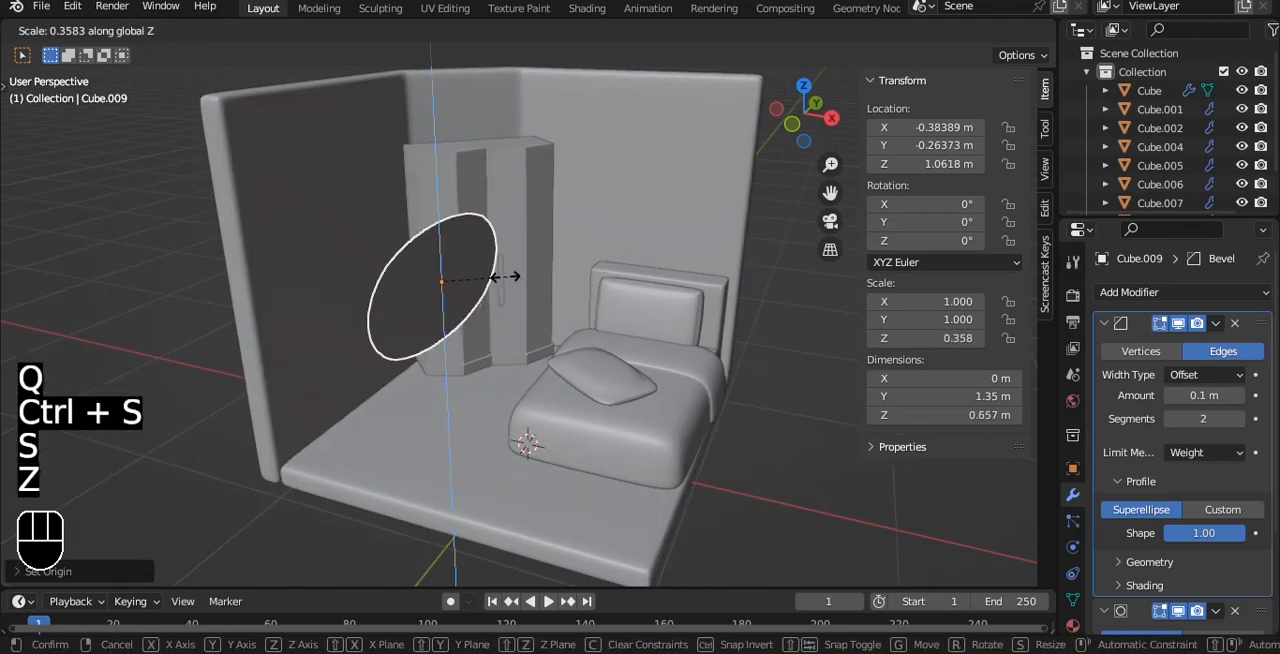
pyautogui.rightClick(489, 280)
pyautogui.write('rx')
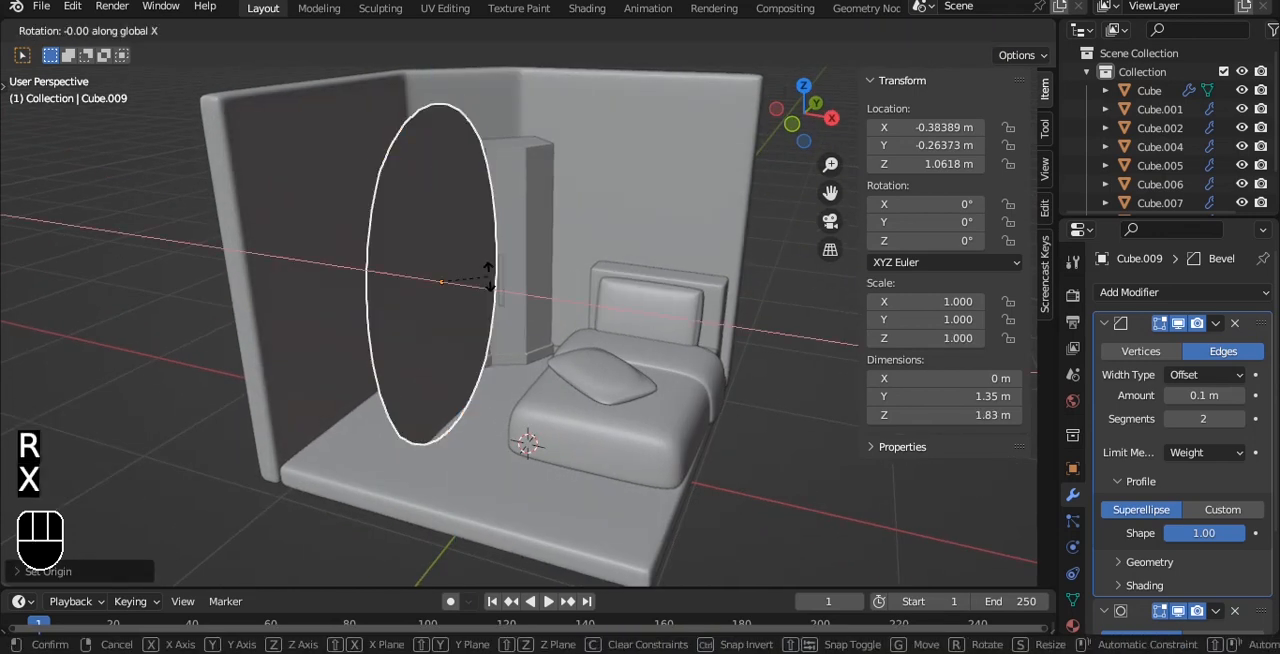
pyautogui.write('90')
pyautogui.rightClick(489, 280)
# - Rotate the separated wall face 90° about Y and scale it down to 0.712, with 0.352 along global X
pyautogui.write('ry90')
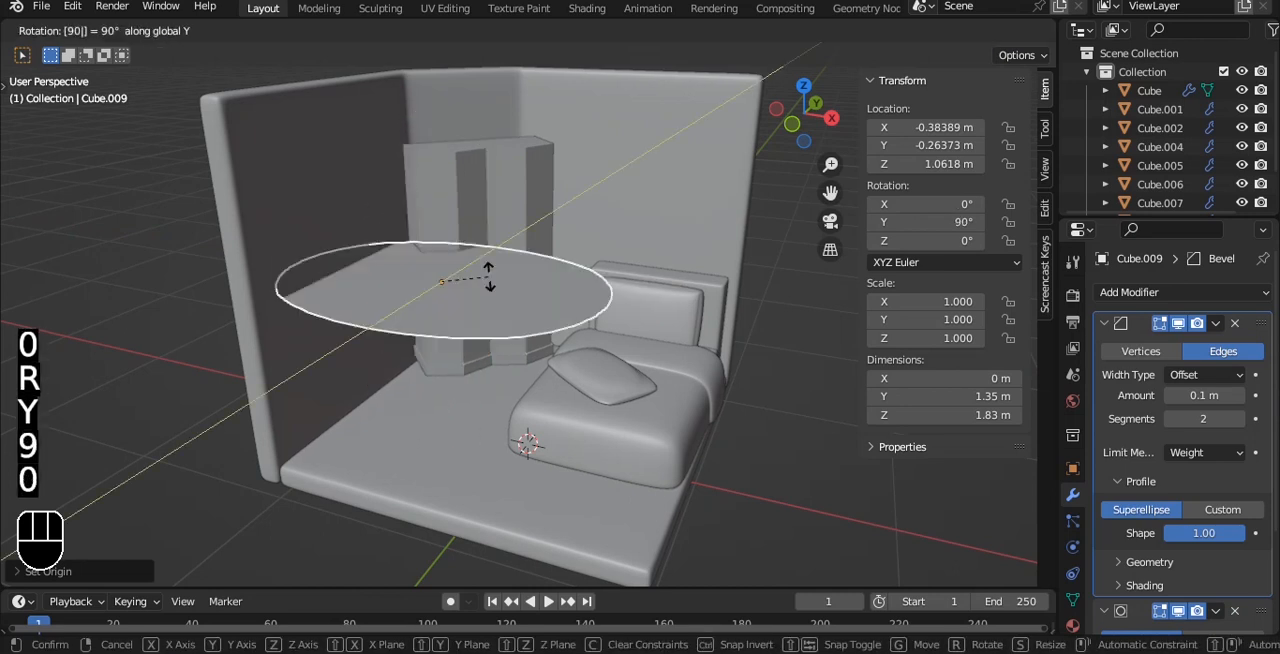
pyautogui.click(489, 280)
pyautogui.press('`')
pyautogui.click(666, 174)
pyautogui.press('s')
pyautogui.press('x')
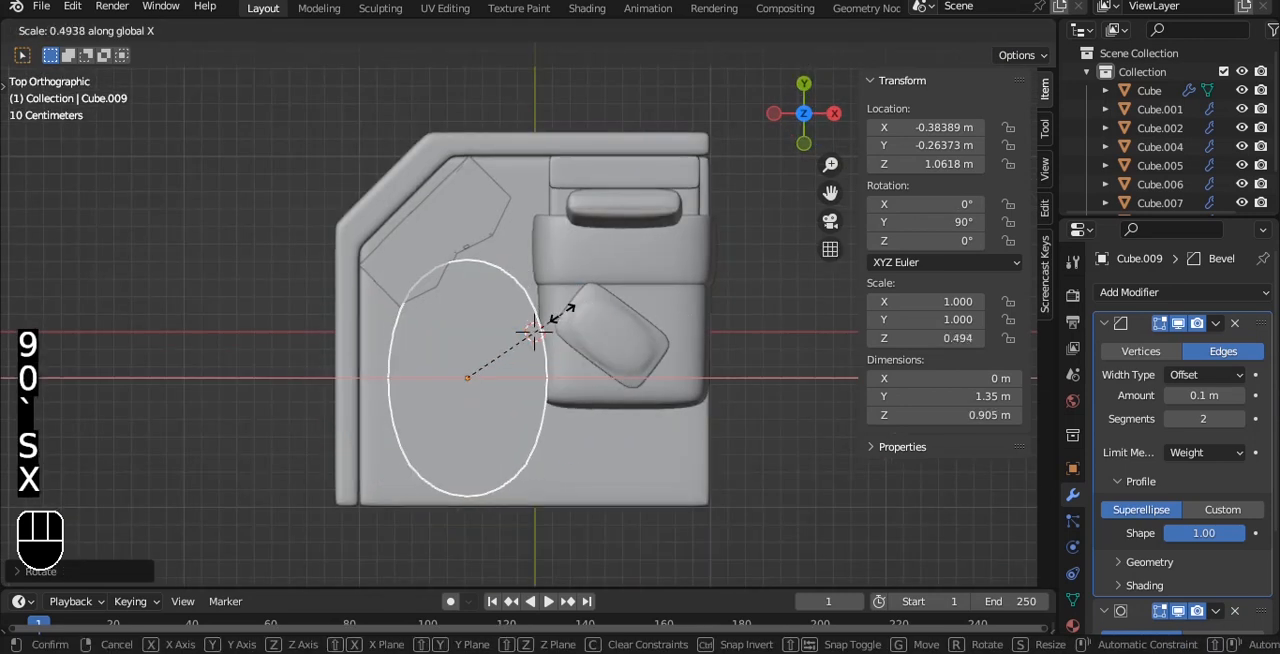
pyautogui.press('s')
pyautogui.click(535, 331)
# - Extrude the flat face downward and lower the new bottom face to form a box about 0.41 m high
pyautogui.press('Tab')
pyautogui.press('a')
pyautogui.moveTo(535, 331); pyautogui.dragTo(592, 315, button='middle')
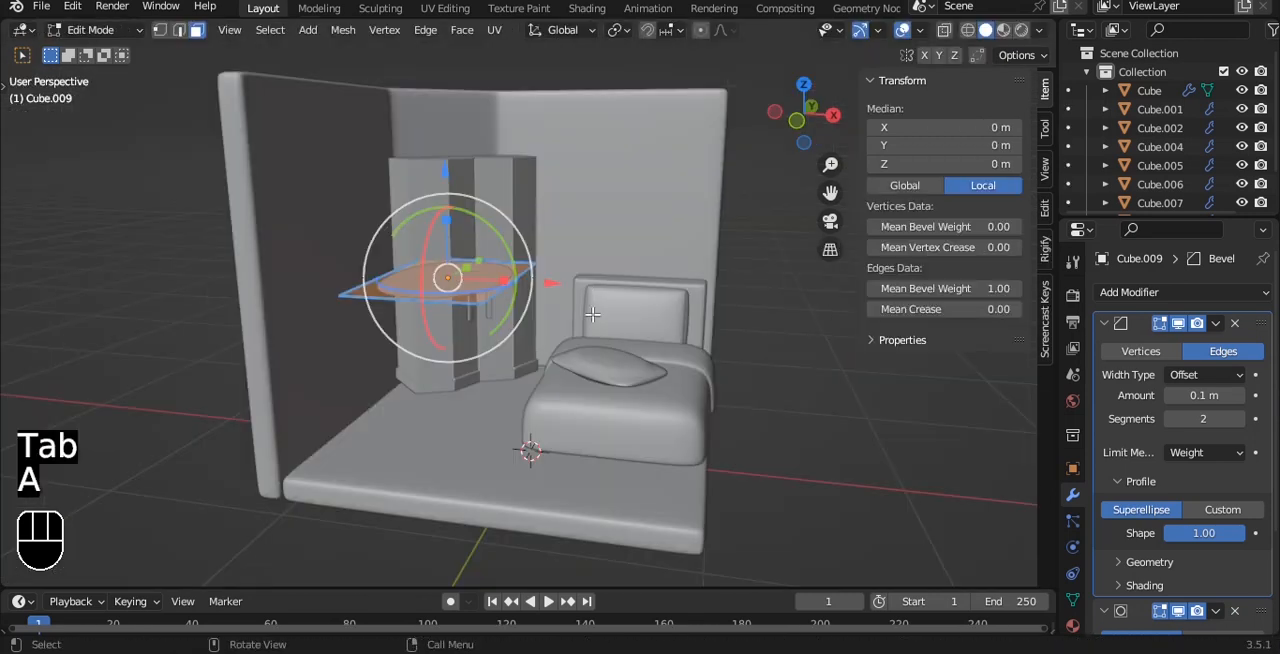
pyautogui.click(437, 270)
pyautogui.press('e')
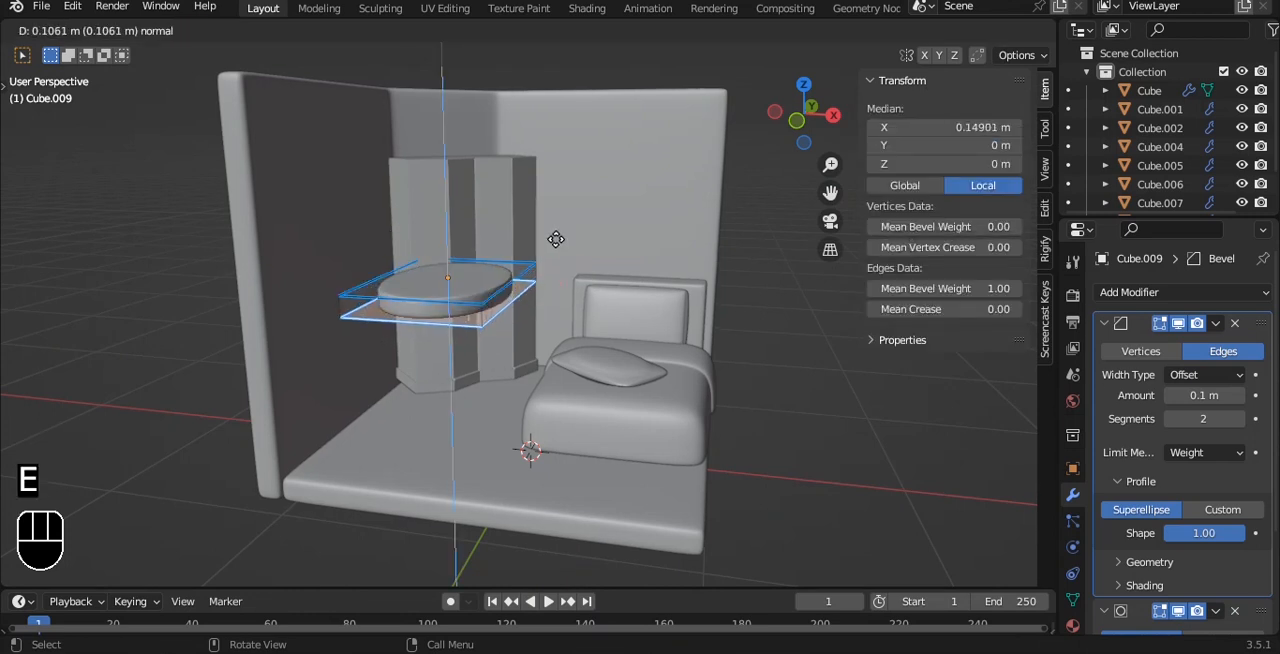
pyautogui.click(556, 239)
pyautogui.scroll(2, 557, 242)
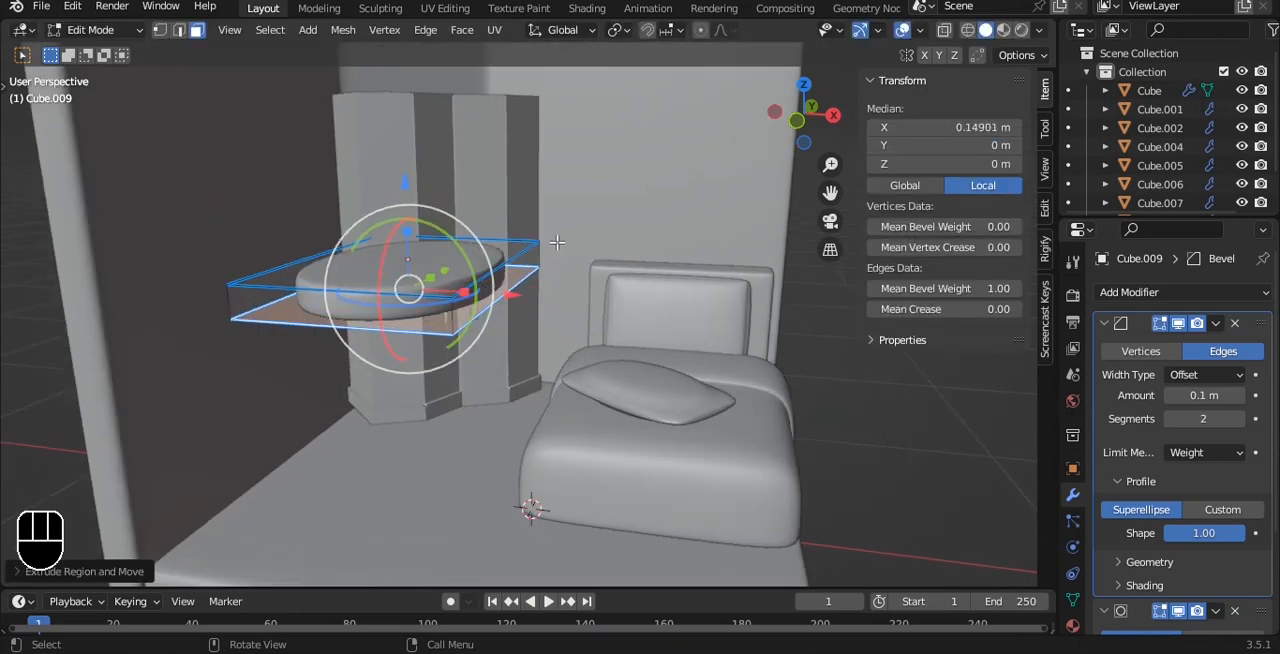
pyautogui.scroll(-2, 557, 242)
pyautogui.moveTo(433, 186); pyautogui.dragTo(444, 258)
# - Set the mean bevel weight of all the box's edges to 1.00 and return to object mode
pyautogui.press('a')
pyautogui.press('a')
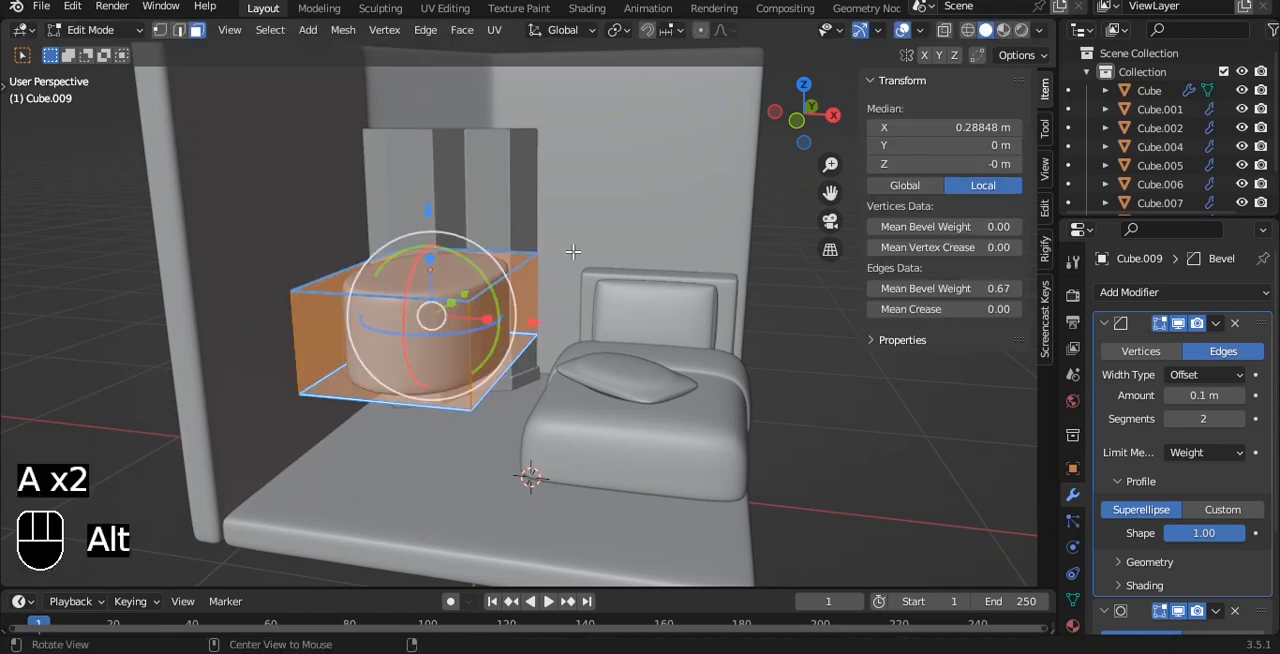
pyautogui.keyDown('alt'); pyautogui.moveTo(580, 251); pyautogui.dragTo(503, 257); pyautogui.keyUp('alt')
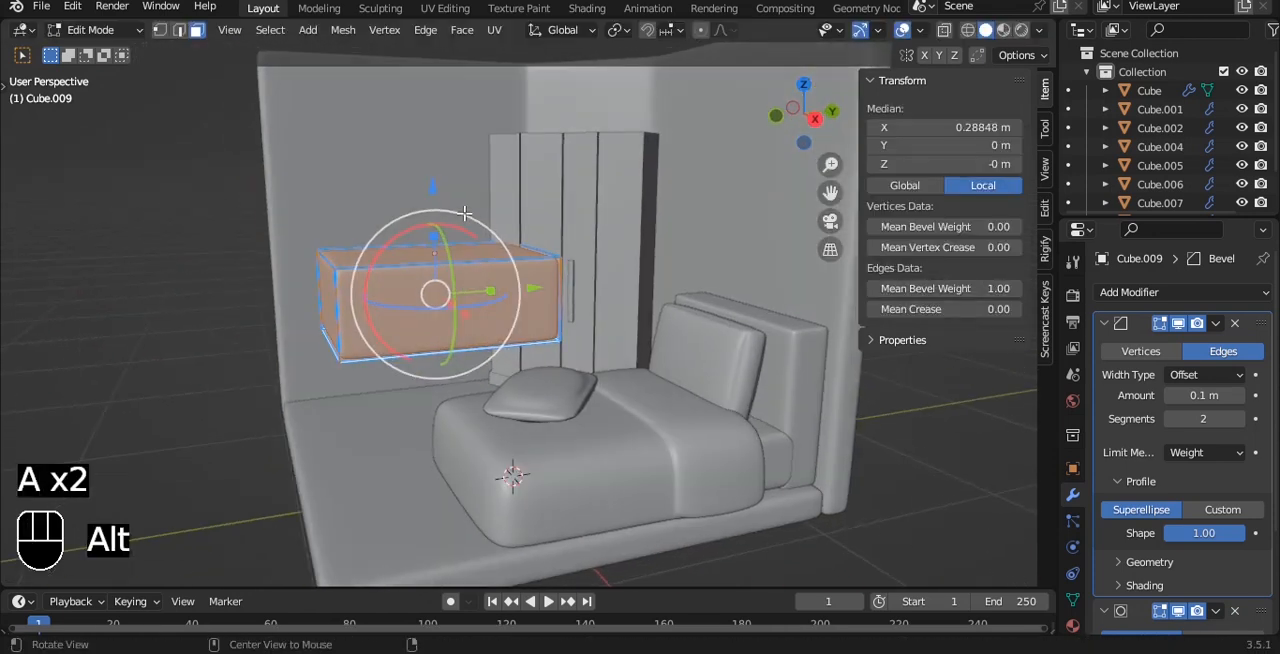
pyautogui.keyDown('alt'); pyautogui.moveTo(464, 213); pyautogui.dragTo(486, 232); pyautogui.keyUp('alt')
pyautogui.keyDown('alt'); pyautogui.keyDown('shift'); pyautogui.moveTo(486, 232); pyautogui.dragTo(527, 240); pyautogui.keyUp('shift'); pyautogui.keyUp('alt')
pyautogui.scroll(2, 505, 281)
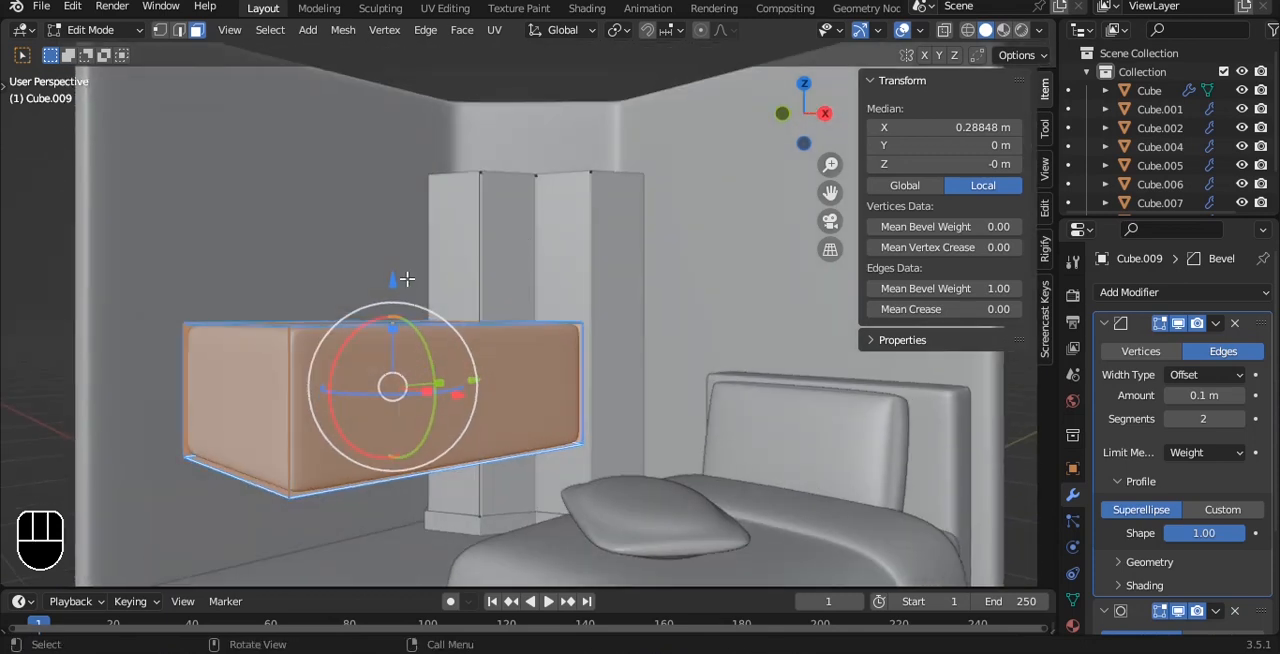
pyautogui.press('Tab')
pyautogui.scroll(-2, 411, 286)
pyautogui.keyDown('alt'); pyautogui.keyDown('shift'); pyautogui.moveTo(489, 306); pyautogui.dragTo(569, 411); pyautogui.keyUp('shift'); pyautogui.keyUp('alt')
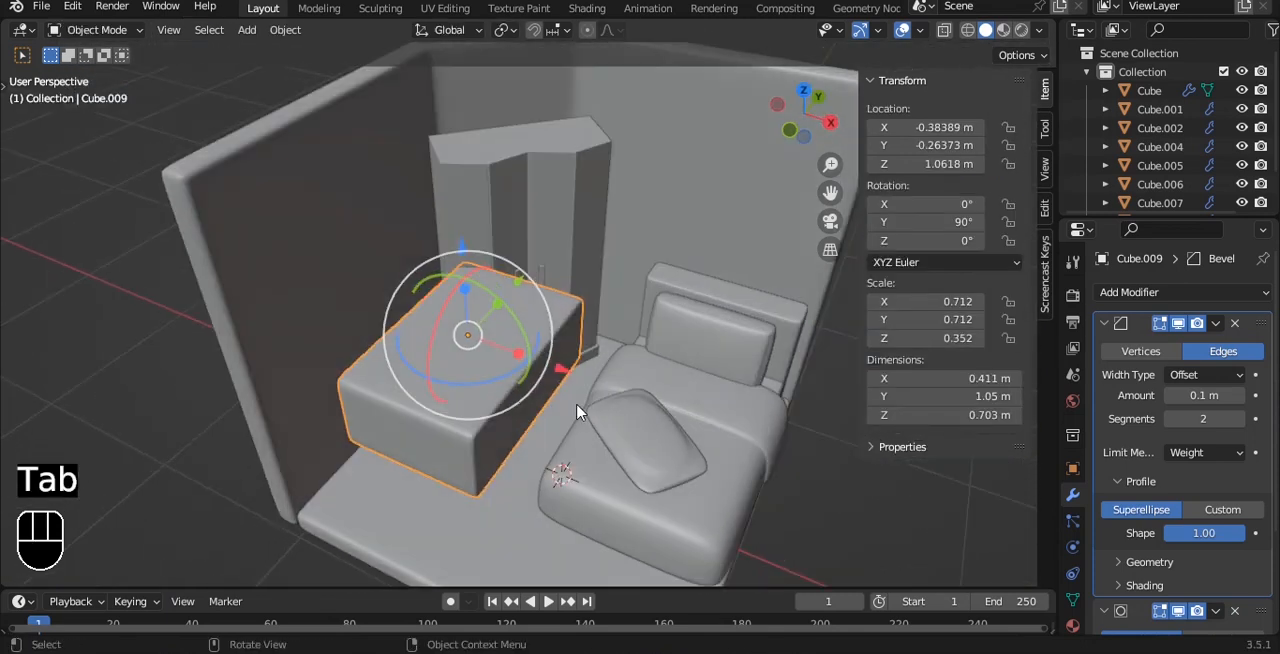
# - Move the box beside the wall opposite the bed, about X -0.69 m, Y -0.45 m, and scale it to about 0.61 by 0.82 m
pyautogui.press('`')
pyautogui.press('8')
pyautogui.press('g')
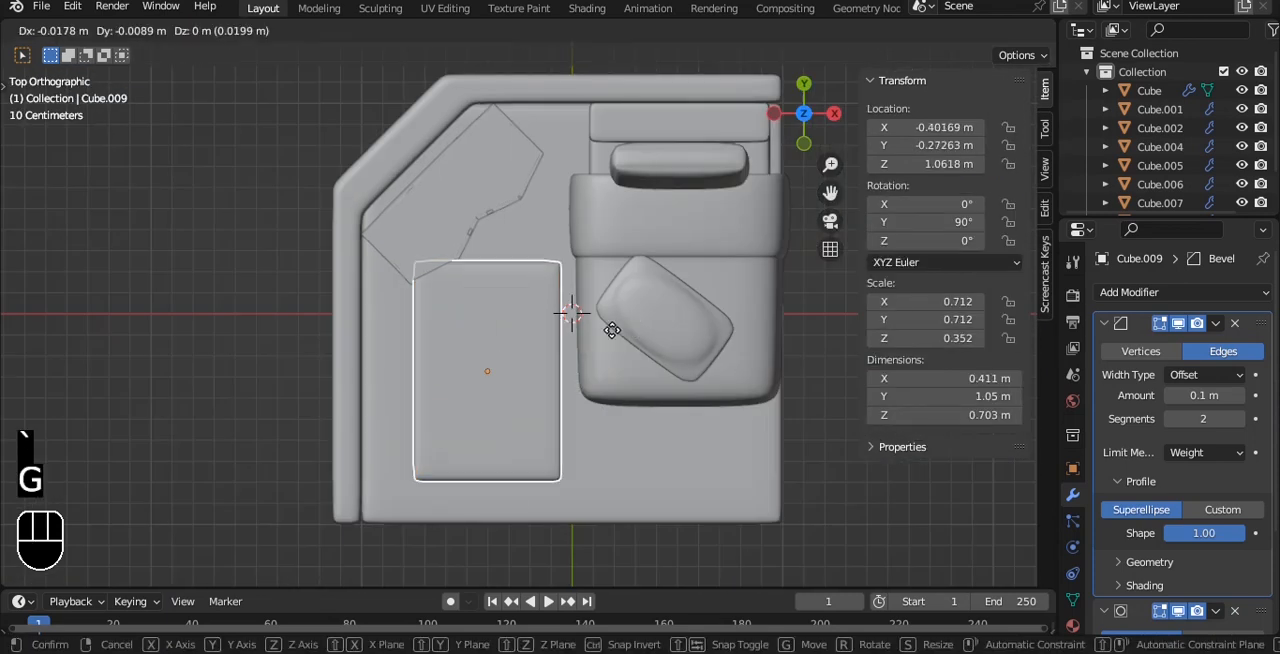
pyautogui.click(585, 366)
pyautogui.scroll(2, 656, 361)
pyautogui.keyDown('alt'); pyautogui.keyDown('shift'); pyautogui.moveTo(528, 337); pyautogui.dragTo(559, 256); pyautogui.keyUp('shift'); pyautogui.keyUp('alt')
pyautogui.press('s')
pyautogui.press('y')
pyautogui.press('s')
pyautogui.press('x')
pyautogui.click(530, 281)
# - Lower the box onto the floor at about Z 0.606 m and save the file
pyautogui.moveTo(540, 373); pyautogui.dragTo(438, 231)
pyautogui.click(179, 273)
pyautogui.press('`')
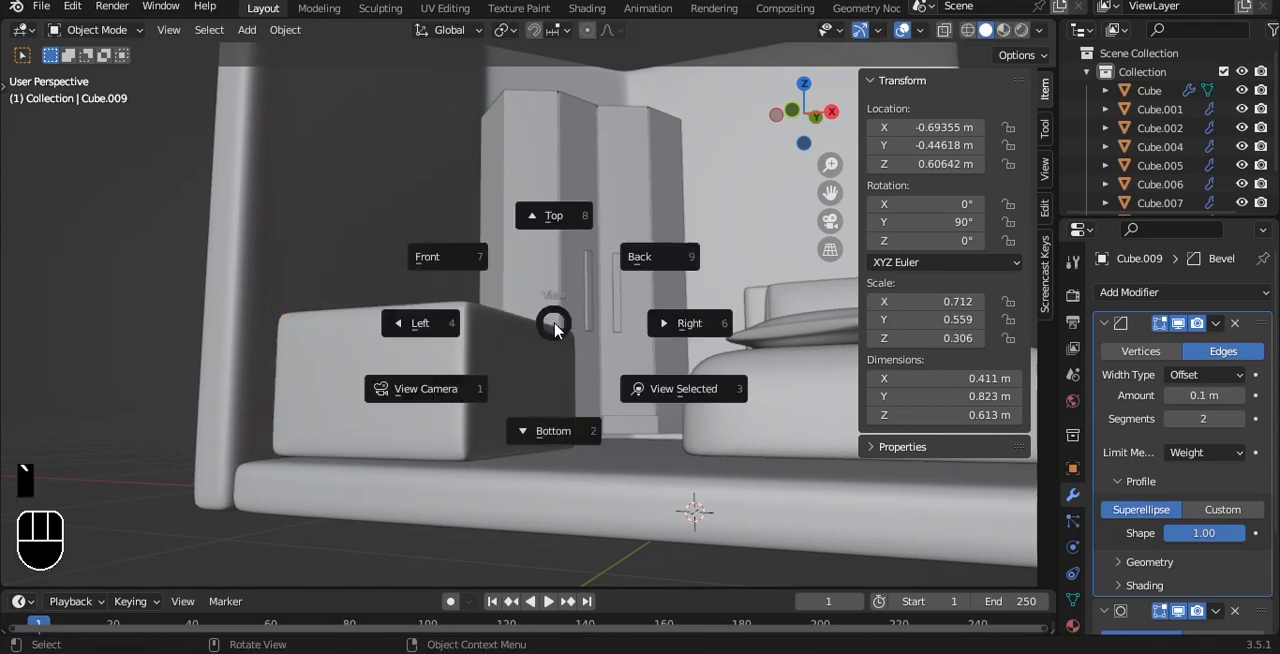
pyautogui.click(428, 258)
pyautogui.scroll(6, 488, 256)
pyautogui.keyDown('alt'); pyautogui.keyDown('shift'); pyautogui.moveTo(500, 352); pyautogui.dragTo(509, 211); pyautogui.keyUp('shift'); pyautogui.keyUp('alt')
pyautogui.scroll(-3, 454, 289)
pyautogui.hotkey('ctrl', 's')
# - Raise the box's upper vertices about 0.18 m to make it about 0.59 m tall
pyautogui.press('Tab')
pyautogui.press('1')
pyautogui.hotkey('alt', 'z')
pyautogui.moveTo(168, 100); pyautogui.dragTo(632, 309)
pyautogui.hotkey('alt', 'z')
pyautogui.scroll(-1, 469, 150)
pyautogui.keyDown('alt'); pyautogui.keyDown('shift'); pyautogui.moveTo(469, 148); pyautogui.dragTo(434, 111); pyautogui.keyUp('shift'); pyautogui.keyUp('alt')
pyautogui.scroll(2, 552, 172)
pyautogui.keyDown('alt'); pyautogui.keyDown('shift'); pyautogui.moveTo(566, 180); pyautogui.dragTo(561, 185); pyautogui.keyUp('shift'); pyautogui.keyUp('alt')
pyautogui.scroll(1, 561, 186)
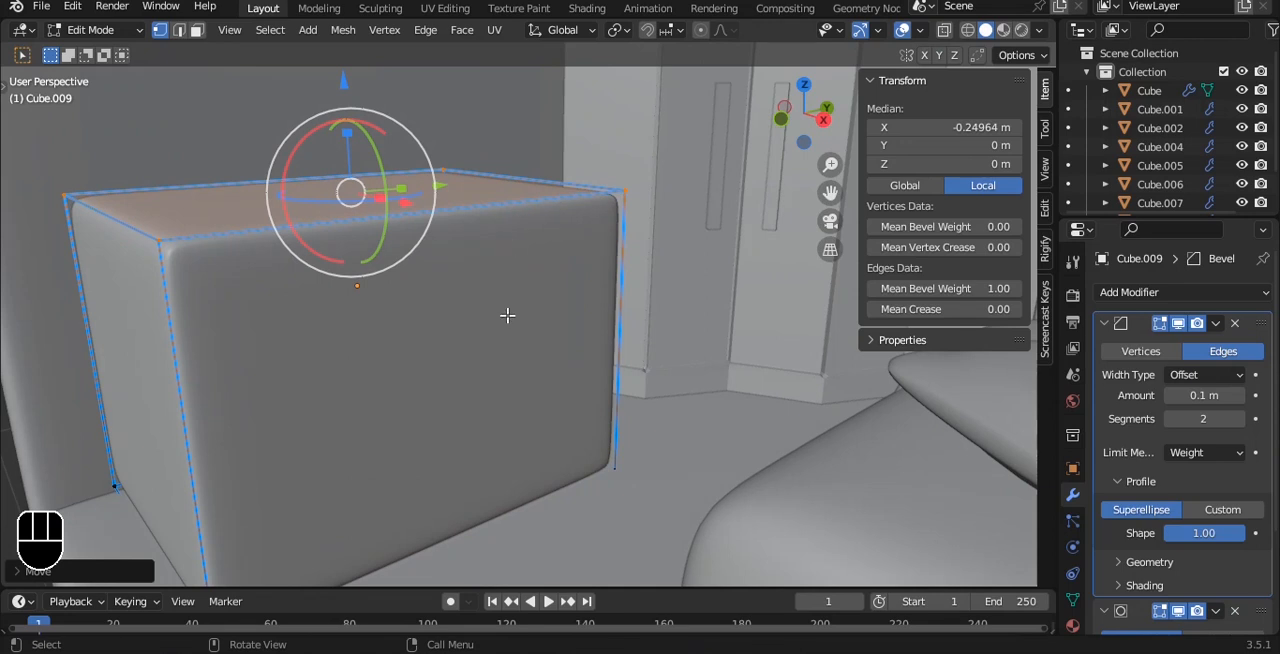
# - Add two evenly spaced horizontal loop cuts around the box and select its three front faces
pyautogui.hotkey('ctrl', 'r')
pyautogui.scroll(1, 584, 310)
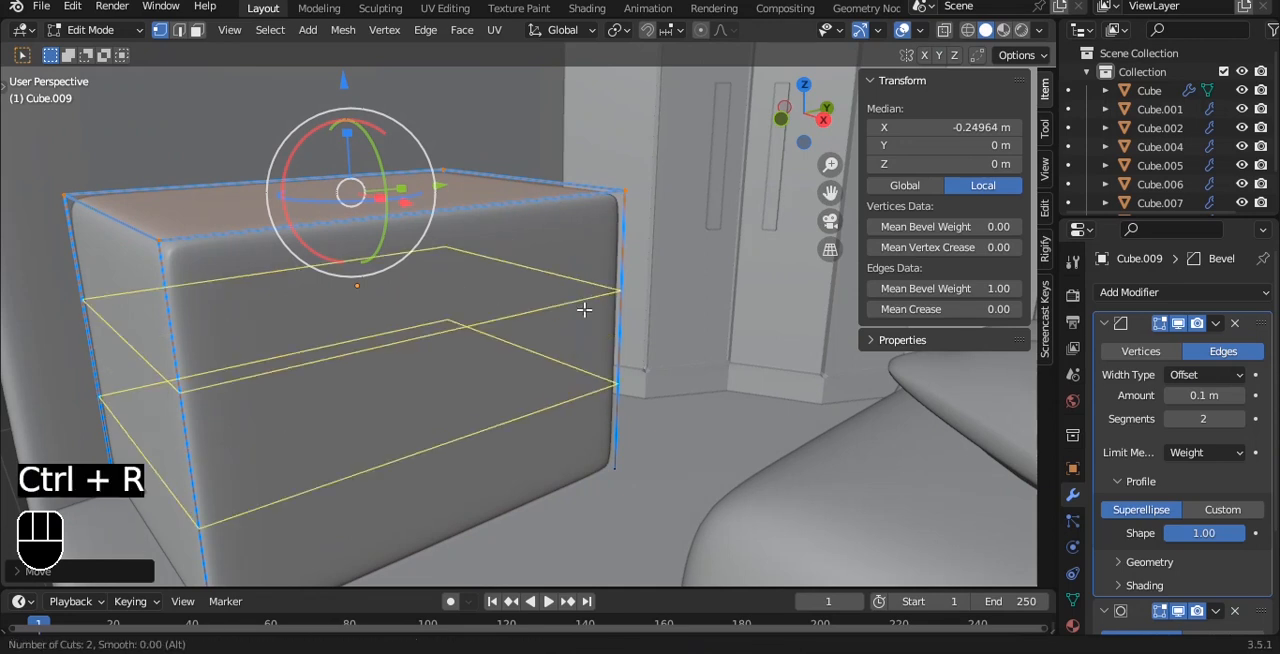
pyautogui.click(584, 310)
pyautogui.rightClick(584, 310)
pyautogui.press('3')
pyautogui.click(491, 279)
pyautogui.keyDown('shift'); pyautogui.click(504, 362); pyautogui.keyUp('shift')
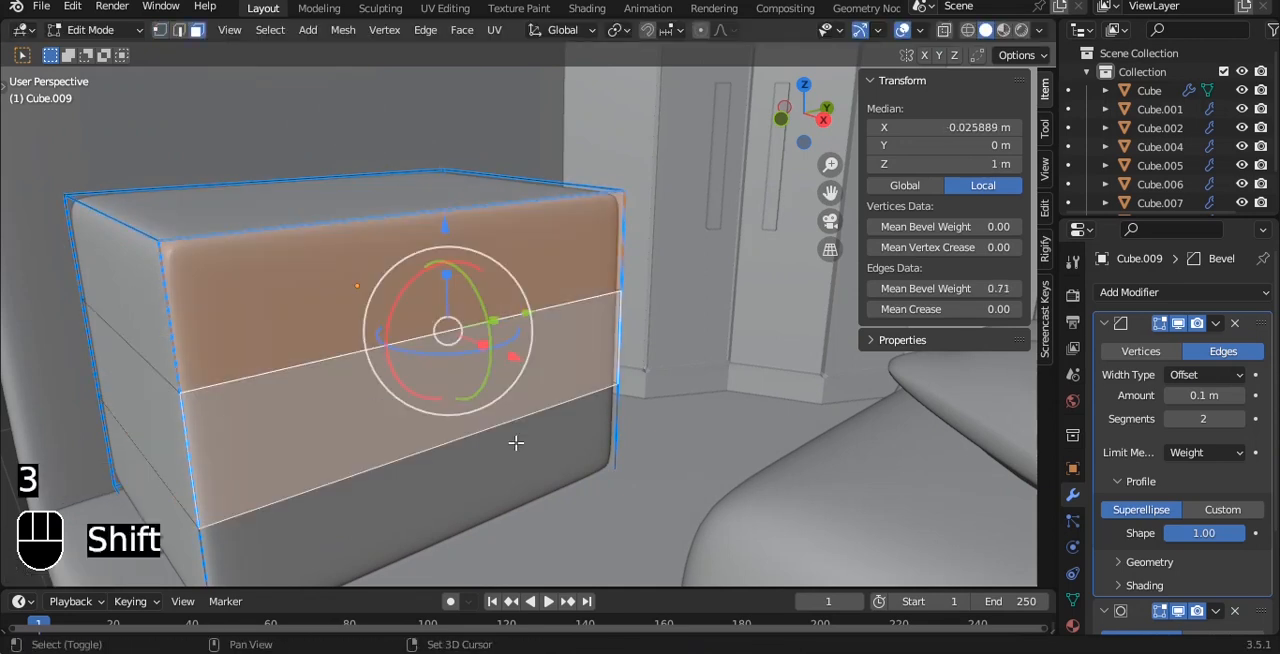
pyautogui.keyDown('shift'); pyautogui.click(515, 443); pyautogui.keyUp('shift')
# - Try to bevel the two horizontal edge loops into narrow strips about 0.007 m wide
pyautogui.press('2')
pyautogui.doubleClick(489, 299)
pyautogui.keyDown('shift'); pyautogui.doubleClick(483, 421); pyautogui.keyUp('shift')
pyautogui.keyDown('alt'); pyautogui.moveTo(543, 326); pyautogui.dragTo(548, 263); pyautogui.keyUp('alt')
pyautogui.scroll(2, 548, 263)
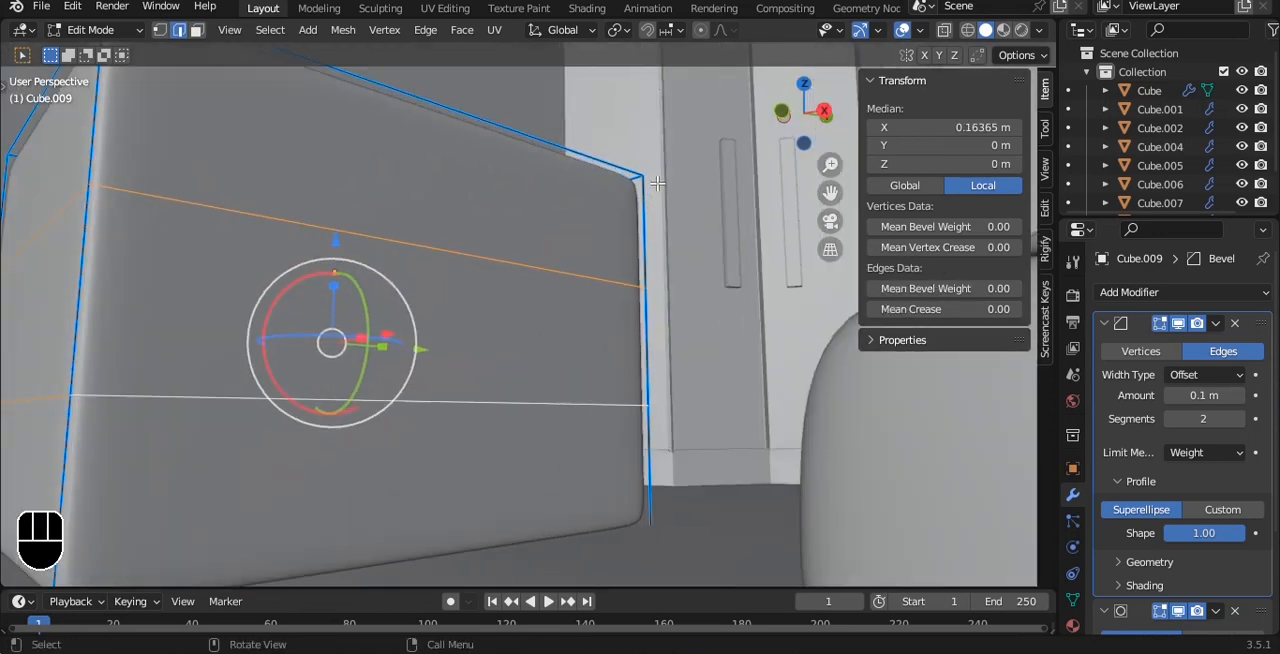
pyautogui.hotkey('ctrl', 'b')
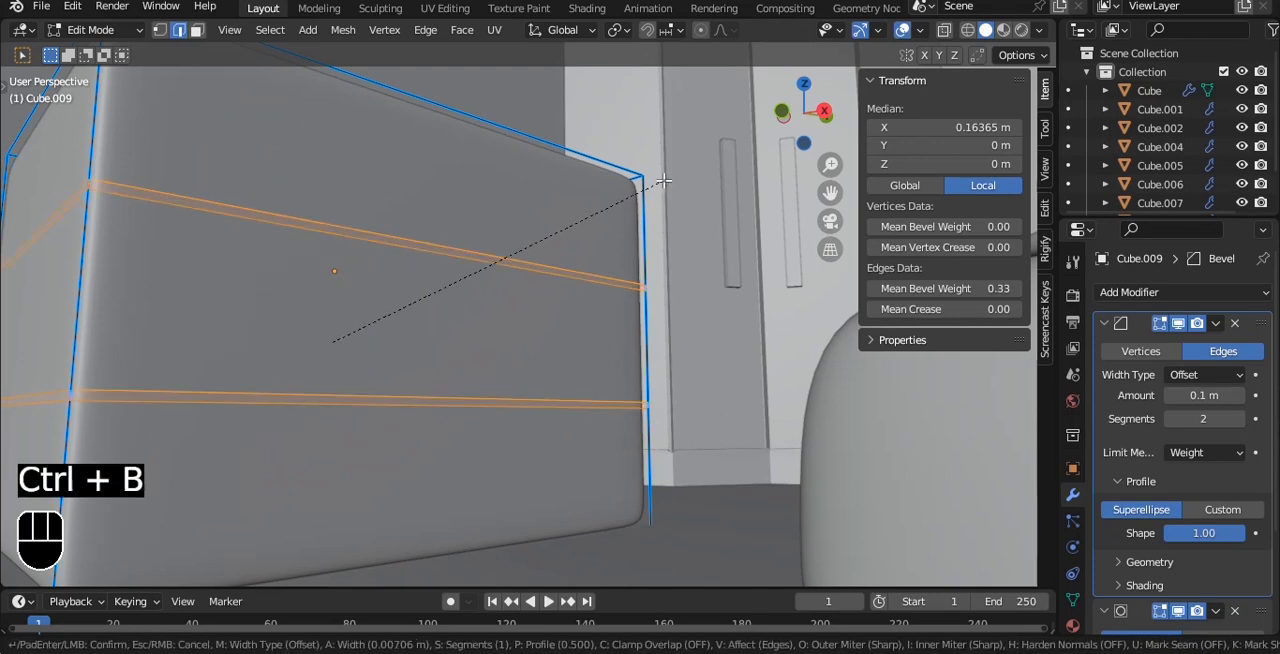
pyautogui.click(665, 181)
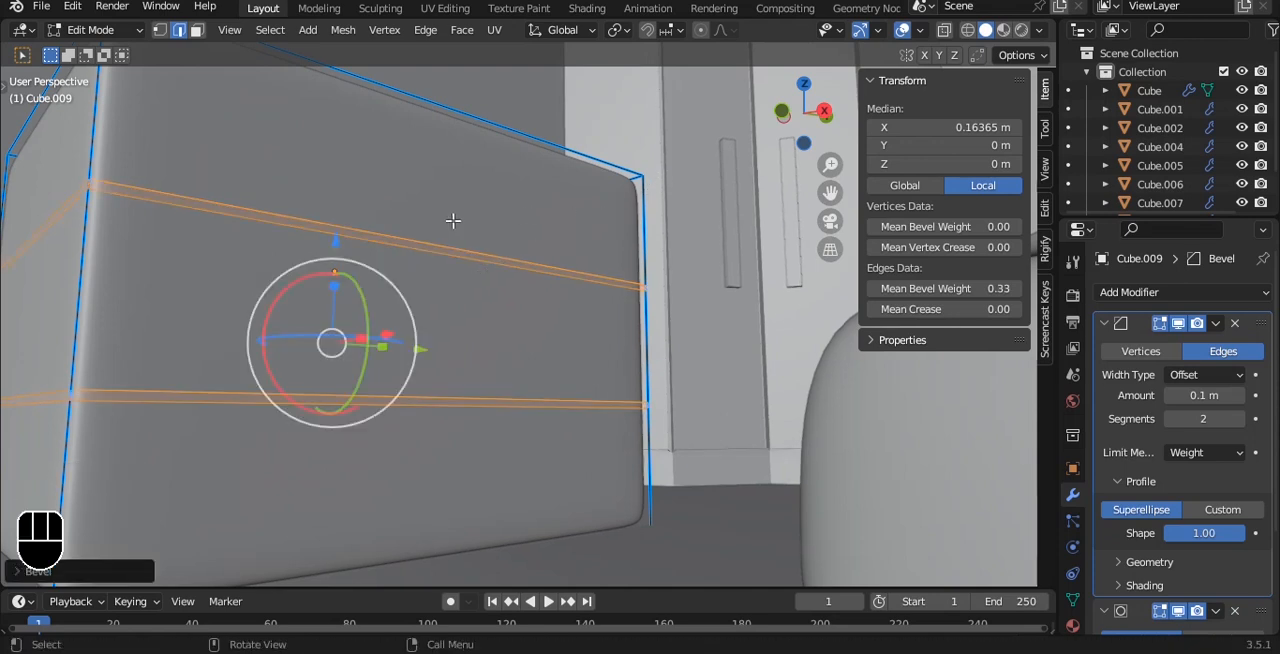
# - Try to extrude the front faces of the box between the beveled strips
pyautogui.press('3')
pyautogui.click(441, 249)
pyautogui.keyDown('shift'); pyautogui.click(391, 402); pyautogui.keyUp('shift')
pyautogui.keyDown('alt'); pyautogui.moveTo(508, 285); pyautogui.dragTo(549, 290); pyautogui.keyUp('alt')
pyautogui.press('e')
pyautogui.click(614, 282)
pyautogui.press('Tab')
# - Undo the front extrusion and edge-loop bevels, back to the three selected front faces
pyautogui.hotkey('ctrl', 'z')
pyautogui.hotkey('ctrl', 'z')
pyautogui.hotkey('ctrl', 'z')
pyautogui.press('Tab')
pyautogui.hotkey('ctrl', 'z')
pyautogui.hotkey('ctrl', 'z')
pyautogui.hotkey('ctrl', 'z')
pyautogui.hotkey('ctrl', 'z')
pyautogui.hotkey('ctrl', 'z')
pyautogui.hotkey('ctrl', 'z')
pyautogui.hotkey('ctrl', 'z')
pyautogui.hotkey('ctrl', 'z')
pyautogui.hotkey('ctrl', 'z')
pyautogui.hotkey('ctrl', 'z')
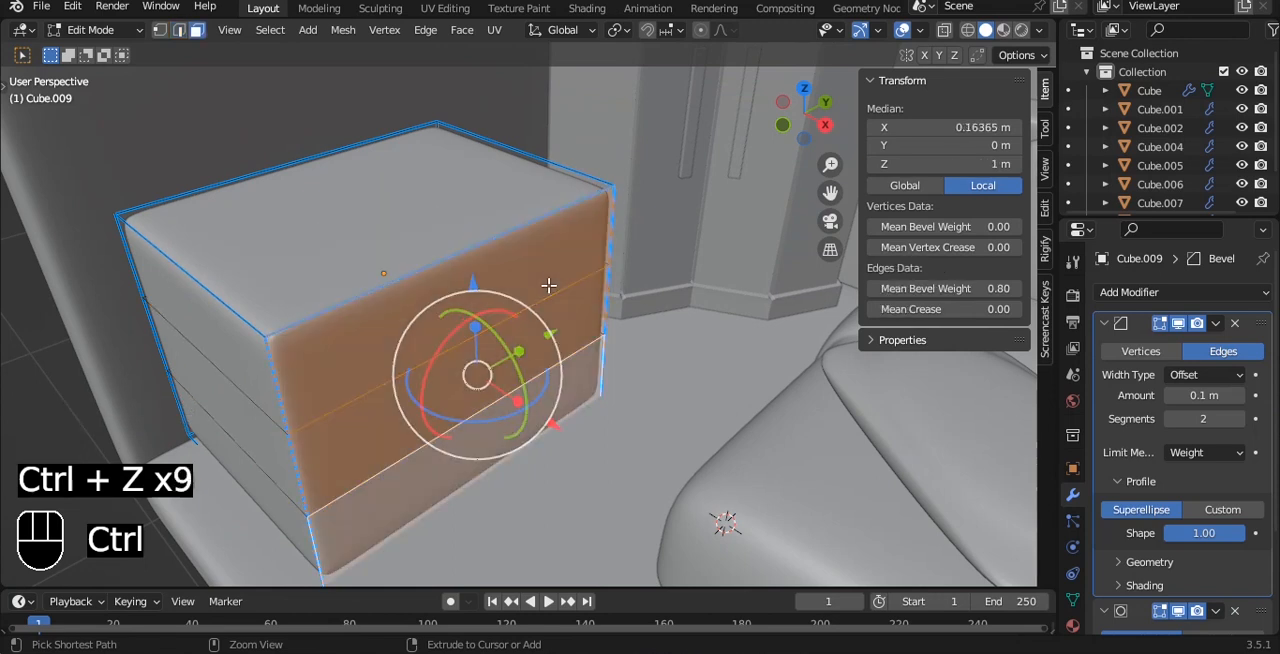
pyautogui.hotkey('ctrl', 'shift', 'z')
pyautogui.hotkey('ctrl', 'shift', 'z')
# - Inset the three front faces individually by about 0.034 m and extrude them outward about 0.009 m as drawer fronts
pyautogui.moveTo(549, 287); pyautogui.dragTo(616, 246, button='middle')
pyautogui.press('i')
pyautogui.press('i')
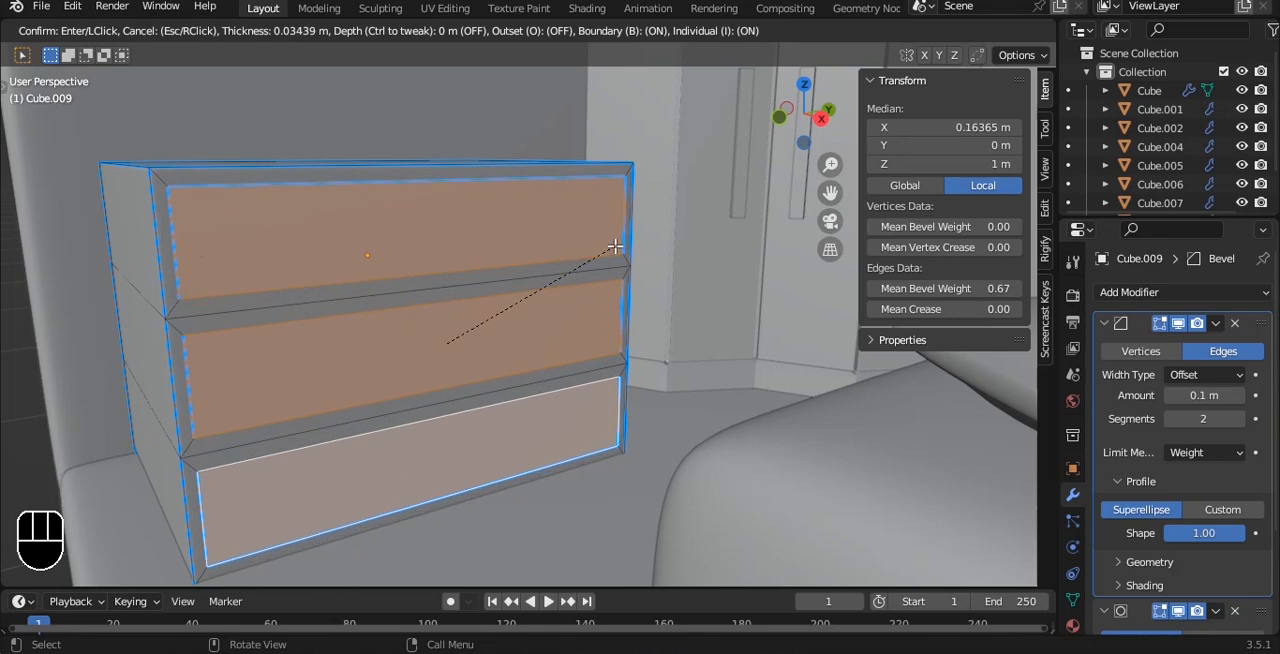
pyautogui.click(615, 246)
pyautogui.scroll(1, 615, 246)
pyautogui.keyDown('alt'); pyautogui.moveTo(615, 246); pyautogui.dragTo(603, 243); pyautogui.keyUp('alt')
pyautogui.press('e')
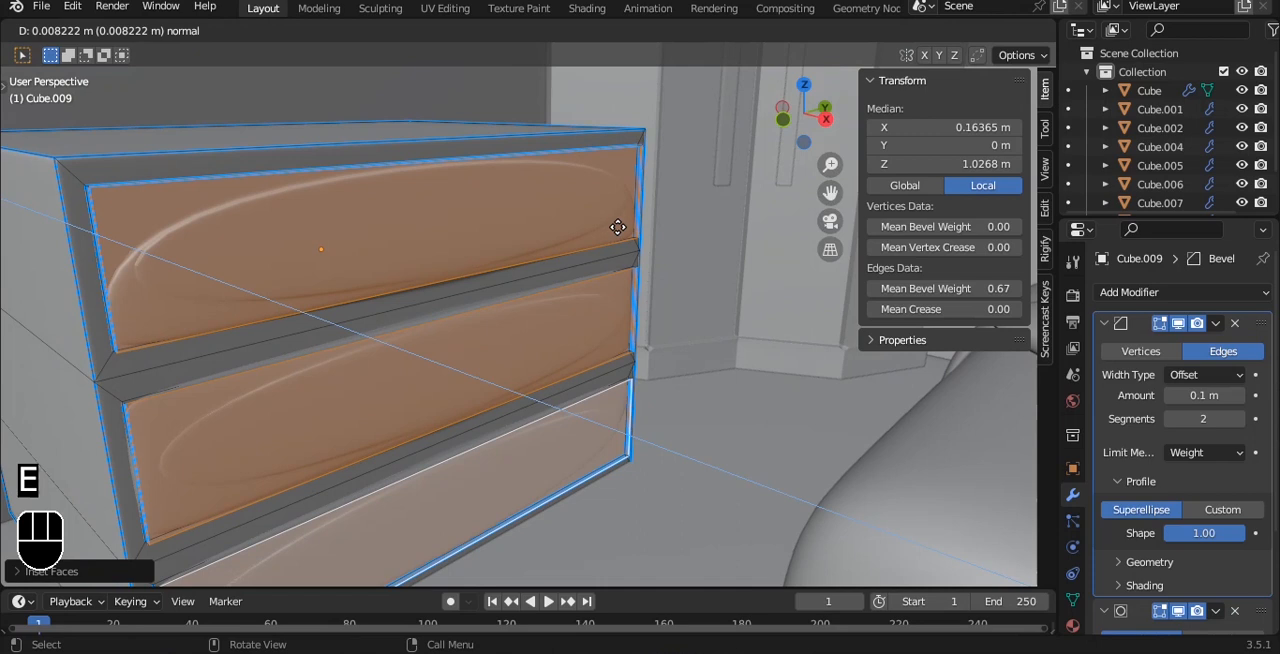
pyautogui.click(618, 228)
# - Set the mean bevel weight of all the drawer cabinet's edges to 1.00 and check the shading in object mode
pyautogui.keyDown('alt'); pyautogui.moveTo(618, 228); pyautogui.dragTo(577, 221); pyautogui.keyUp('alt')
pyautogui.press('a')
pyautogui.press('a')
pyautogui.moveTo(965, 288); pyautogui.dragTo(971, 289)
pyautogui.keyDown('alt'); pyautogui.moveTo(650, 255); pyautogui.dragTo(594, 243); pyautogui.keyUp('alt')
pyautogui.press('Tab')
pyautogui.press('Tab')
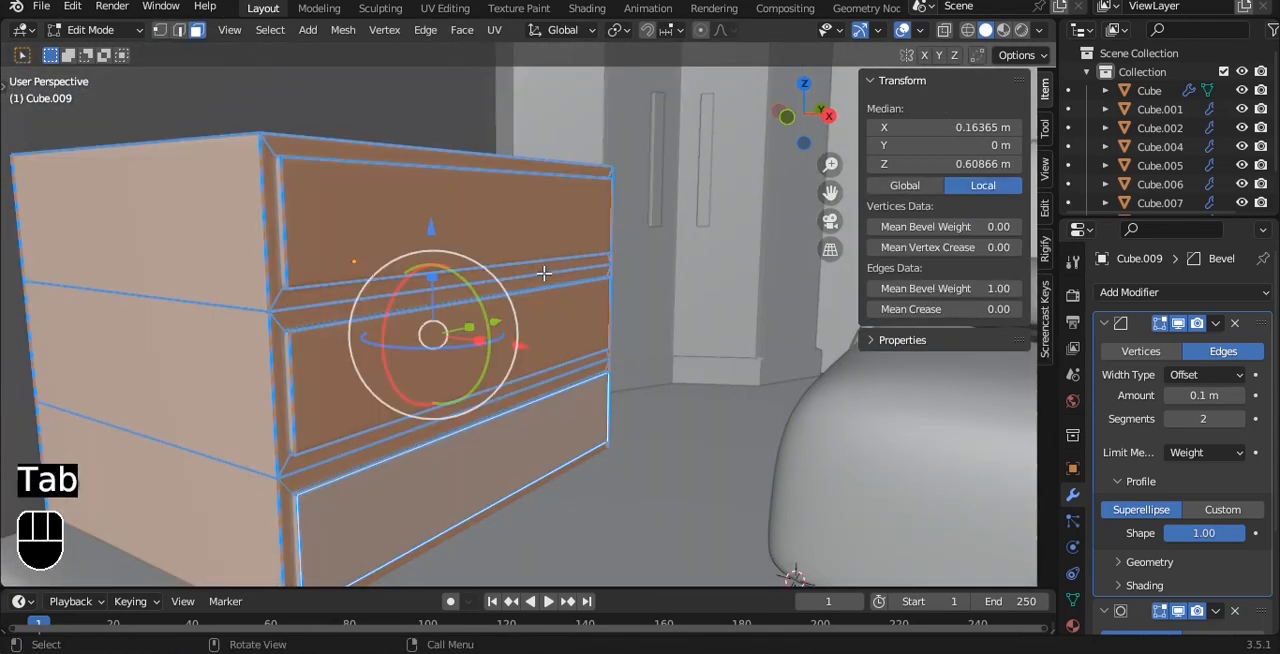
pyautogui.scroll(3, 544, 273)
pyautogui.scroll(-3, 550, 256)
pyautogui.scroll(3, 555, 264)
pyautogui.scroll(-3, 554, 263)
pyautogui.press('Tab')
pyautogui.keyDown('alt'); pyautogui.moveTo(554, 261); pyautogui.dragTo(513, 289); pyautogui.keyUp('alt')
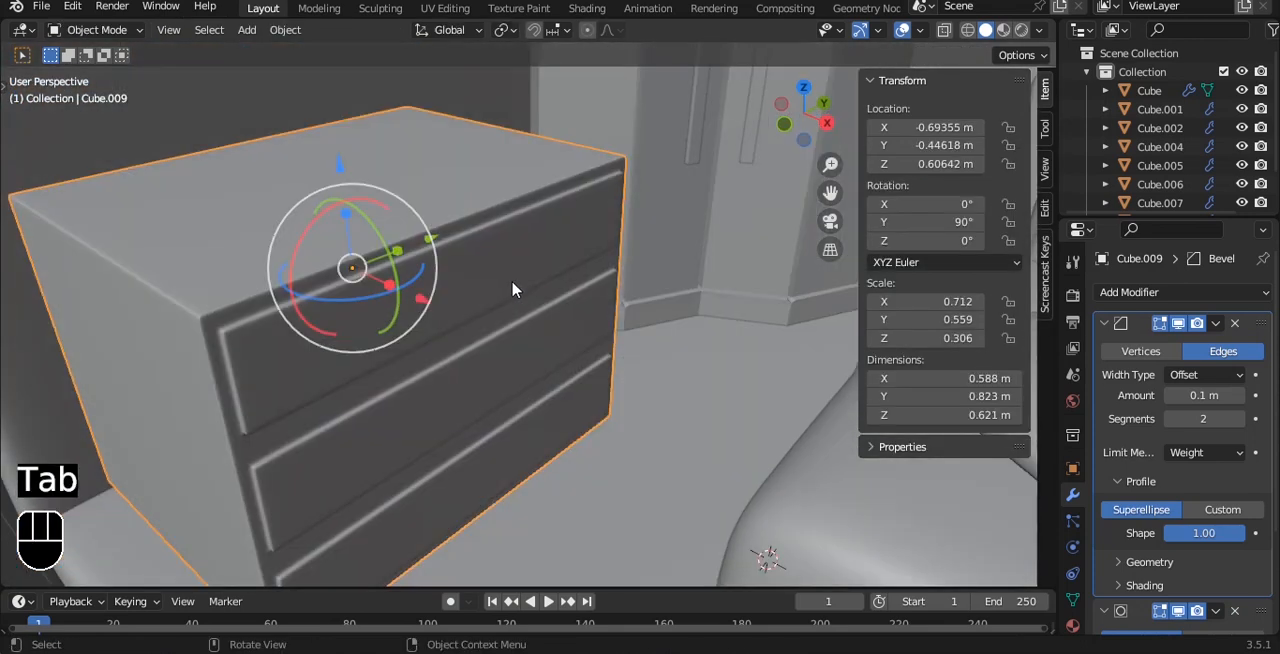
# - Duplicate the upper drawer's front face in place and separate it into its own object
pyautogui.press('Tab')
pyautogui.click(509, 263)
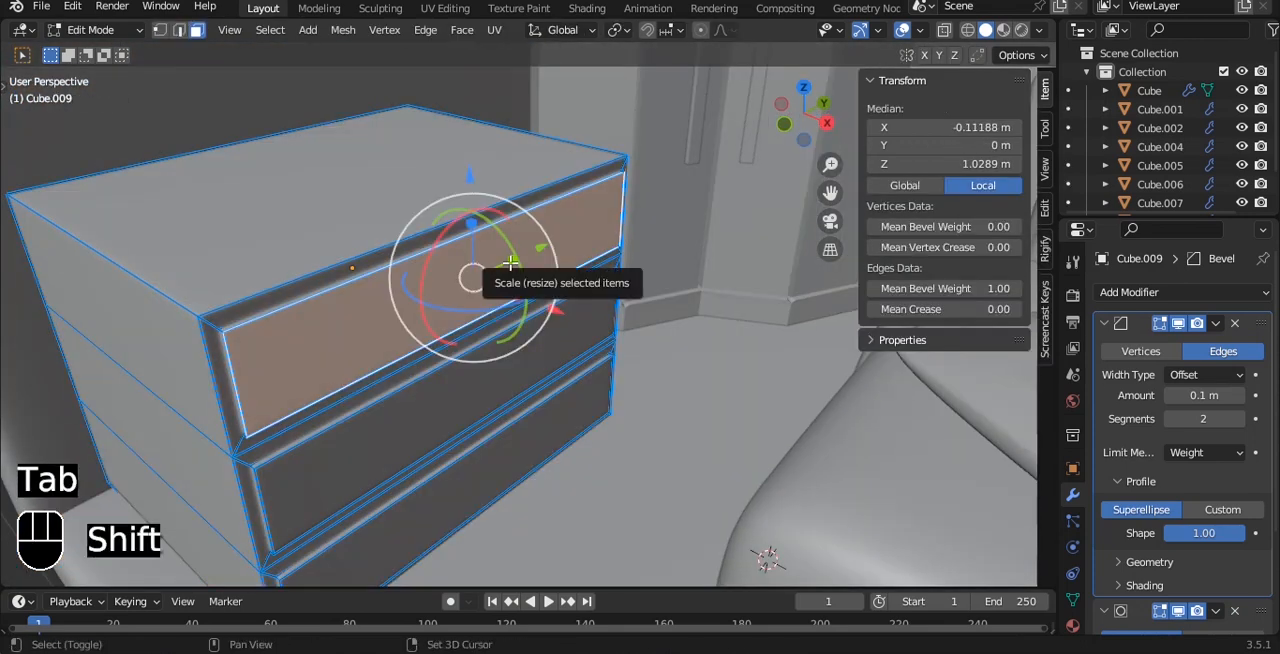
pyautogui.hotkey('shift', 'd')
pyautogui.rightClick(571, 290)
pyautogui.press('p')
pyautogui.click(570, 289)
pyautogui.press('Tab')
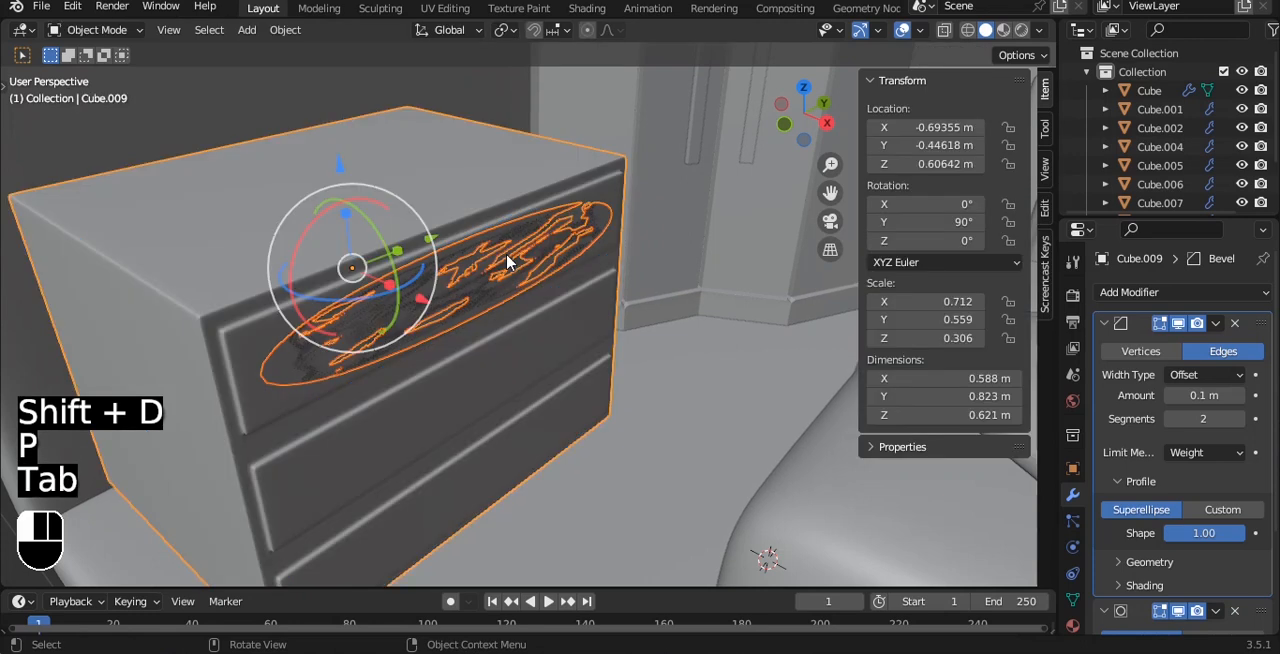
# - Set the separated drawer face's origin to its geometry and save the file
pyautogui.click(563, 262)
pyautogui.press('q')
pyautogui.click(655, 236)
pyautogui.hotkey('ctrl', 's')
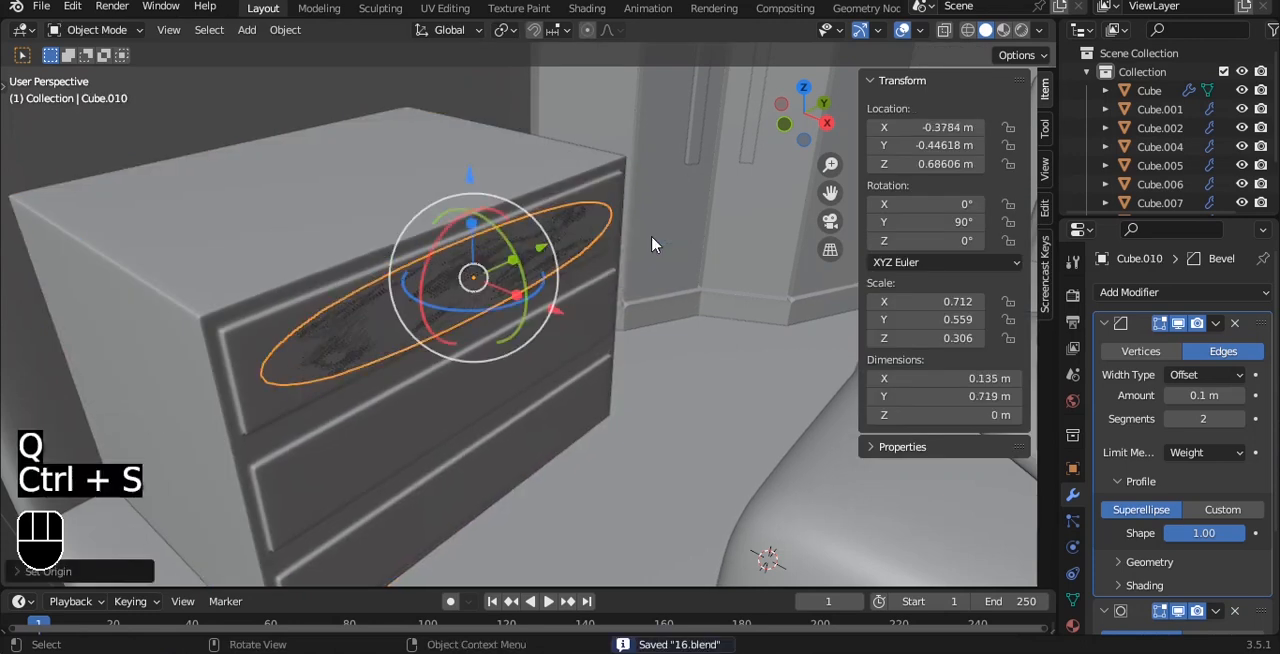
# - Scale the separated drawer face to 0.427 along global Z and 0.138 along Y to form a small handle plate
pyautogui.moveTo(657, 237); pyautogui.dragTo(682, 228, button='middle')
pyautogui.press('s')
pyautogui.press('y')
pyautogui.click(524, 244)
pyautogui.press('s')
pyautogui.press('z')
pyautogui.click(490, 258)
pyautogui.press('s')
pyautogui.press('y')
pyautogui.click(540, 253)
pyautogui.keyDown('alt'); pyautogui.moveTo(541, 254); pyautogui.dragTo(589, 280); pyautogui.keyUp('alt')
# - Extrude the handle plate outward from the drawer by about 0.009 m
pyautogui.press('Tab')
pyautogui.press('a')
pyautogui.press('e')
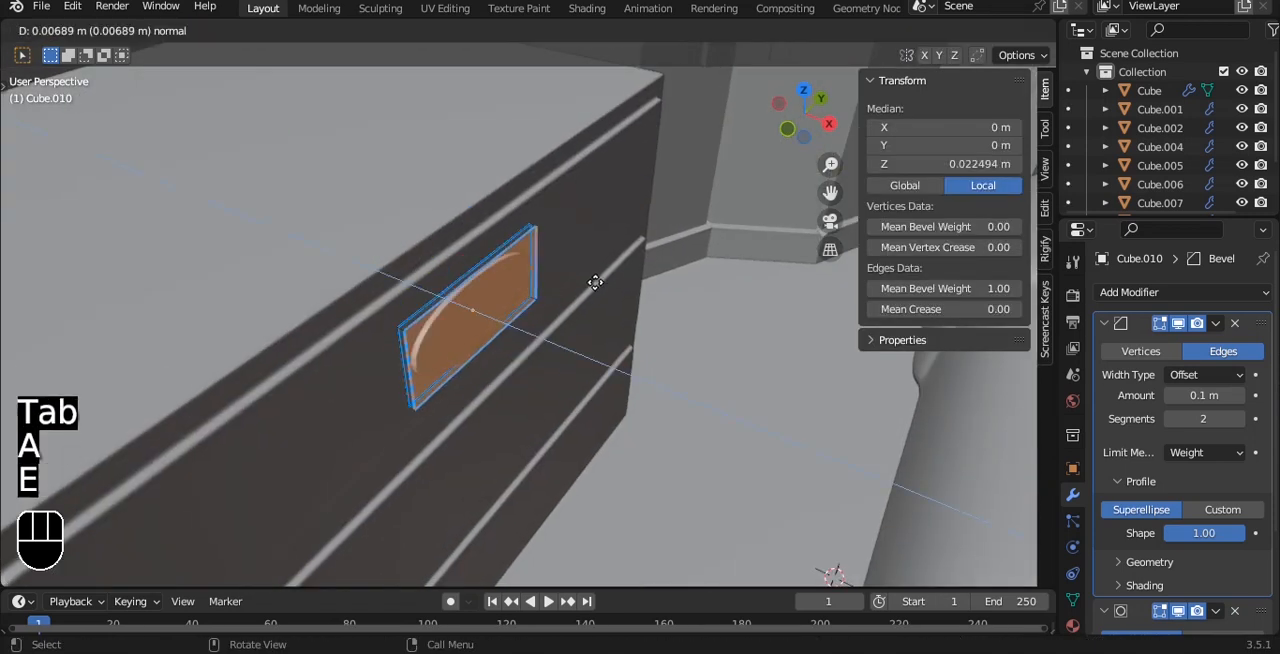
pyautogui.click(596, 283)
# - Scale the handle down along Z to about 0.057 m high and raise the mean bevel weight of all its edges
pyautogui.press('a')
pyautogui.press('a')
pyautogui.keyDown('alt'); pyautogui.moveTo(597, 283); pyautogui.dragTo(580, 189); pyautogui.keyUp('alt')
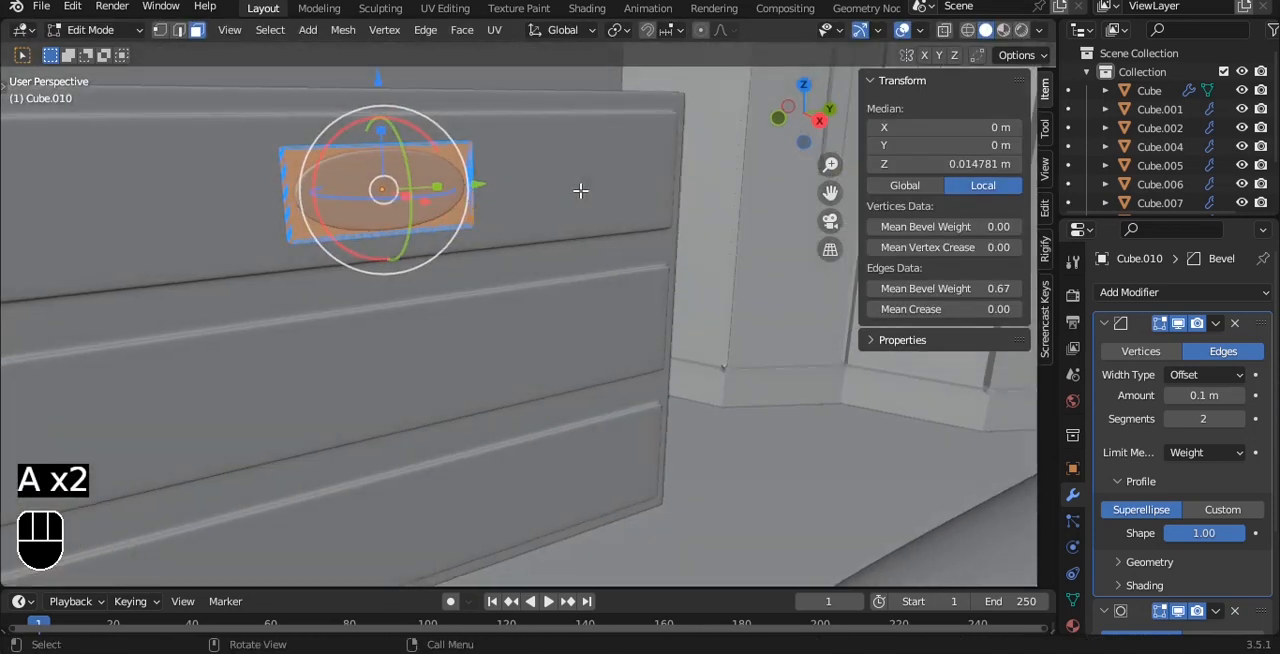
pyautogui.press('s')
pyautogui.press('z')
pyautogui.click(561, 187)
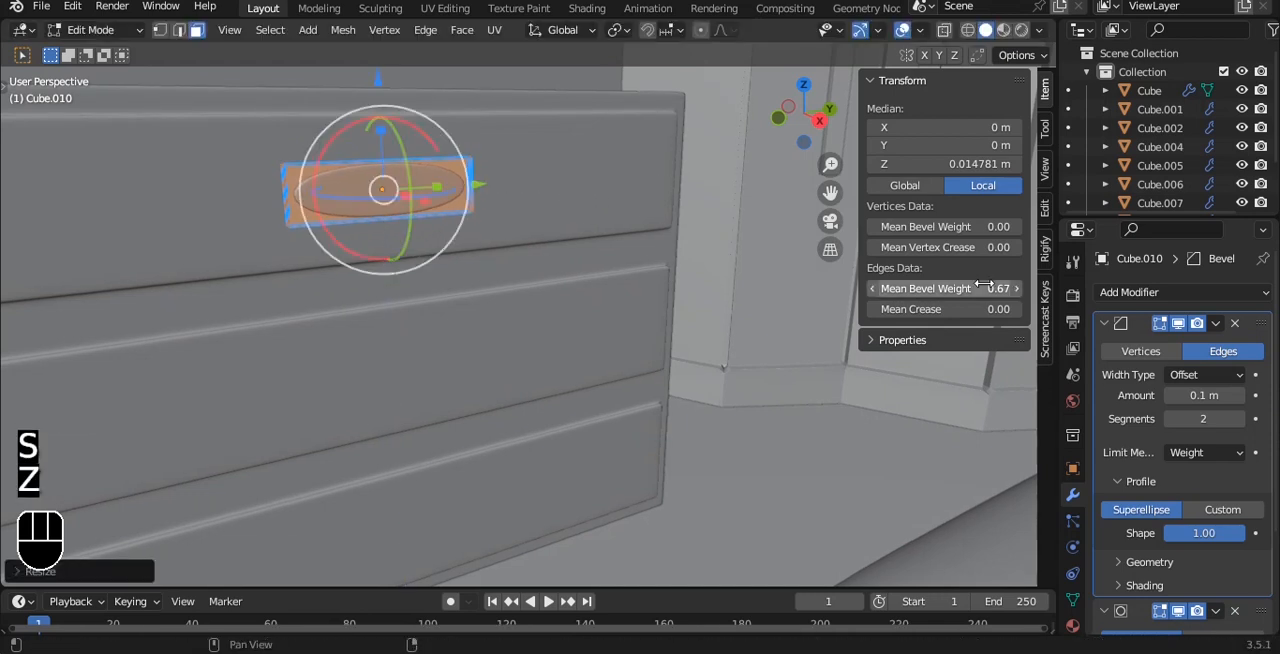
pyautogui.press('Tab')
# - Move the handle along X to about -0.383 m against the upper drawer front and view the drawers from the right side
pyautogui.keyDown('alt'); pyautogui.moveTo(423, 143); pyautogui.dragTo(511, 269); pyautogui.keyUp('alt')
pyautogui.scroll(6, 569, 337)
pyautogui.keyDown('alt'); pyautogui.keyDown('shift'); pyautogui.moveTo(571, 337); pyautogui.dragTo(580, 176); pyautogui.keyUp('shift'); pyautogui.keyUp('alt')
pyautogui.rightClick(446, 208)
pyautogui.click(446, 210)
pyautogui.moveTo(434, 329); pyautogui.dragTo(420, 321)
pyautogui.scroll(-8, 424, 322)
pyautogui.press('`')
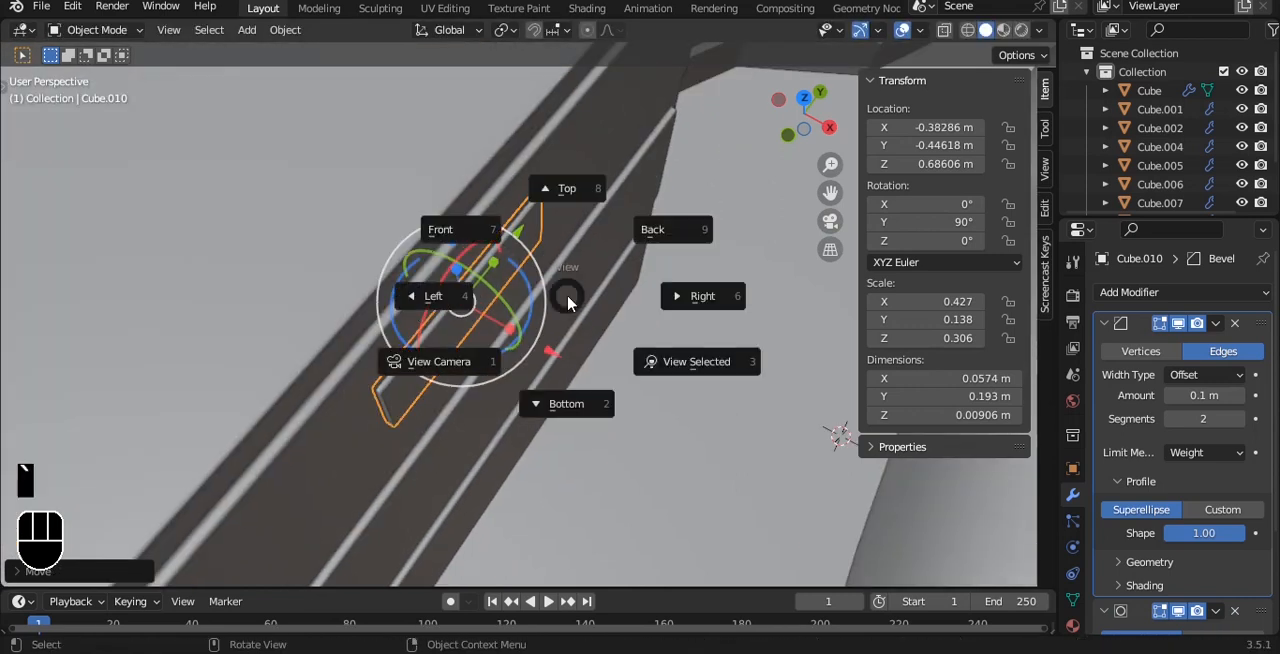
pyautogui.click(664, 292)
pyautogui.scroll(-3, 610, 246)
pyautogui.keyDown('alt'); pyautogui.keyDown('shift'); pyautogui.moveTo(520, 190); pyautogui.dragTo(507, 205); pyautogui.keyUp('shift'); pyautogui.keyUp('alt')
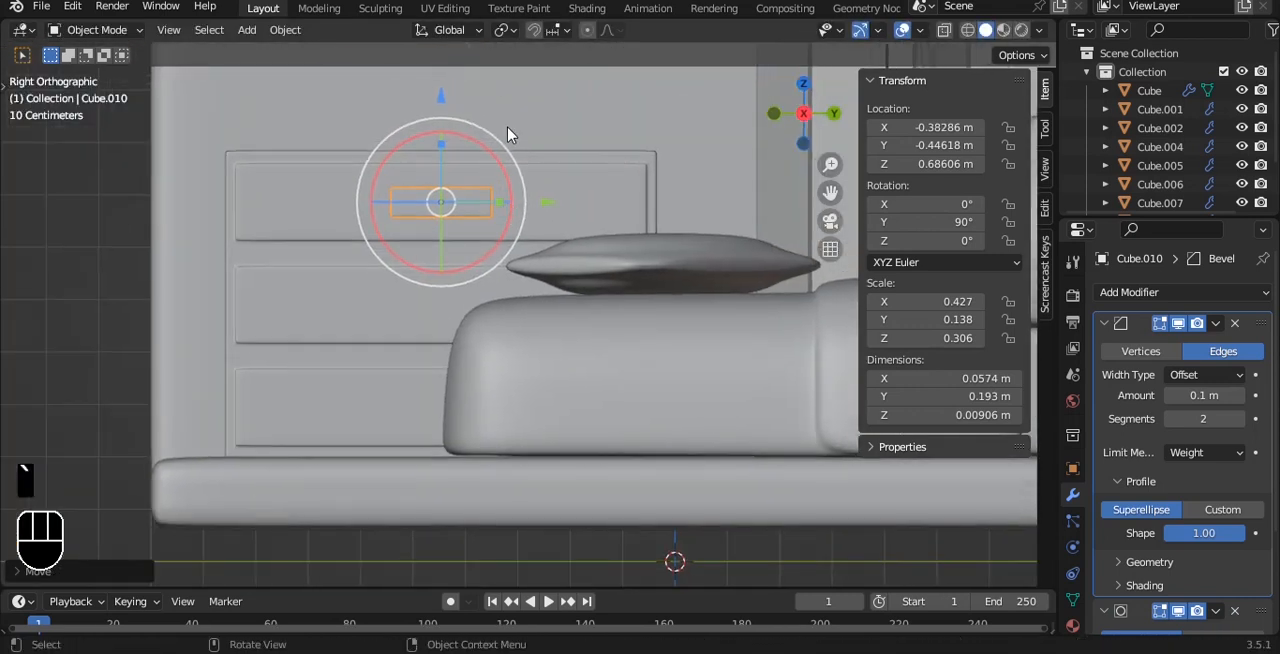
# - Duplicate the drawer handle twice down along Z, placing copies on the middle and lower drawers at about 0.498 m and 0.305 m
pyautogui.hotkey('shift', 'd')
pyautogui.press('z')
pyautogui.click(518, 226)
pyautogui.hotkey('shift', 'd')
pyautogui.press('z')
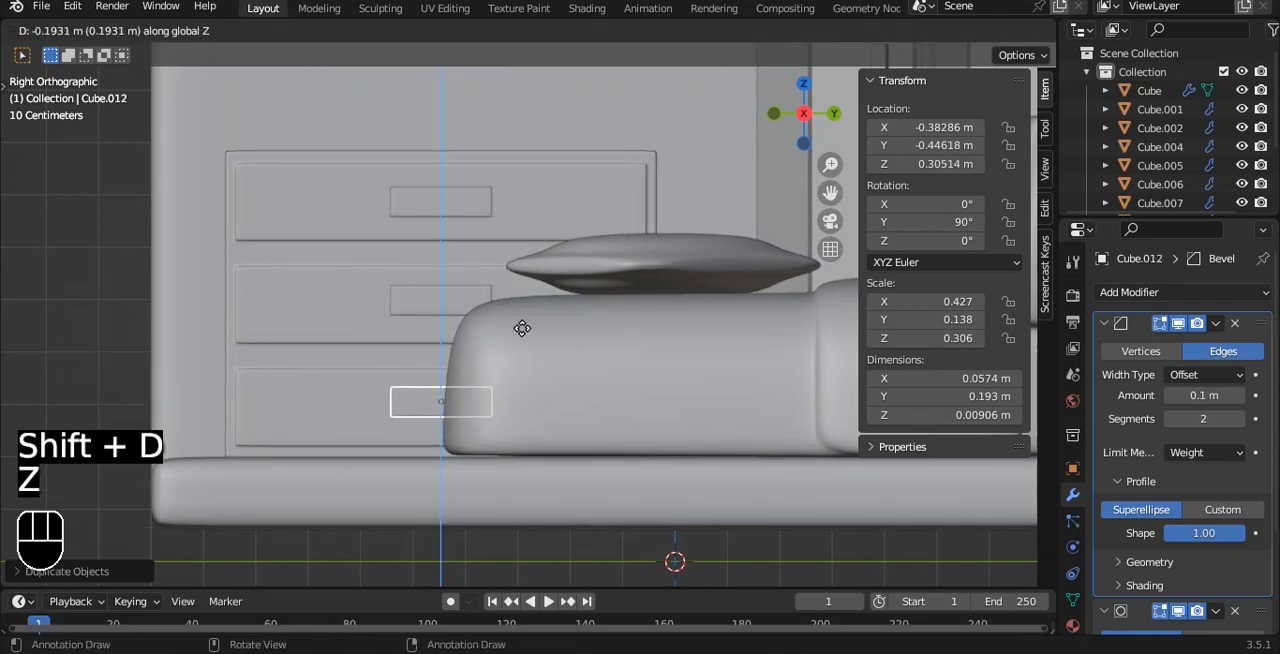
pyautogui.click(522, 326)
# - Select all three drawer handles together, move them slightly outward along X from the drawer fronts, and deselect everything
pyautogui.keyDown('alt'); pyautogui.moveTo(503, 329); pyautogui.dragTo(570, 271); pyautogui.keyUp('alt')
pyautogui.click(522, 460)
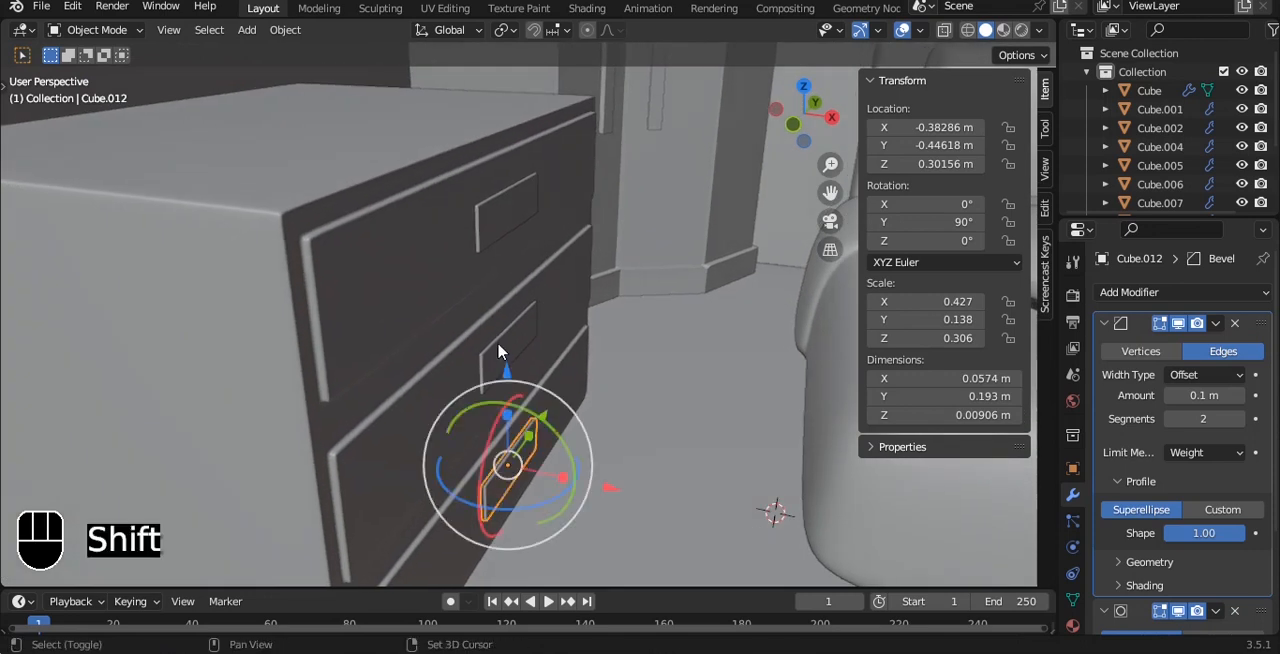
pyautogui.keyDown('shift'); pyautogui.click(499, 240); pyautogui.keyUp('shift')
pyautogui.moveTo(557, 355); pyautogui.dragTo(607, 366)
pyautogui.keyDown('alt'); pyautogui.moveTo(570, 239); pyautogui.dragTo(446, 204); pyautogui.keyUp('alt')
pyautogui.scroll(1, 573, 289)
pyautogui.hotkey('alt', 'a')
# - Save the bedroom scene file with the three drawer handles in place
pyautogui.scroll(-1, 573, 289)
pyautogui.hotkey('ctrl', 's')
pyautogui.scroll(-6, 573, 289)
pyautogui.scroll(-2, 469, 167)
pyautogui.scroll(-4, 450, 205)
pyautogui.keyDown('alt'); pyautogui.moveTo(465, 205); pyautogui.dragTo(526, 206); pyautogui.keyUp('alt')
pyautogui.scroll(4, 501, 211)
pyautogui.hotkey('ctrl', 's')
pyautogui.click(376, 376)
pyautogui.keyDown('alt'); pyautogui.moveTo(376, 376); pyautogui.dragTo(511, 329); pyautogui.keyUp('alt')
pyautogui.hotkey('alt', 'a')
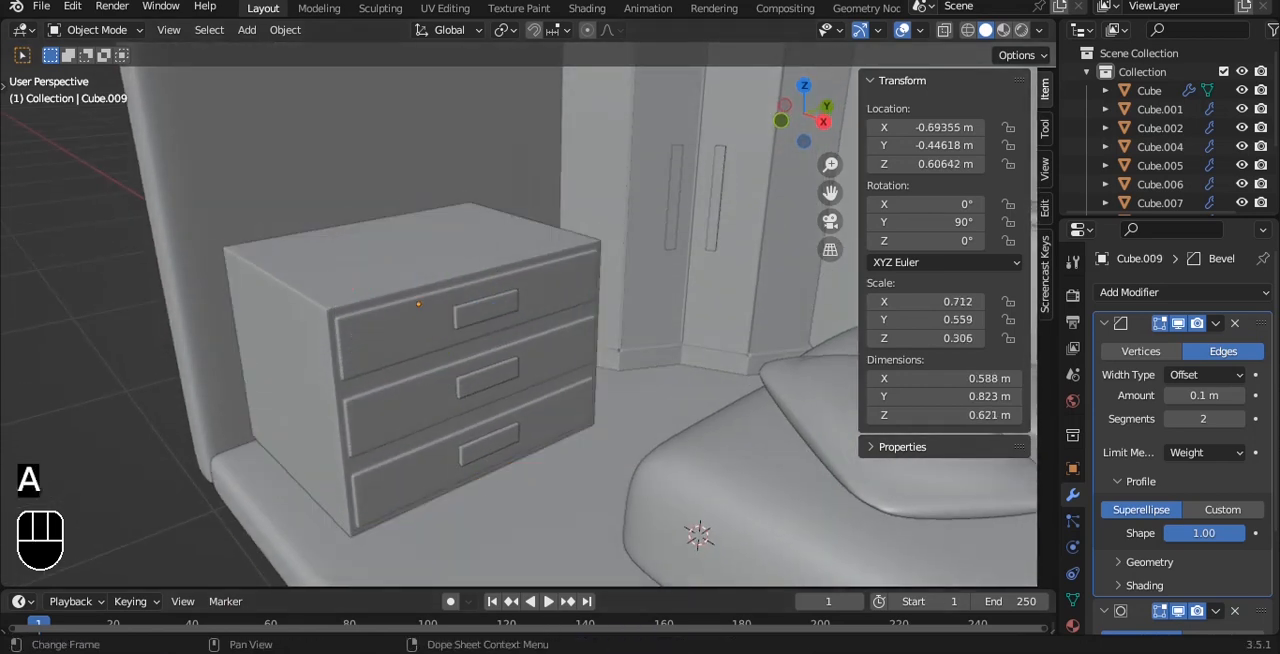